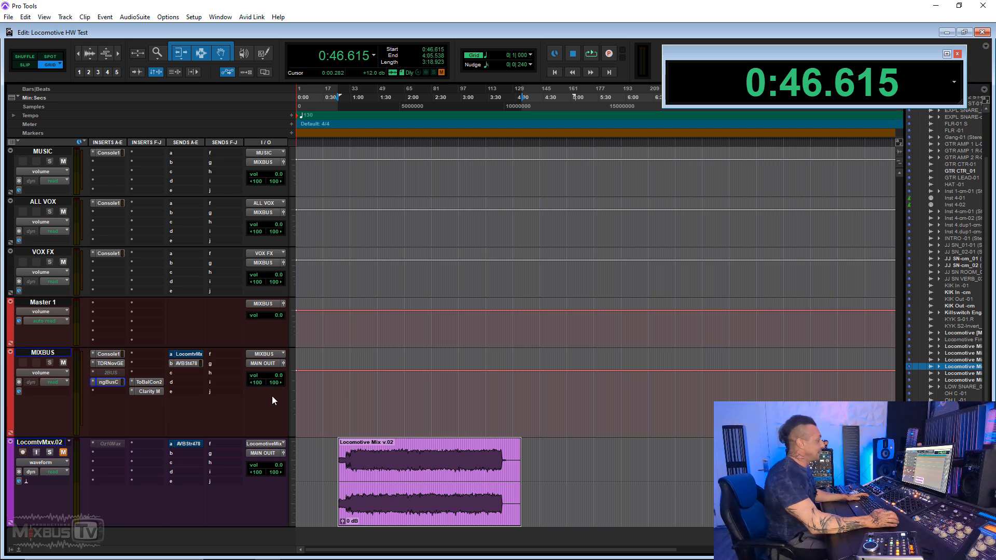
- Start playback at 0:53.076 on the timeline and make the MIXBUS track's 2BUS insert active
{"action": "left_click", "coordinate": [350, 379]}
{"action": "key", "text": "t"}
{"action": "key", "text": "t"}
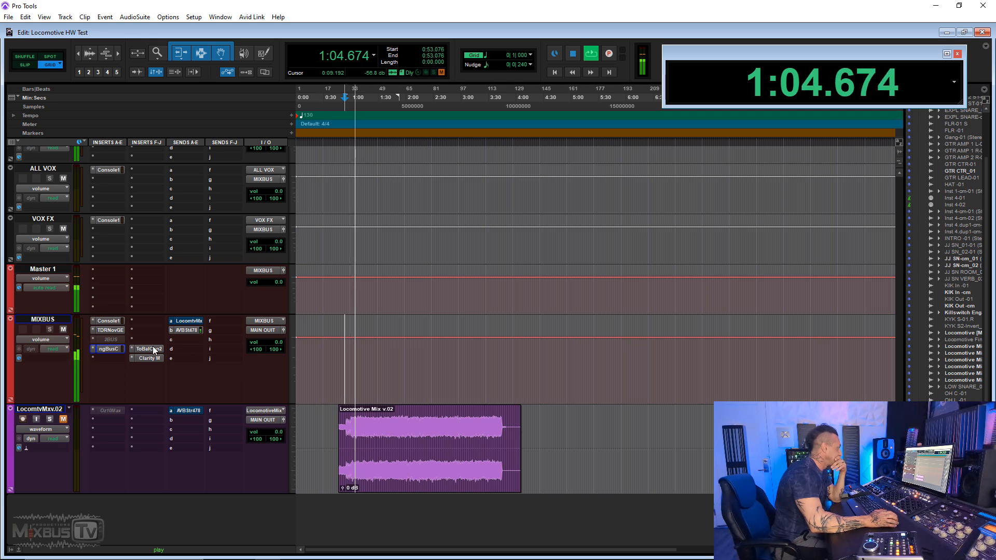
{"action": "right_click", "coordinate": [110, 339]}
{"action": "left_click", "coordinate": [135, 347]}
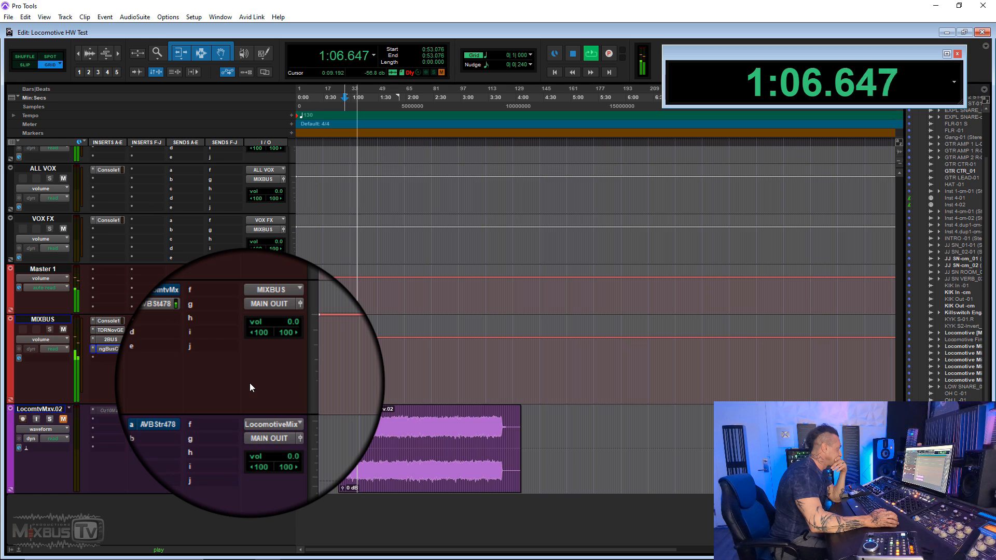
- Compare the mix with the MIXBUS 2BUS insert inactive and active again during playback, and stop playback
{"action": "right_click", "coordinate": [113, 339]}
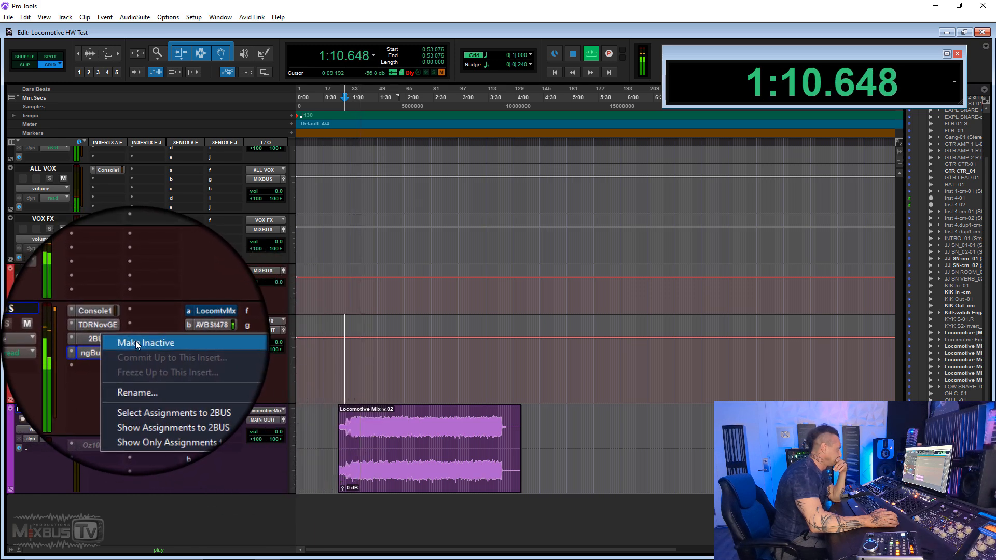
{"action": "left_click", "coordinate": [135, 342]}
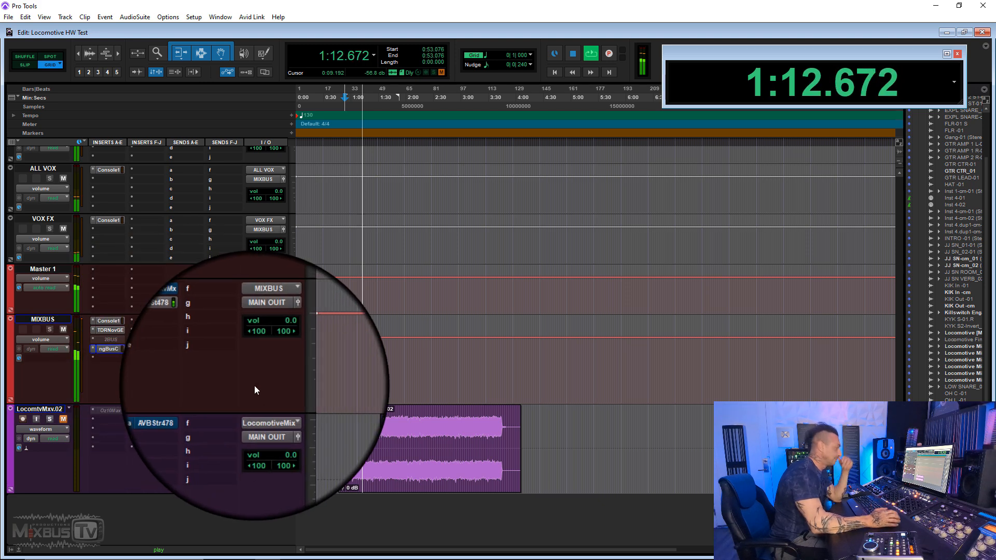
{"action": "right_click", "coordinate": [124, 337]}
{"action": "left_click", "coordinate": [143, 340]}
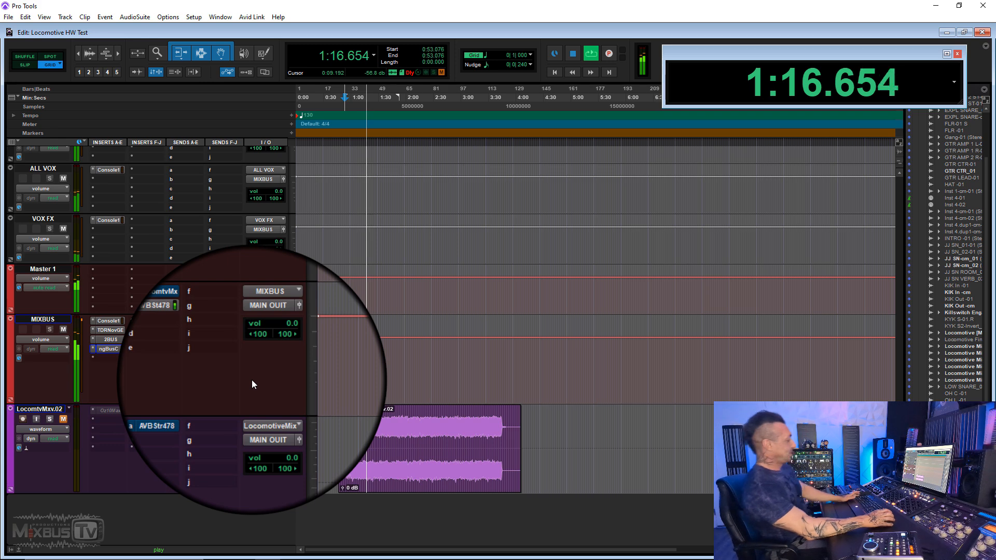
{"action": "key", "text": "space"}
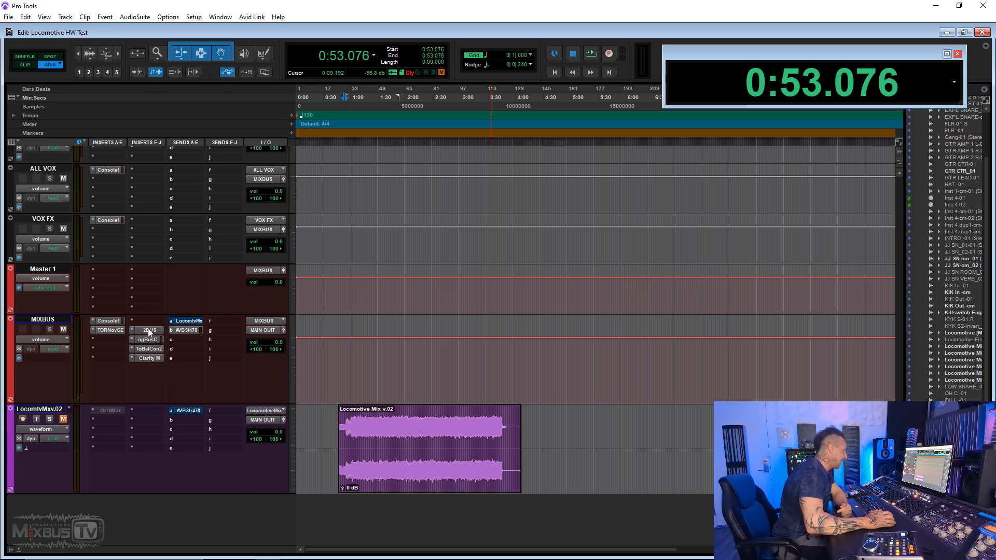
- Make the relocated 2BUS insert on MIXBUS inactive and active again
{"action": "right_click", "coordinate": [148, 329]}
{"action": "left_click", "coordinate": [265, 375]}
{"action": "key", "text": "ctrl+]"}
{"action": "right_click", "coordinate": [148, 330]}
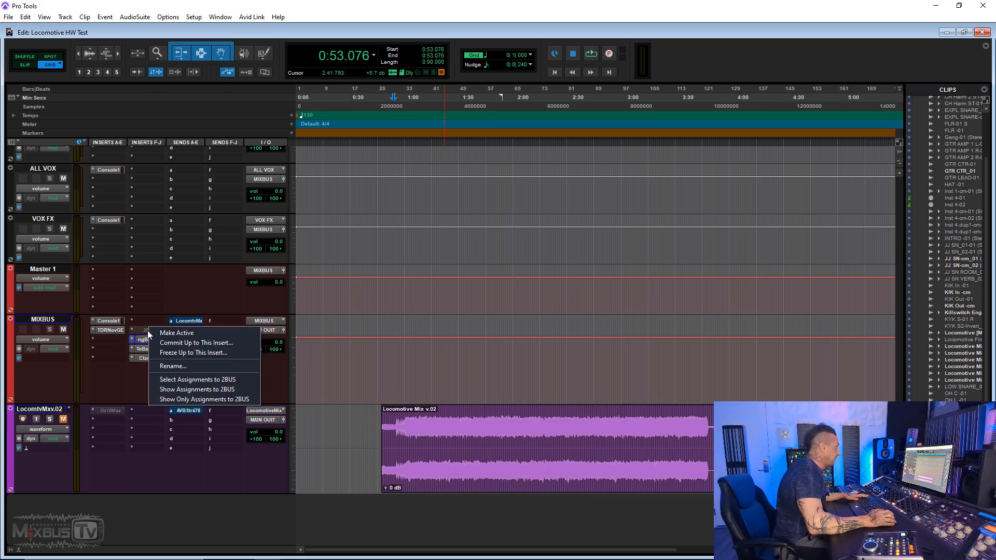
{"action": "left_click", "coordinate": [172, 332]}
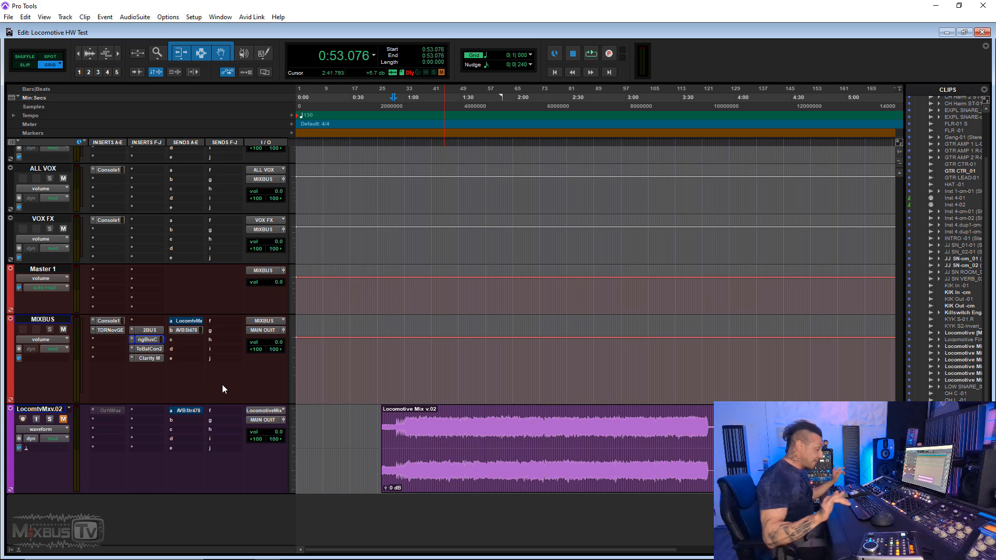
- Place the playback start at 1:00.461 on the timeline and make the 2BUS insert inactive
{"action": "key", "text": "ctrl+]"}
{"action": "key", "text": "ctrl+]"}
{"action": "left_click", "coordinate": [441, 360]}
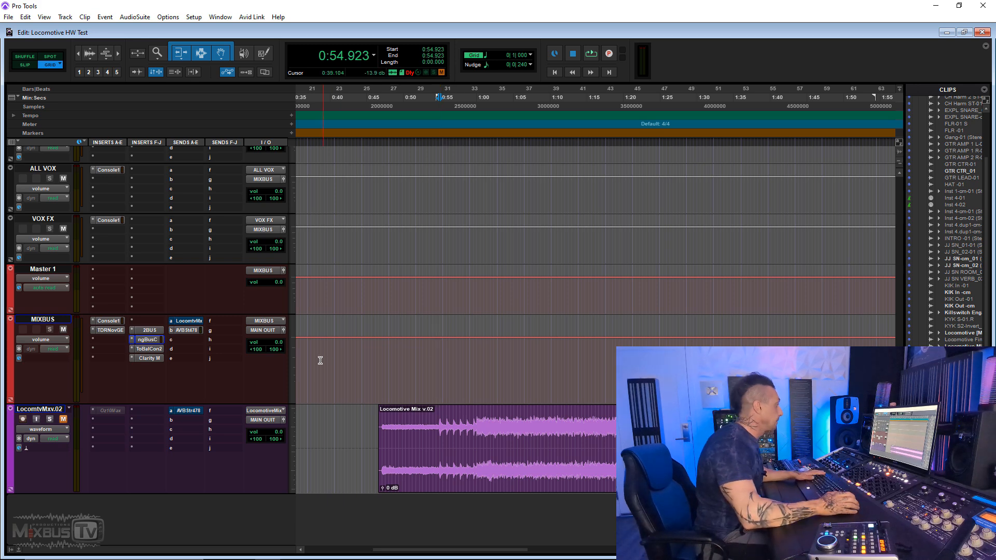
{"action": "key", "text": "Down"}
{"action": "key", "text": "Down"}
{"action": "key", "text": "Down"}
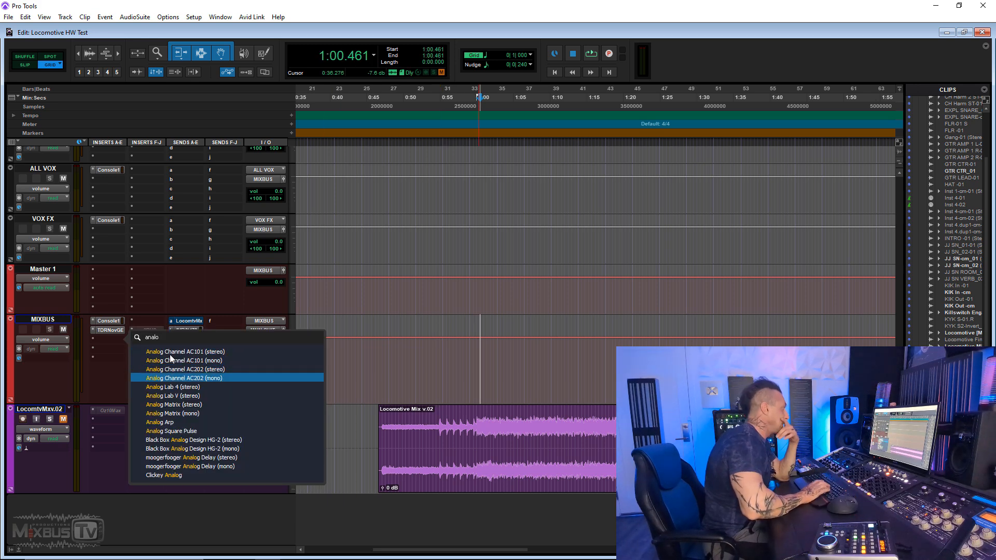
{"action": "key", "text": "Up"}
{"action": "key", "text": "Return"}
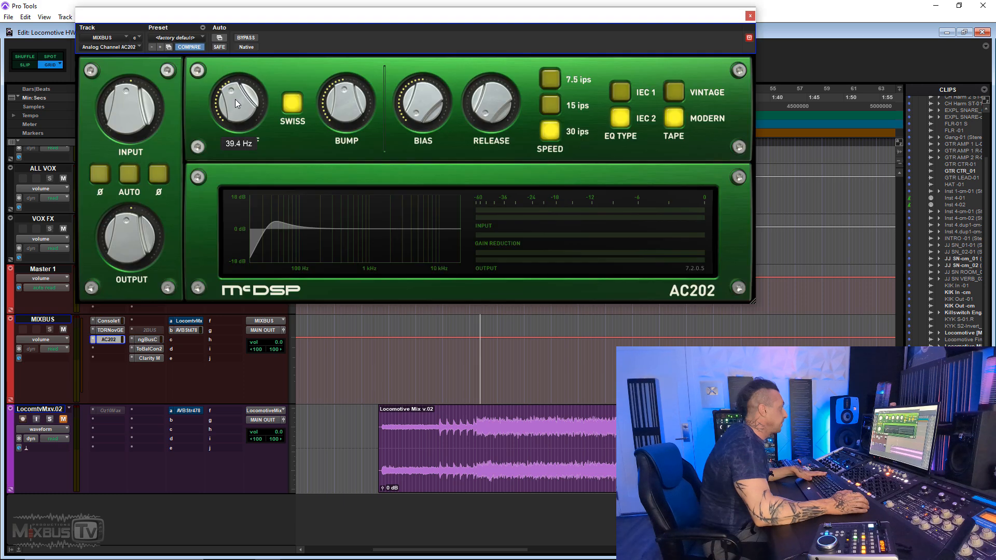
- Step the AC202's head type through Japan-O, USA-M, USA-A, Japan-S and Japan-T, and settle on USA-A
{"action": "left_click_drag", "start_coordinate": [235, 99], "coordinate": [240, 79]}
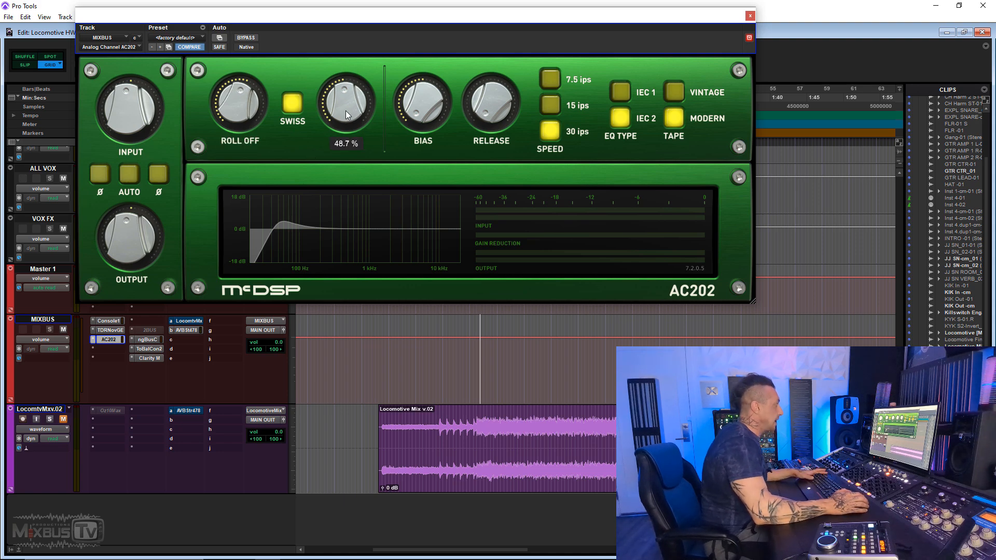
{"action": "left_click", "coordinate": [301, 101]}
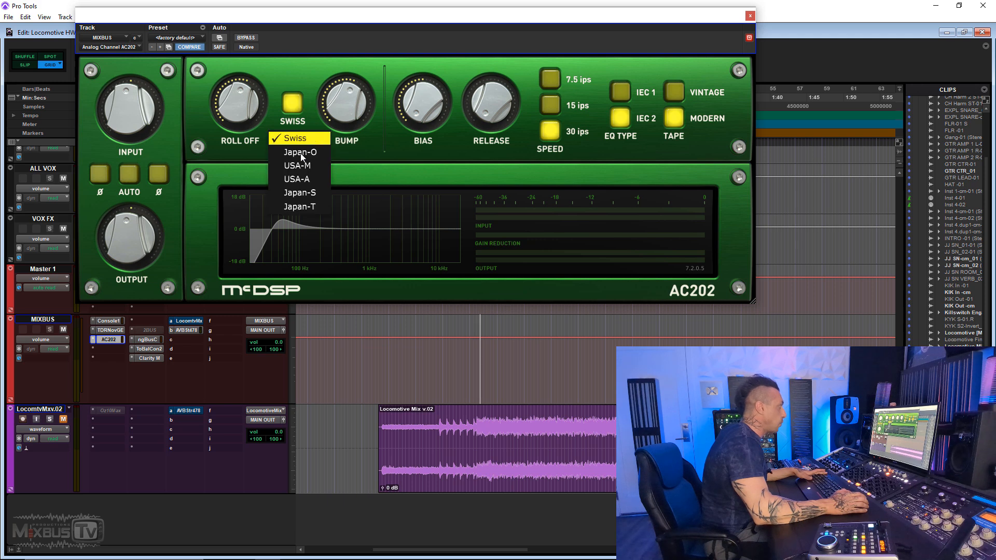
{"action": "left_click", "coordinate": [302, 151]}
{"action": "left_click", "coordinate": [300, 107]}
{"action": "left_click", "coordinate": [302, 164]}
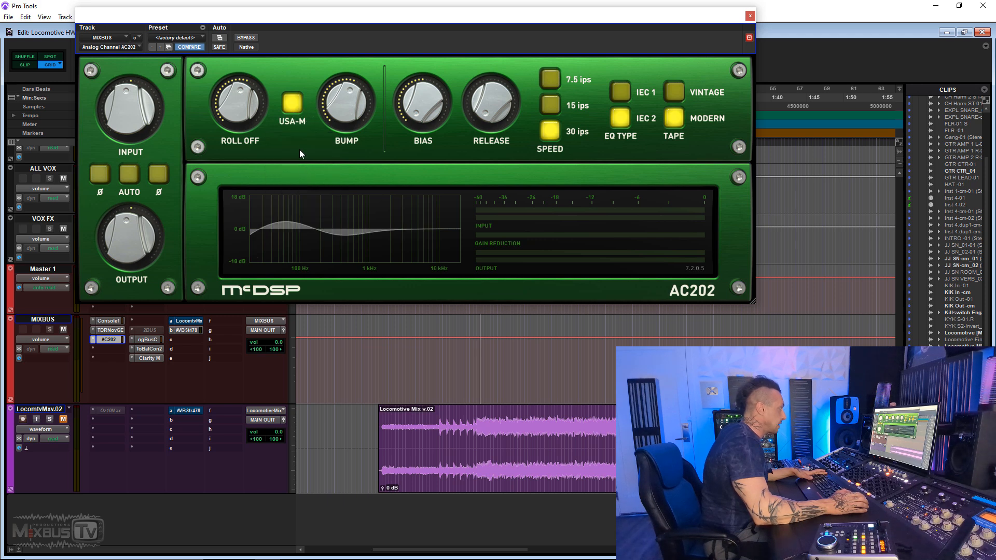
{"action": "left_click", "coordinate": [288, 121]}
{"action": "left_click", "coordinate": [294, 179]}
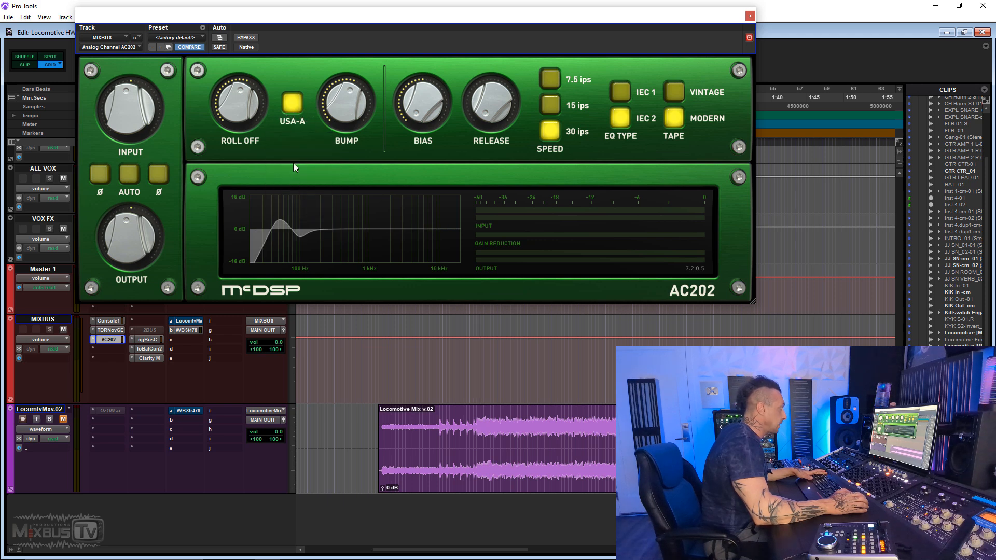
{"action": "left_click", "coordinate": [297, 105]}
{"action": "left_click", "coordinate": [300, 192]}
{"action": "left_click", "coordinate": [290, 106]}
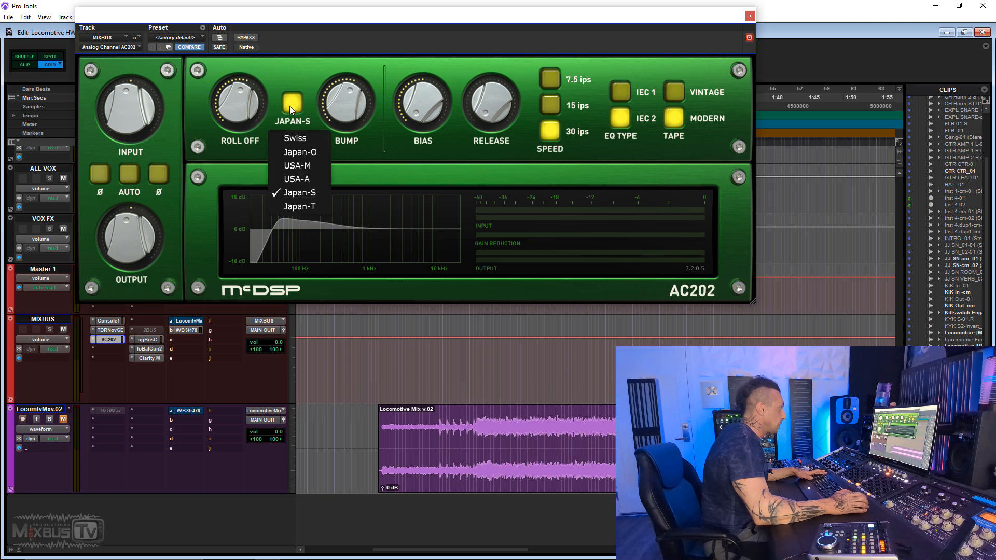
{"action": "left_click", "coordinate": [300, 207]}
{"action": "left_click", "coordinate": [288, 101]}
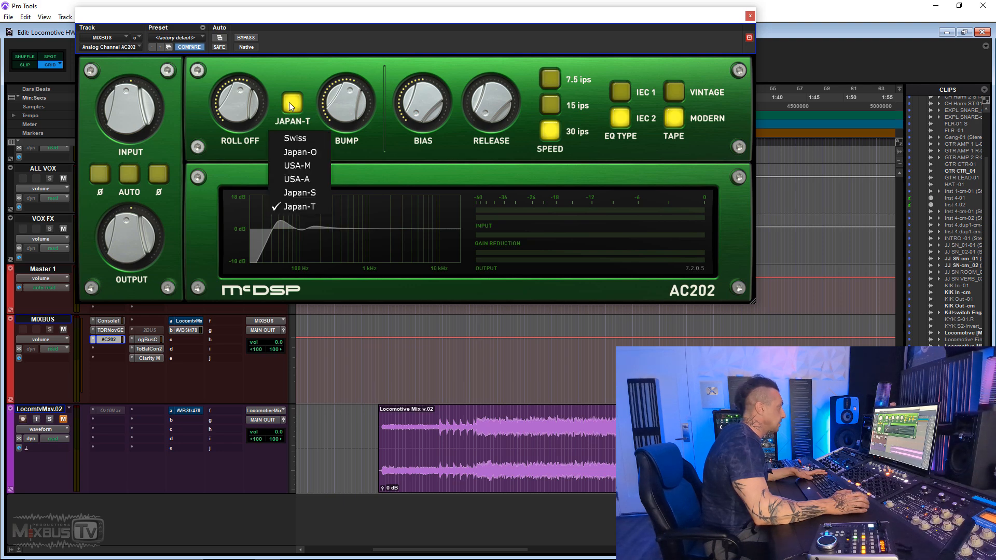
{"action": "left_click", "coordinate": [300, 179]}
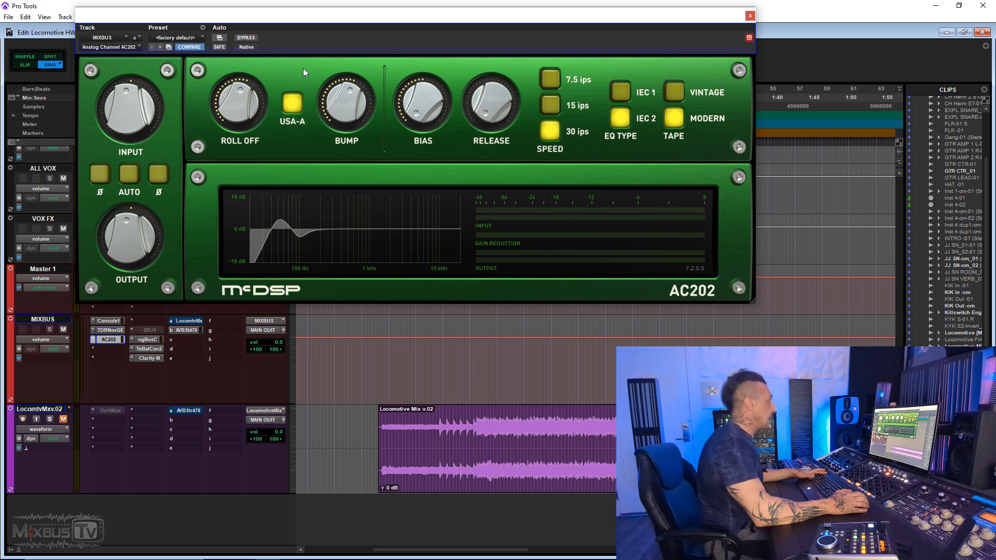
- Play the mix while varying the AC202's Bump, and compare the AC202 with the 2BUS insert by swapping which one is engaged
{"action": "key", "text": "space"}
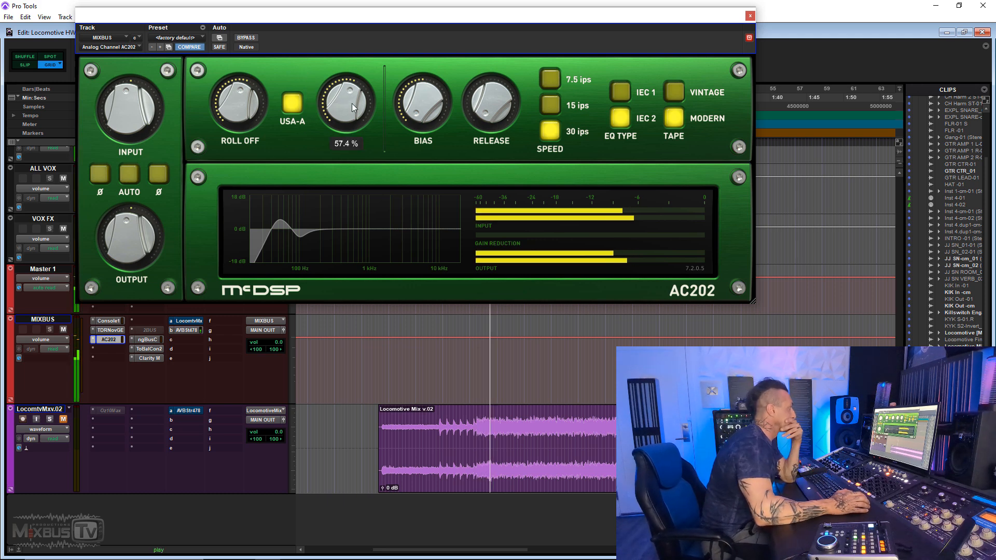
{"action": "left_click_drag", "start_coordinate": [352, 119], "coordinate": [352, 99]}
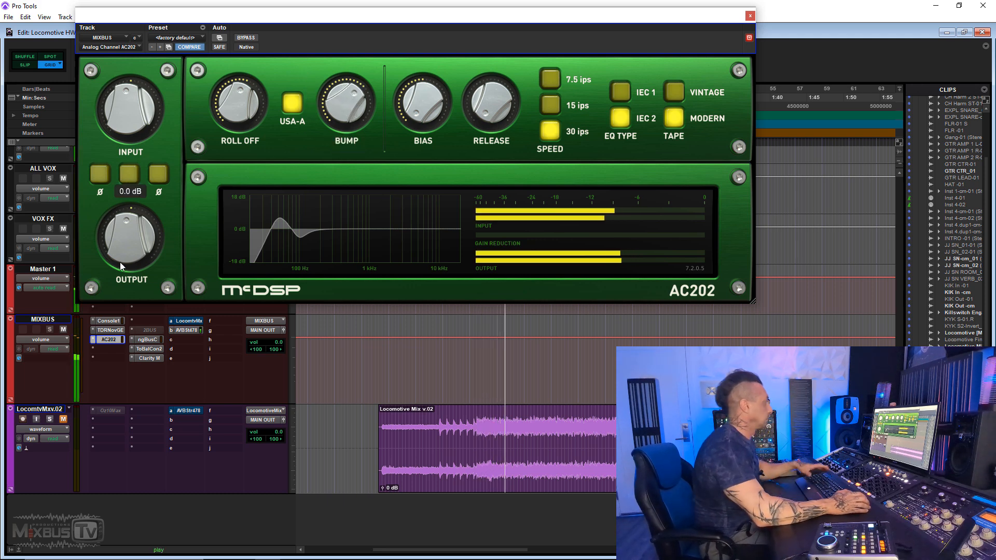
{"action": "left_click", "coordinate": [116, 340], "text": "ctrl"}
{"action": "right_click", "coordinate": [144, 329]}
{"action": "left_click", "coordinate": [163, 333]}
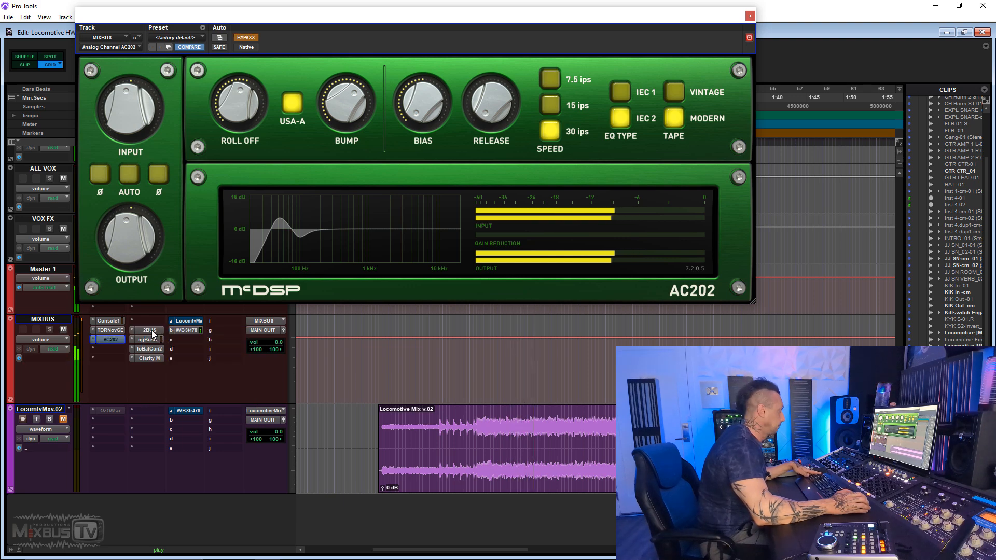
{"action": "right_click", "coordinate": [164, 338]}
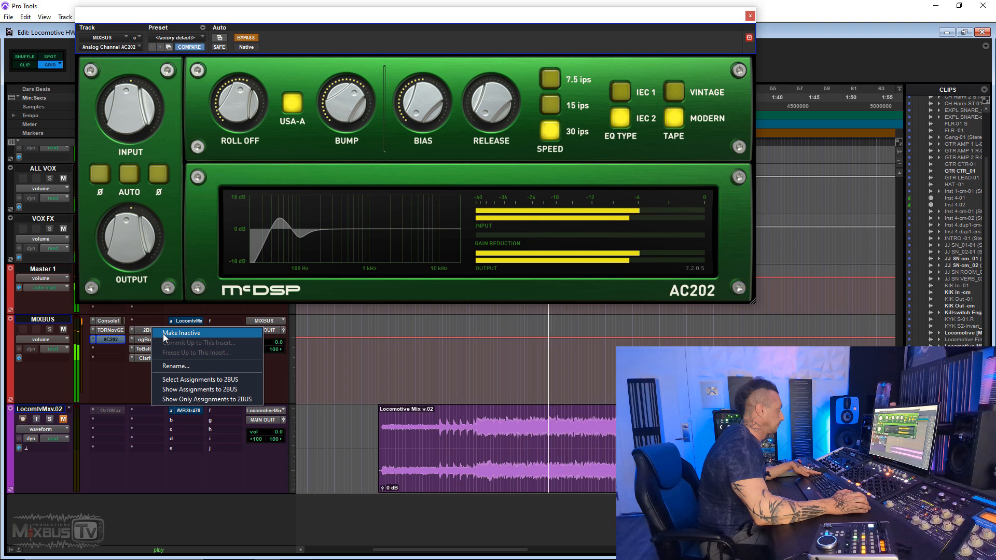
{"action": "left_click", "coordinate": [164, 333]}
{"action": "right_click", "coordinate": [112, 339]}
{"action": "left_click", "coordinate": [121, 343]}
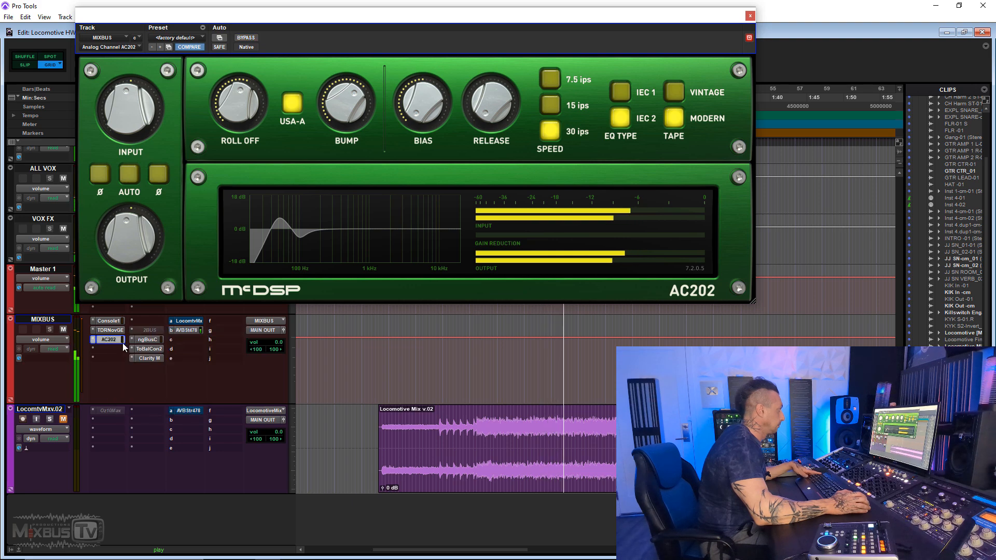
- Audition other AC202 head types such as Japan-T during playback, and set the head type to Swiss
{"action": "left_click", "coordinate": [294, 108]}
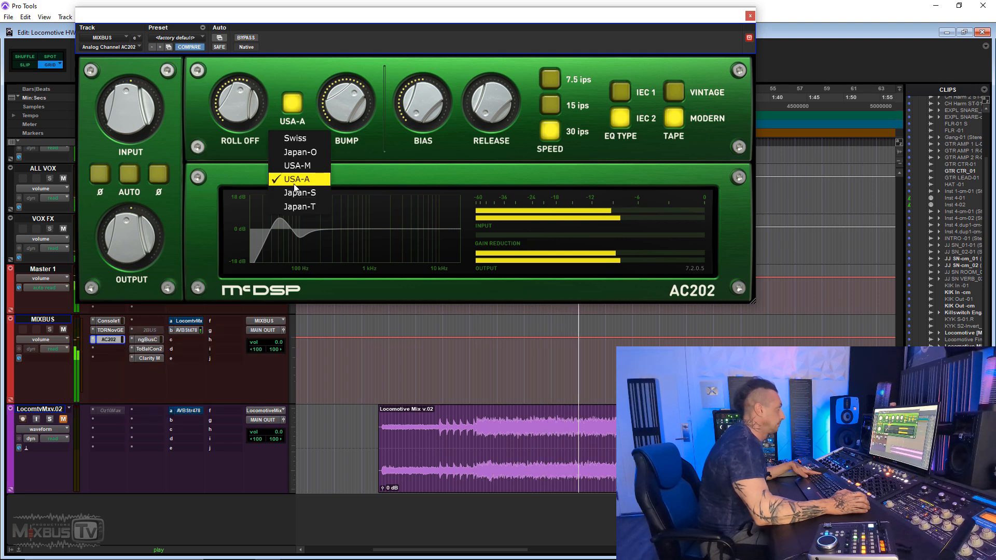
{"action": "left_click", "coordinate": [305, 154]}
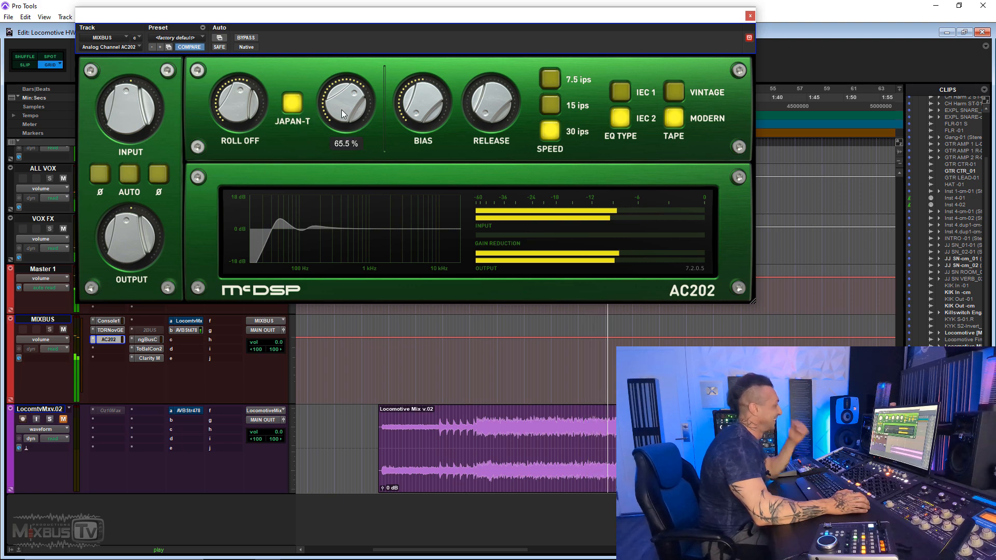
{"action": "left_click", "coordinate": [294, 107]}
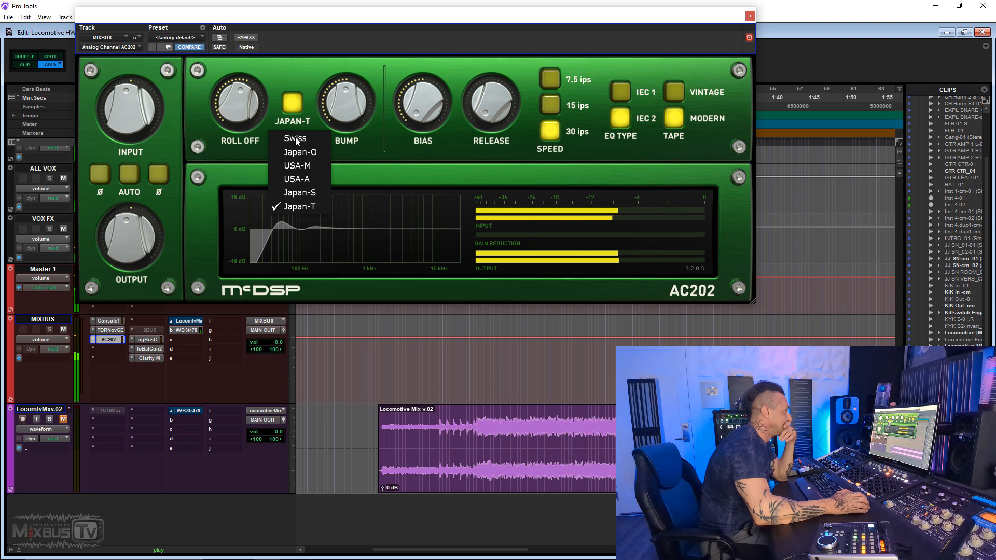
{"action": "left_click", "coordinate": [295, 149]}
{"action": "left_click", "coordinate": [298, 103]}
{"action": "left_click", "coordinate": [297, 138]}
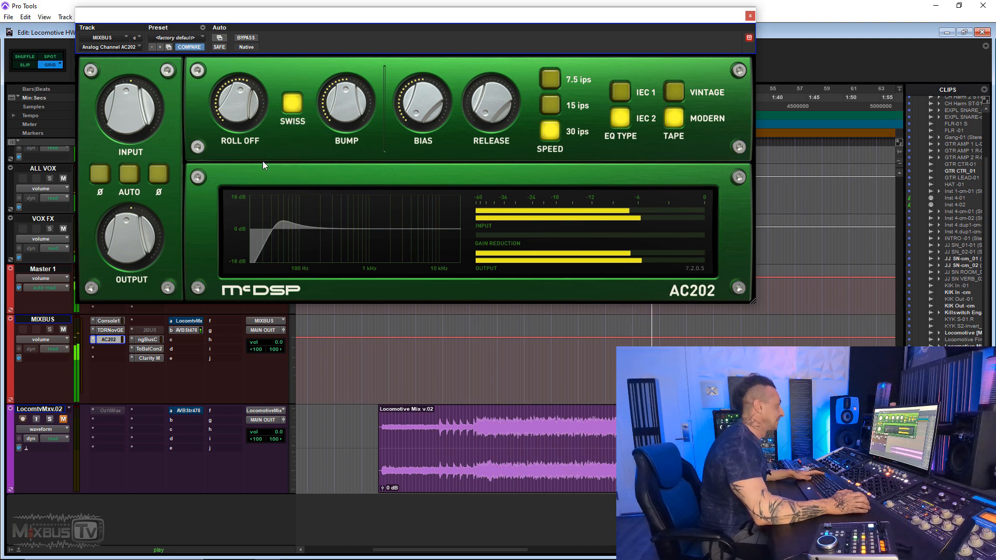
- Bypass the AC202 and make the 2BUS insert on MIXBUS active
{"action": "right_click", "coordinate": [111, 341]}
{"action": "left_click", "coordinate": [123, 343]}
{"action": "right_click", "coordinate": [156, 330]}
{"action": "left_click", "coordinate": [169, 334]}
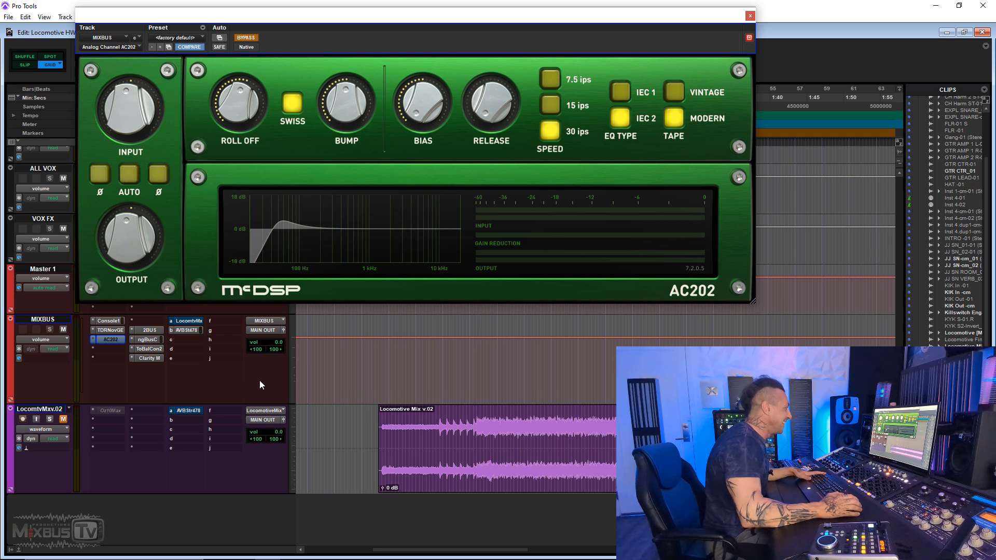
- Play the mix and compare the 2BUS insert with the AC202 by switching between them and back to 2BUS
{"action": "key", "text": "space"}
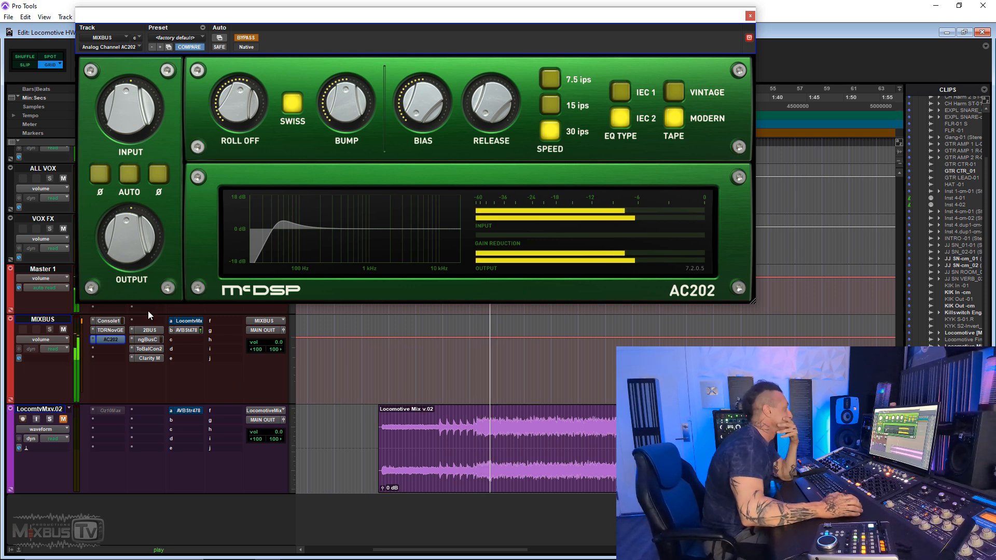
{"action": "right_click", "coordinate": [149, 330]}
{"action": "left_click", "coordinate": [162, 334]}
{"action": "right_click", "coordinate": [114, 340]}
{"action": "left_click", "coordinate": [124, 341]}
{"action": "right_click", "coordinate": [114, 340]}
{"action": "left_click", "coordinate": [139, 346]}
{"action": "left_click", "coordinate": [150, 330], "text": "ctrl+super"}
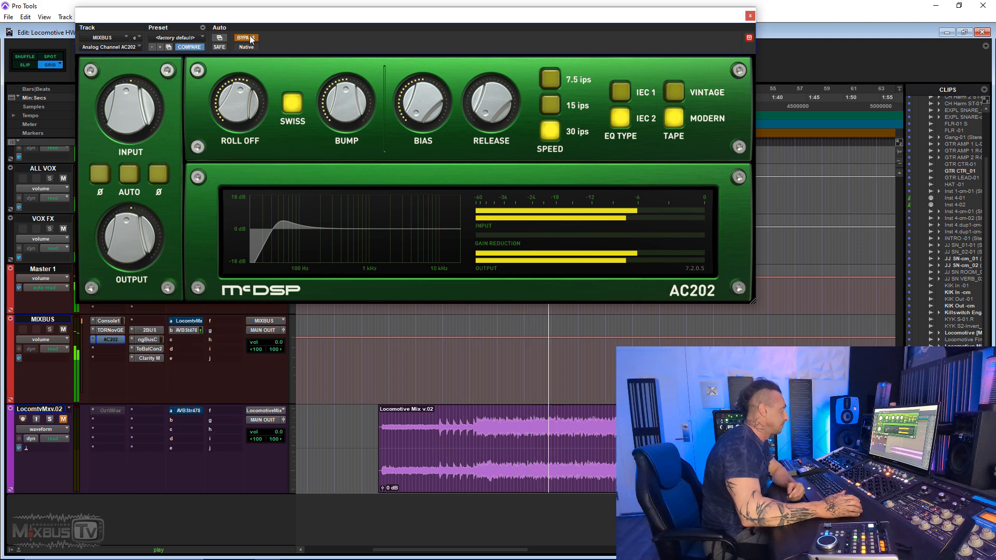
- Make the 2BUS insert inactive and take the AC202 out of bypass
{"action": "right_click", "coordinate": [147, 332]}
{"action": "left_click", "coordinate": [166, 333]}
{"action": "left_click", "coordinate": [110, 339], "text": "ctrl"}
- Audition the AC202's Japan-O, USA-M and USA-A head types while sweeping Bump, up to about 99.5% on Japan-O
{"action": "left_click", "coordinate": [288, 108]}
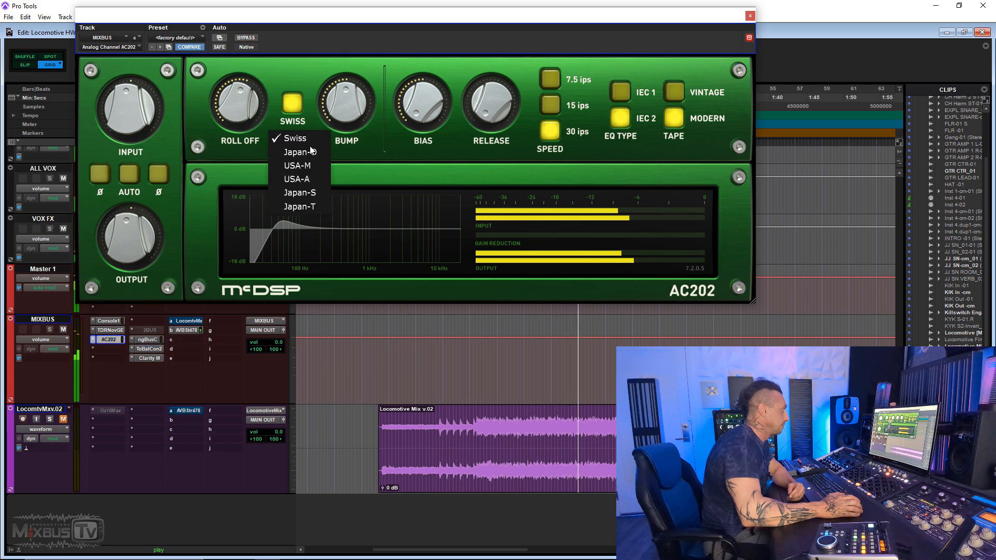
{"action": "left_click", "coordinate": [301, 145]}
{"action": "mouse_move", "coordinate": [347, 117]}
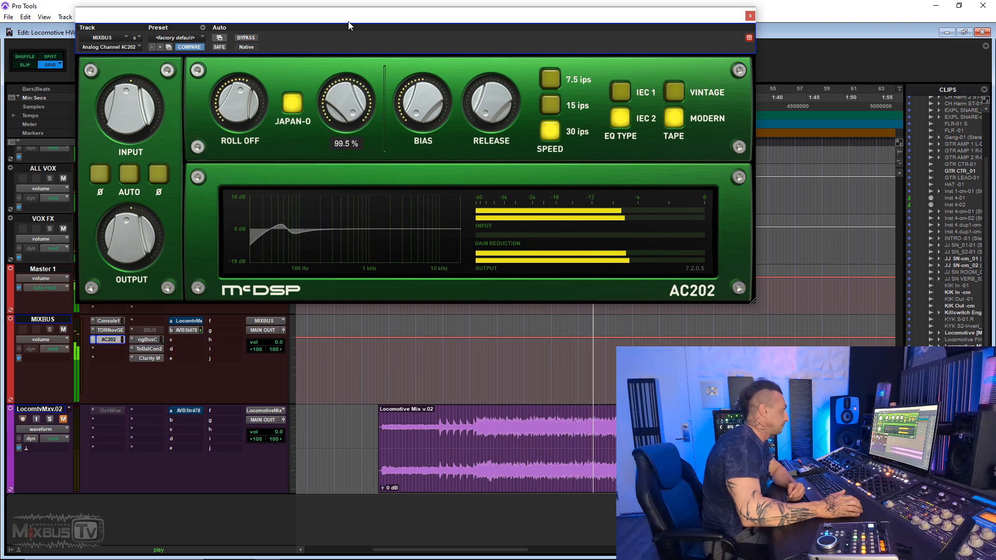
{"action": "left_click", "coordinate": [292, 107]}
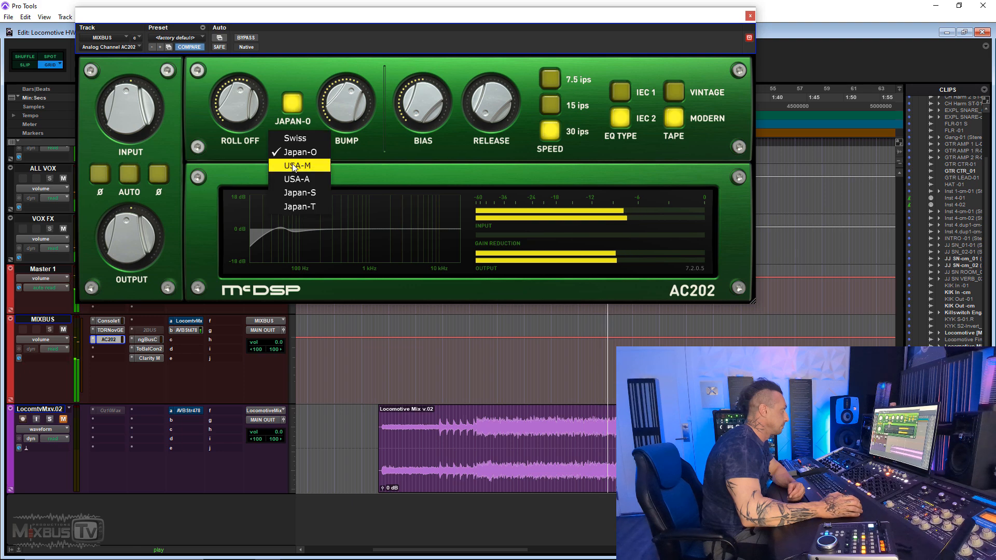
{"action": "left_click", "coordinate": [301, 157]}
{"action": "mouse_move", "coordinate": [332, 121]}
{"action": "left_click", "coordinate": [293, 105]}
{"action": "left_click", "coordinate": [294, 176]}
{"action": "left_click_drag", "start_coordinate": [341, 110], "coordinate": [341, 107]}
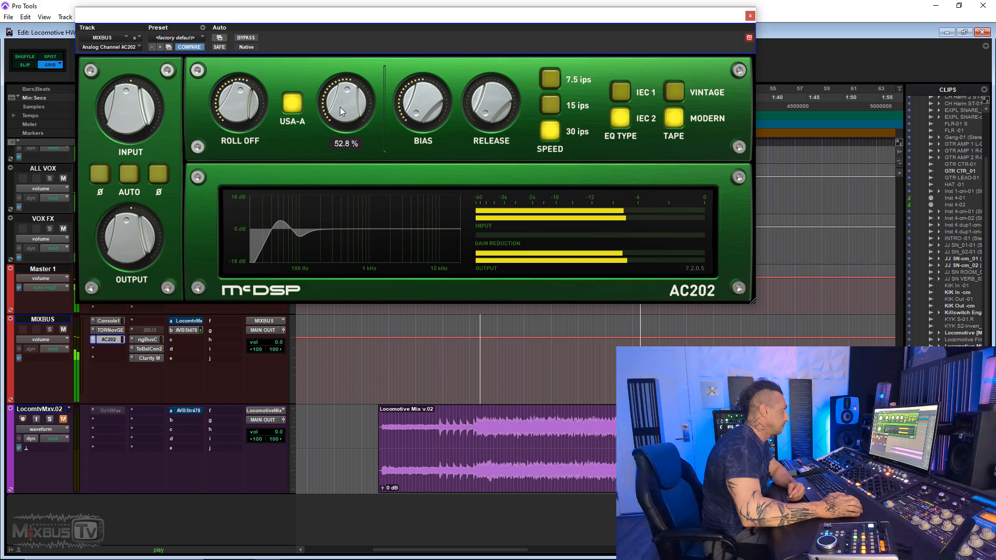
- Audition the Japan-S head type with Bump lowered, and switch the AC202's head type to Japan-T
{"action": "left_click", "coordinate": [290, 107]}
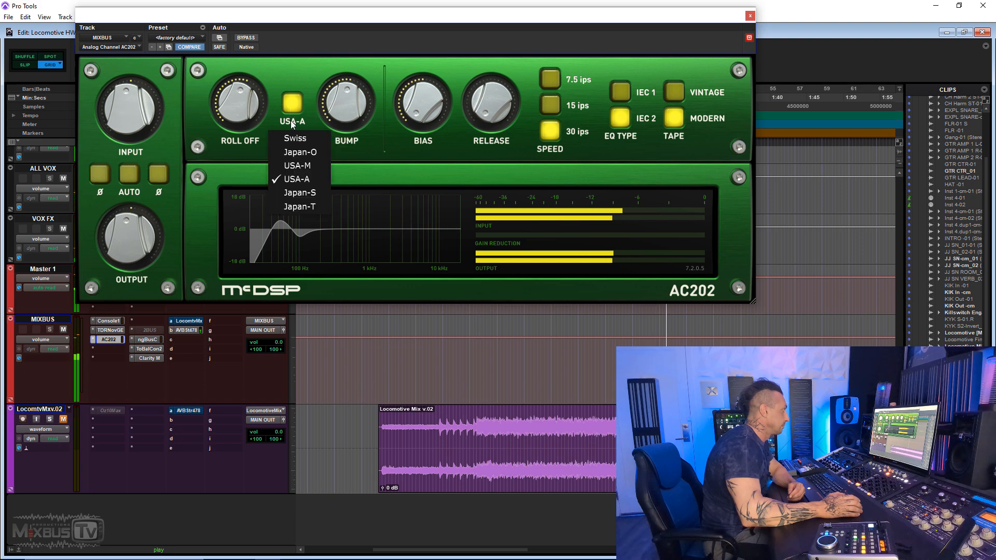
{"action": "left_click", "coordinate": [294, 190]}
{"action": "left_click_drag", "start_coordinate": [339, 114], "coordinate": [332, 151]}
{"action": "left_click", "coordinate": [306, 125]}
{"action": "left_click", "coordinate": [301, 206]}
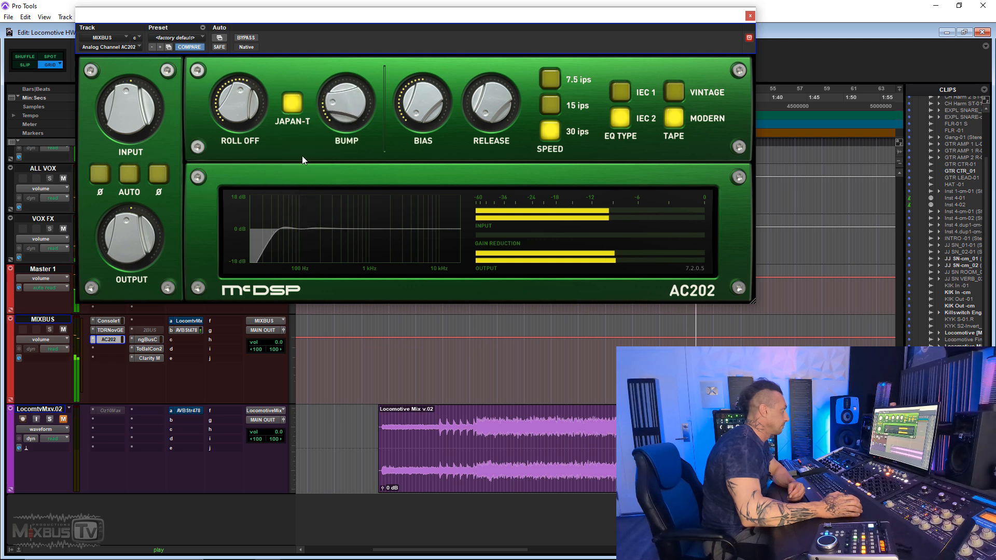
- Raise the AC202's Bump on Japan-T, compare it with the 2BUS insert, return to the AC202 and stop playback
{"action": "left_click_drag", "start_coordinate": [339, 93], "coordinate": [348, 63]}
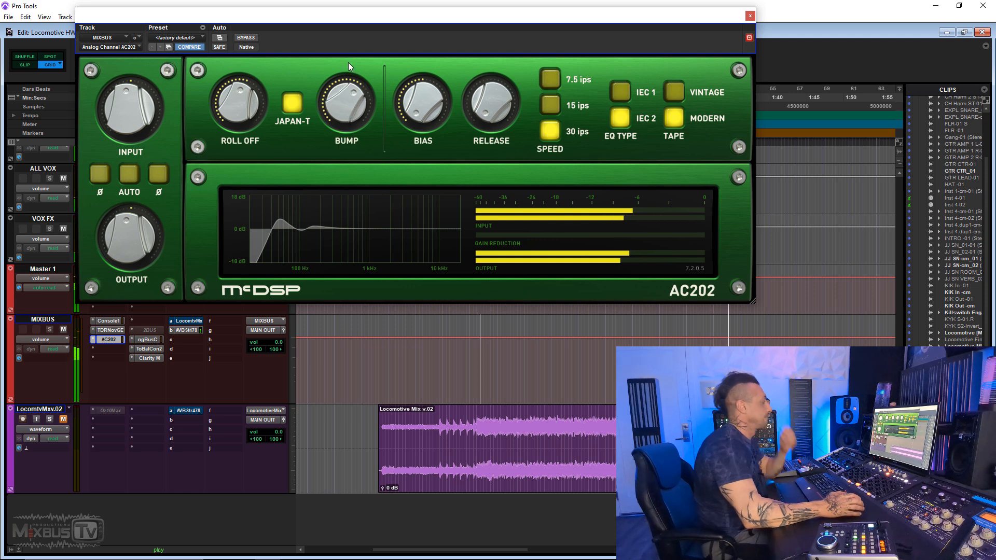
{"action": "right_click", "coordinate": [105, 339]}
{"action": "left_click", "coordinate": [123, 342]}
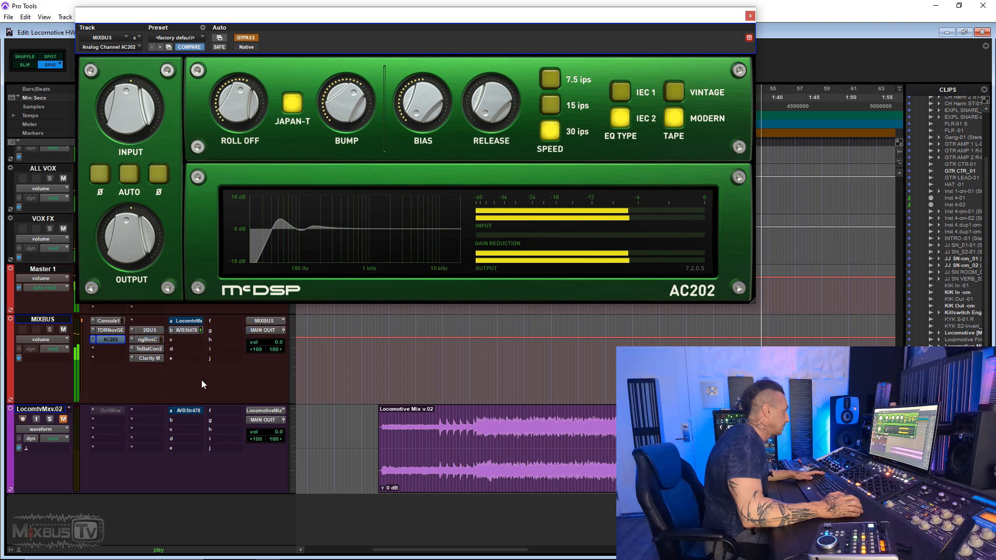
{"action": "right_click", "coordinate": [150, 330]}
{"action": "left_click", "coordinate": [164, 337]}
{"action": "right_click", "coordinate": [123, 340]}
{"action": "left_click", "coordinate": [125, 343]}
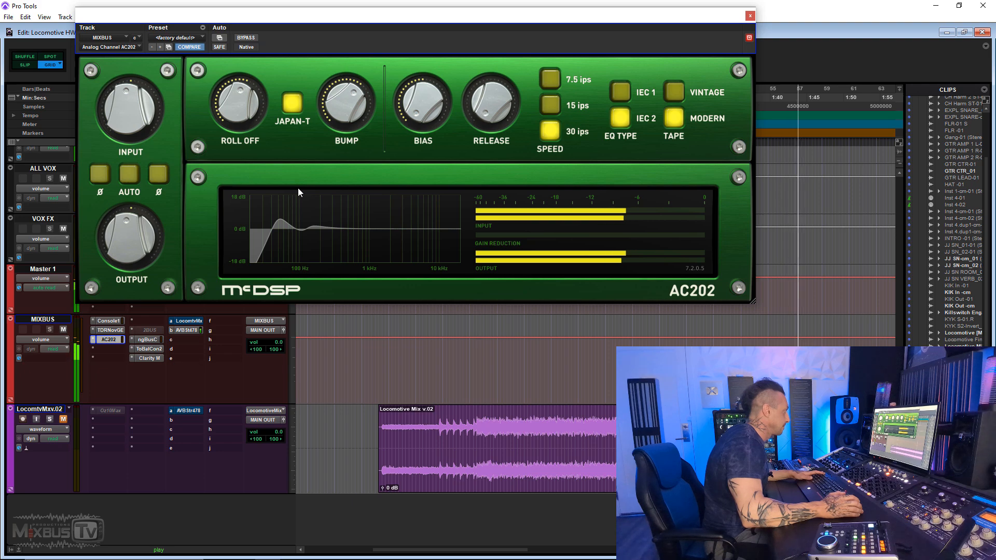
{"action": "key", "text": "space"}
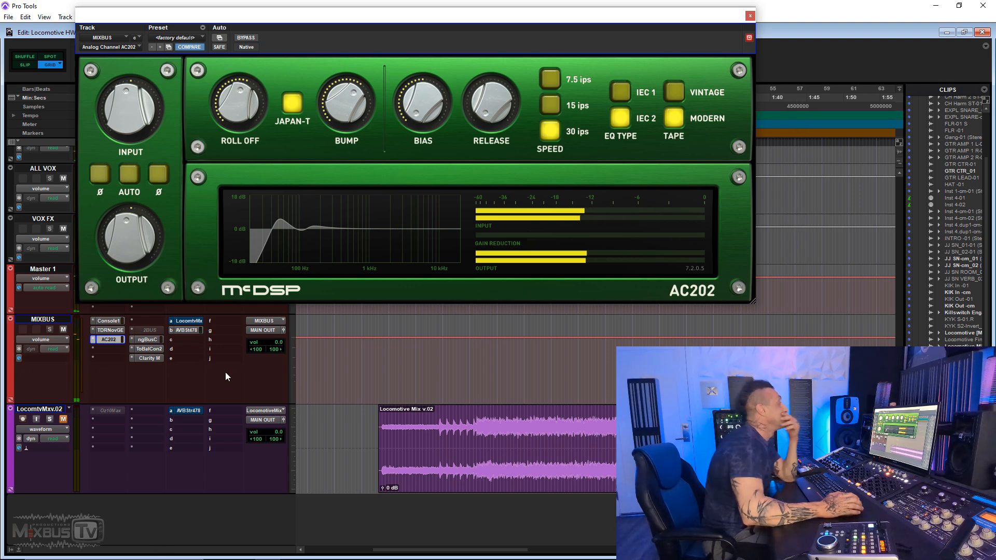
- Adjust the AC202's Roll Off, play the mix and compare it with the 2BUS insert, switching back to the AC202
{"action": "left_click_drag", "start_coordinate": [241, 103], "coordinate": [238, 87]}
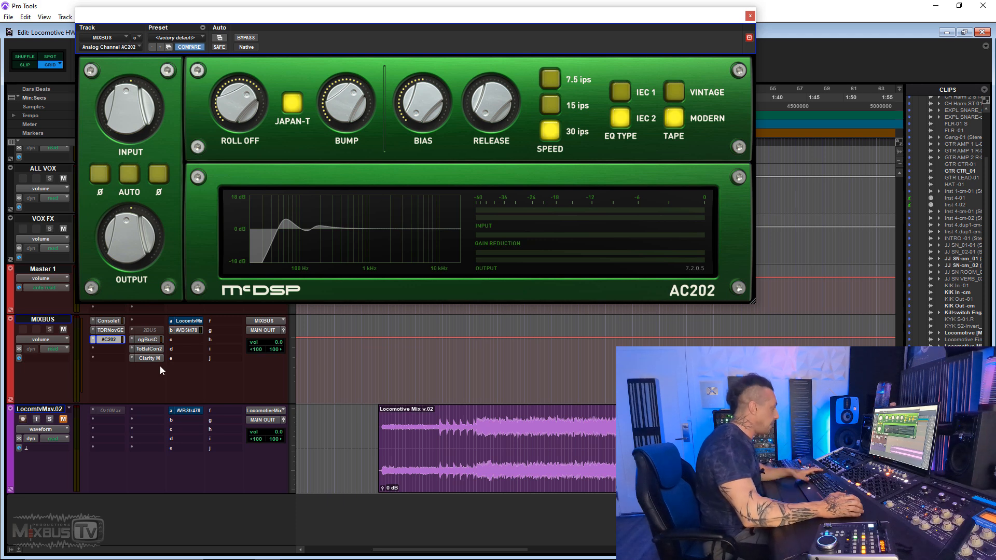
{"action": "key", "text": "space"}
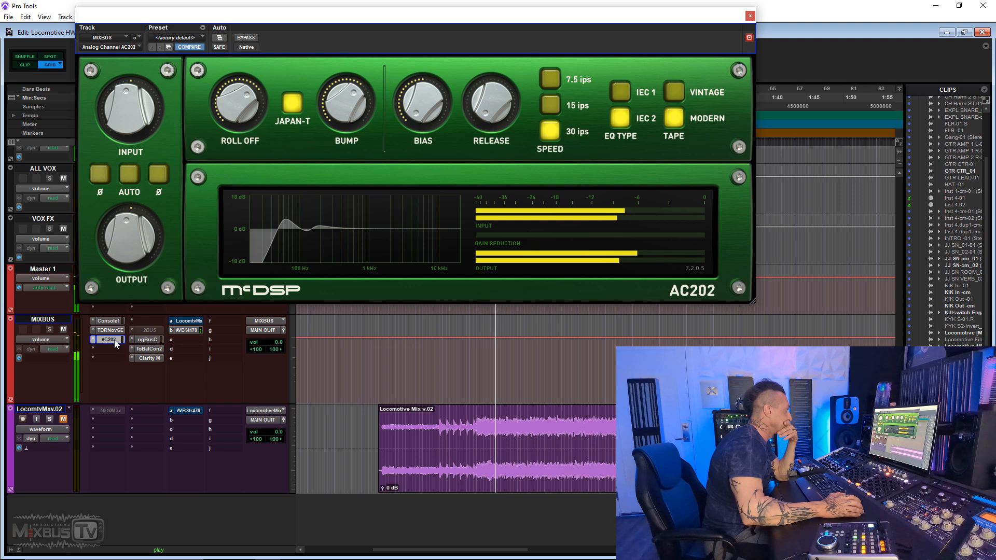
{"action": "right_click", "coordinate": [114, 340]}
{"action": "left_click", "coordinate": [136, 343]}
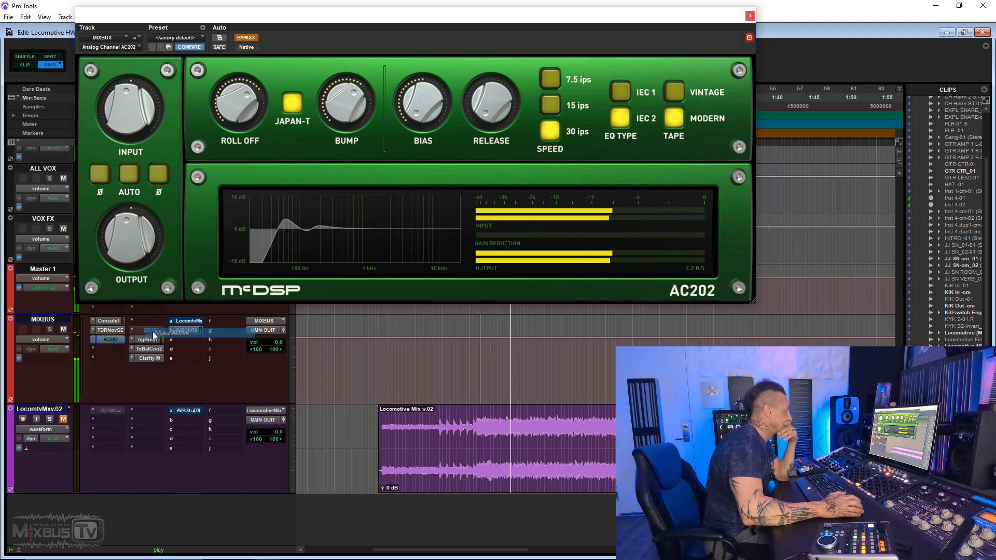
{"action": "right_click", "coordinate": [153, 333]}
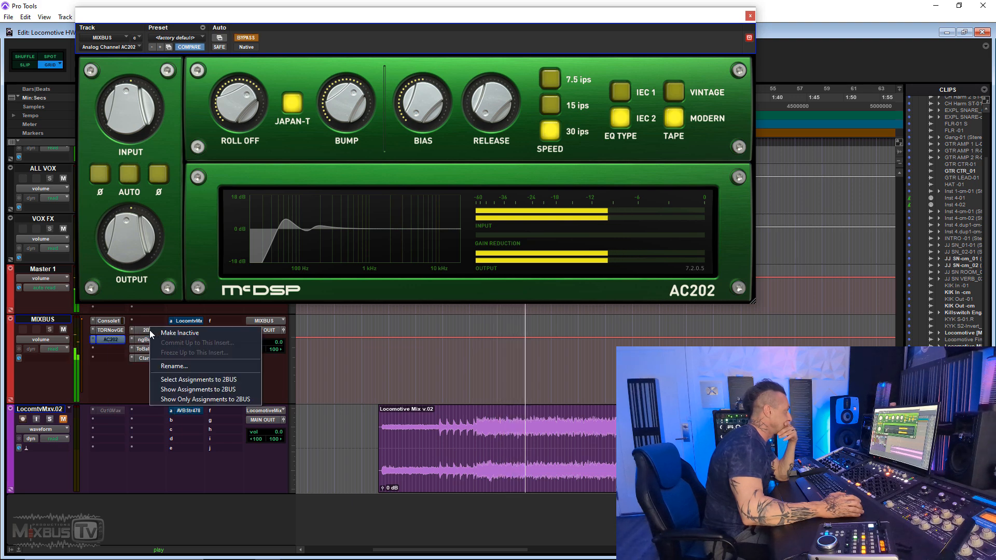
{"action": "left_click", "coordinate": [158, 333]}
{"action": "right_click", "coordinate": [114, 339]}
{"action": "left_click", "coordinate": [133, 343]}
- Fine-tune the AC202's Bump on Japan-T and switch to 2BUS and back to compare again
{"action": "left_click_drag", "start_coordinate": [350, 110], "coordinate": [349, 118]}
{"action": "mouse_move", "coordinate": [250, 112]}
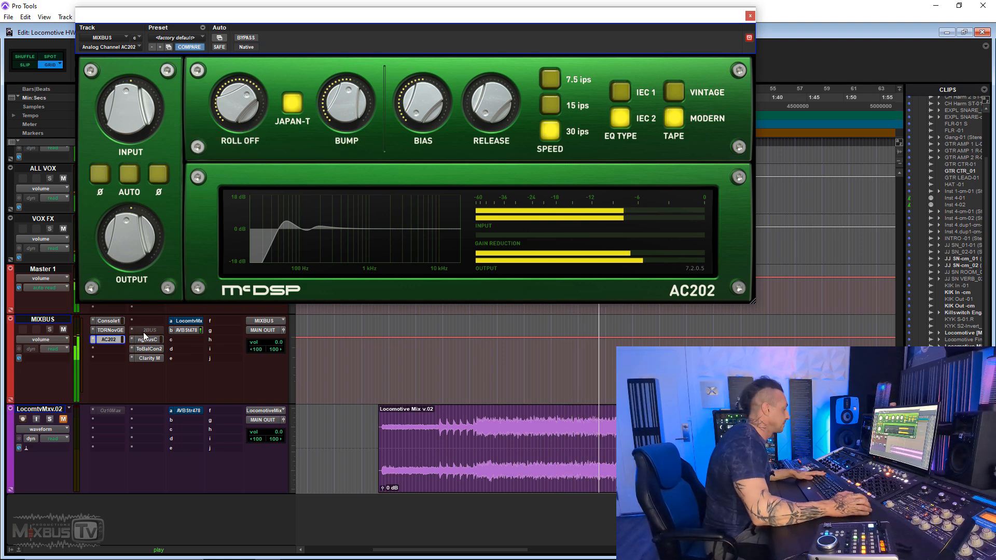
{"action": "left_click", "coordinate": [119, 343], "text": "ctrl"}
{"action": "right_click", "coordinate": [148, 330]}
{"action": "left_click", "coordinate": [166, 331]}
{"action": "right_click", "coordinate": [150, 331]}
{"action": "left_click", "coordinate": [162, 331]}
{"action": "right_click", "coordinate": [116, 340]}
{"action": "left_click", "coordinate": [128, 342]}
- Audition the AC202's USA-A, USA-M and Japan-O head types, ending on Swiss
{"action": "left_click", "coordinate": [292, 104]}
{"action": "left_click", "coordinate": [300, 192]}
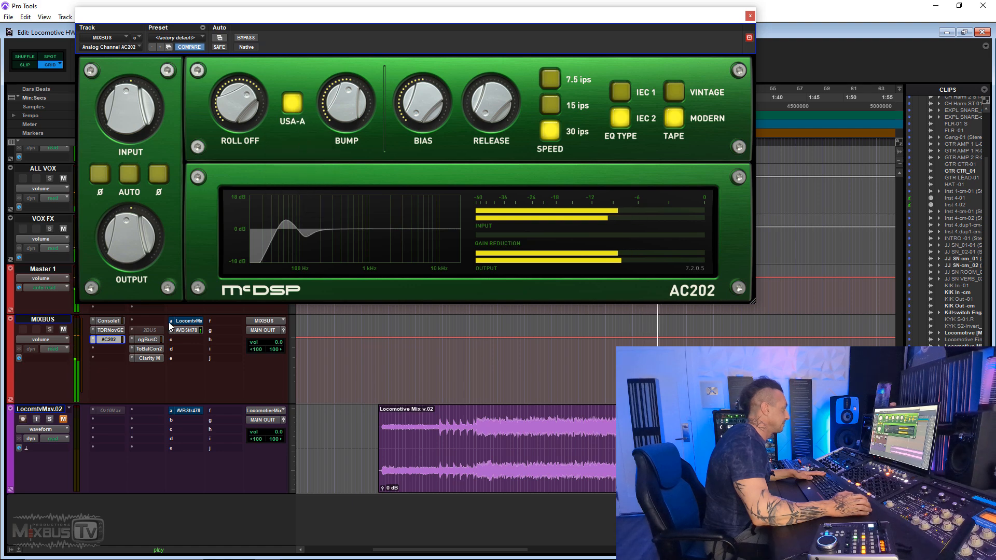
{"action": "left_click", "coordinate": [292, 104]}
{"action": "left_click", "coordinate": [299, 172]}
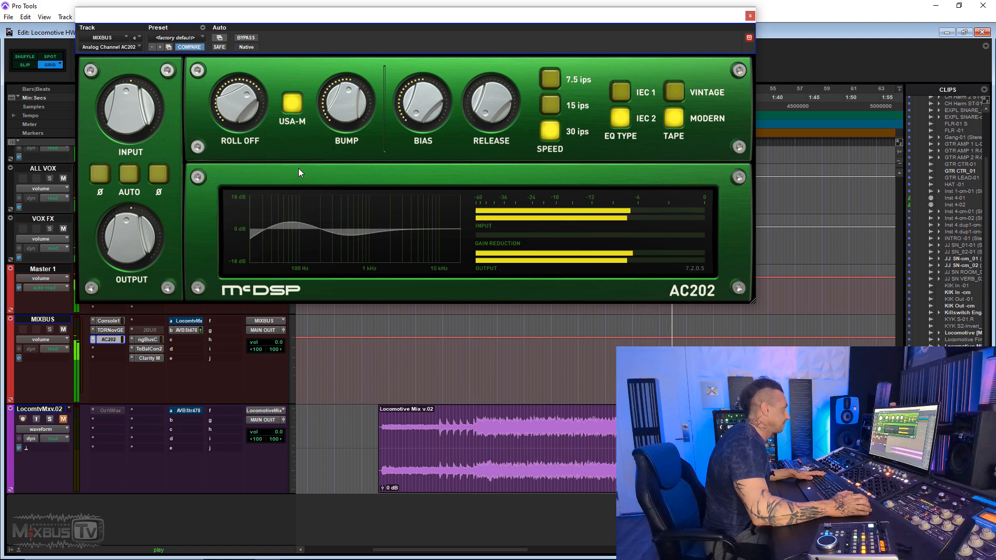
{"action": "left_click", "coordinate": [292, 105]}
{"action": "left_click", "coordinate": [295, 151]}
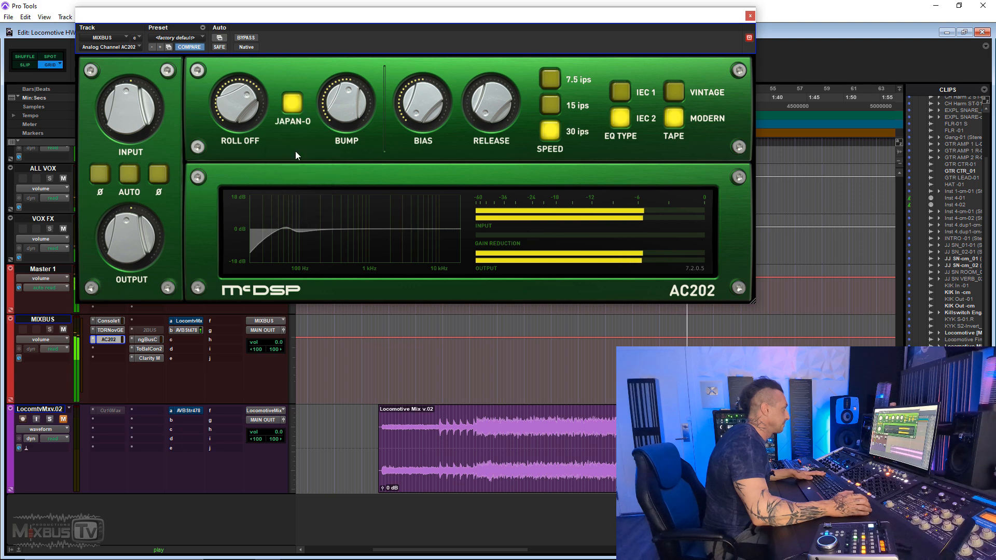
{"action": "left_click", "coordinate": [294, 139]}
{"action": "left_click", "coordinate": [293, 139]}
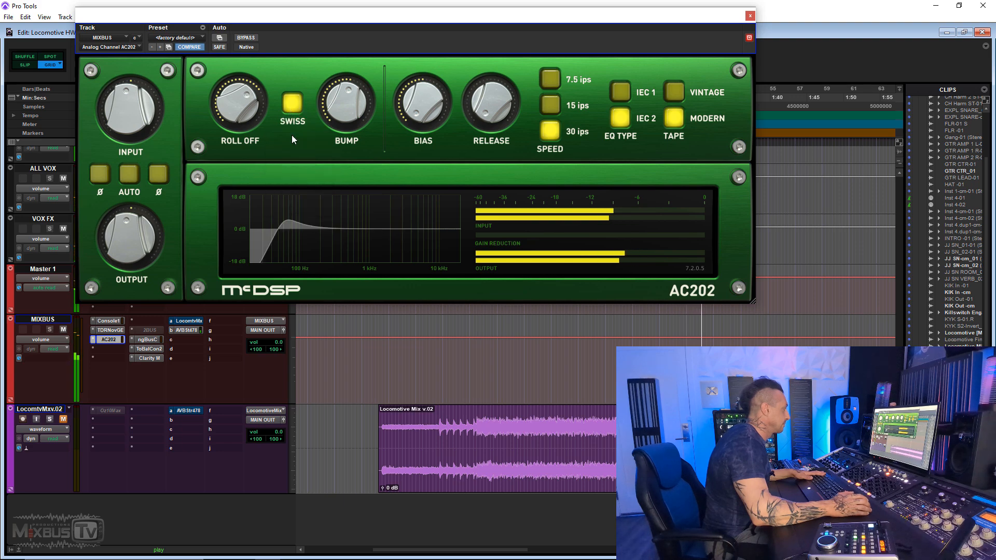
- Compare the AC202's Swiss head type with 2BUS by bypassing the plug-in, then make the 2BUS insert inactive
{"action": "right_click", "coordinate": [111, 340]}
{"action": "left_click", "coordinate": [149, 334]}
{"action": "right_click", "coordinate": [148, 330]}
{"action": "left_click", "coordinate": [164, 332]}
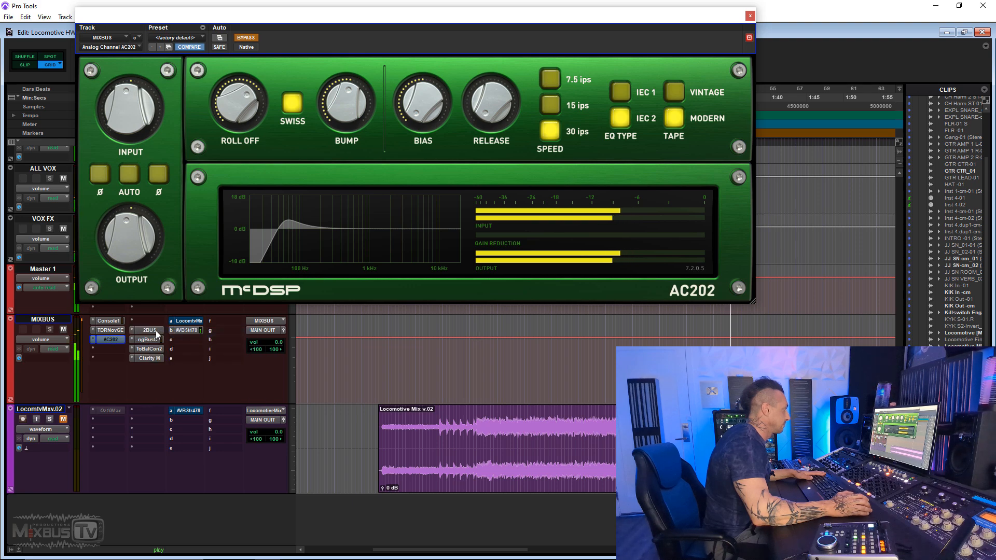
{"action": "right_click", "coordinate": [148, 330]}
{"action": "left_click", "coordinate": [158, 332]}
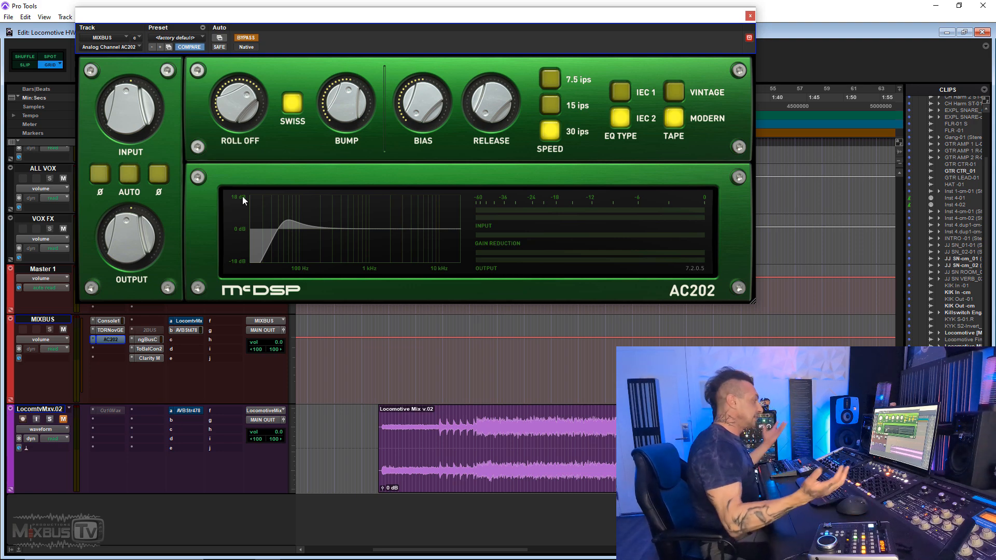
- Replace the AC202 on the MIXBUS track with Chandler Limited Curve Bender (stereo), searching the plug-ins for "chan"
{"action": "left_click", "coordinate": [92, 340]}
{"action": "left_click", "coordinate": [110, 342]}
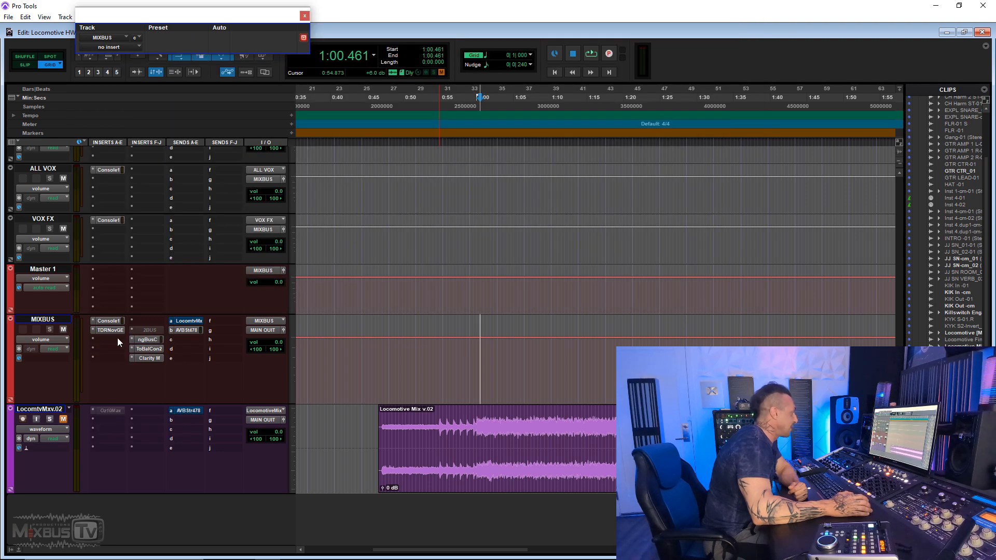
{"action": "left_click", "coordinate": [117, 338]}
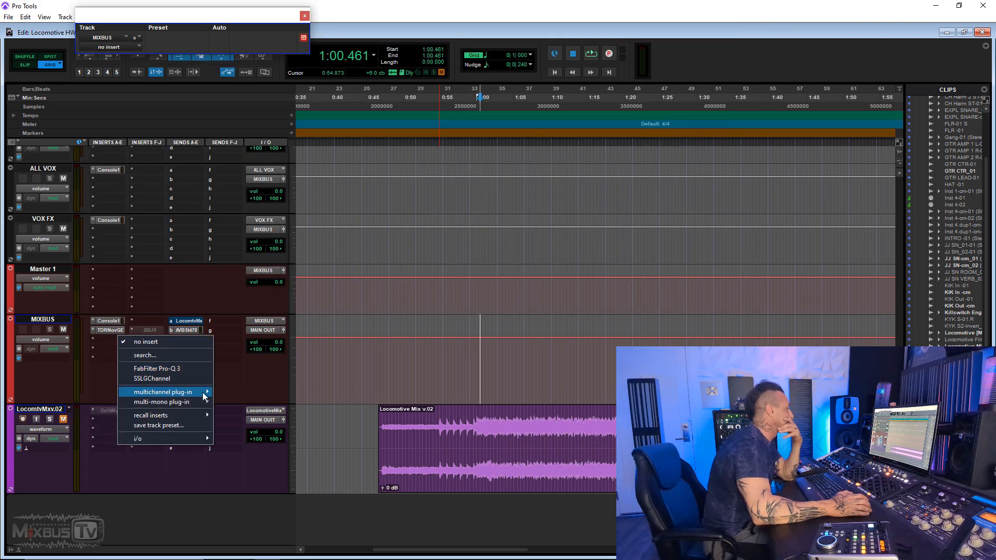
{"action": "mouse_move", "coordinate": [204, 396]}
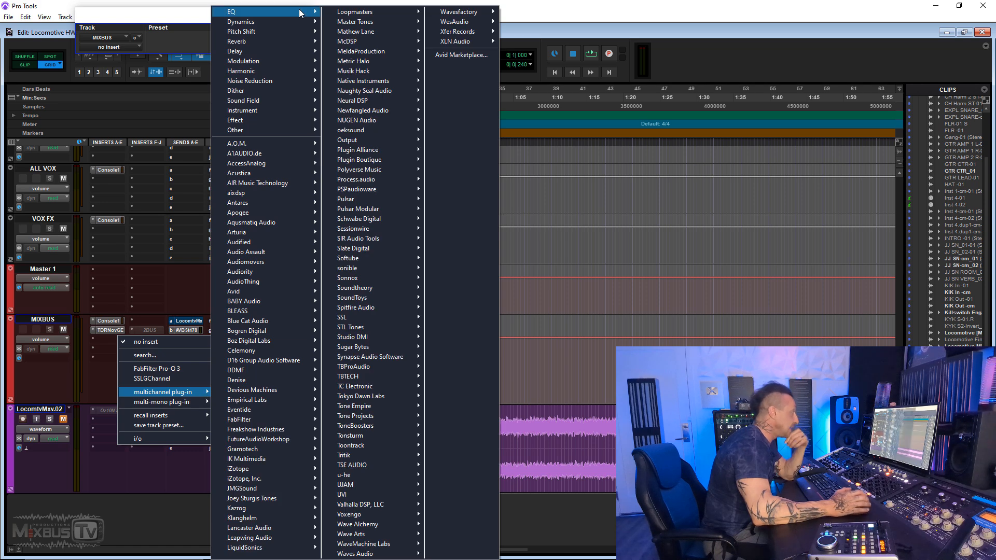
{"action": "mouse_move", "coordinate": [300, 11]}
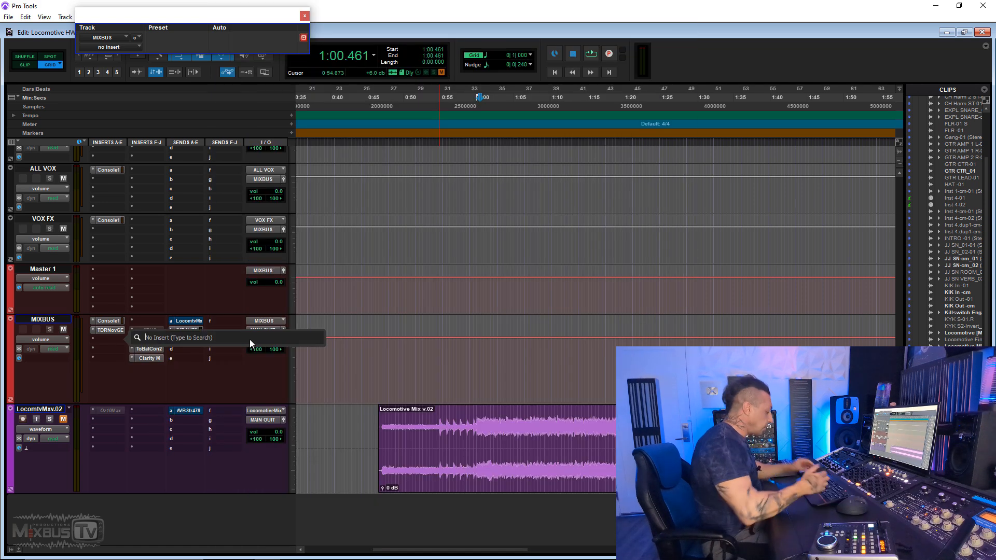
{"action": "type", "text": "chan"}
{"action": "key", "text": "Down"}
{"action": "key", "text": "Down"}
{"action": "key", "text": "Down"}
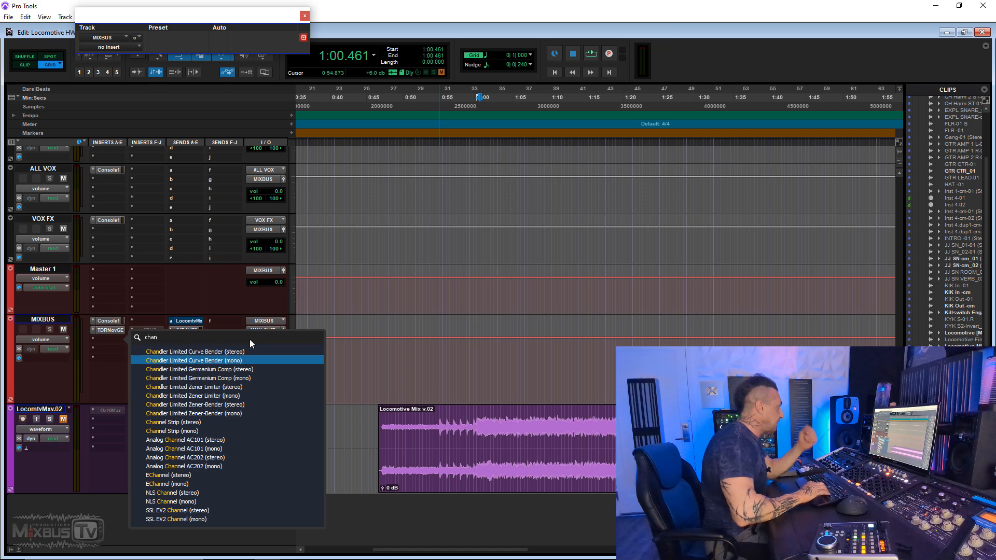
{"action": "key", "text": "Down"}
{"action": "key", "text": "Up"}
{"action": "key", "text": "Up"}
{"action": "key", "text": "Up"}
{"action": "key", "text": "Up"}
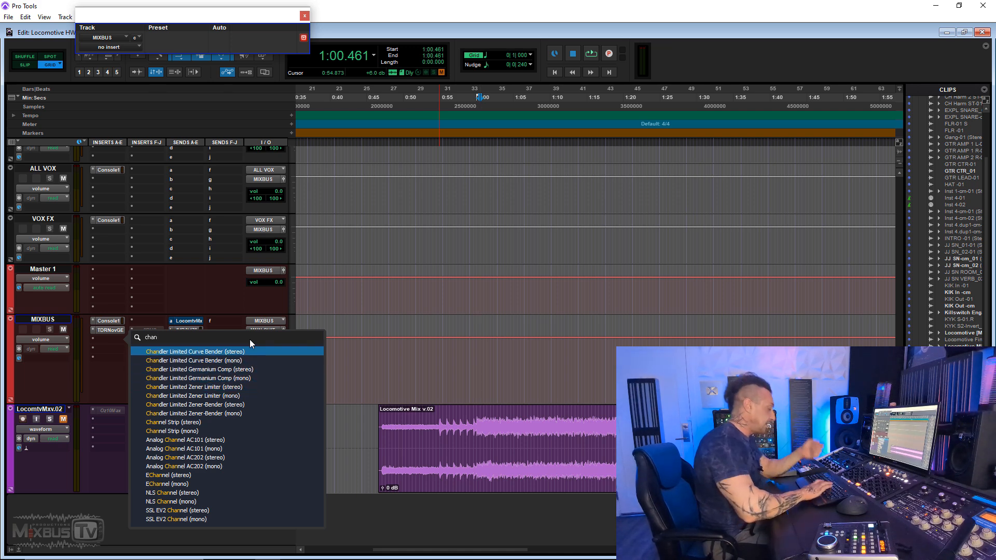
{"action": "key", "text": "Escape"}
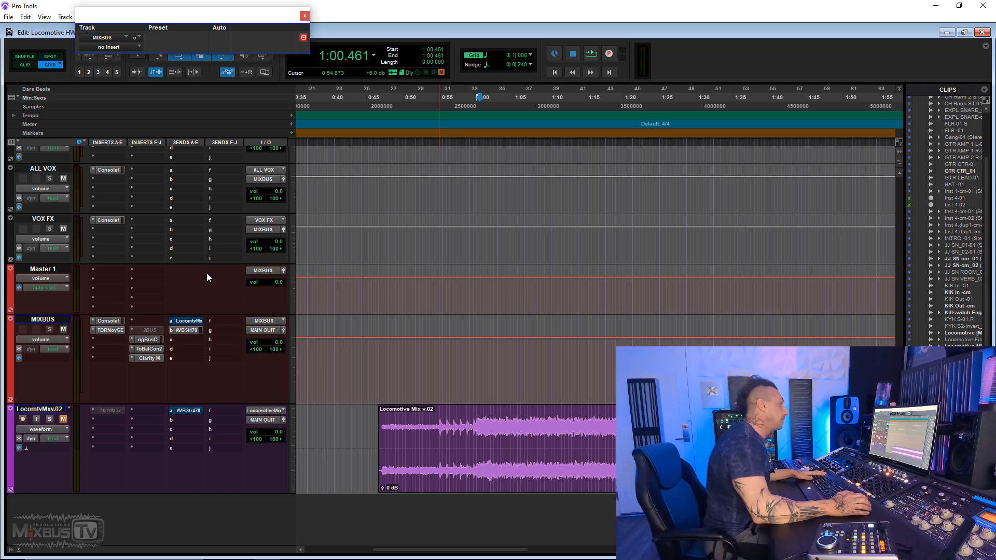
- Play the mix, choose a bass frequency on the Curve Bender and set its left bass gain to 1.5 dB
{"action": "key", "text": "space"}
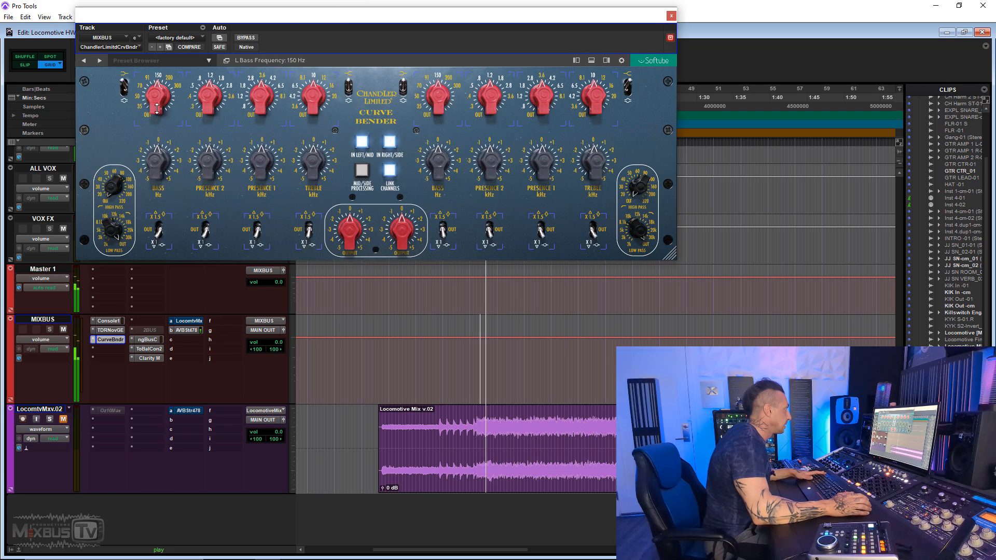
{"action": "left_click_drag", "start_coordinate": [157, 97], "coordinate": [157, 155]}
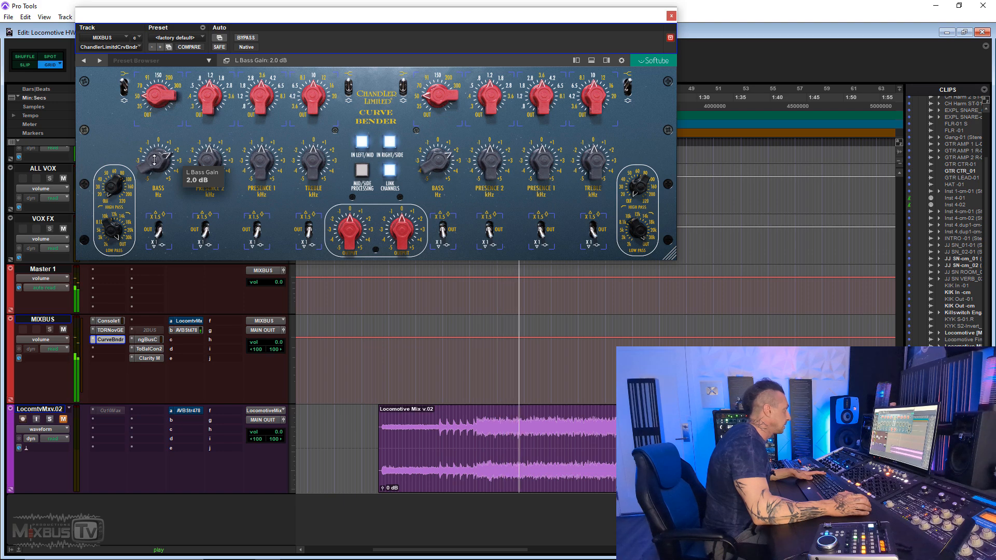
{"action": "left_click_drag", "start_coordinate": [154, 162], "coordinate": [154, 170]}
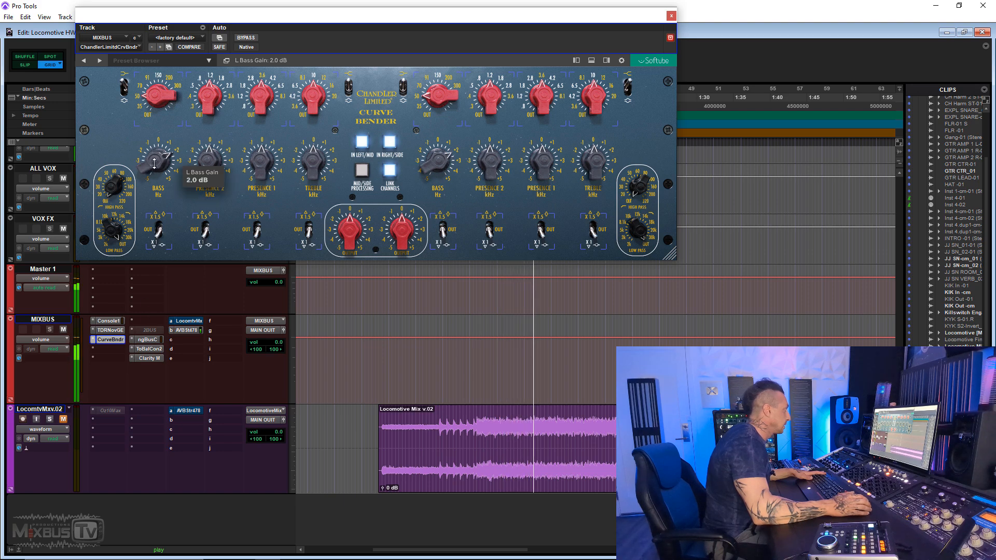
{"action": "scroll", "coordinate": [152, 165], "scroll_direction": "up", "scroll_amount": 1}
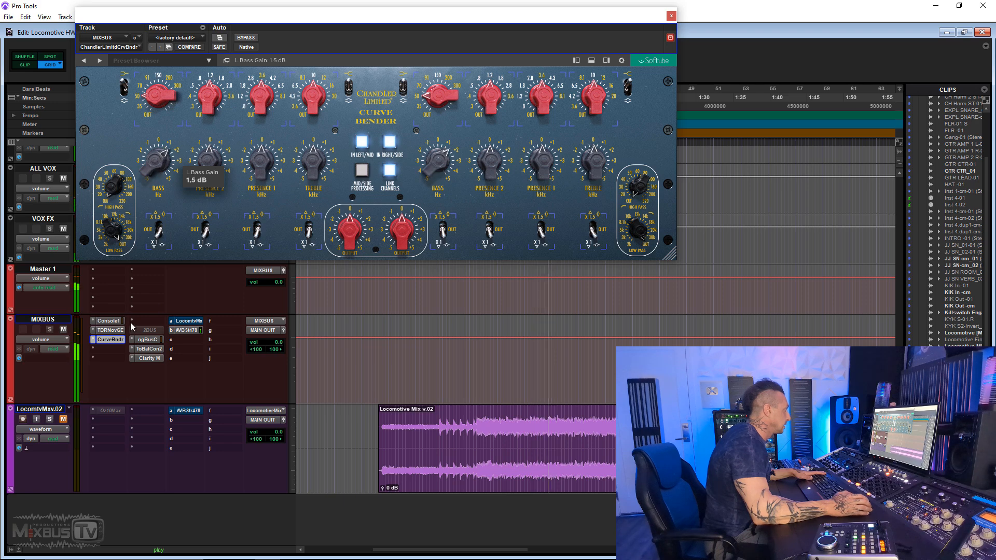
- Compare the Curve Bender's 1.5 dB bass boost with the 2BUS insert, switching to 2BUS and back
{"action": "left_click", "coordinate": [119, 339], "text": "ctrl"}
{"action": "right_click", "coordinate": [147, 327]}
{"action": "left_click", "coordinate": [159, 335]}
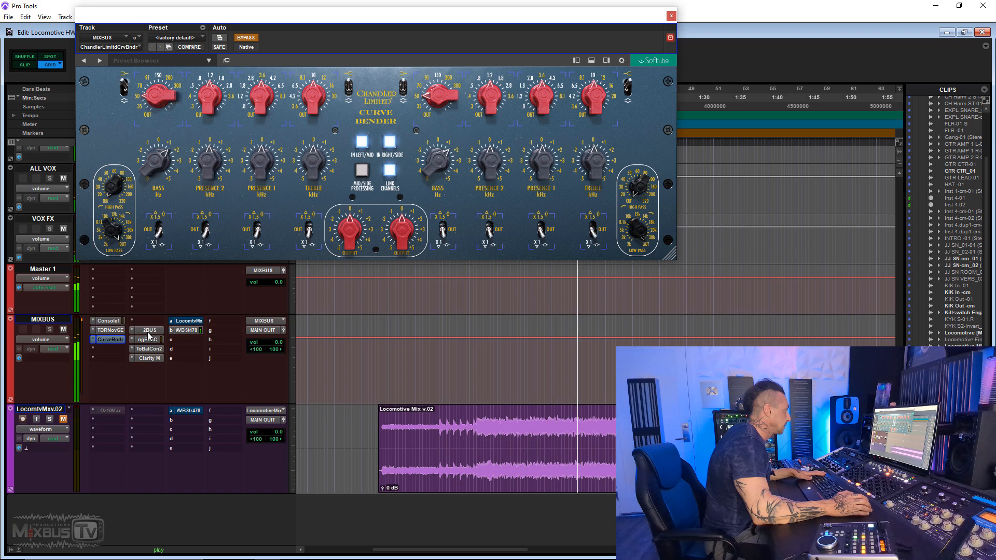
{"action": "right_click", "coordinate": [149, 332]}
{"action": "left_click", "coordinate": [155, 333]}
{"action": "right_click", "coordinate": [110, 339]}
{"action": "left_click", "coordinate": [118, 340]}
- Set the Curve Bender's left bass gain to 1.0 dB with the band on Peak, and switch over to 2BUS
{"action": "left_click_drag", "start_coordinate": [161, 157], "coordinate": [160, 161]}
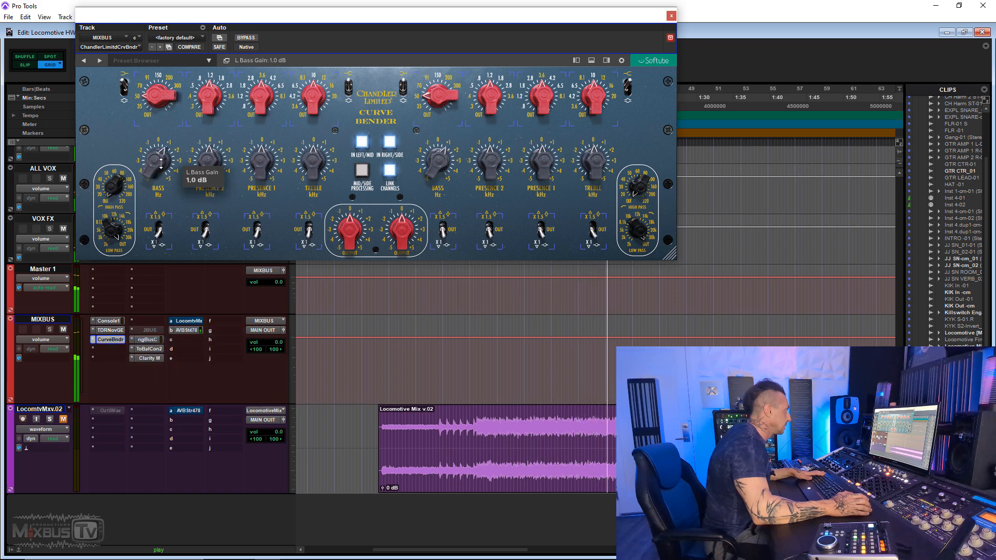
{"action": "left_click_drag", "start_coordinate": [156, 95], "coordinate": [156, 92]}
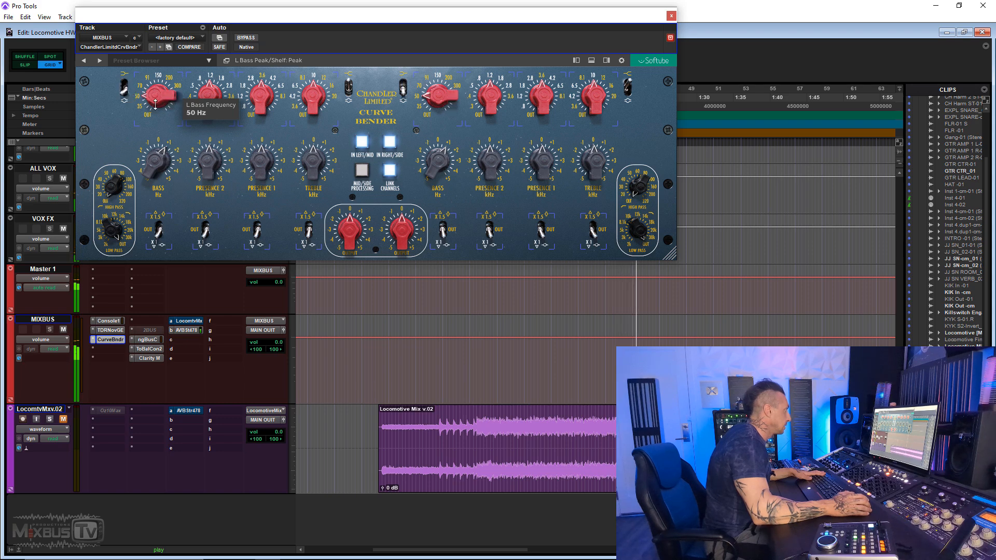
{"action": "right_click", "coordinate": [114, 344]}
{"action": "left_click", "coordinate": [130, 340]}
{"action": "right_click", "coordinate": [148, 330]}
{"action": "left_click", "coordinate": [159, 333]}
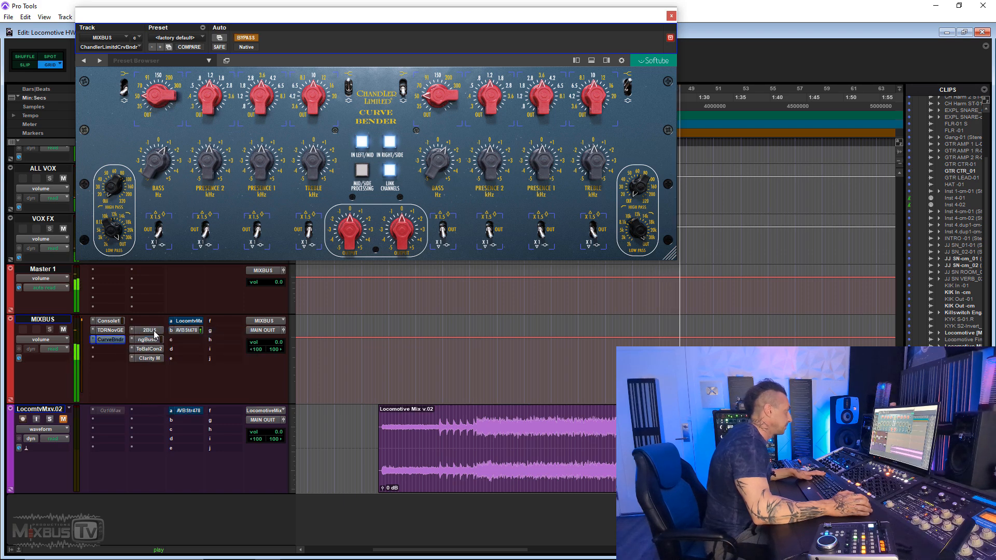
- Switch from 2BUS back to the Curve Bender and bypass the ngBusC insert on the mix bus
{"action": "right_click", "coordinate": [156, 332]}
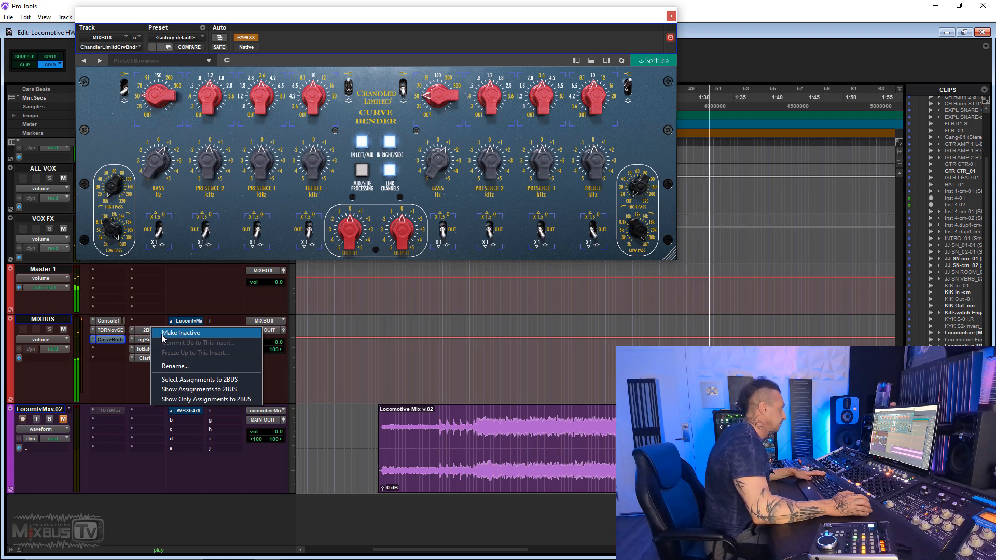
{"action": "left_click", "coordinate": [161, 335]}
{"action": "right_click", "coordinate": [149, 341]}
{"action": "left_click", "coordinate": [156, 343]}
{"action": "right_click", "coordinate": [112, 340]}
{"action": "left_click", "coordinate": [123, 342]}
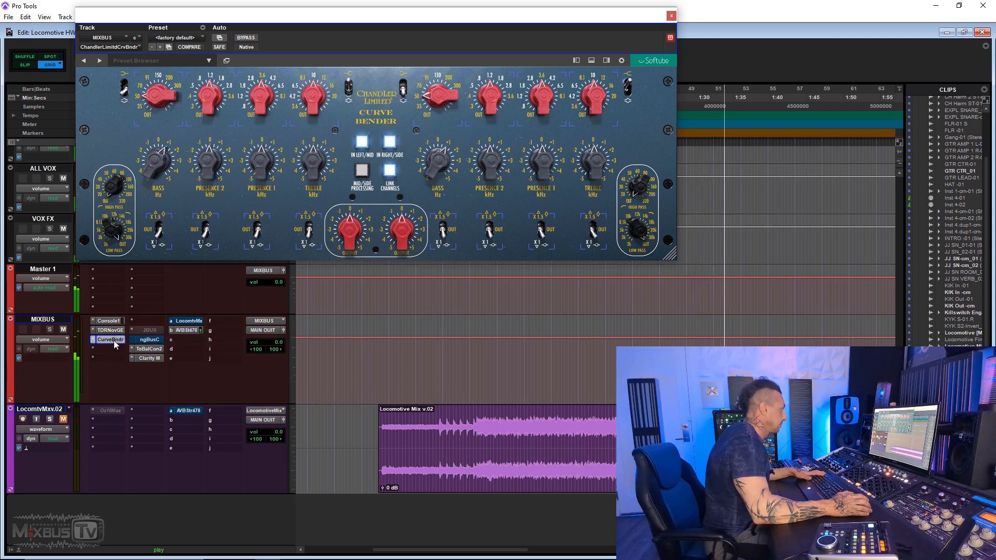
- Compare the Curve Bender with 2BUS while ngBusC is bypassed, ending with the Curve Bender engaged
{"action": "right_click", "coordinate": [113, 343]}
{"action": "left_click", "coordinate": [124, 343]}
{"action": "right_click", "coordinate": [149, 330]}
{"action": "left_click", "coordinate": [161, 336]}
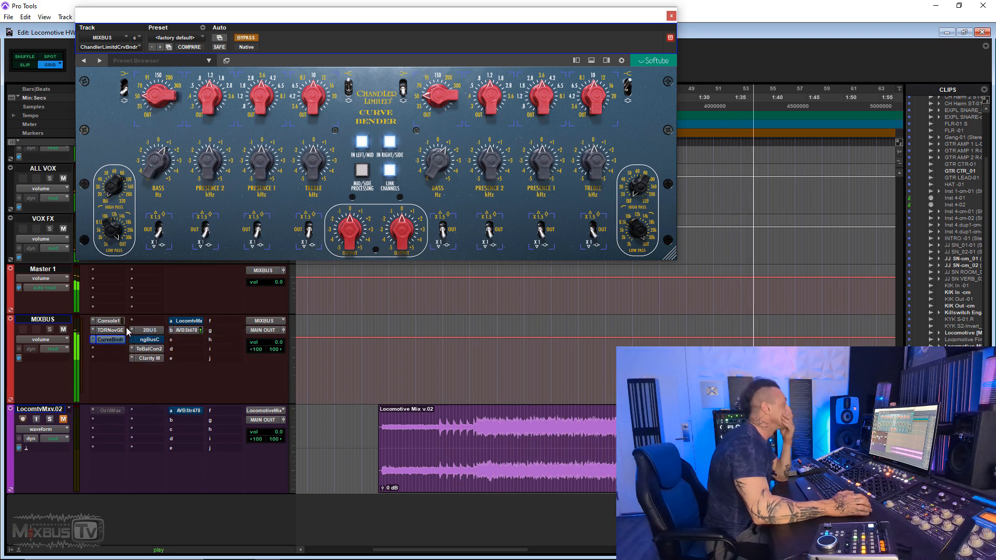
{"action": "right_click", "coordinate": [149, 330]}
{"action": "left_click", "coordinate": [161, 340]}
{"action": "right_click", "coordinate": [111, 339]}
{"action": "left_click", "coordinate": [124, 343]}
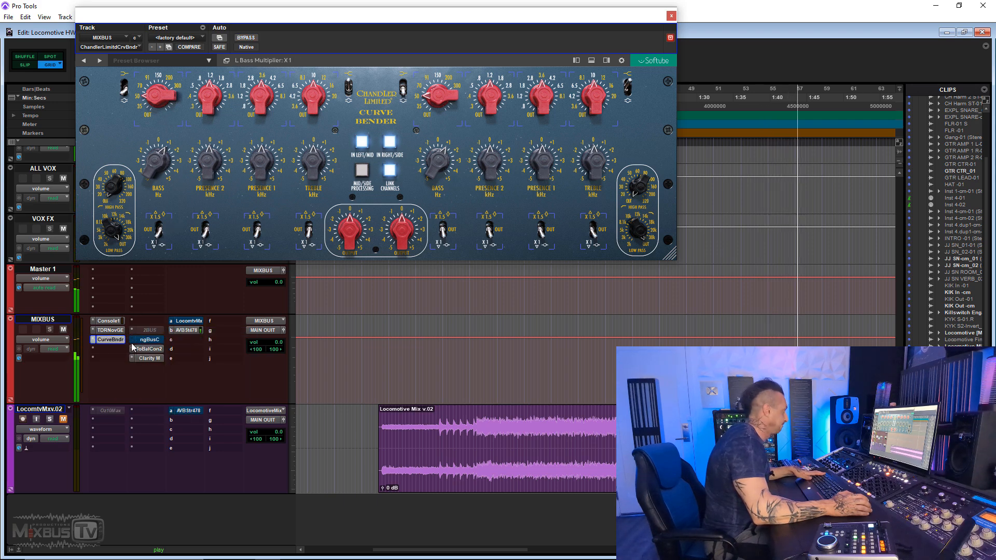
- Set the Curve Bender's left bass frequency to 70 Hz, bypass it and make 2BUS active for comparison
{"action": "left_click_drag", "start_coordinate": [159, 92], "coordinate": [159, 87]}
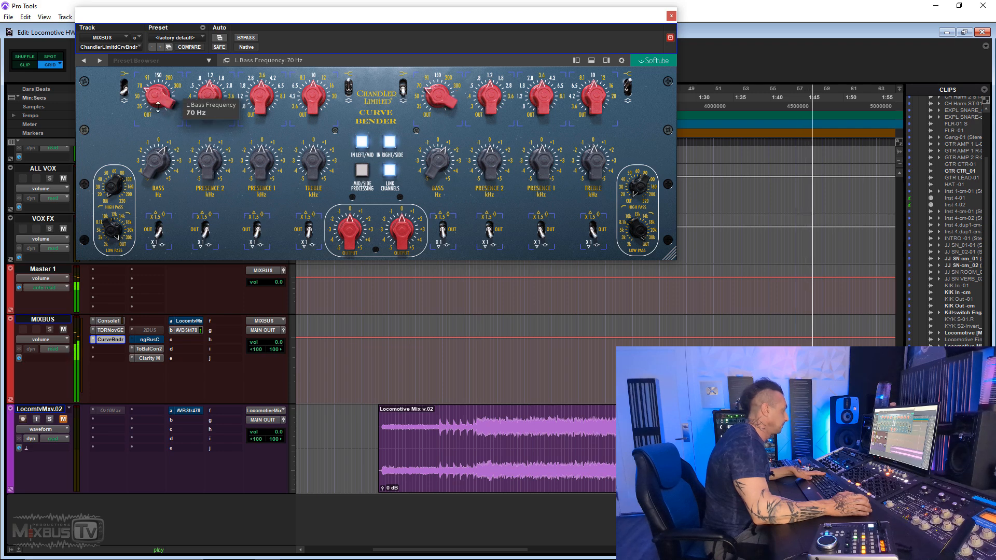
{"action": "right_click", "coordinate": [117, 337]}
{"action": "left_click", "coordinate": [139, 341]}
{"action": "right_click", "coordinate": [157, 330]}
{"action": "left_click", "coordinate": [169, 335]}
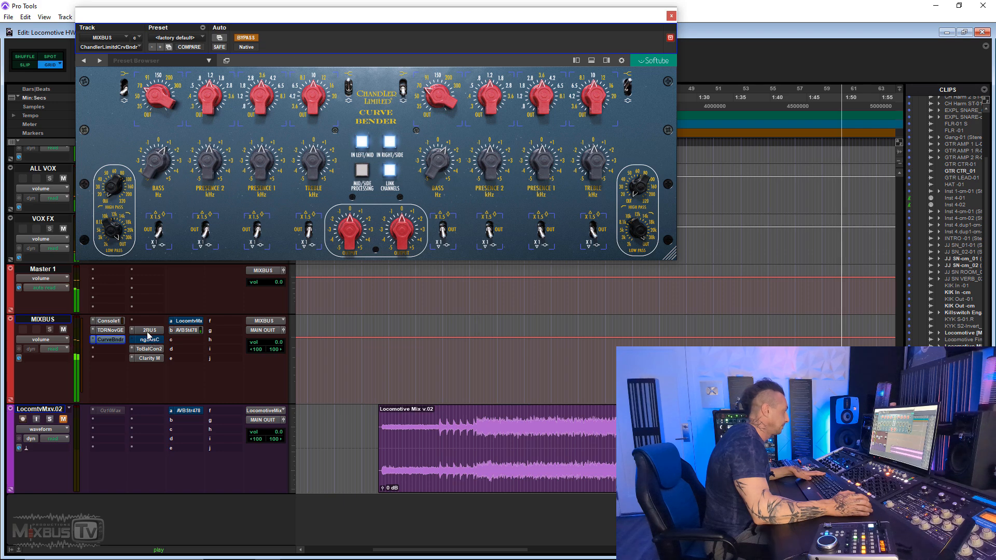
- Make 2BUS inactive and engage the Curve Bender on MIXBUS for comparison
{"action": "right_click", "coordinate": [155, 331]}
{"action": "right_click", "coordinate": [113, 337]}
{"action": "left_click", "coordinate": [136, 339]}
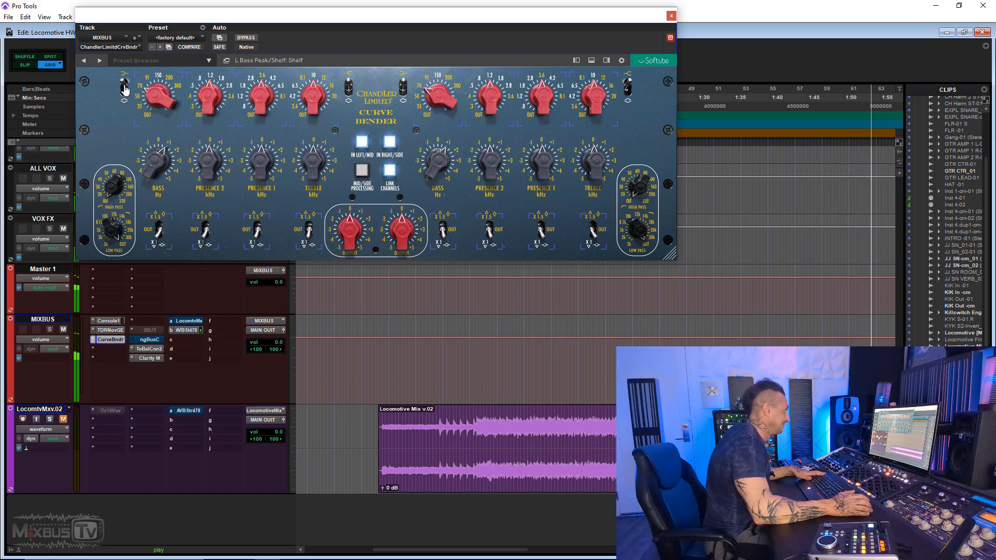
- Replace the Curve Bender on MIXBUS with the Acustica SMOKEEQ plug-in
{"action": "left_click", "coordinate": [96, 340]}
{"action": "mouse_move", "coordinate": [138, 391]}
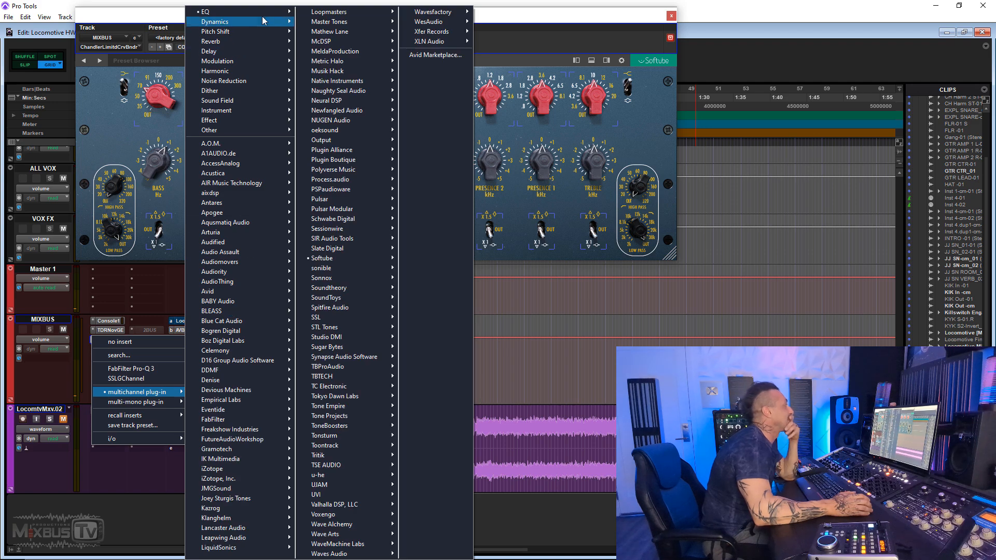
{"action": "mouse_move", "coordinate": [266, 13]}
{"action": "left_click", "coordinate": [350, 26]}
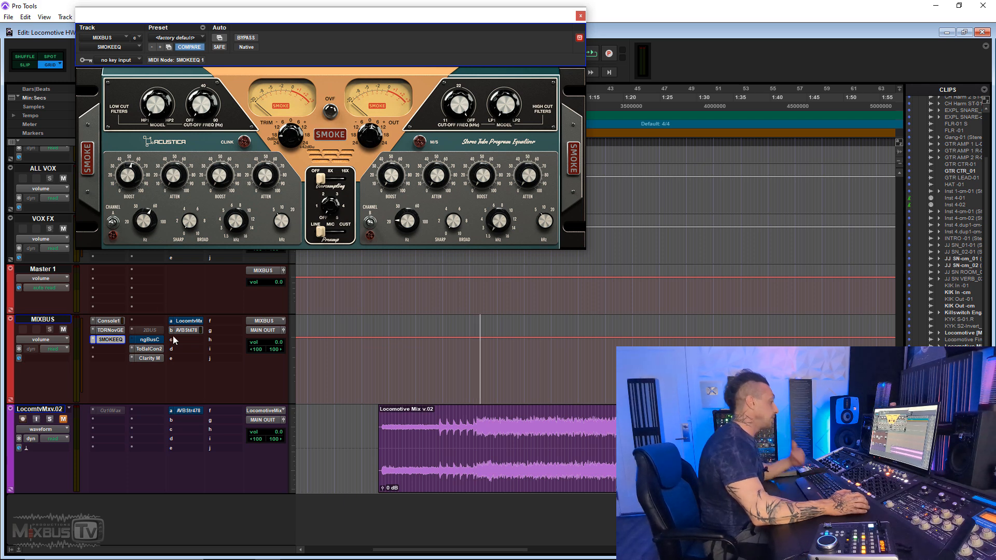
- Play the mix and compare SMOKEEQ with 2BUS, ending with SMOKEEQ engaged and 2BUS inactive
{"action": "key", "text": "space"}
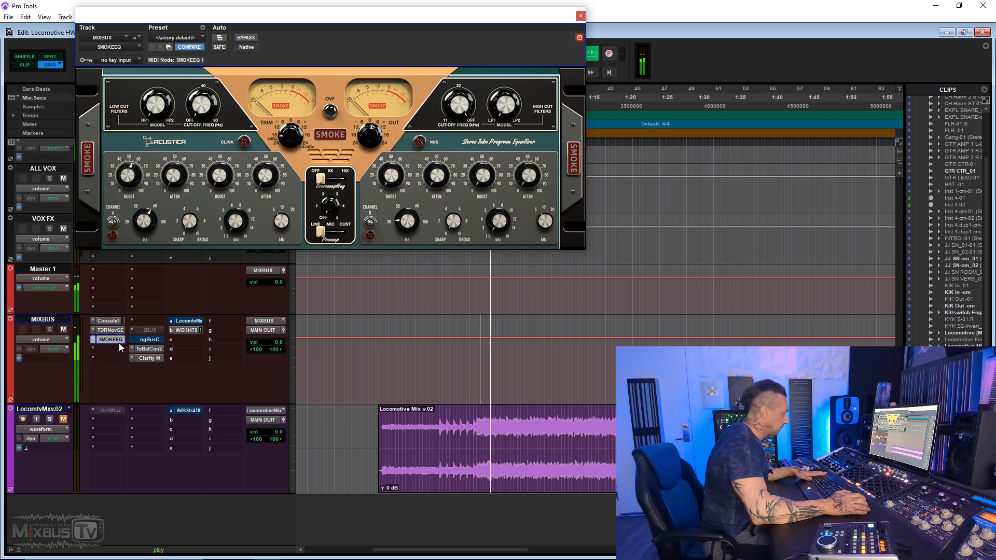
{"action": "right_click", "coordinate": [115, 341]}
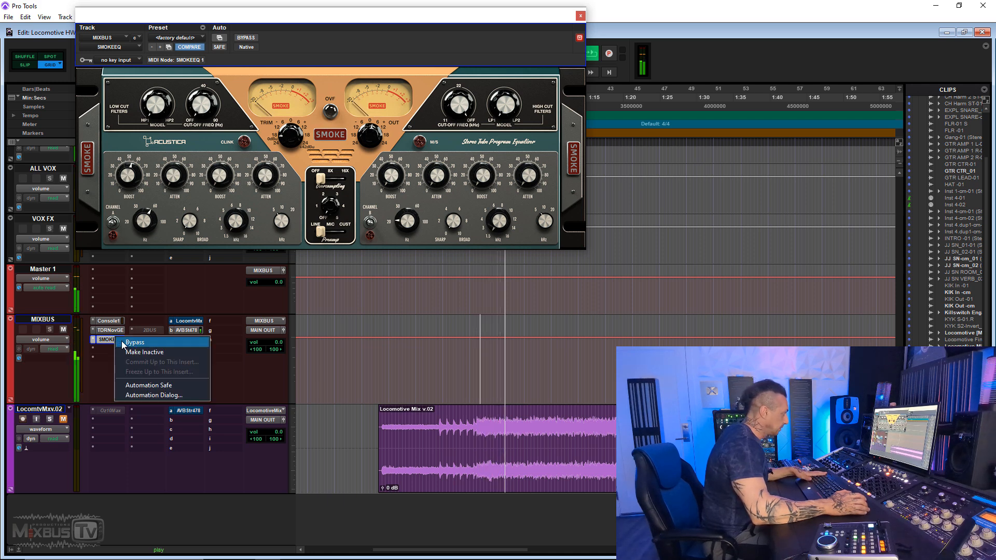
{"action": "left_click", "coordinate": [124, 343]}
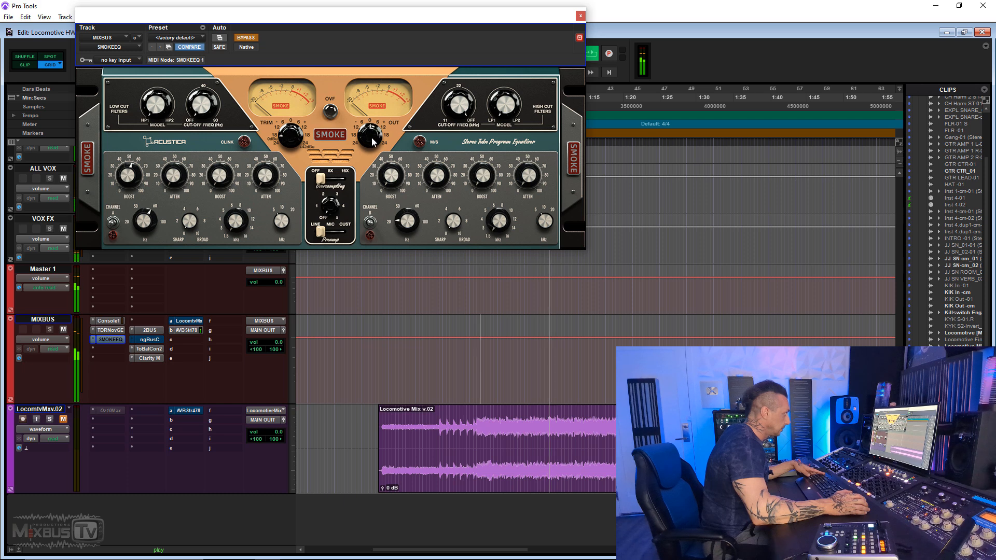
{"action": "right_click", "coordinate": [150, 329]}
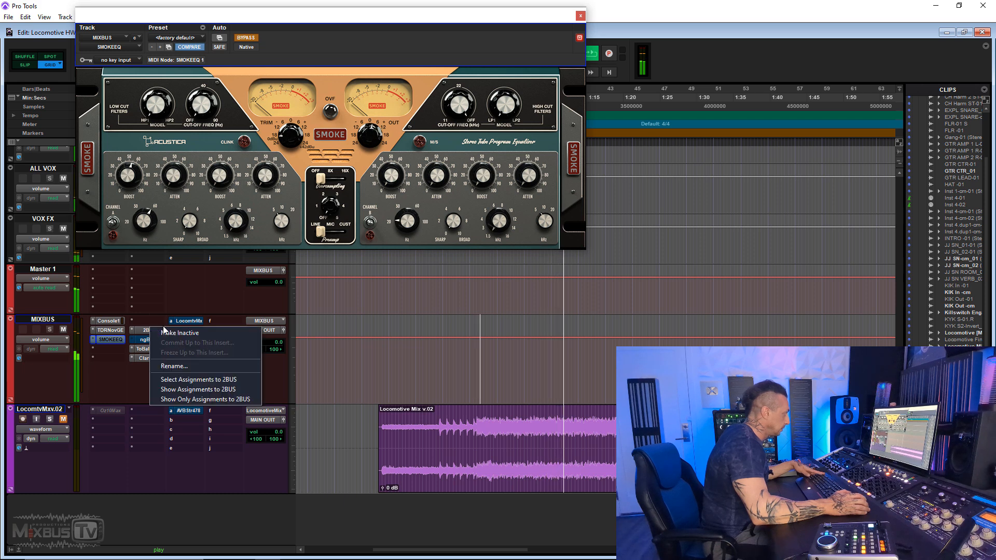
{"action": "left_click", "coordinate": [166, 340]}
{"action": "right_click", "coordinate": [116, 342]}
{"action": "left_click", "coordinate": [131, 347]}
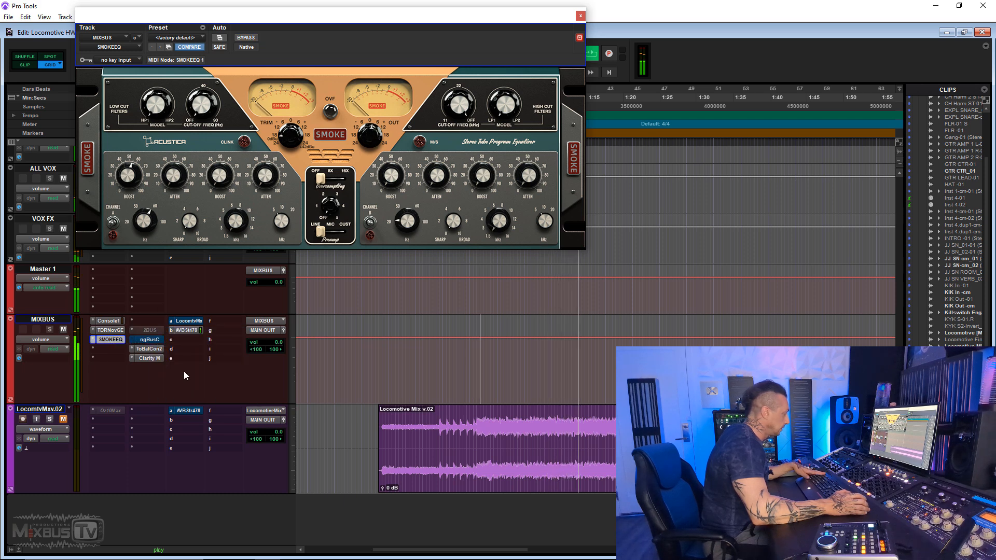
- Reduce the first boost on SMOKEEQ's channel A, and switch over to 2BUS with SMOKEEQ bypassed
{"action": "left_click_drag", "start_coordinate": [135, 173], "coordinate": [130, 198]}
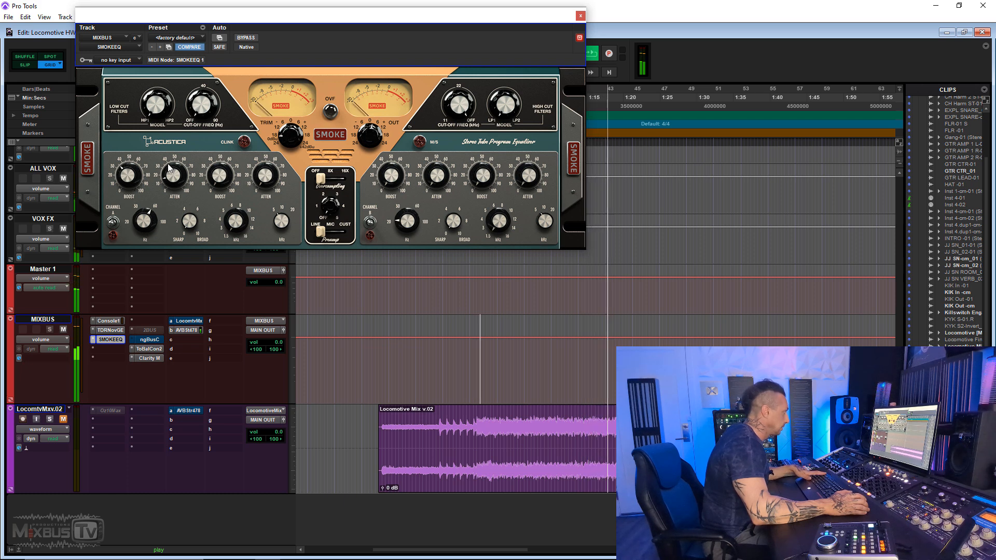
{"action": "right_click", "coordinate": [112, 339]}
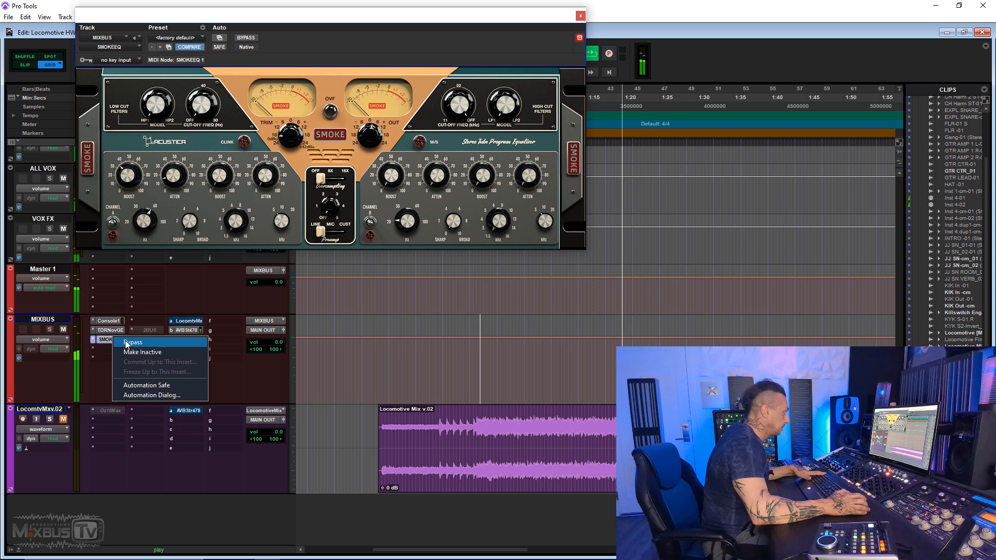
{"action": "left_click", "coordinate": [130, 343]}
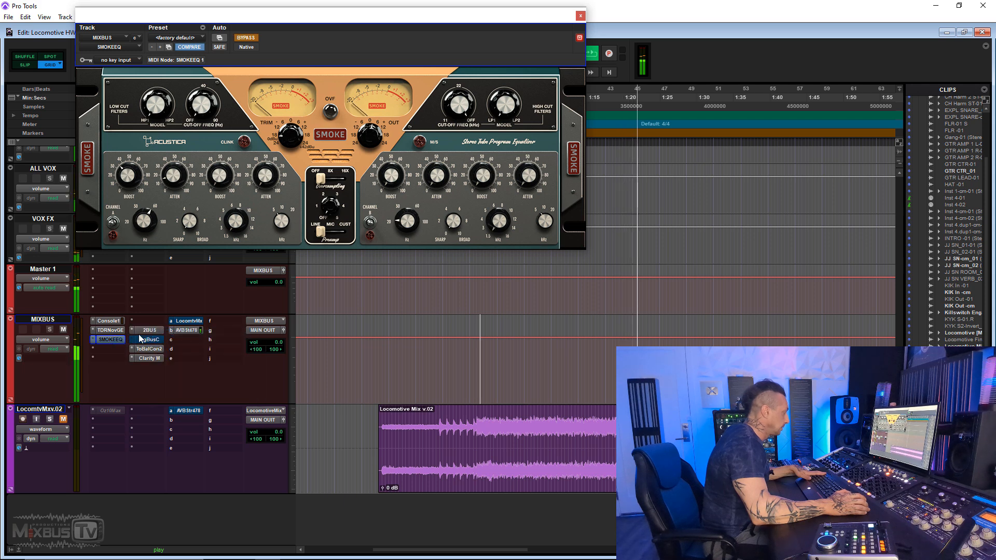
- Remove SMOKEEQ from MIXBUS and insert the Softube Tape plug-in in the same slot
{"action": "left_click", "coordinate": [91, 340]}
{"action": "left_click", "coordinate": [125, 379]}
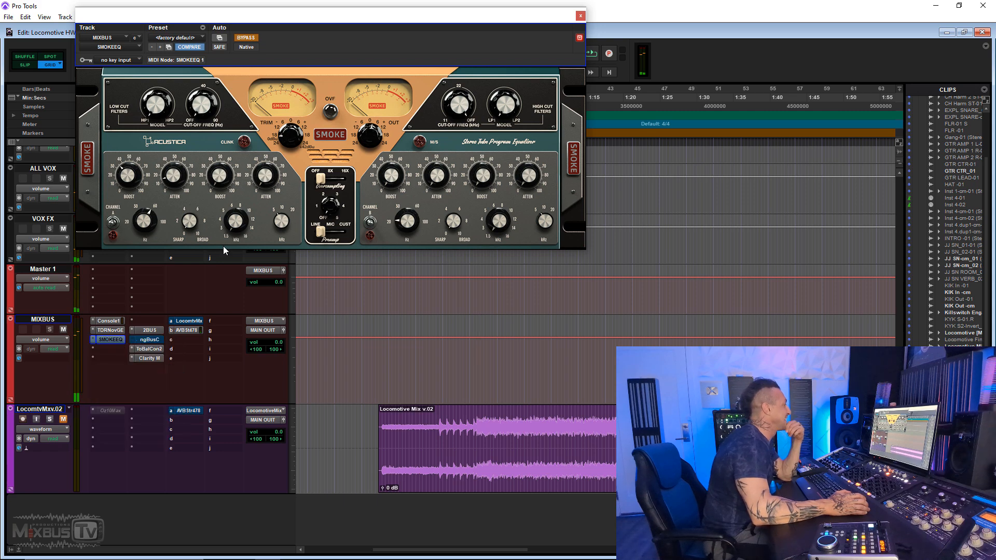
{"action": "left_click", "coordinate": [133, 48]}
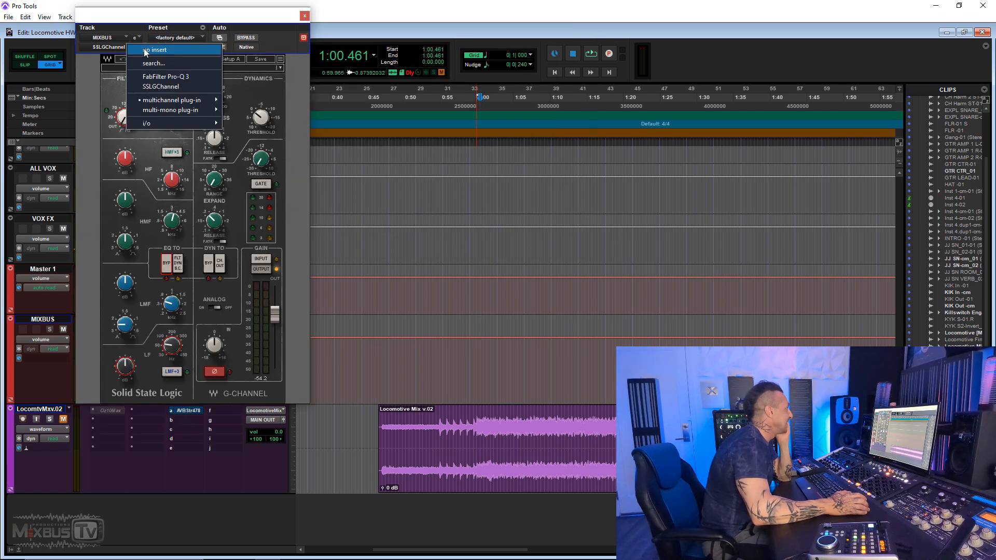
{"action": "left_click", "coordinate": [156, 50]}
{"action": "left_click", "coordinate": [118, 342]}
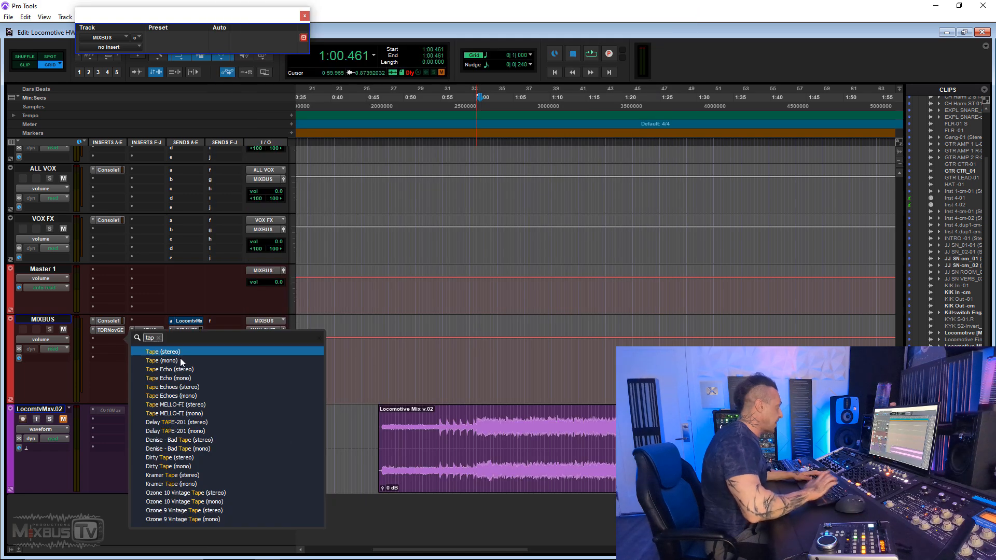
{"action": "left_click", "coordinate": [181, 354]}
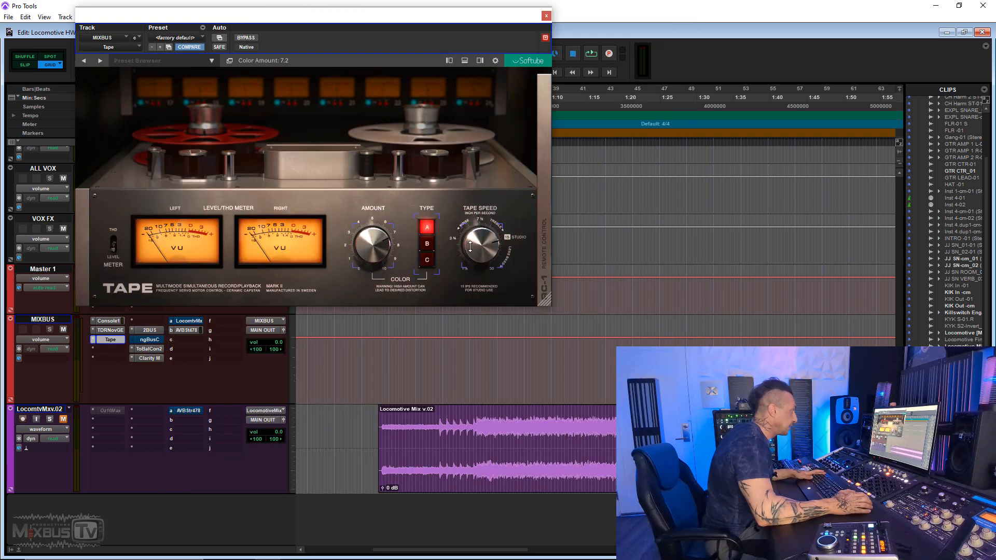
- Play the mix and compare Tape on color type A with 2BUS, ending with Tape engaged
{"action": "key", "text": "space"}
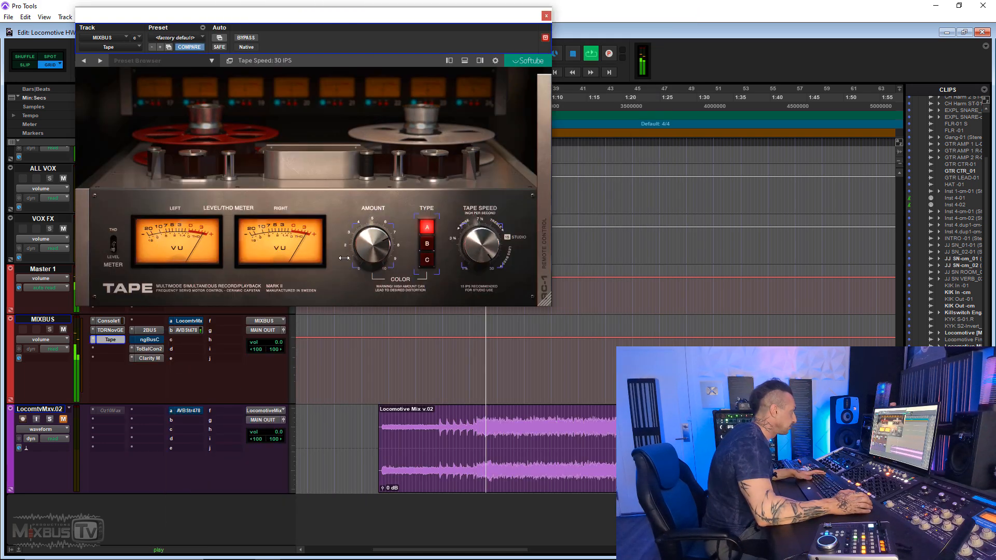
{"action": "right_click", "coordinate": [142, 332]}
{"action": "left_click", "coordinate": [134, 341]}
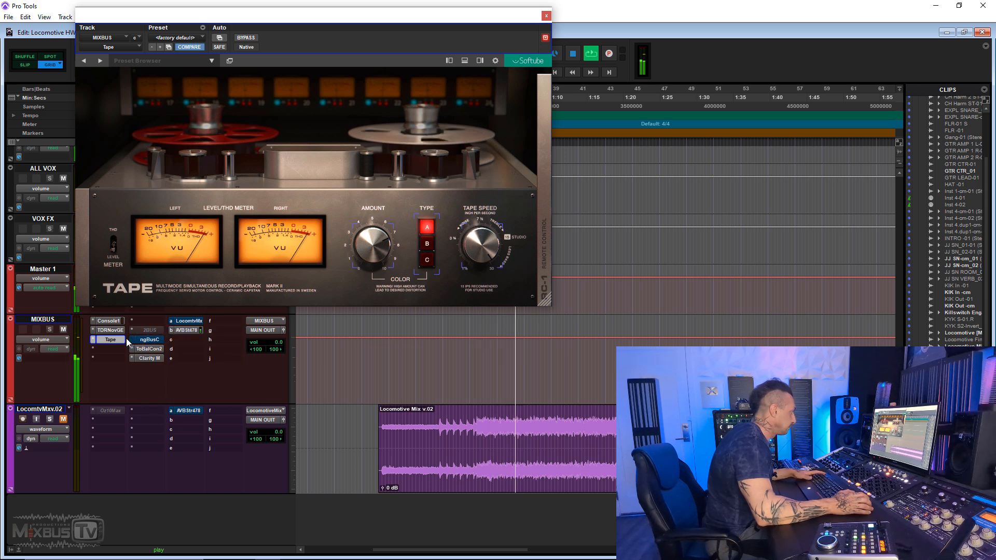
{"action": "right_click", "coordinate": [115, 341]}
{"action": "left_click", "coordinate": [124, 343]}
{"action": "right_click", "coordinate": [139, 332]}
{"action": "left_click", "coordinate": [157, 333]}
{"action": "right_click", "coordinate": [149, 332]}
{"action": "left_click", "coordinate": [153, 332]}
{"action": "right_click", "coordinate": [117, 342]}
{"action": "left_click", "coordinate": [130, 342]}
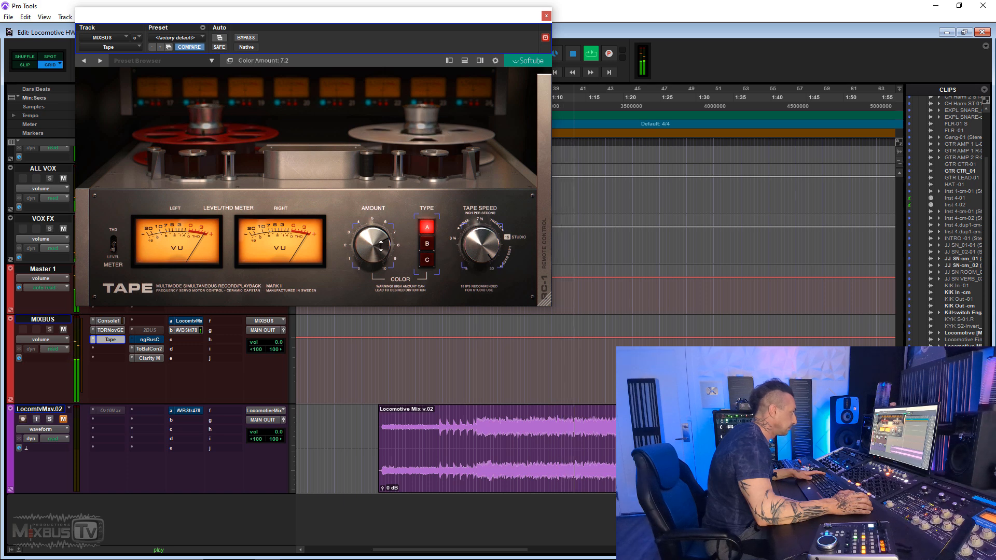
- Bypass Tape and listen through 2BUS, and switch back to Tape with 2BUS inactive
{"action": "right_click", "coordinate": [118, 340]}
{"action": "left_click", "coordinate": [132, 340]}
{"action": "right_click", "coordinate": [151, 334]}
{"action": "left_click", "coordinate": [167, 331]}
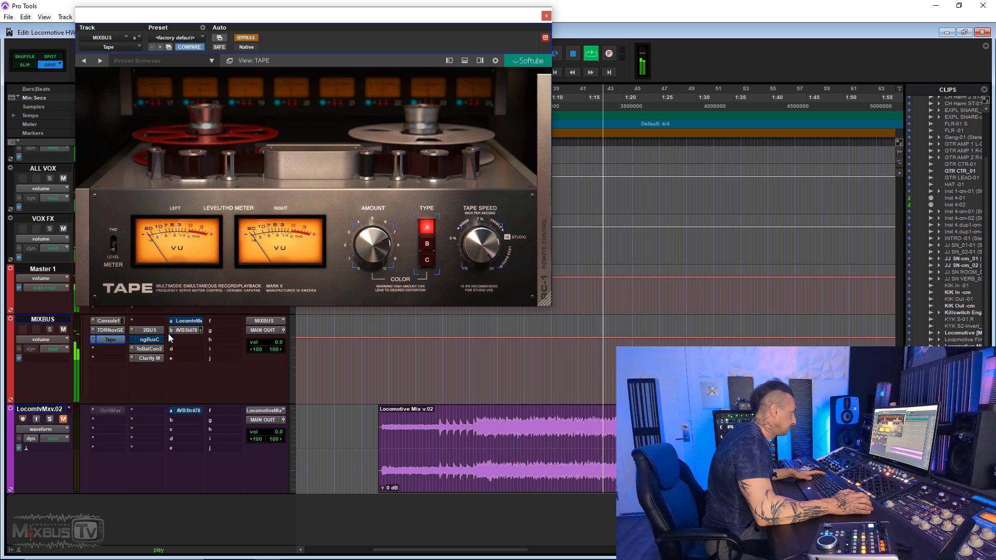
{"action": "right_click", "coordinate": [146, 329]}
{"action": "left_click", "coordinate": [165, 332]}
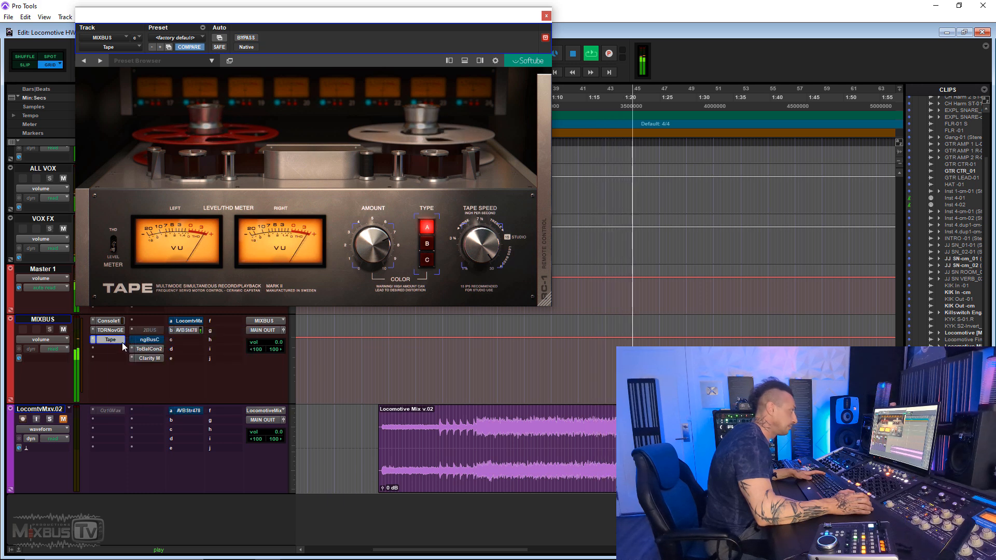
- Set Tape's color type to B and its amount to 5.4, and bypass it to hear 2BUS
{"action": "left_click", "coordinate": [427, 244]}
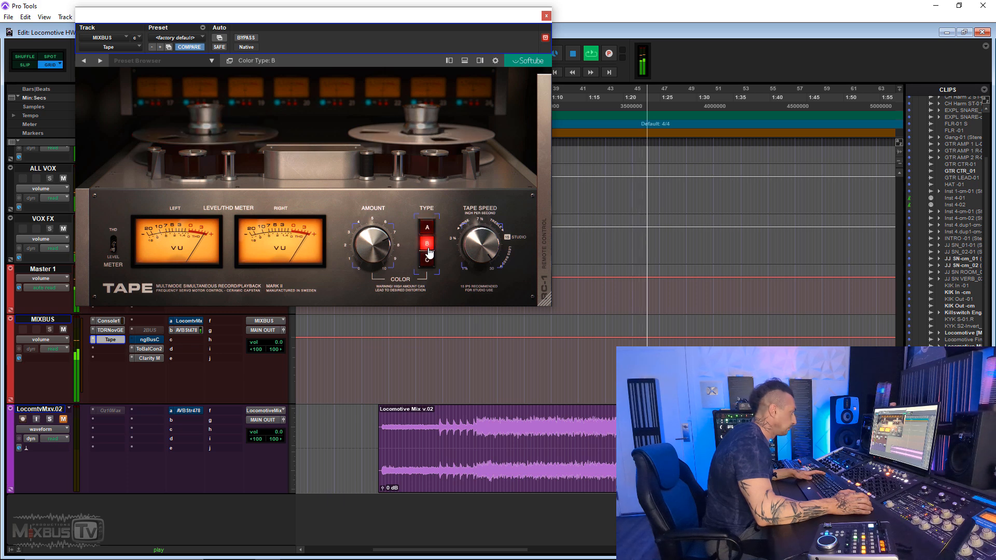
{"action": "left_click_drag", "start_coordinate": [357, 265], "coordinate": [370, 263]}
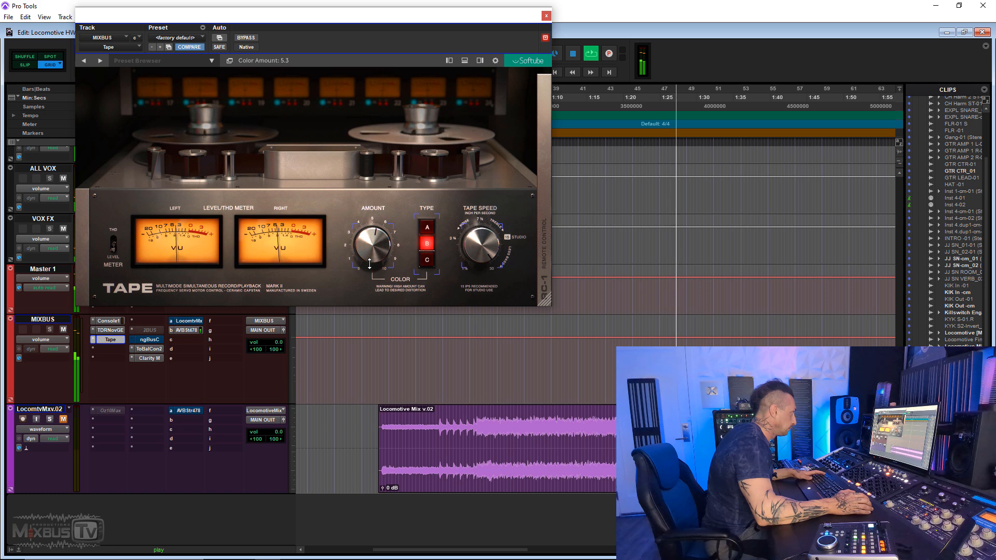
{"action": "right_click", "coordinate": [90, 337]}
{"action": "left_click", "coordinate": [106, 344]}
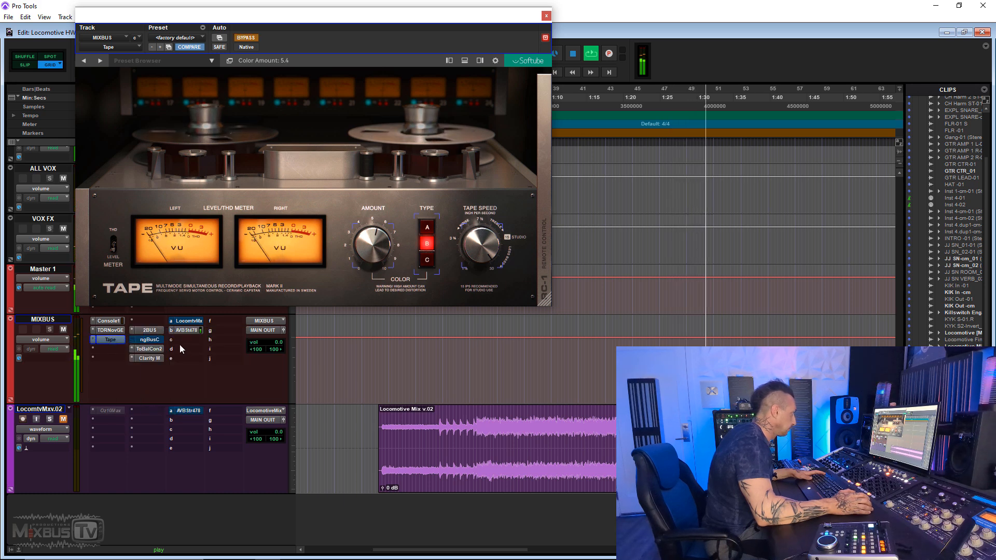
- Compare Tape on color type B with 2BUS, ending with Tape bypassed and 2BUS active
{"action": "right_click", "coordinate": [155, 332]}
{"action": "left_click", "coordinate": [169, 333]}
{"action": "right_click", "coordinate": [113, 341]}
{"action": "left_click", "coordinate": [127, 343]}
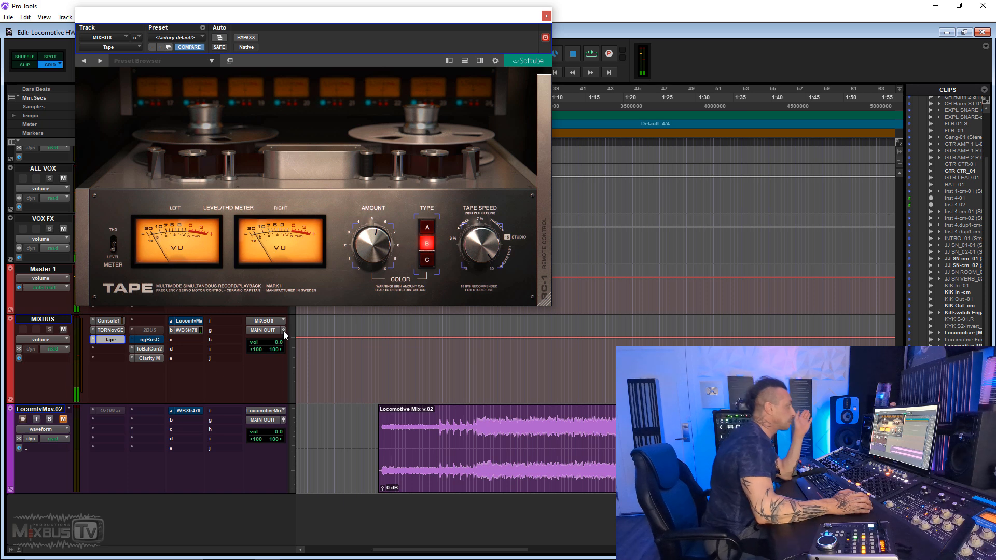
{"action": "left_click", "coordinate": [116, 340], "text": "ctrl"}
{"action": "right_click", "coordinate": [155, 331]}
{"action": "left_click", "coordinate": [172, 334]}
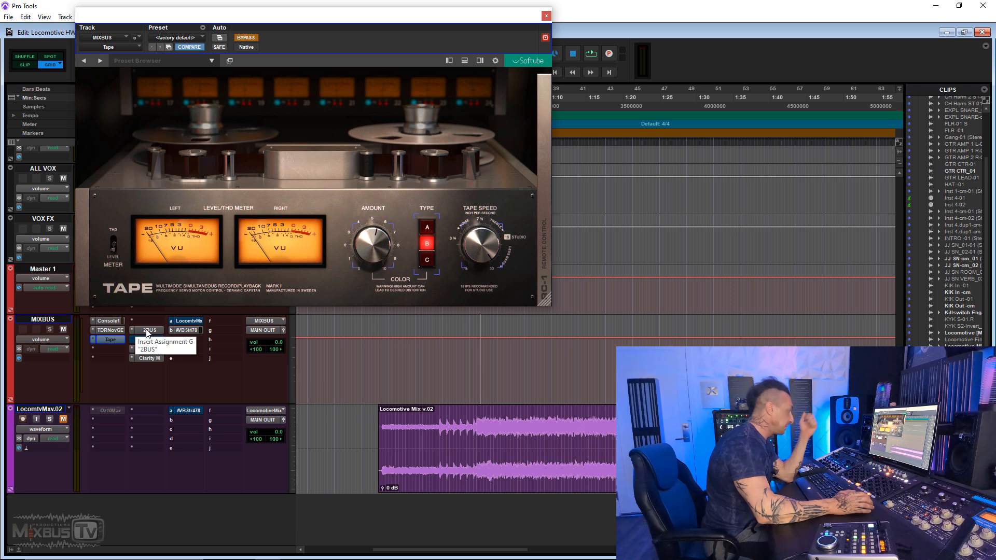
- Engage Tape on MIXBUS and set its color type to C
{"action": "right_click", "coordinate": [114, 344]}
{"action": "left_click", "coordinate": [138, 344]}
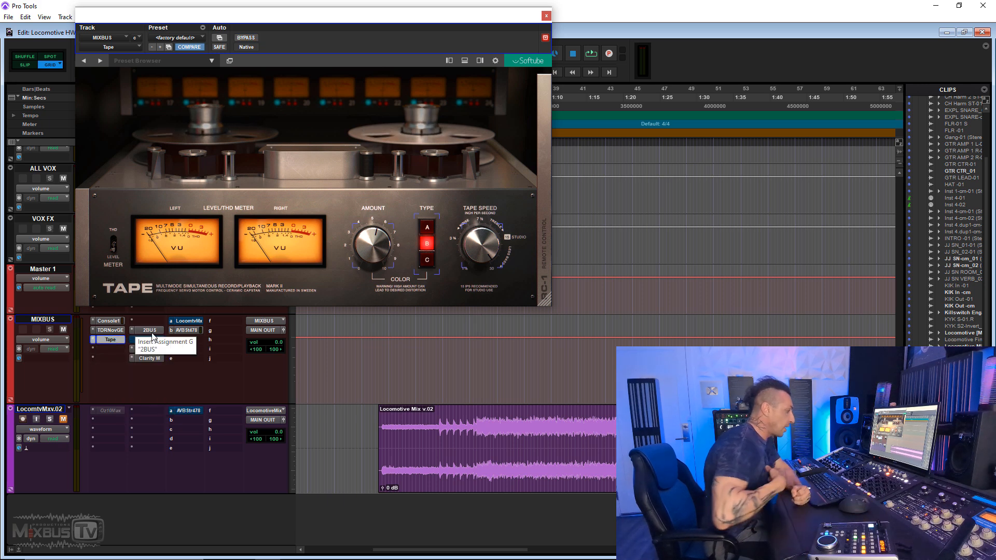
{"action": "left_click", "coordinate": [426, 260]}
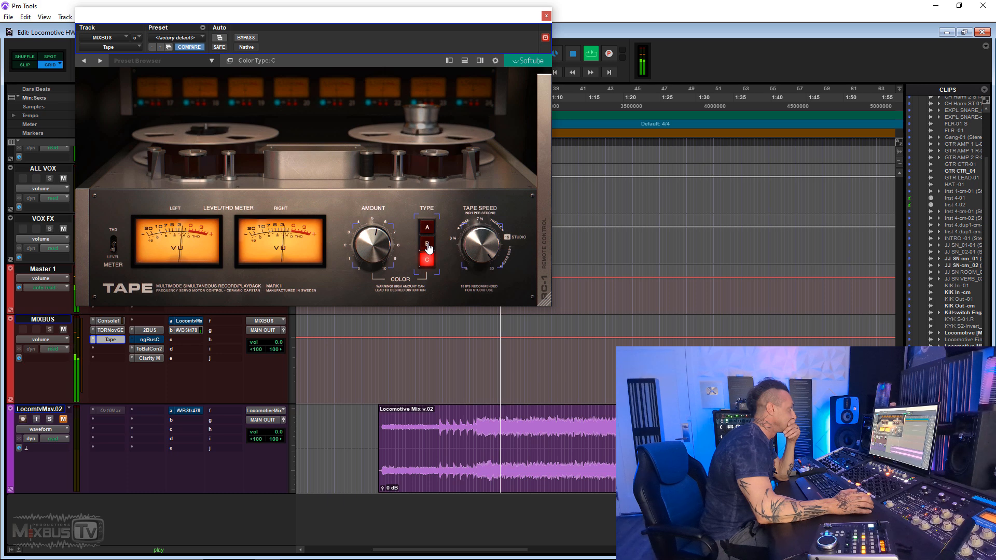
- Compare Tape on color type C with 2BUS, ending with Tape engaged and 2BUS inactive
{"action": "left_click", "coordinate": [110, 341], "text": "ctrl"}
{"action": "left_click", "coordinate": [143, 331], "text": "ctrl+super"}
{"action": "left_click", "coordinate": [117, 341], "text": "ctrl"}
{"action": "left_click", "coordinate": [115, 340], "text": "ctrl"}
{"action": "left_click", "coordinate": [142, 332], "text": "ctrl+super"}
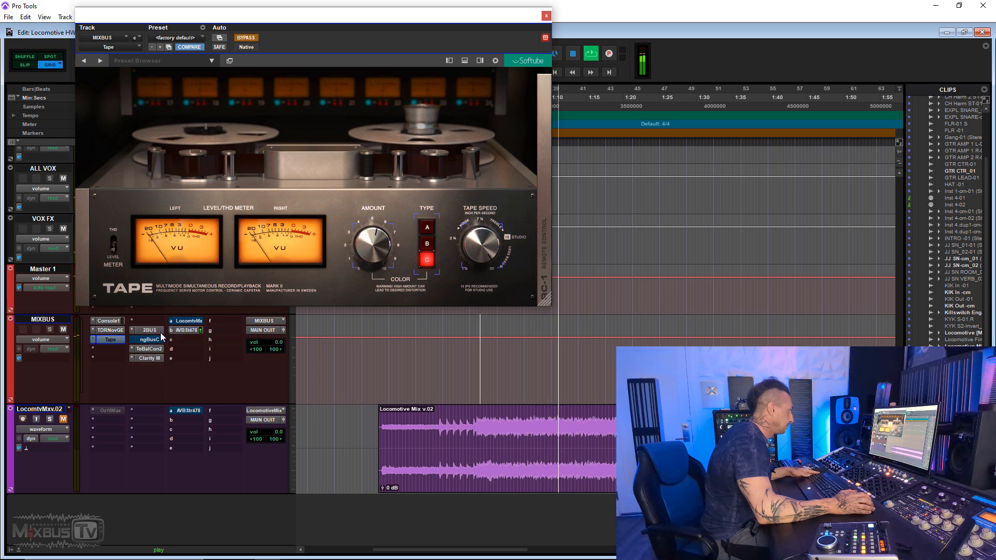
{"action": "left_click", "coordinate": [158, 332], "text": "ctrl+super"}
{"action": "left_click", "coordinate": [111, 341], "text": "ctrl"}
- Set Tape's color type to B with a lower amount, and check its remote control panel before closing the plug-in
{"action": "left_click", "coordinate": [427, 243]}
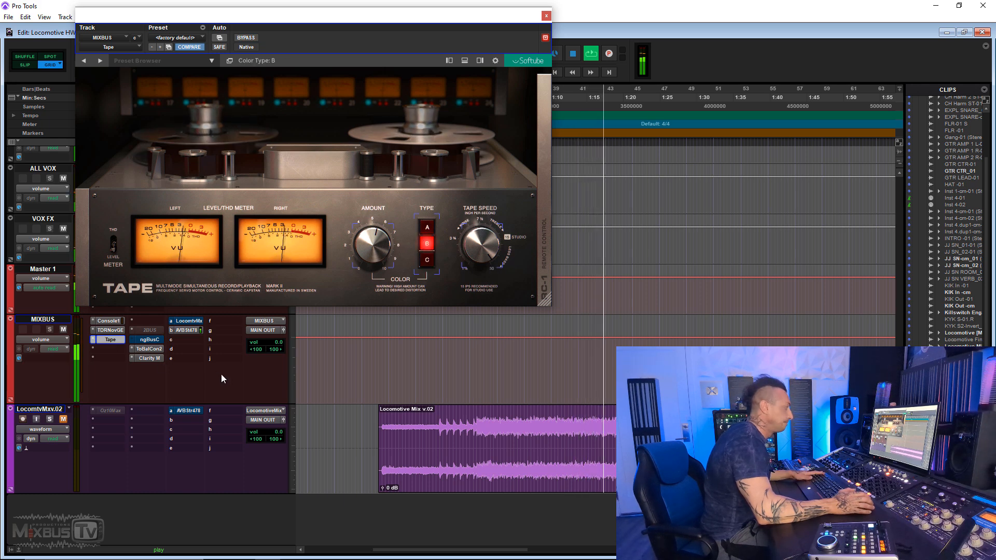
{"action": "left_click_drag", "start_coordinate": [368, 240], "coordinate": [369, 255]}
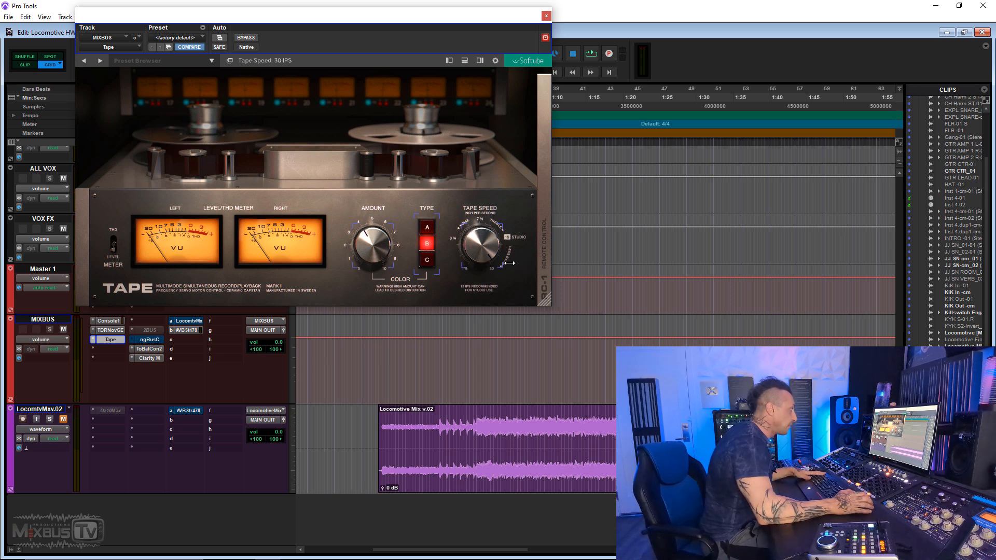
{"action": "left_click", "coordinate": [544, 290]}
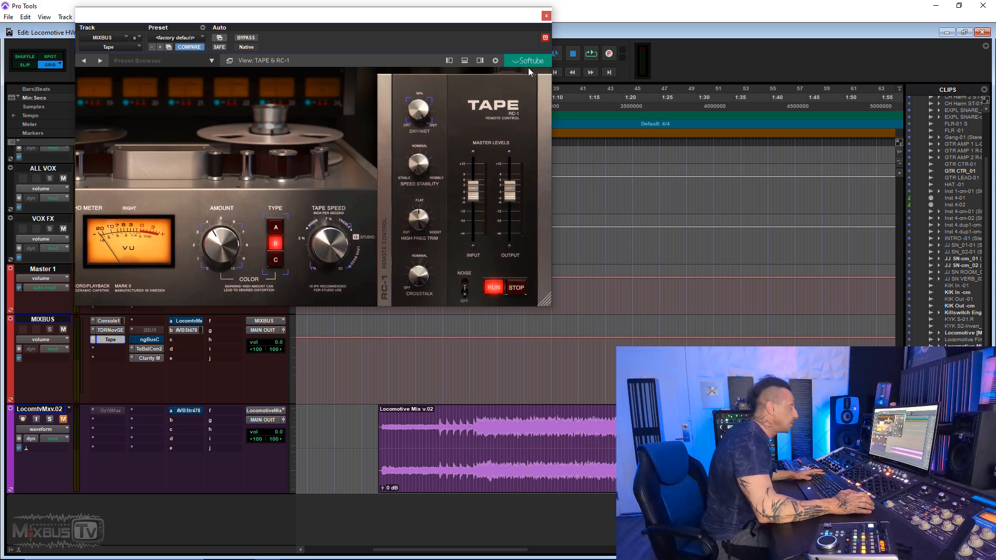
{"action": "left_click", "coordinate": [546, 15]}
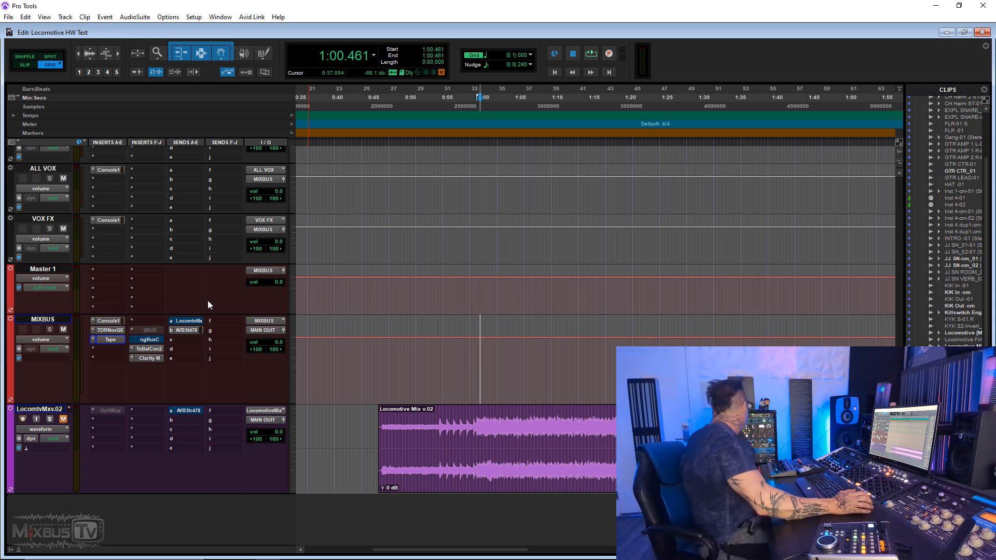
- Make 2BUS active and insert Harmonics (stereo) in the MIXBUS slot below Tape, searching for "harm"
{"action": "left_click", "coordinate": [149, 331], "text": "ctrl+super"}
{"action": "left_click", "coordinate": [108, 349]}
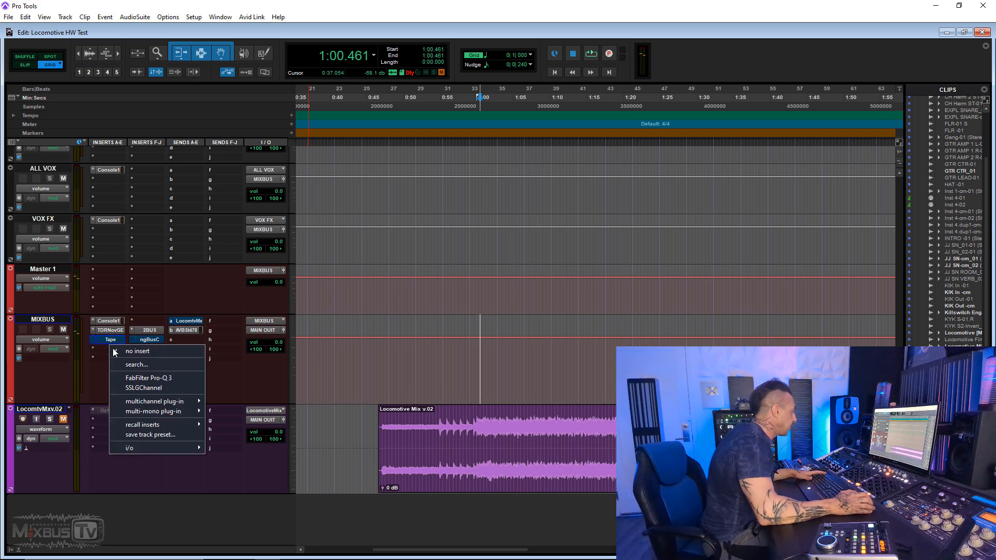
{"action": "type", "text": "harm"}
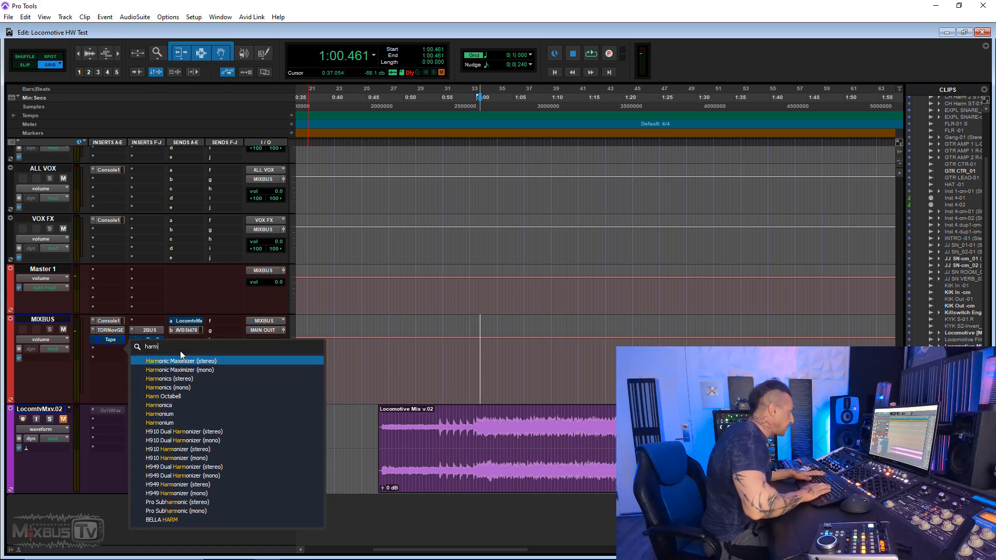
{"action": "key", "text": "Down"}
{"action": "key", "text": "Down"}
{"action": "key", "text": "Return"}
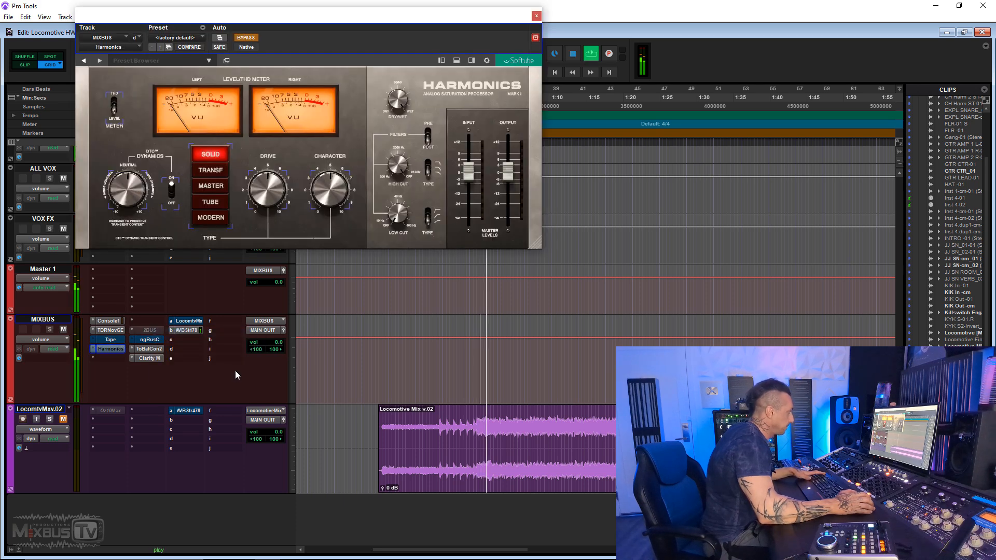
- Engage Tape and Harmonics on MIXBUS and audition the Harmonics drive types Transf, Master, Tube, Modern and Solid
{"action": "left_click", "coordinate": [120, 339], "text": "ctrl"}
{"action": "left_click", "coordinate": [118, 348], "text": "ctrl"}
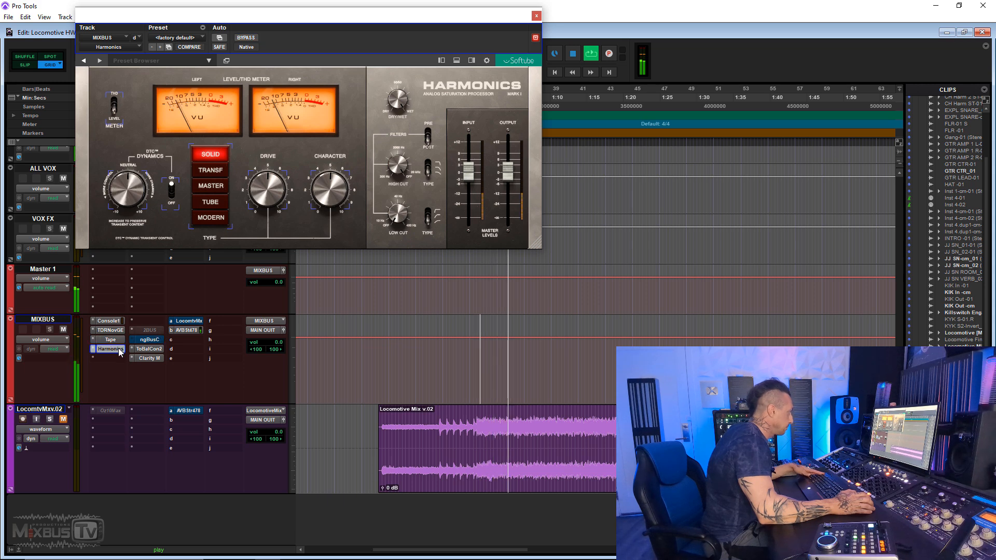
{"action": "left_click_drag", "start_coordinate": [270, 191], "coordinate": [271, 138]}
{"action": "left_click", "coordinate": [225, 172]}
{"action": "left_click", "coordinate": [222, 188]}
{"action": "left_click", "coordinate": [220, 203]}
{"action": "left_click", "coordinate": [218, 219]}
{"action": "left_click", "coordinate": [210, 154]}
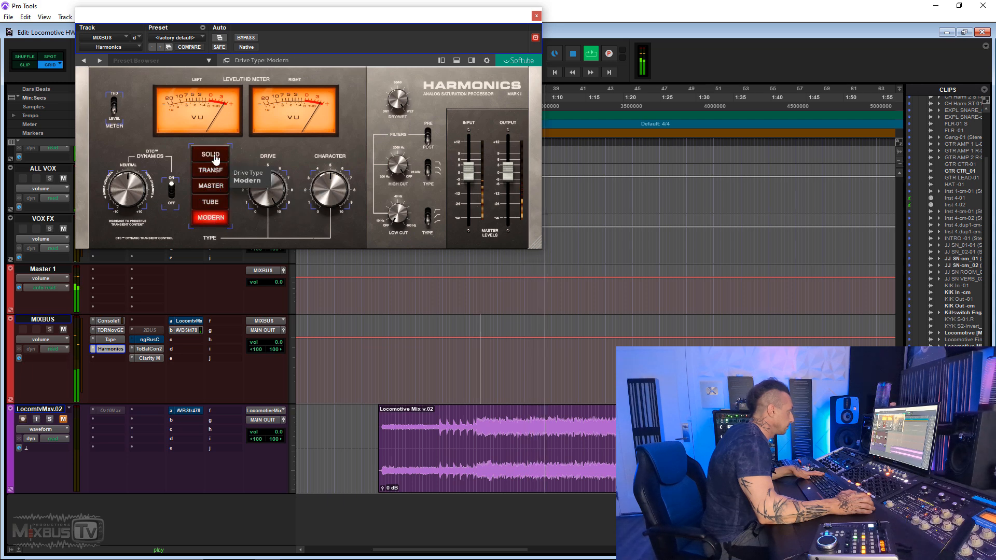
{"action": "left_click", "coordinate": [267, 189], "text": "alt"}
- Stop playback and remove Harmonics from its MIXBUS insert slot
{"action": "key", "text": "space"}
{"action": "key", "text": "Escape"}
{"action": "key", "text": "space"}
{"action": "left_click", "coordinate": [93, 349]}
{"action": "left_click", "coordinate": [105, 350]}
- Insert Ozone 10 Exciter in the empty MIXBUS slot below Tape, searching for "exc"
{"action": "left_click", "coordinate": [110, 346]}
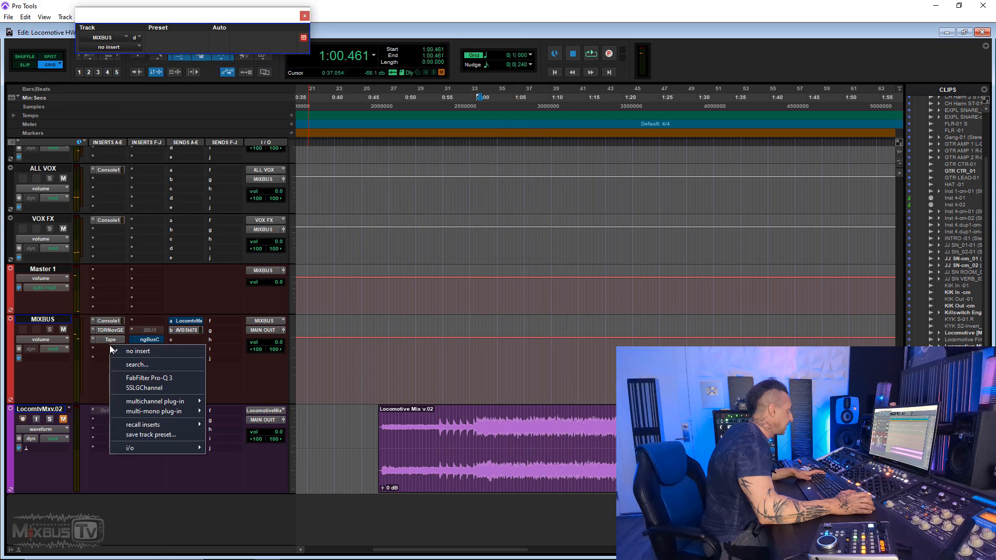
{"action": "mouse_move", "coordinate": [186, 401]}
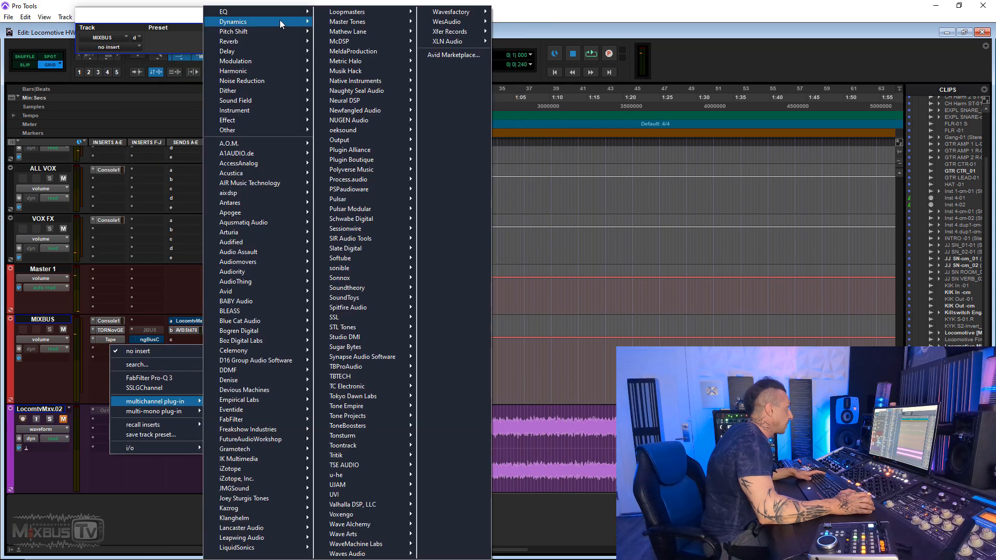
{"action": "mouse_move", "coordinate": [261, 75]}
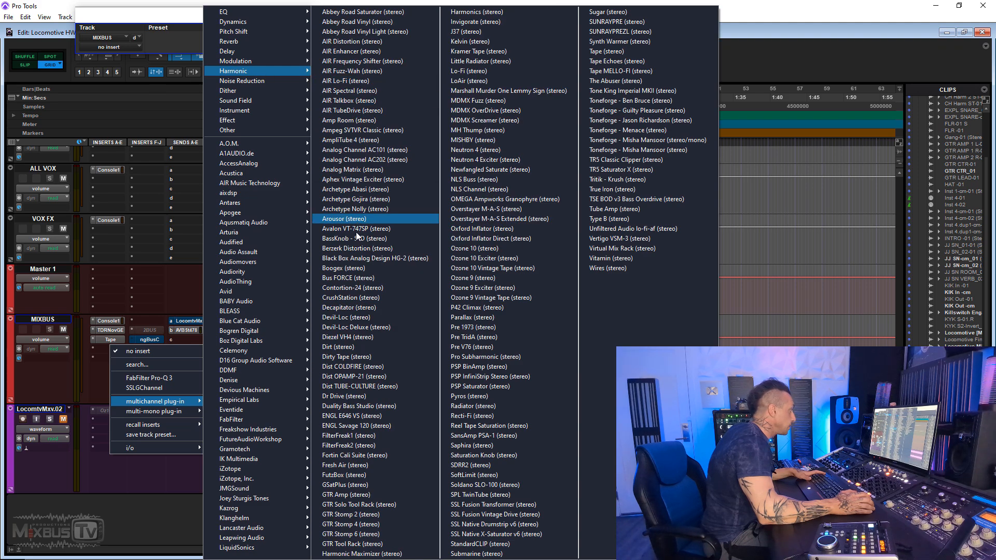
{"action": "left_click", "coordinate": [186, 363]}
{"action": "type", "text": "exc"}
{"action": "key", "text": "Return"}
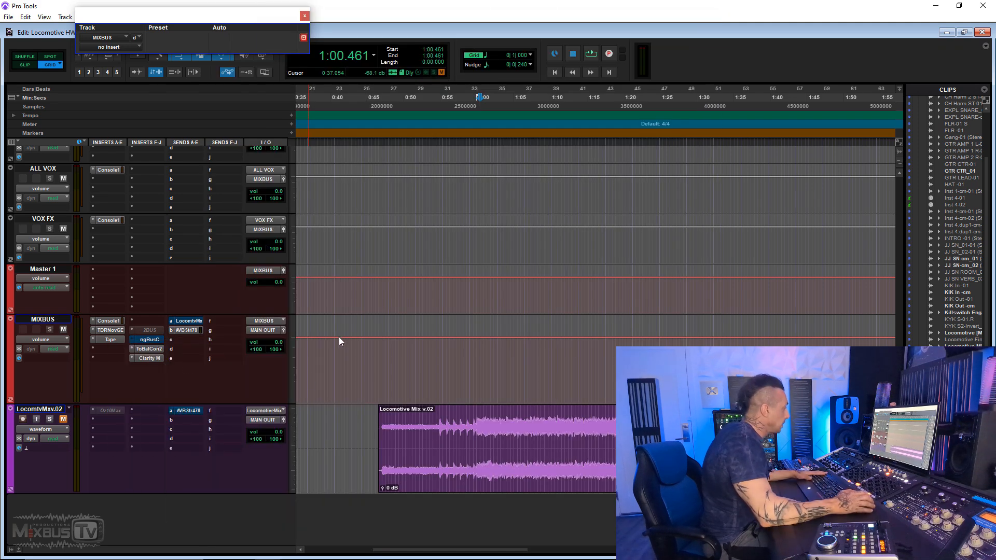
- Split the Exciter into four bands with the highest crossover at about 4.2 kHz, and set every band's mode to Tape
{"action": "left_click", "coordinate": [201, 103]}
{"action": "left_click", "coordinate": [311, 104]}
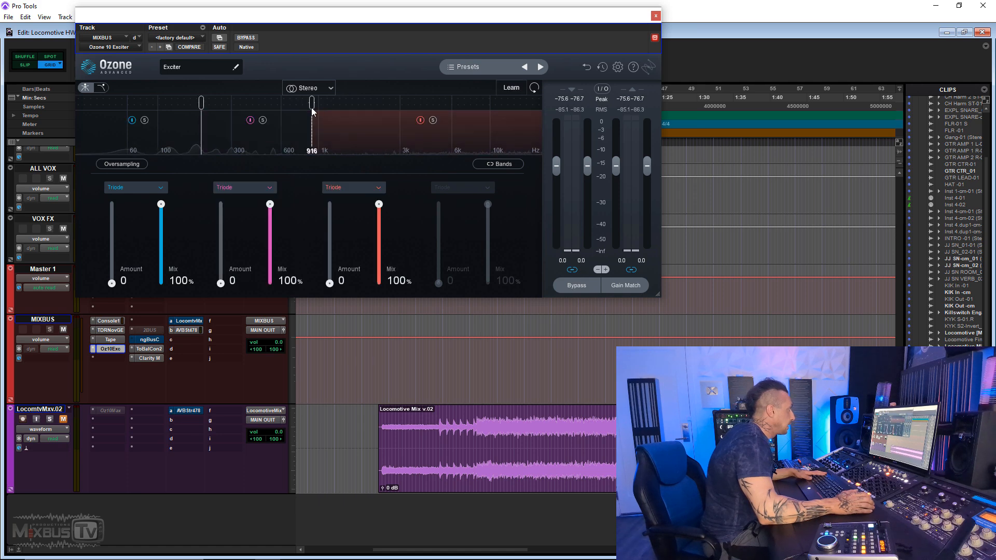
{"action": "left_click", "coordinate": [366, 104]}
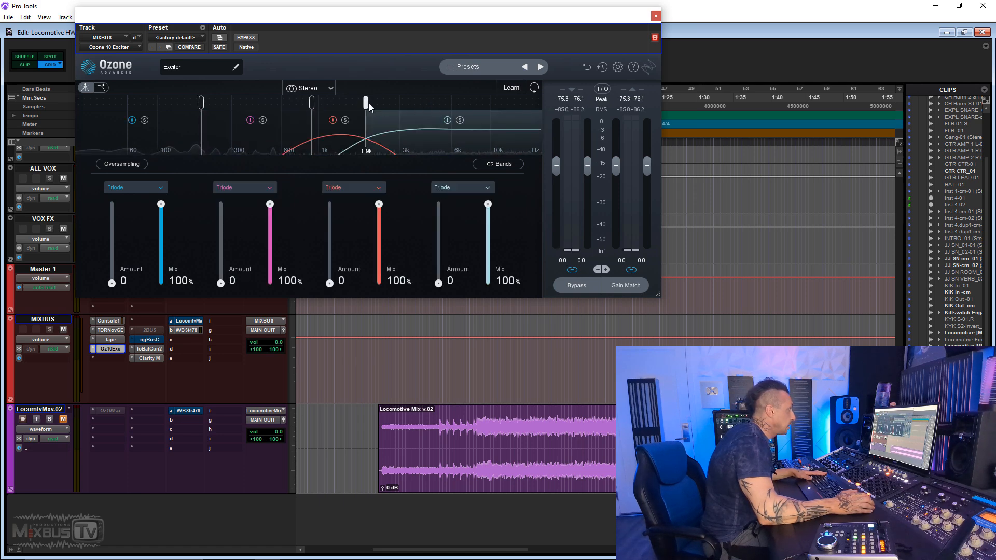
{"action": "left_click_drag", "start_coordinate": [366, 102], "coordinate": [425, 102]}
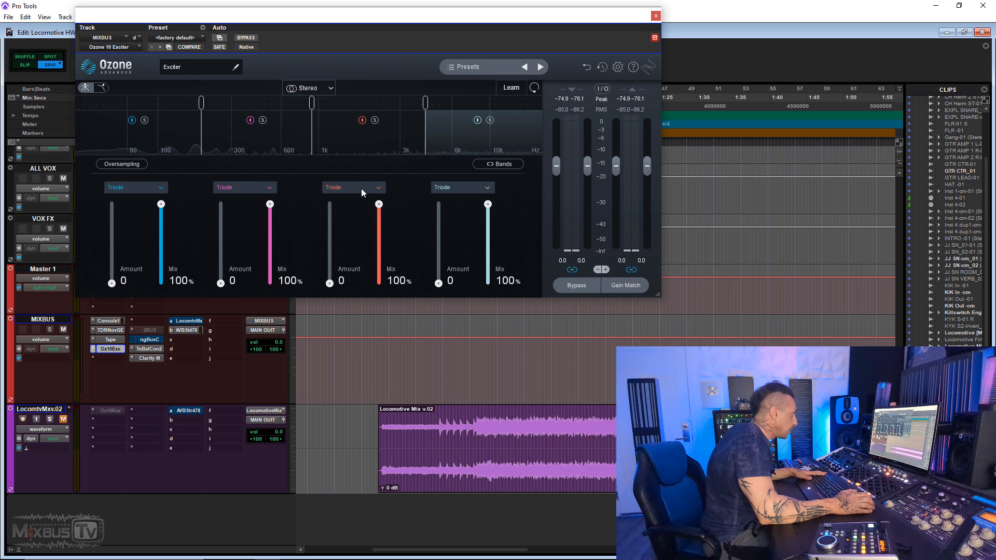
{"action": "left_click", "coordinate": [474, 187]}
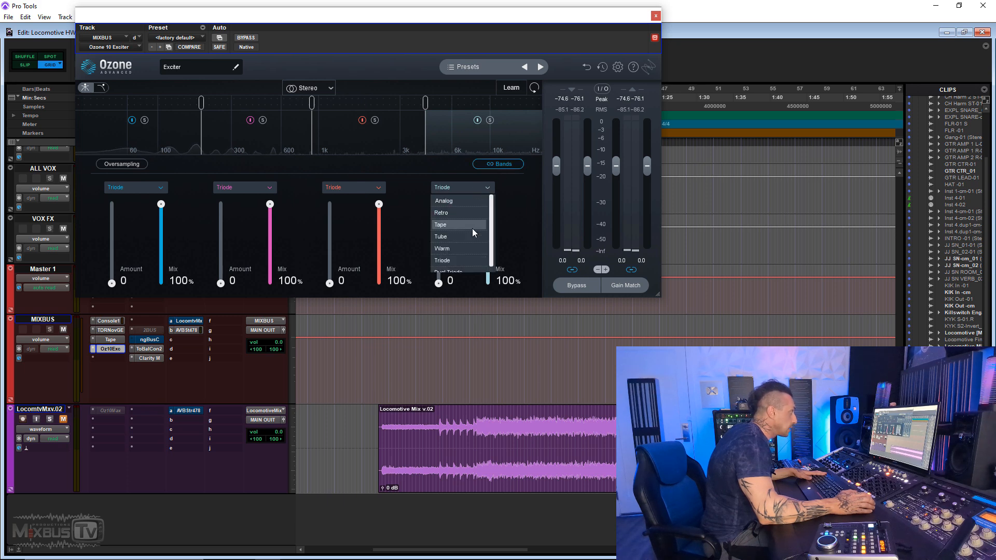
{"action": "left_click", "coordinate": [459, 224]}
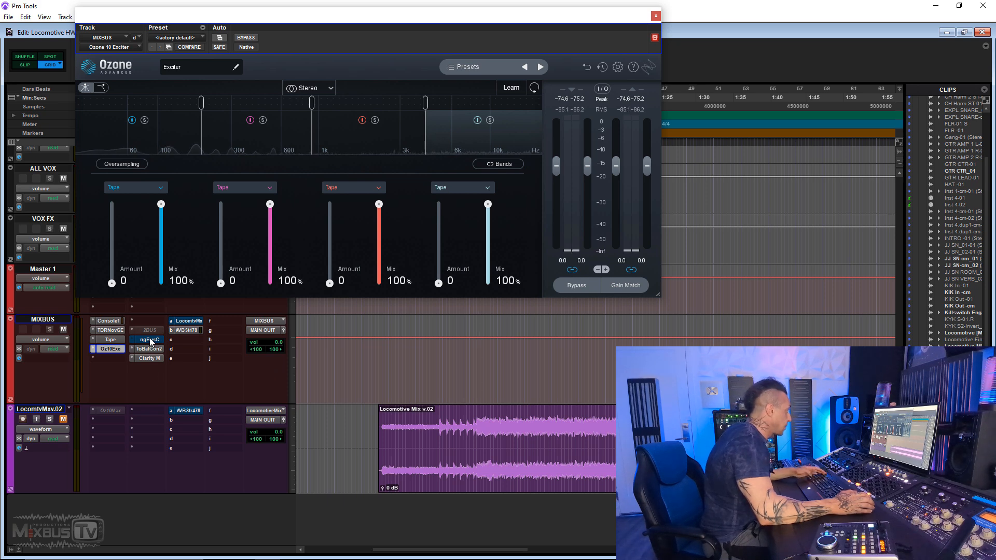
- Compare 2BUS with the Tape and Exciter combination during playback, ending with both plug-ins engaged and 2BUS inactive
{"action": "left_click", "coordinate": [115, 350], "text": "ctrl"}
{"action": "right_click", "coordinate": [143, 329]}
{"action": "left_click", "coordinate": [152, 333]}
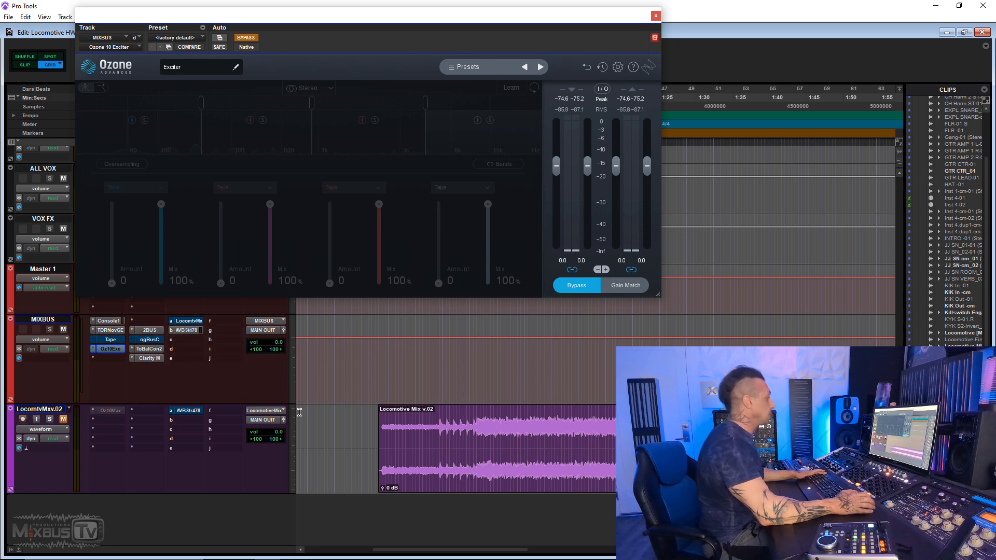
{"action": "key", "text": "space"}
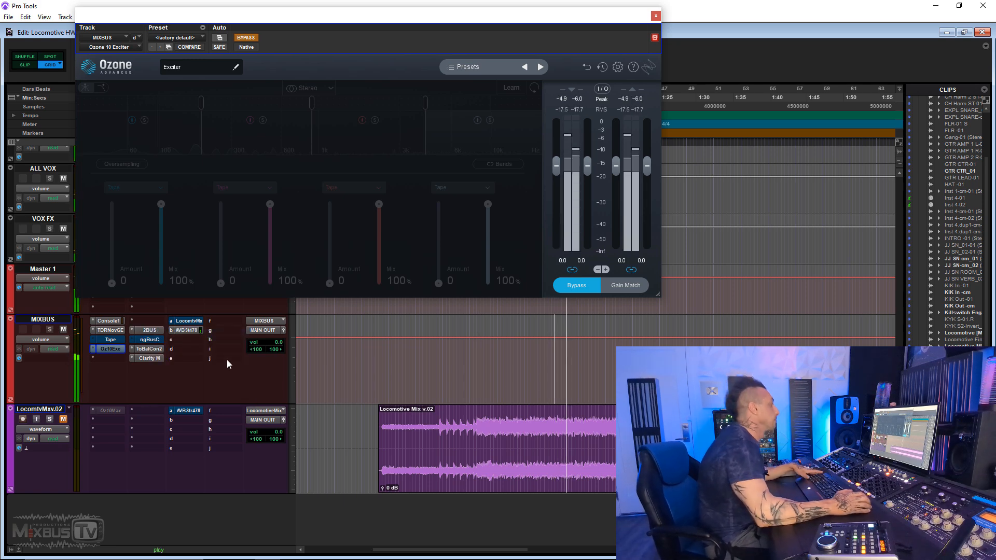
{"action": "right_click", "coordinate": [151, 331]}
{"action": "left_click", "coordinate": [160, 333]}
{"action": "left_click", "coordinate": [111, 340], "text": "ctrl"}
{"action": "left_click", "coordinate": [115, 350], "text": "ctrl"}
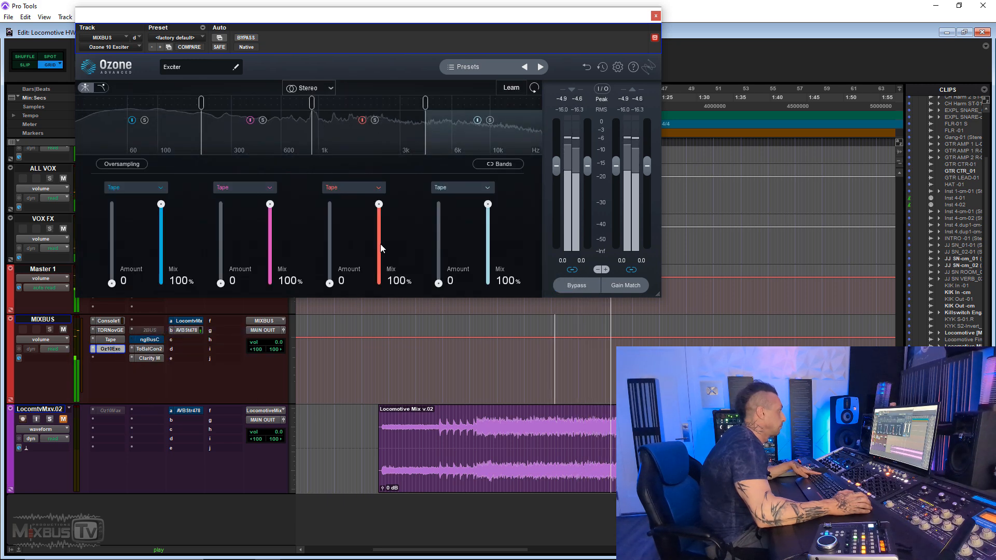
- Open Tape, play the mix and compare the two plug-ins with 2BUS again, ending with Tape and the Exciter engaged and 2BUS inactive
{"action": "left_click", "coordinate": [115, 338]}
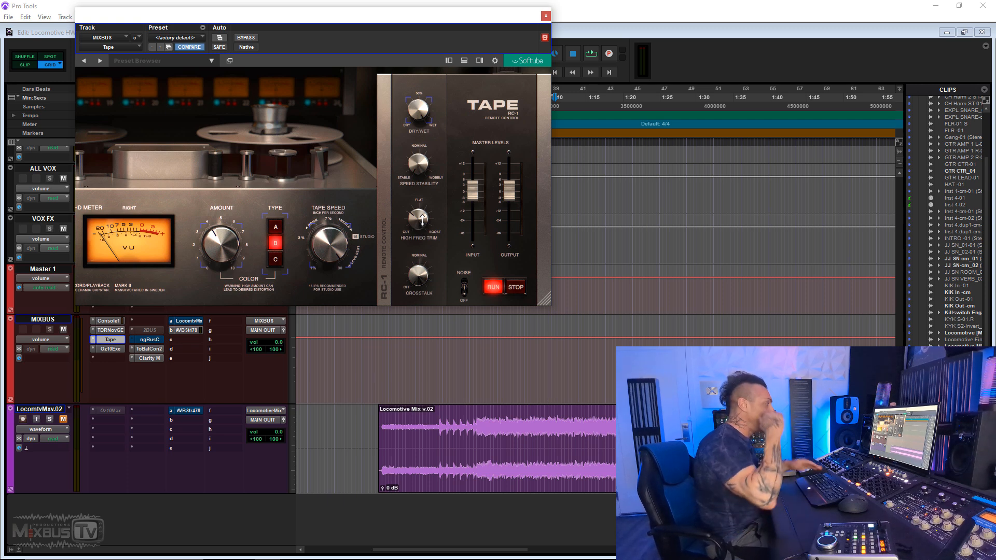
{"action": "key", "text": "space"}
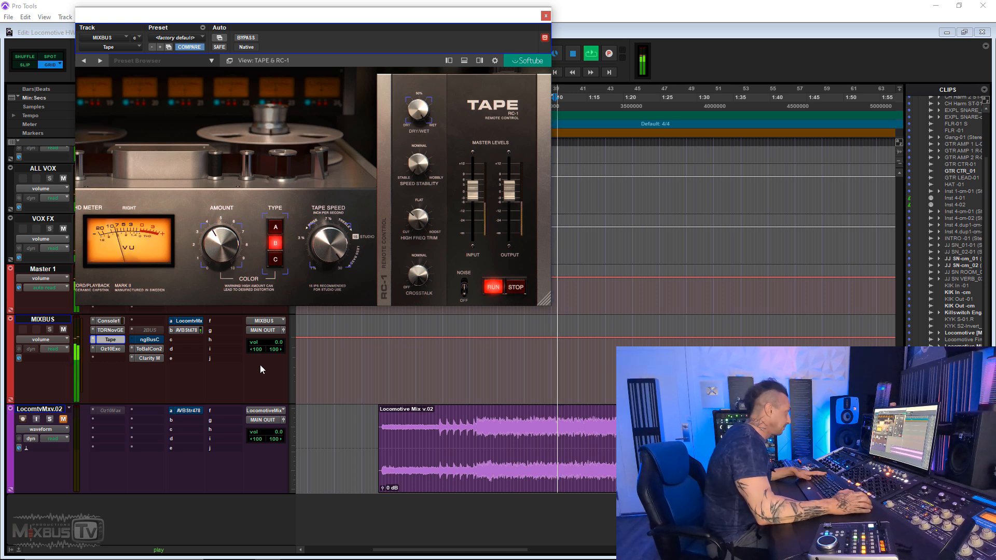
{"action": "left_click", "coordinate": [120, 341], "text": "ctrl"}
{"action": "left_click", "coordinate": [120, 349], "text": "ctrl"}
{"action": "right_click", "coordinate": [142, 329]}
{"action": "left_click", "coordinate": [163, 333]}
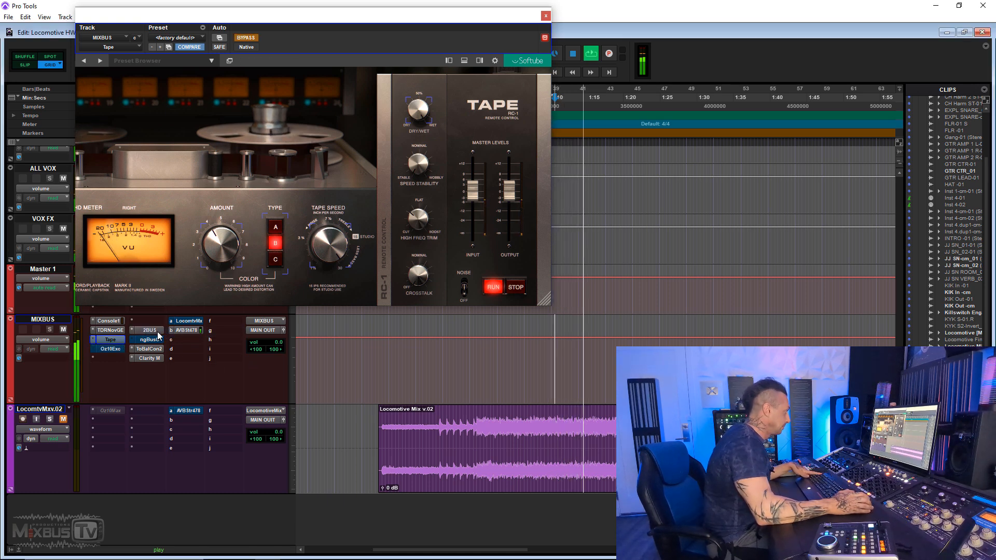
{"action": "right_click", "coordinate": [150, 331]}
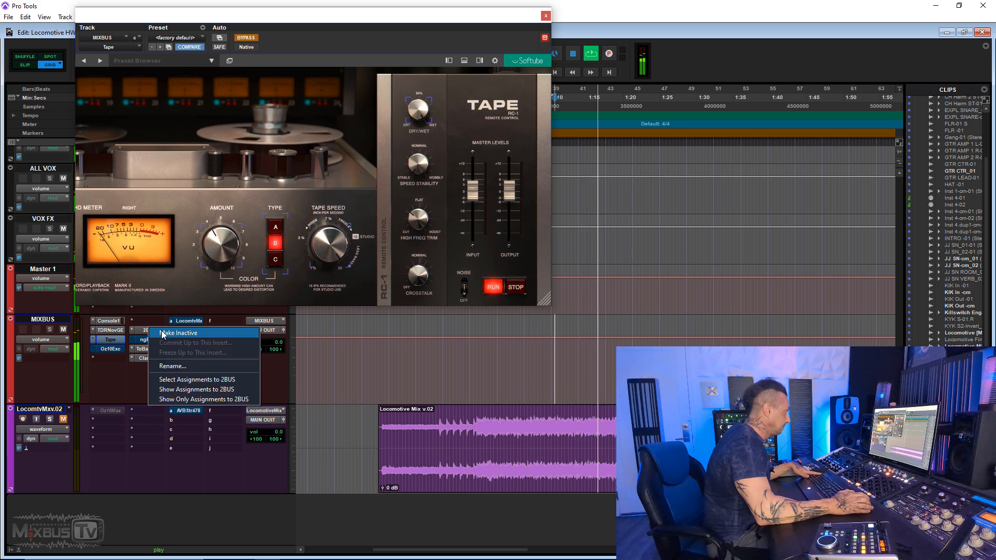
{"action": "left_click", "coordinate": [162, 333]}
{"action": "left_click", "coordinate": [120, 349], "text": "ctrl"}
{"action": "left_click", "coordinate": [123, 339], "text": "ctrl"}
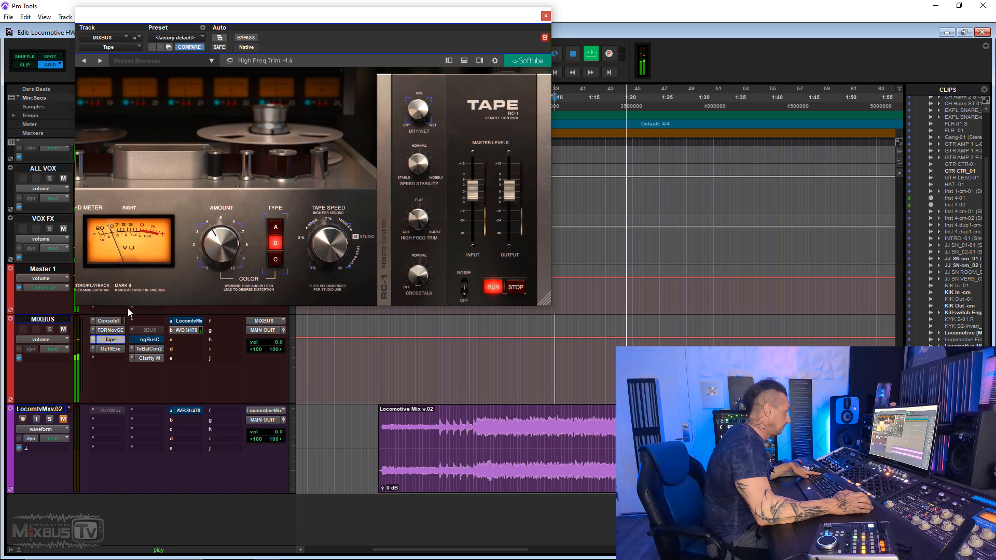
- Move the Exciter's third-band crossovers slightly higher, and set that band to Triode with an amount of 1.4
{"action": "left_click", "coordinate": [110, 349]}
{"action": "mouse_move", "coordinate": [330, 283]}
{"action": "left_mouse_down"}
{"action": "mouse_move", "coordinate": [330, 250]}
{"action": "mouse_move", "coordinate": [330, 285]}
{"action": "left_mouse_up"}
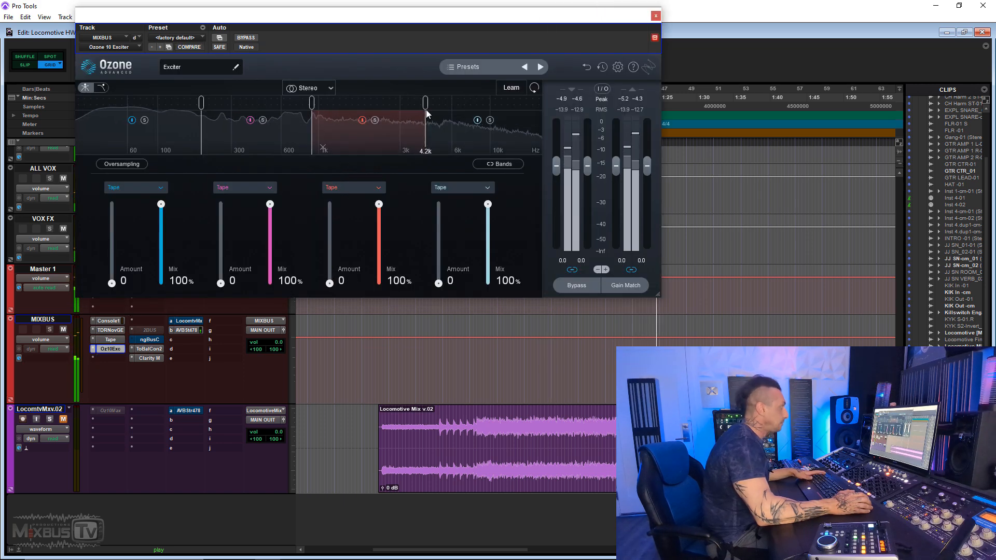
{"action": "left_click_drag", "start_coordinate": [424, 112], "coordinate": [436, 106]}
{"action": "mouse_move", "coordinate": [309, 106]}
{"action": "left_mouse_down"}
{"action": "mouse_move", "coordinate": [296, 110]}
{"action": "mouse_move", "coordinate": [314, 106]}
{"action": "left_mouse_up"}
{"action": "left_click_drag", "start_coordinate": [433, 106], "coordinate": [440, 104]}
{"action": "mouse_move", "coordinate": [330, 284]}
{"action": "left_mouse_down"}
{"action": "mouse_move", "coordinate": [330, 257]}
{"action": "mouse_move", "coordinate": [330, 281]}
{"action": "left_mouse_up"}
{"action": "left_click", "coordinate": [343, 185]}
{"action": "left_click", "coordinate": [349, 260]}
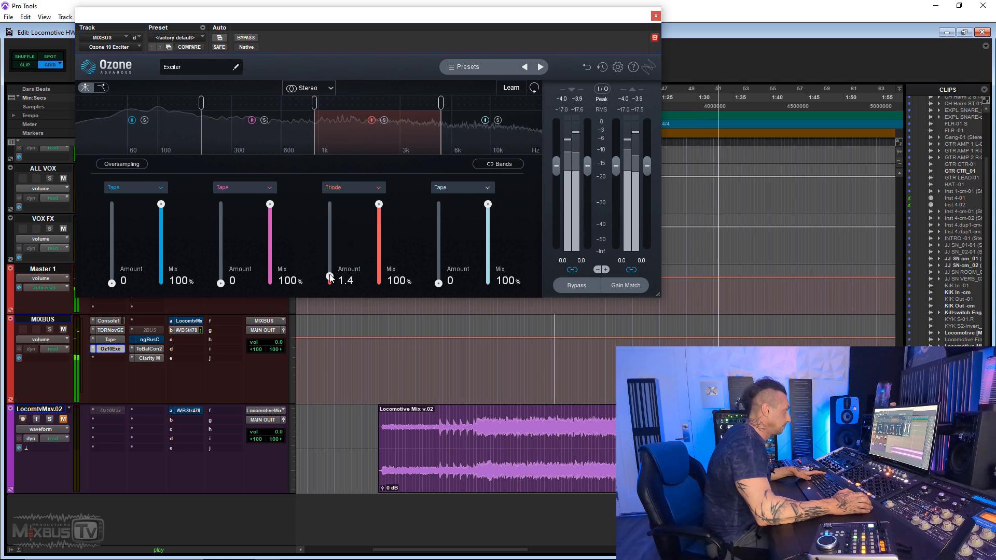
- Listen to 2BUS with Tape and the Exciter bypassed, stop playback, and return to the two plug-ins with 2BUS inactive
{"action": "left_click", "coordinate": [107, 349], "text": "ctrl"}
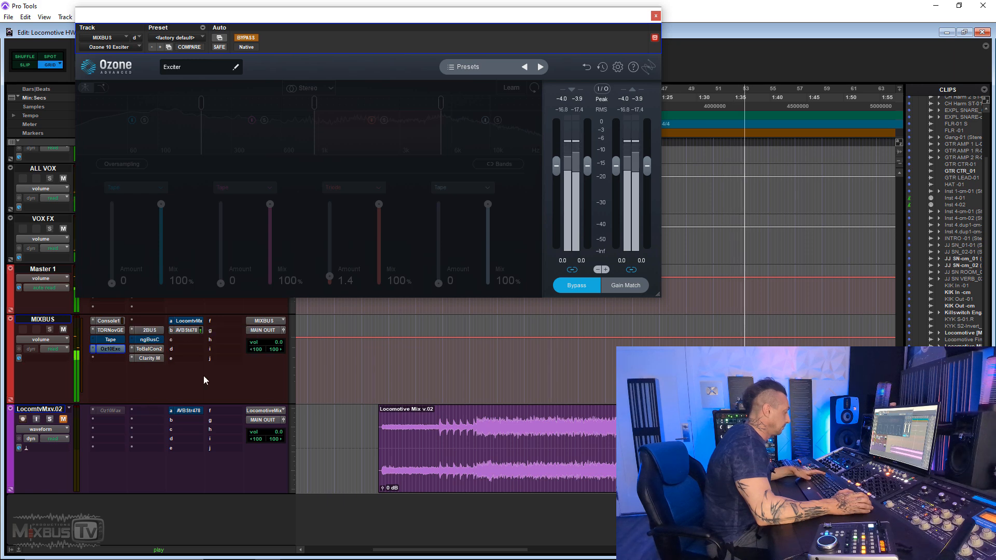
{"action": "key", "text": "space"}
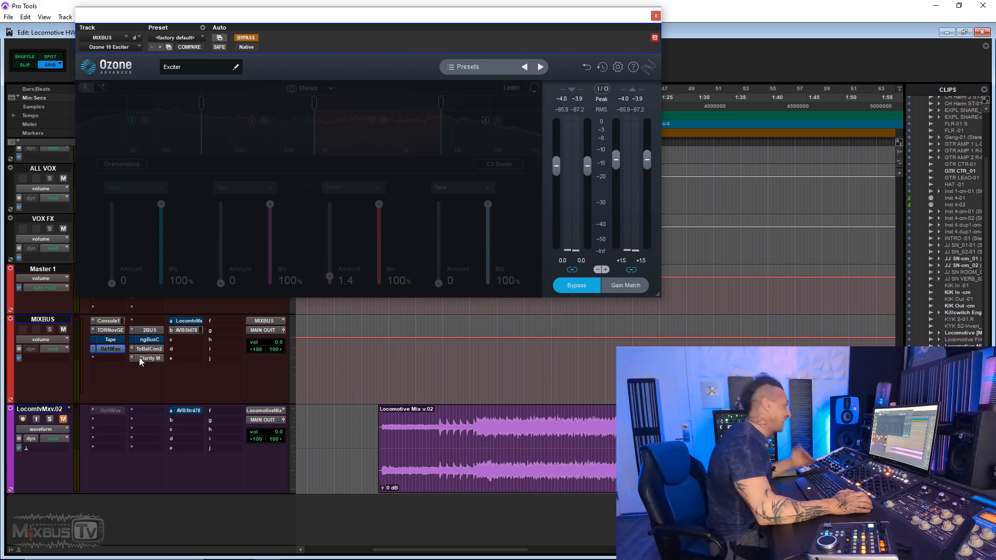
{"action": "left_click", "coordinate": [117, 348], "text": "ctrl"}
{"action": "left_click", "coordinate": [119, 341], "text": "ctrl"}
{"action": "right_click", "coordinate": [146, 330]}
{"action": "left_click", "coordinate": [156, 333]}
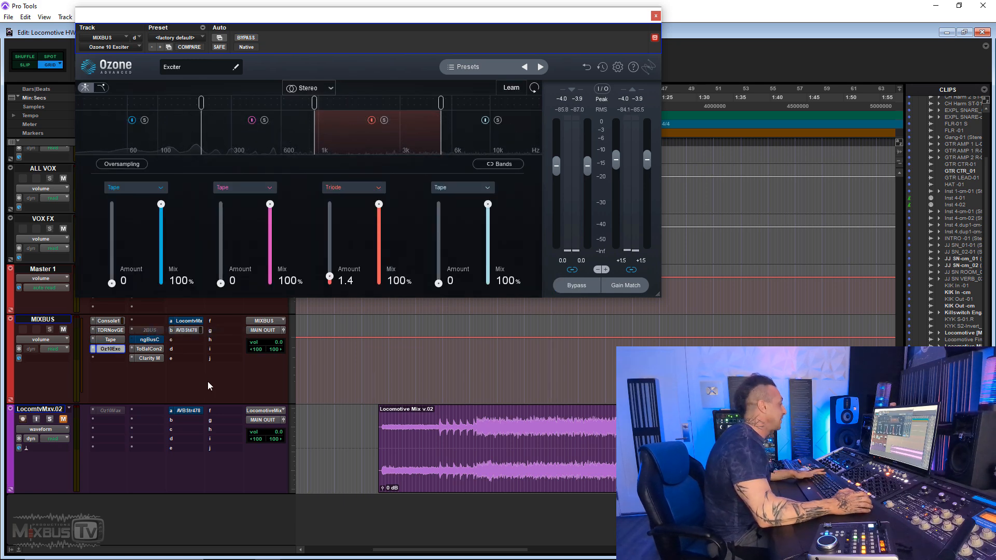
- Play the mix and compare the adjusted Exciter with Tape against 2BUS, ending with both plug-ins engaged
{"action": "key", "text": "space"}
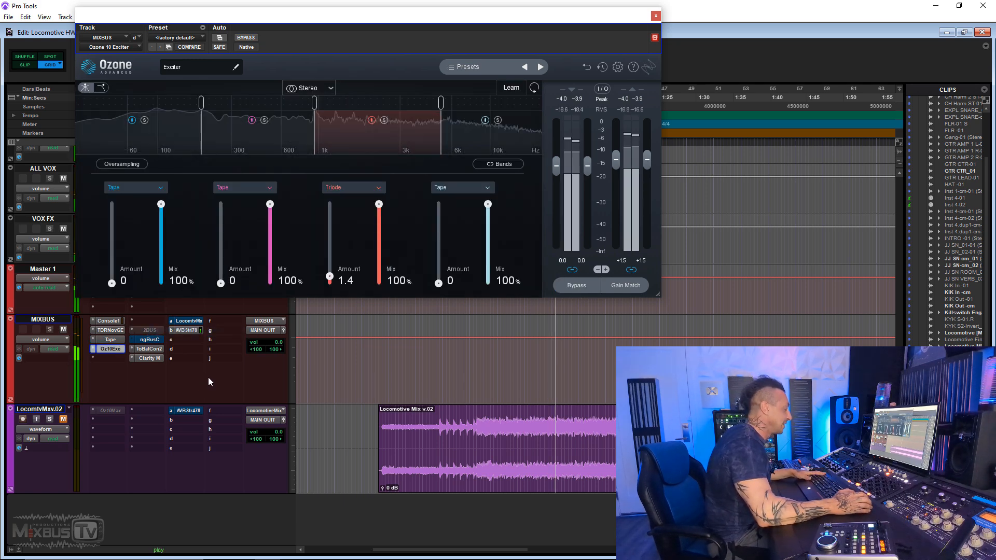
{"action": "left_click", "coordinate": [120, 342], "text": "ctrl"}
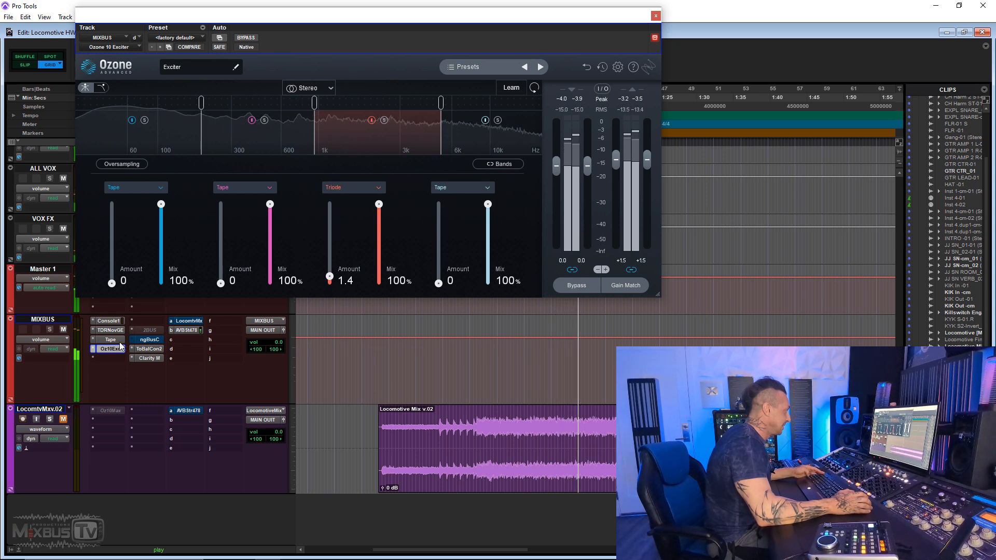
{"action": "left_click", "coordinate": [119, 349], "text": "ctrl"}
{"action": "left_click", "coordinate": [148, 330], "text": "ctrl+super"}
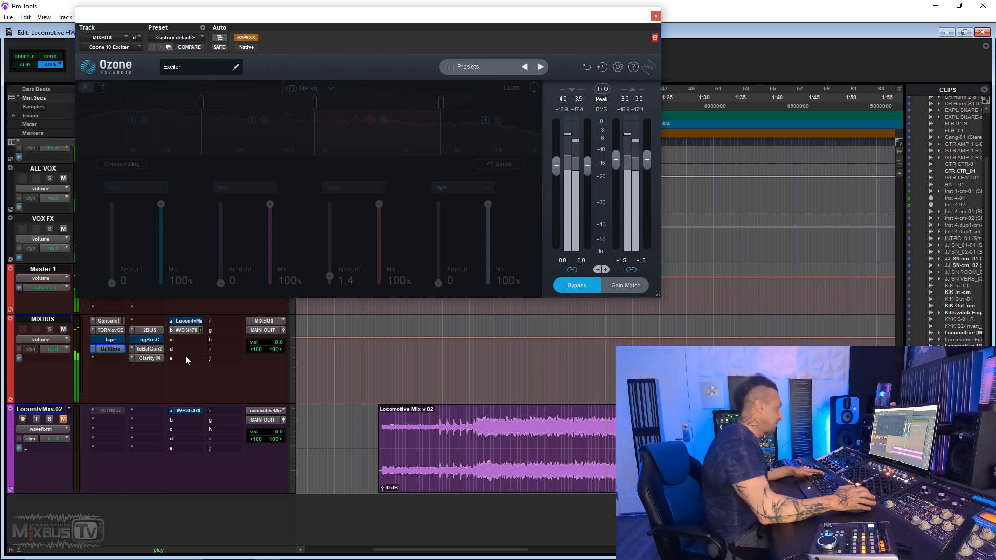
{"action": "right_click", "coordinate": [147, 329]}
{"action": "left_click", "coordinate": [155, 332]}
{"action": "left_click", "coordinate": [118, 340], "text": "ctrl"}
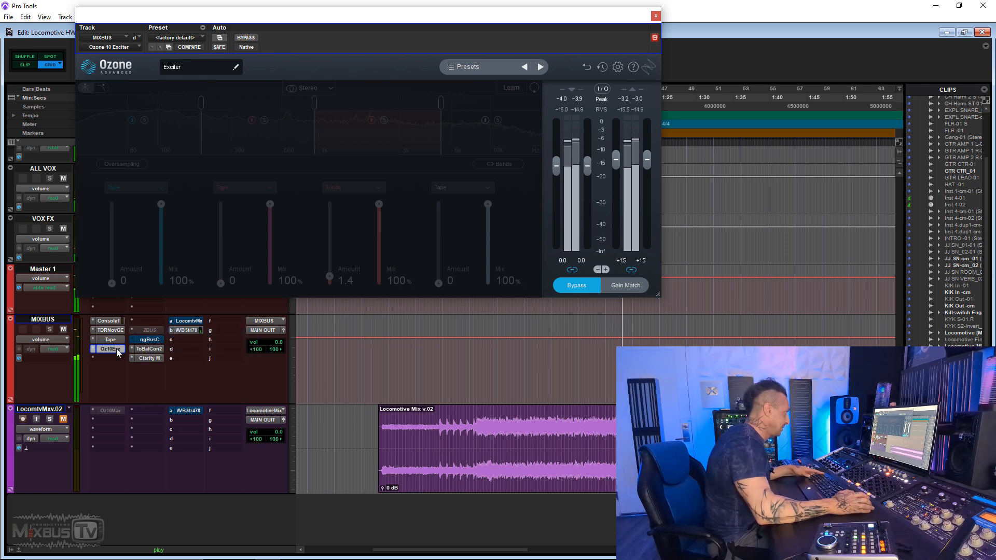
{"action": "left_click", "coordinate": [117, 350], "text": "ctrl"}
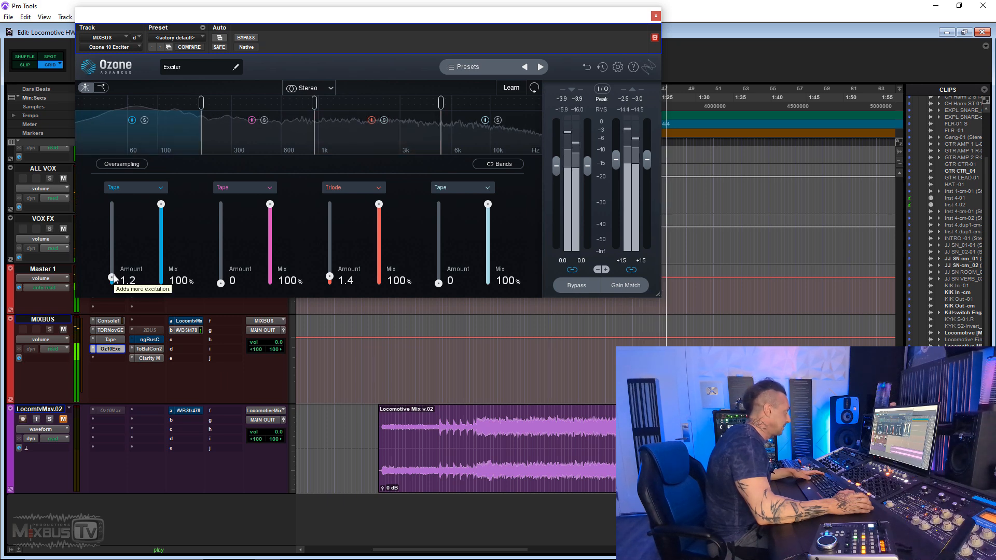
- Set the Exciter's lowest band to Triode, and switch MIXBUS over to 2BUS with Tape and the Exciter bypassed
{"action": "left_click", "coordinate": [135, 187]}
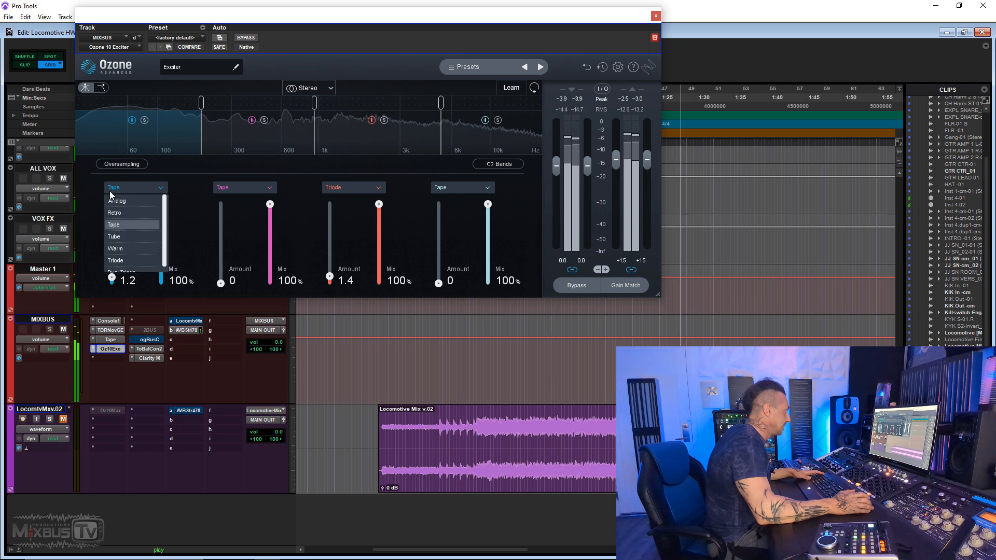
{"action": "left_click", "coordinate": [128, 256]}
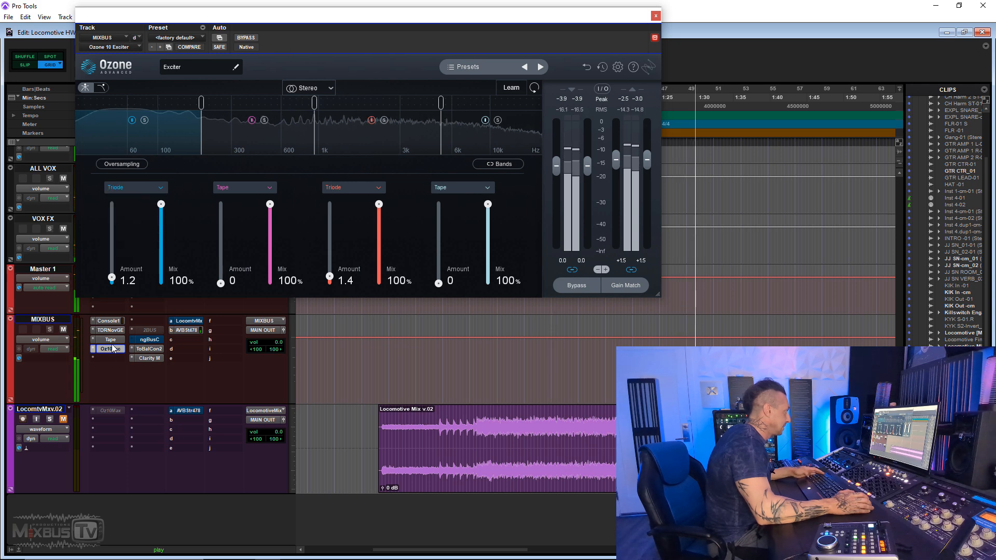
{"action": "left_click", "coordinate": [115, 349], "text": "ctrl"}
{"action": "left_click", "coordinate": [162, 330], "text": "ctrl+super"}
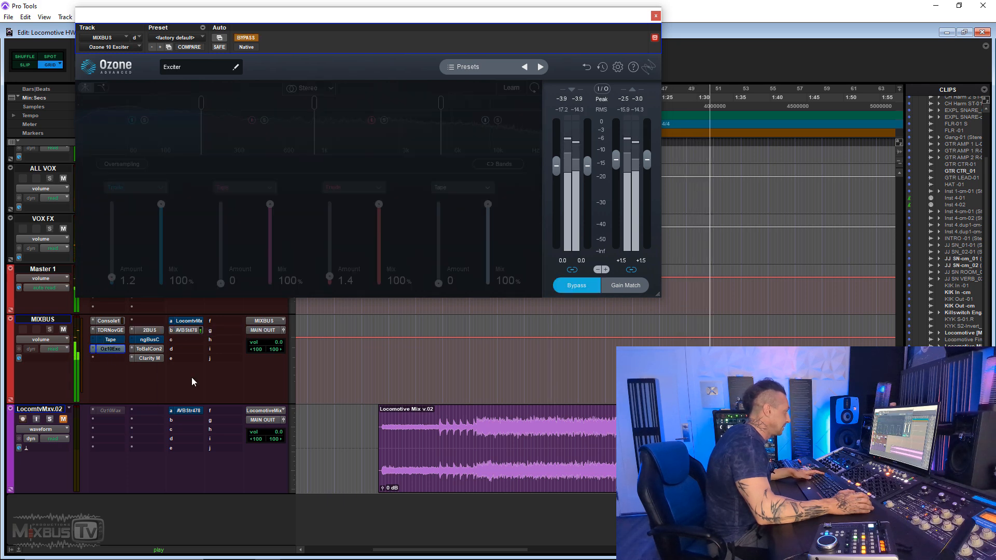
- Set the Exciter's output level to +1.2 dB
{"action": "double_click", "coordinate": [624, 262]}
{"action": "type", "text": "1.2"}
{"action": "key", "text": "Return"}
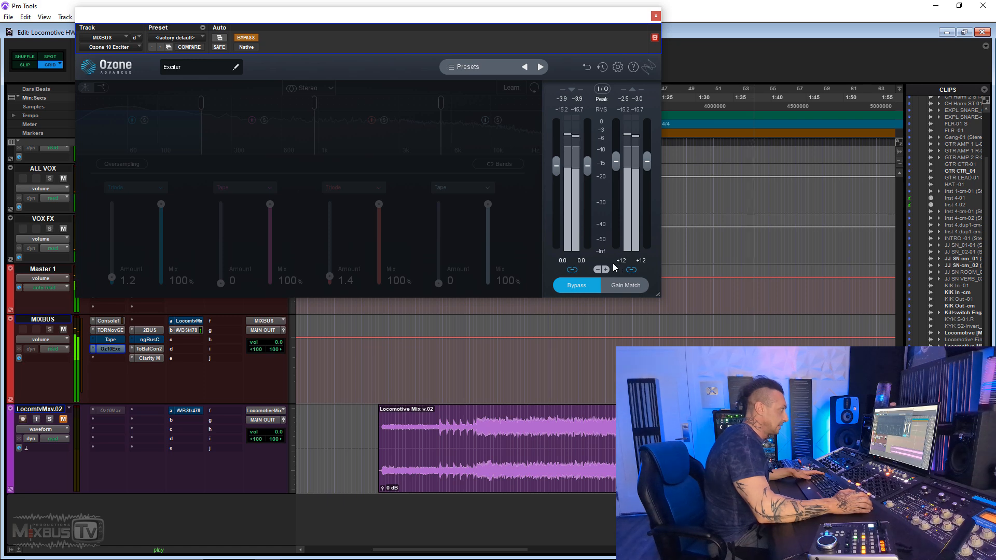
{"action": "double_click", "coordinate": [620, 261]}
{"action": "type", "text": "1.2"}
{"action": "key", "text": "Return"}
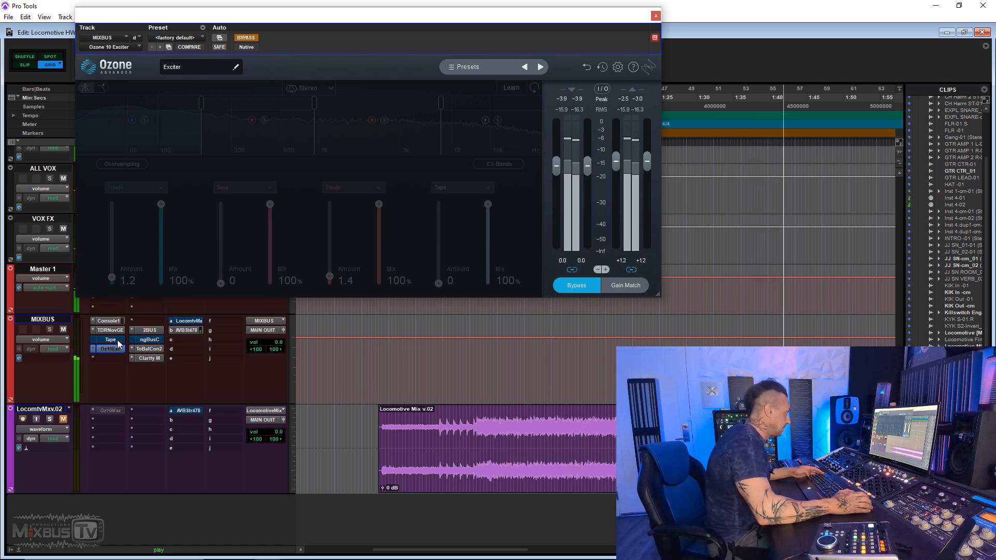
- Make 2BUS inactive and re-engage Tape and the Exciter on MIXBUS
{"action": "left_click", "coordinate": [148, 330], "text": "ctrl+super"}
{"action": "left_click", "coordinate": [113, 340], "text": "ctrl"}
{"action": "left_click", "coordinate": [114, 350], "text": "ctrl"}
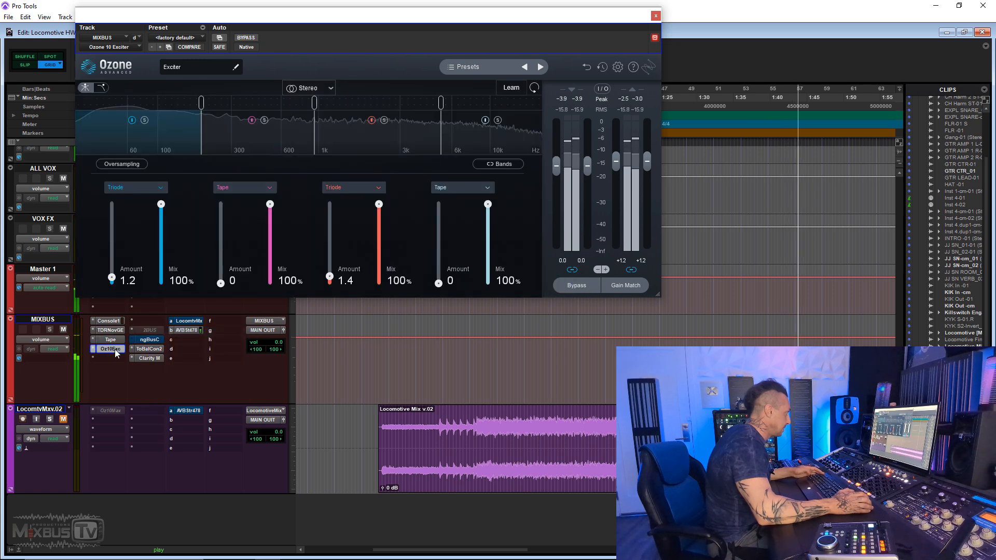
- Stop playback and set the amount of the Exciter's third band to 1.6
{"action": "key", "text": "space"}
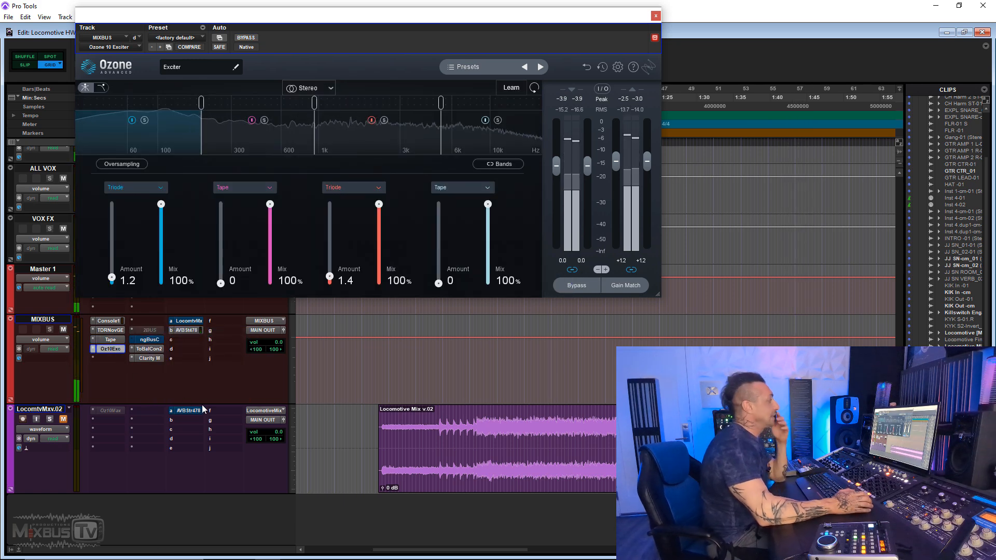
{"action": "left_click", "coordinate": [346, 280]}
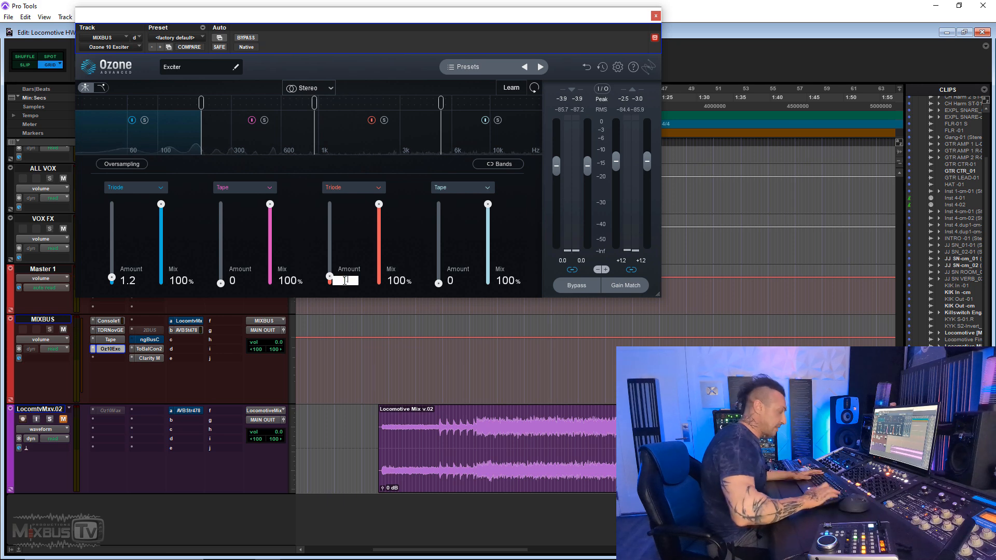
{"action": "type", "text": "1.6"}
{"action": "key", "text": "Return"}
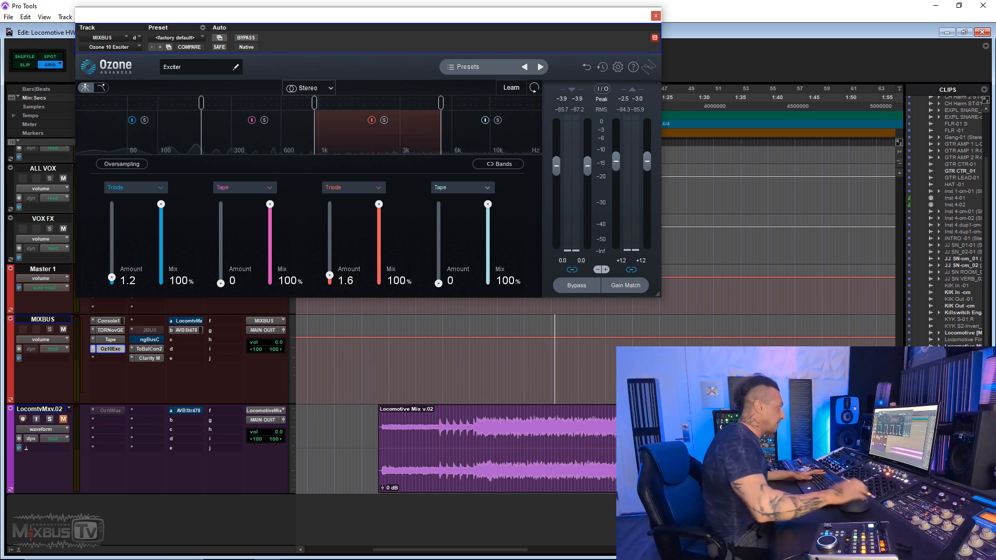
- Play the mix through 2BUS with Tape and the Exciter bypassed, and switch back to both plug-ins with 2BUS inactive
{"action": "left_click", "coordinate": [111, 341], "text": "ctrl"}
{"action": "left_click", "coordinate": [113, 349], "text": "ctrl"}
{"action": "left_click", "coordinate": [151, 331], "text": "ctrl+super"}
{"action": "key", "text": "space"}
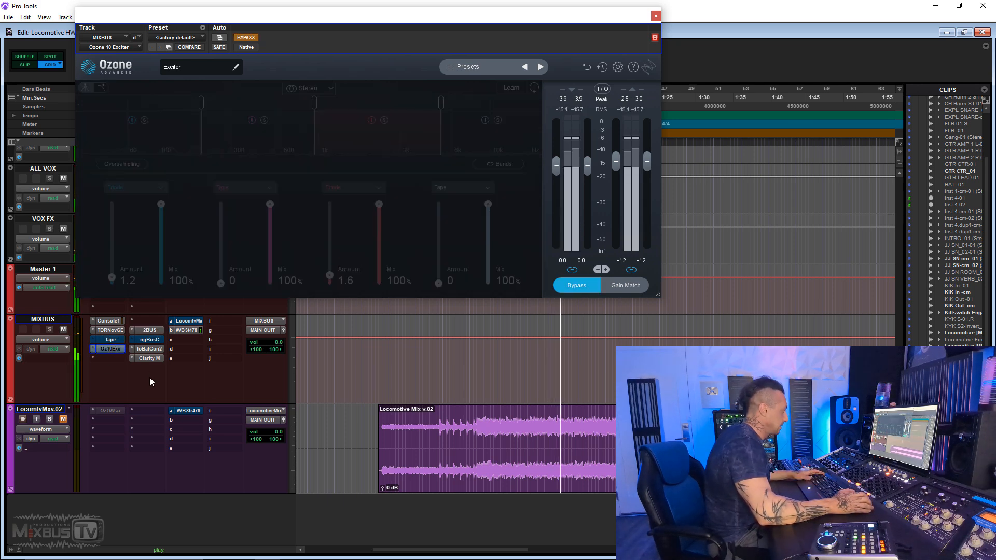
{"action": "right_click", "coordinate": [147, 329]}
{"action": "left_click", "coordinate": [161, 335]}
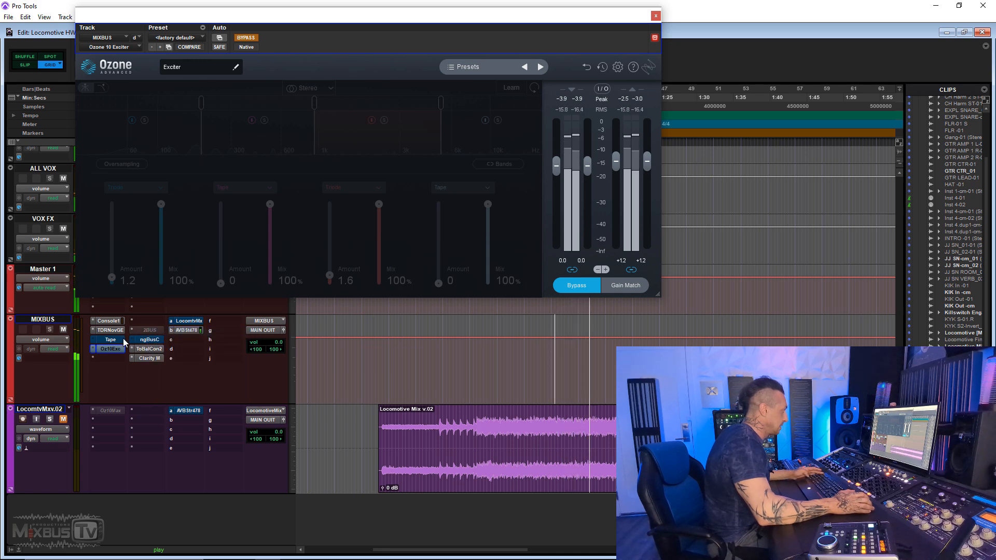
{"action": "left_click", "coordinate": [117, 340], "text": "ctrl"}
{"action": "left_click", "coordinate": [116, 348], "text": "ctrl"}
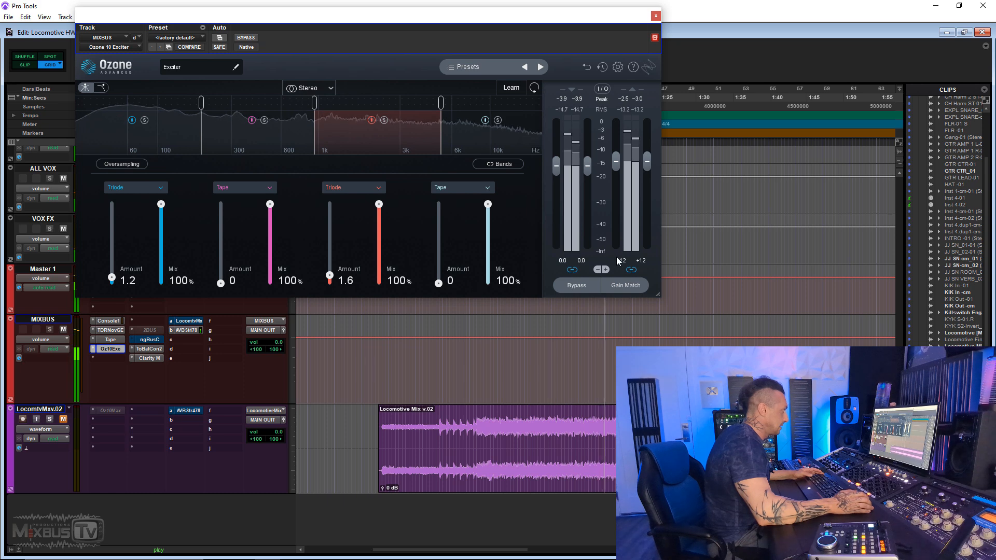
- Set the Exciter's output level to +1.0 dB and compare 2BUS with Tape plus Exciter, ending with both plug-ins engaged
{"action": "type", "text": "1"}
{"action": "key", "text": "Return"}
{"action": "left_click", "coordinate": [105, 340], "text": "ctrl"}
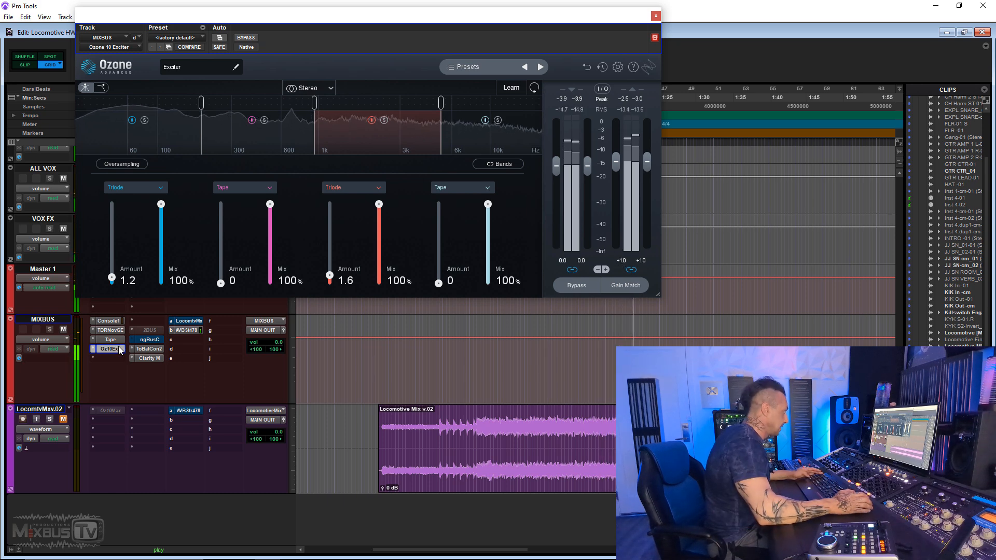
{"action": "left_click", "coordinate": [107, 349], "text": "ctrl"}
{"action": "right_click", "coordinate": [147, 330]}
{"action": "left_click", "coordinate": [164, 339]}
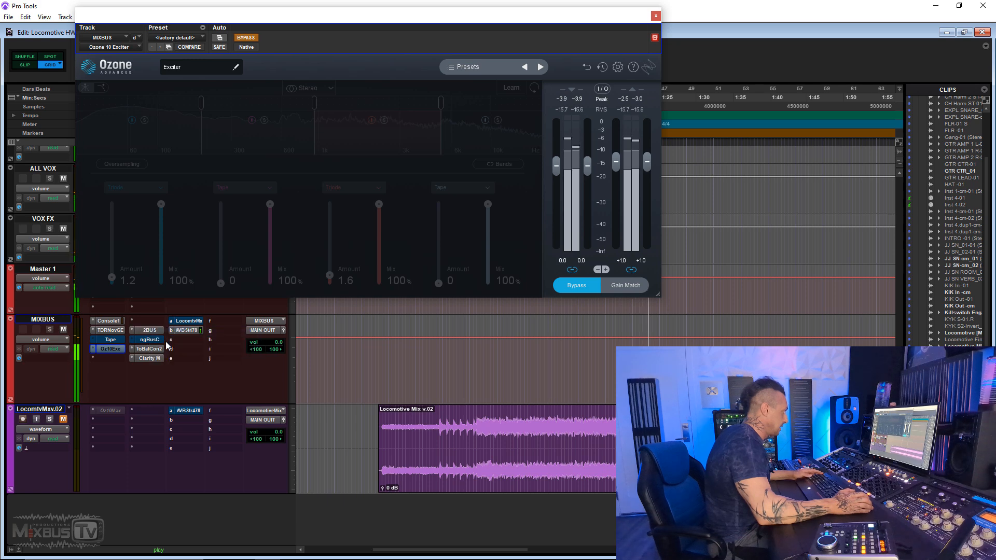
{"action": "right_click", "coordinate": [148, 331]}
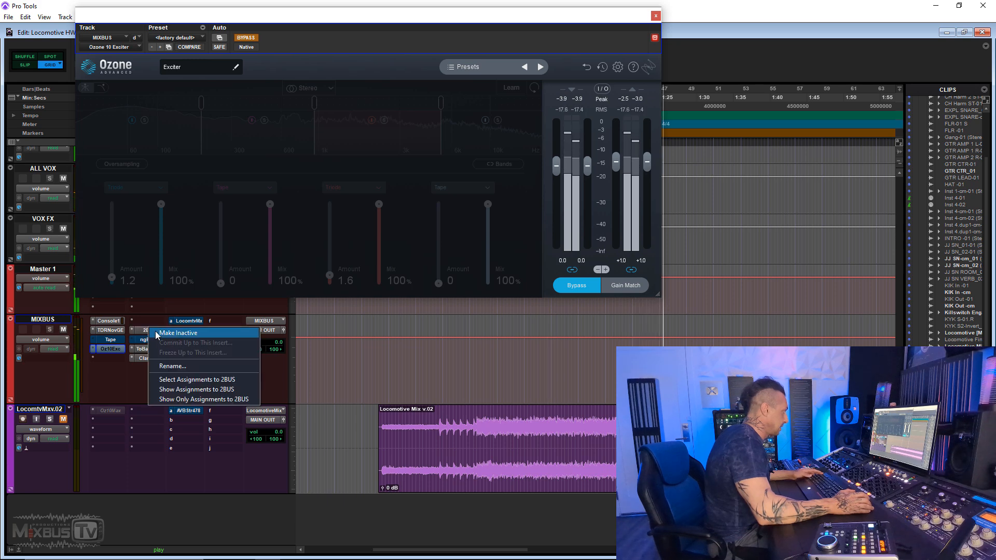
{"action": "left_click", "coordinate": [165, 335]}
{"action": "left_click", "coordinate": [110, 340], "text": "ctrl"}
{"action": "left_click", "coordinate": [110, 349], "text": "ctrl"}
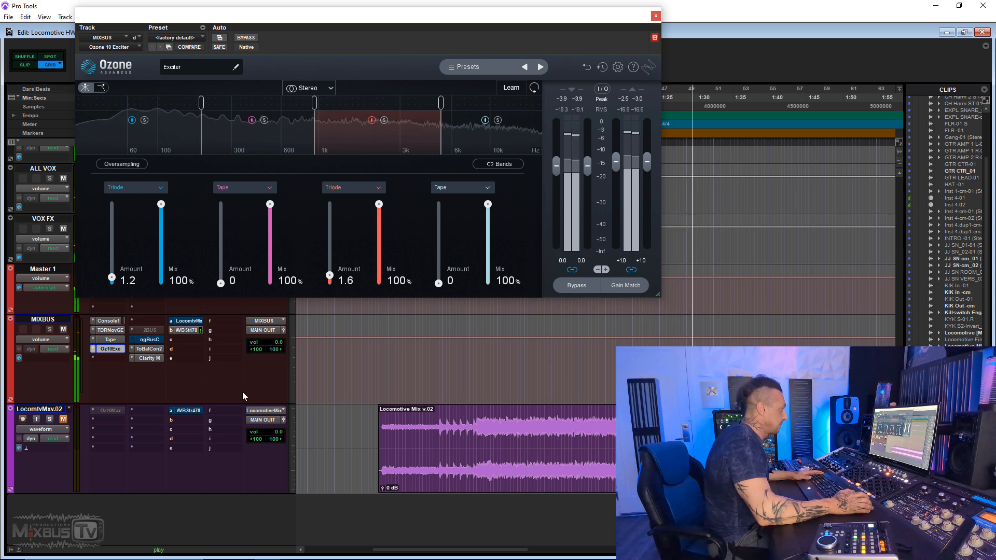
- Set the Exciter's third band amount to 1.5 and its output level to +0.8 dB, and close the floating windows
{"action": "double_click", "coordinate": [350, 285]}
{"action": "type", "text": "1.5"}
{"action": "key", "text": "Return"}
{"action": "key", "text": "space"}
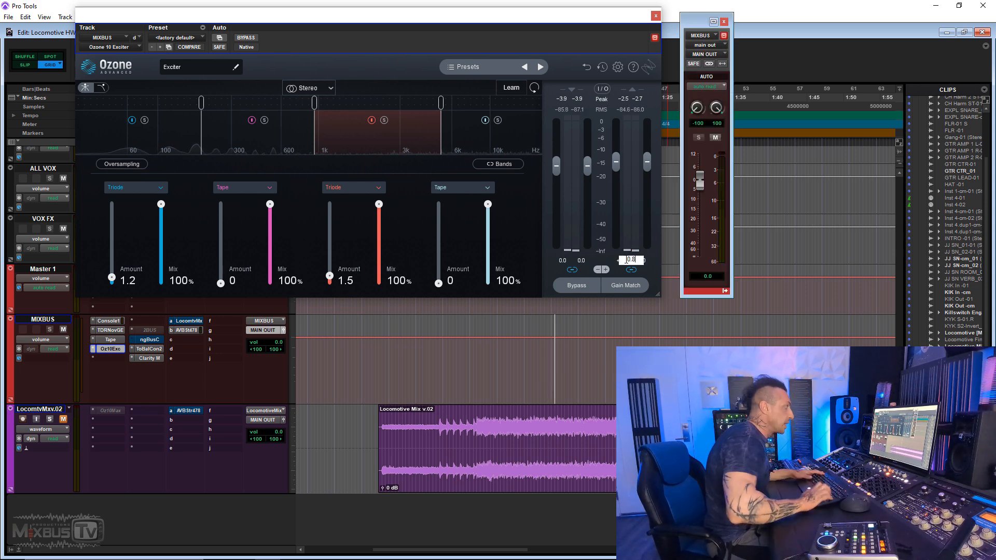
{"action": "key", "text": "Return"}
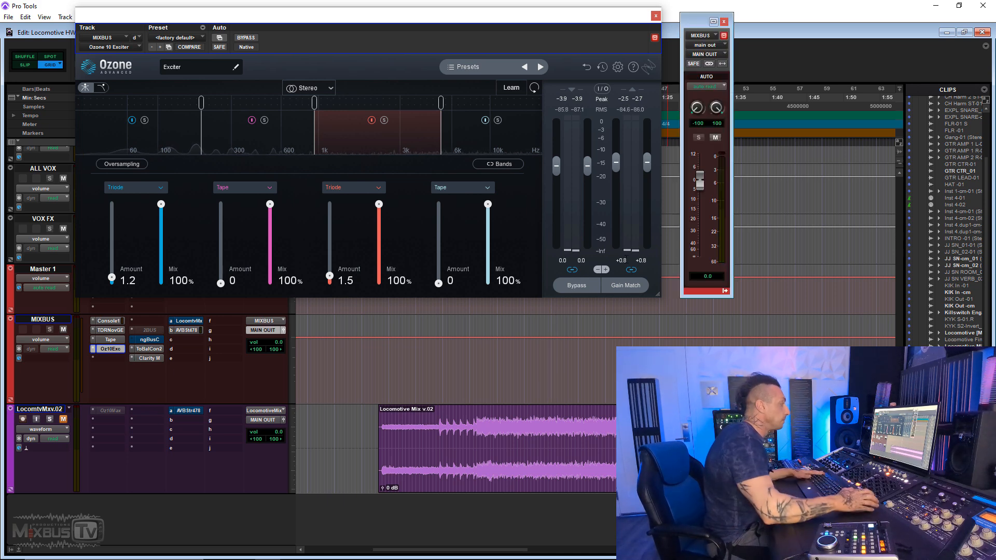
{"action": "left_click", "coordinate": [655, 15]}
{"action": "left_click", "coordinate": [724, 21]}
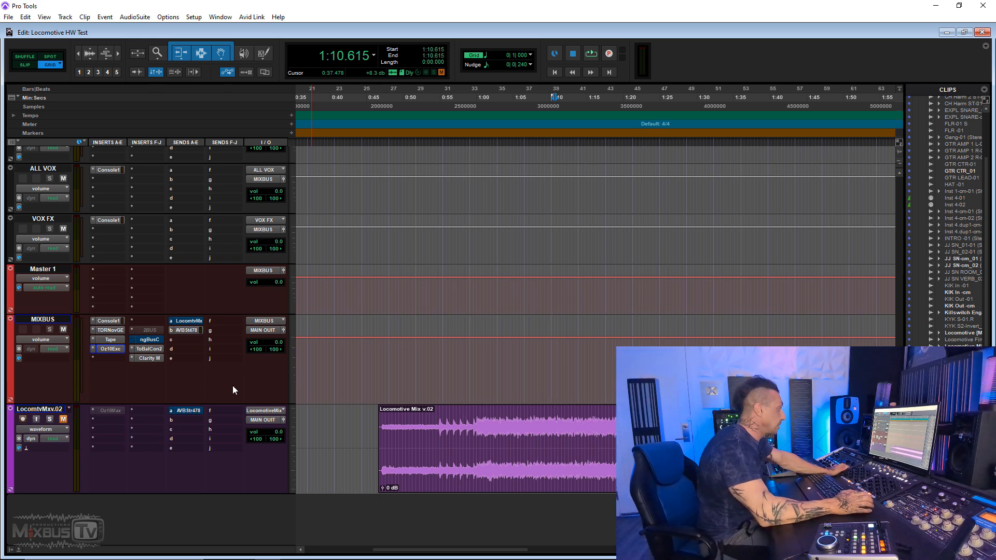
- Activate 2BUS alongside Tape and the Exciter and play the mix through all three
{"action": "key", "text": "space"}
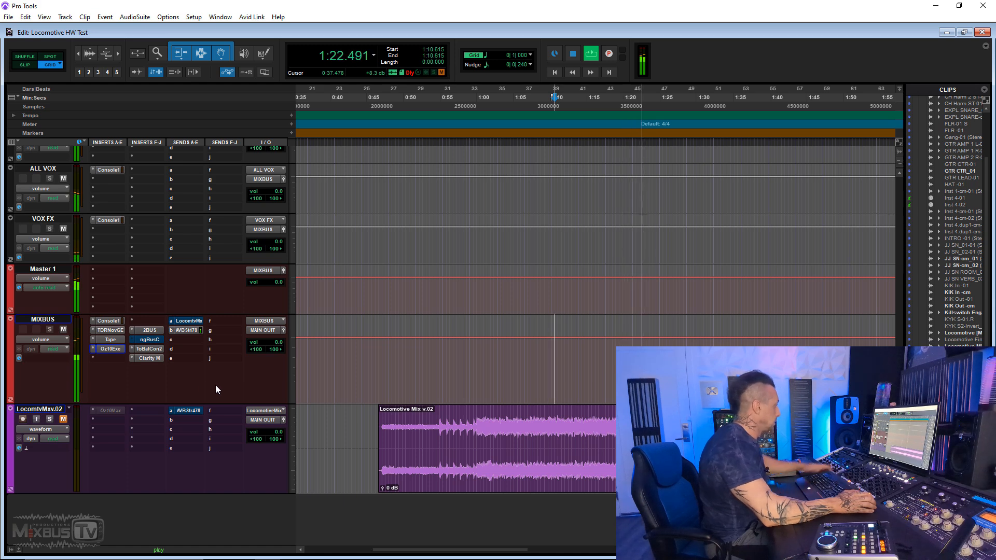
{"action": "key", "text": "space"}
- Insert the Black Box HG-2 directly after 2BUS on MIXBUS, with saturation engaged, Pentode and Triode raised and output reduced
{"action": "left_click", "coordinate": [114, 356]}
{"action": "type", "text": "hg-"}
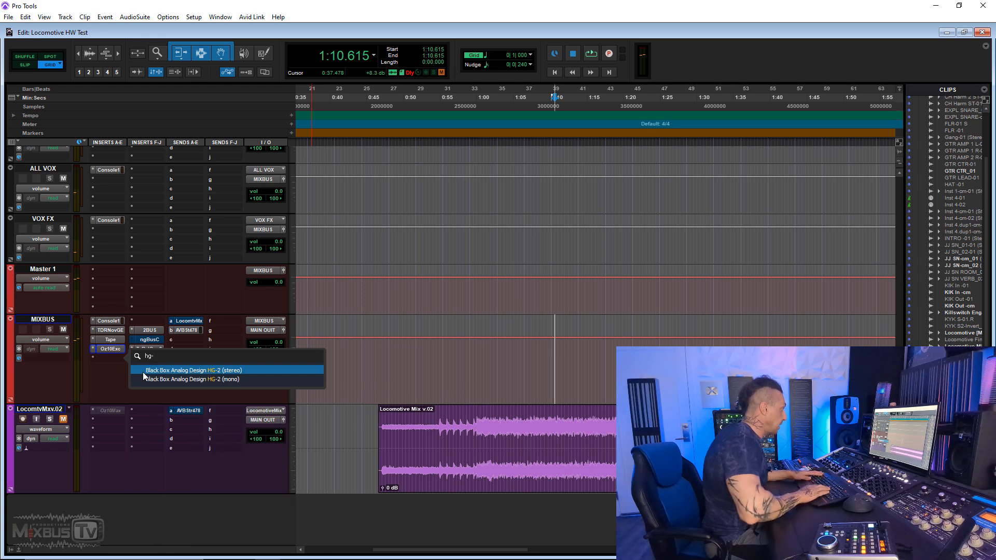
{"action": "left_click", "coordinate": [142, 371]}
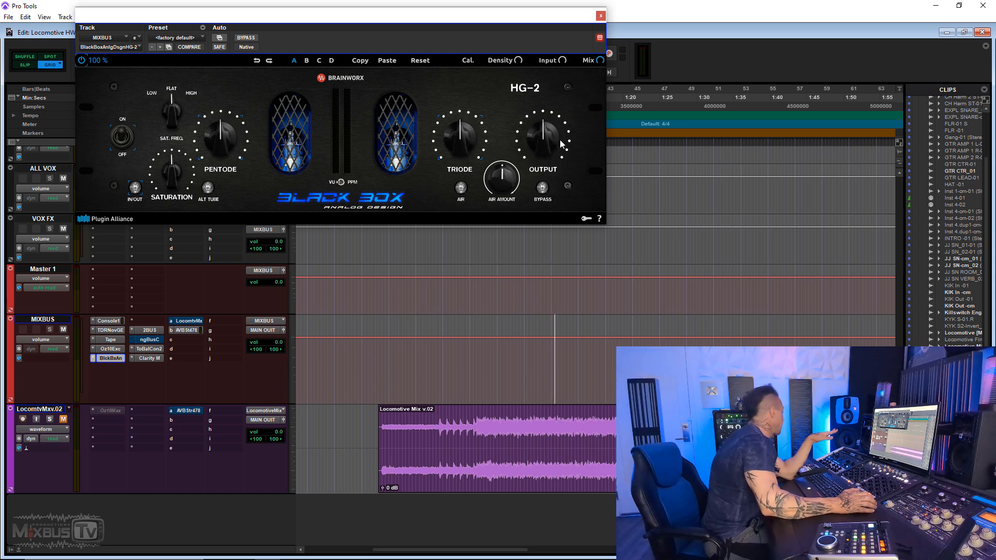
{"action": "left_click_drag", "start_coordinate": [172, 171], "coordinate": [171, 181]}
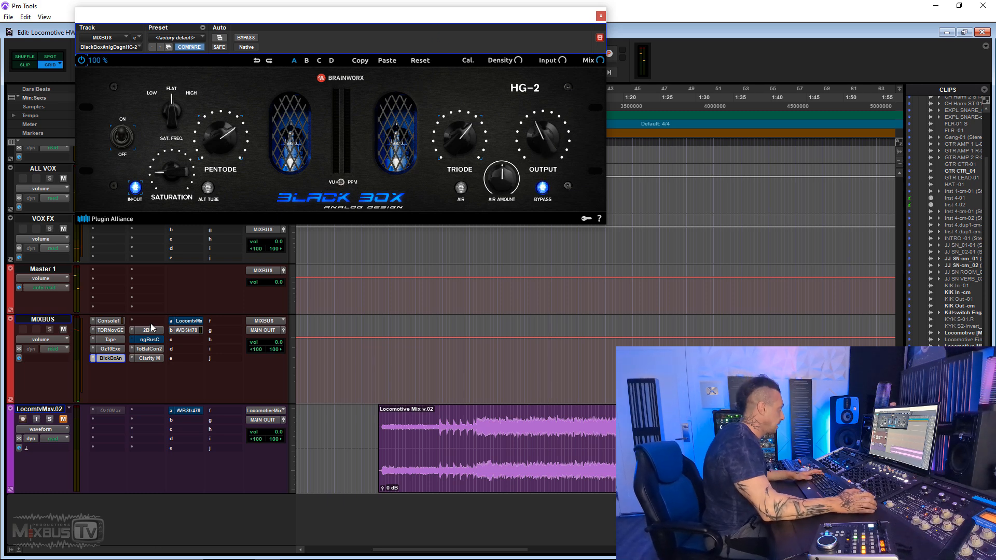
{"action": "mouse_move", "coordinate": [149, 330]}
{"action": "left_mouse_down"}
{"action": "mouse_move", "coordinate": [150, 321]}
{"action": "mouse_move", "coordinate": [144, 334]}
{"action": "left_mouse_up"}
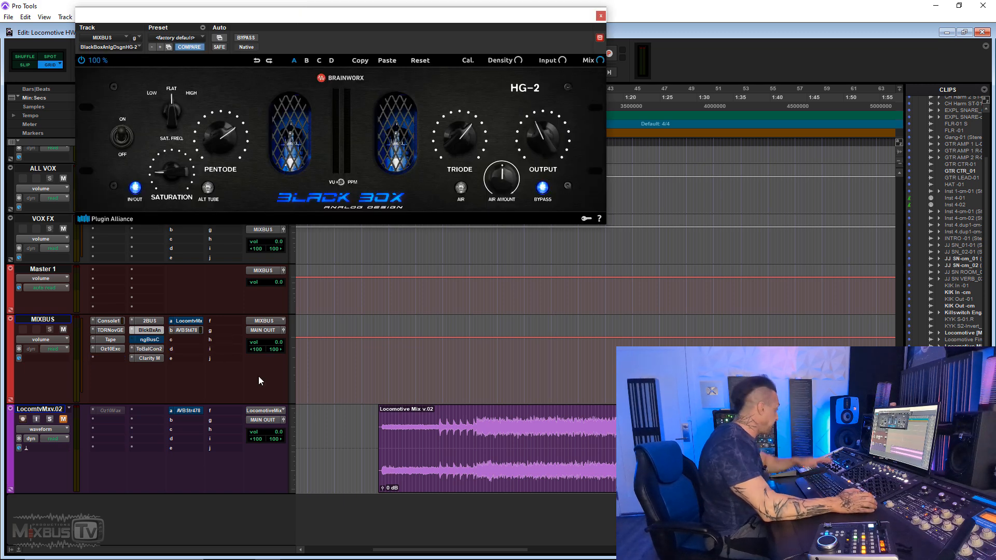
- Play the mix and compare it with the HG-2 engaged and bypassed, ending with the HG-2 bypassed
{"action": "key", "text": "space"}
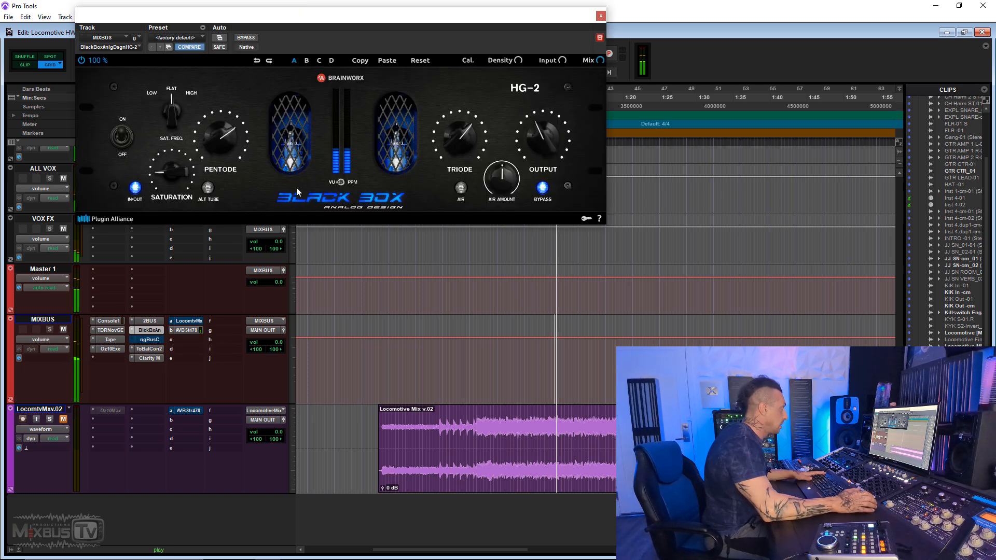
{"action": "left_click", "coordinate": [246, 38]}
{"action": "left_click", "coordinate": [247, 38]}
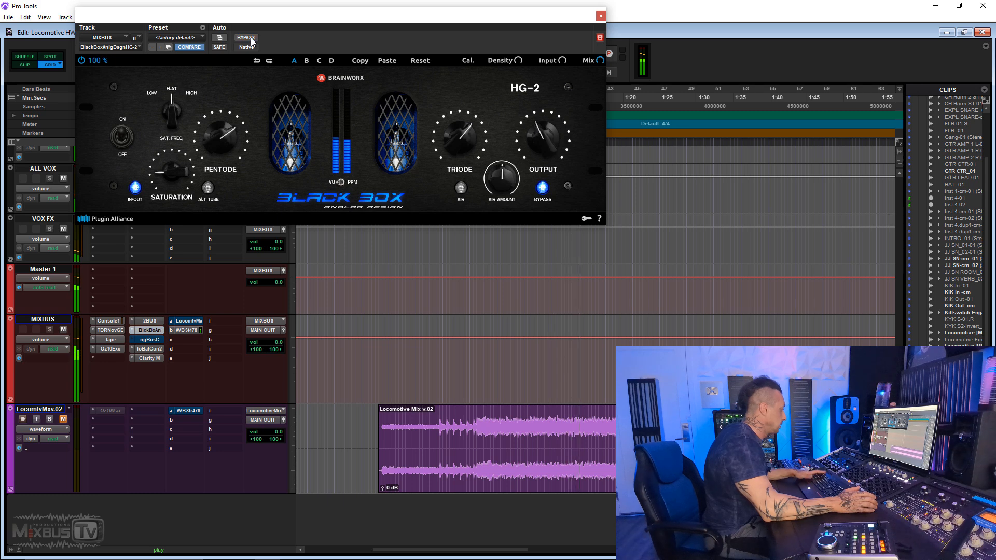
{"action": "left_click", "coordinate": [247, 38]}
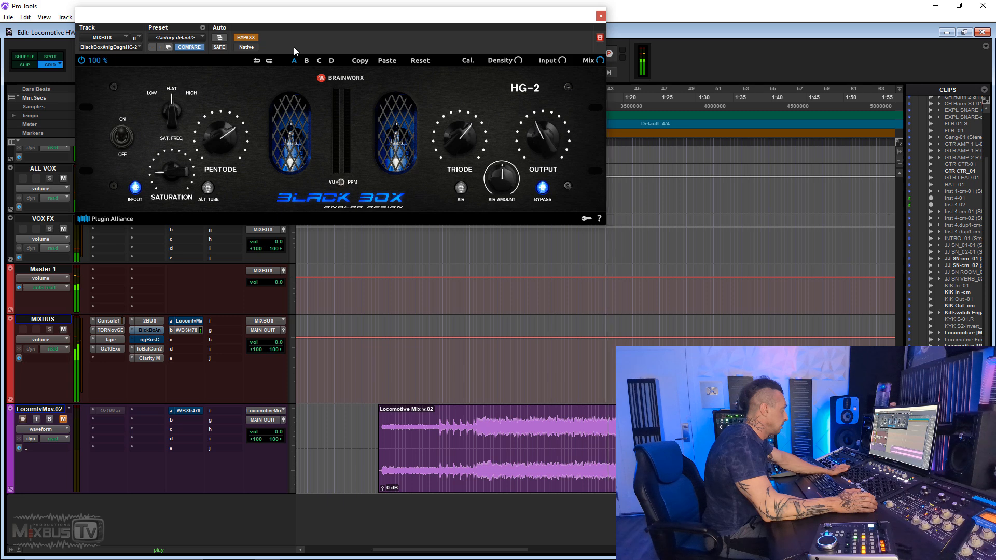
{"action": "left_click", "coordinate": [246, 39]}
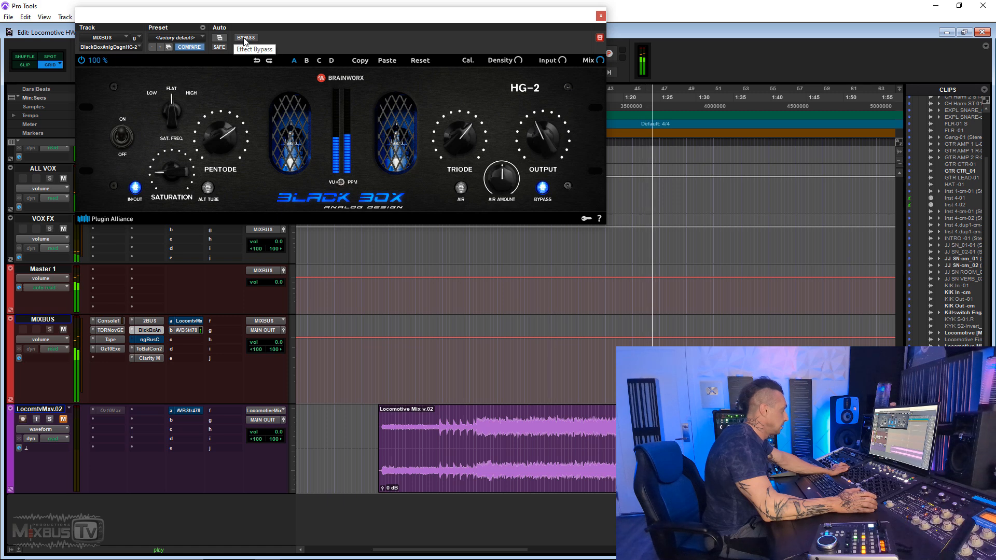
{"action": "left_click", "coordinate": [244, 37]}
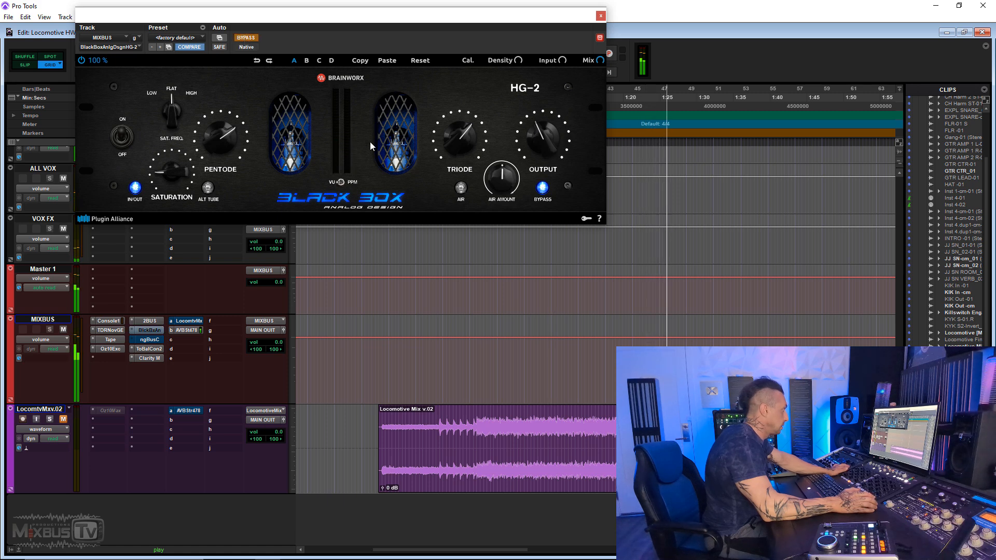
{"action": "key", "text": "space"}
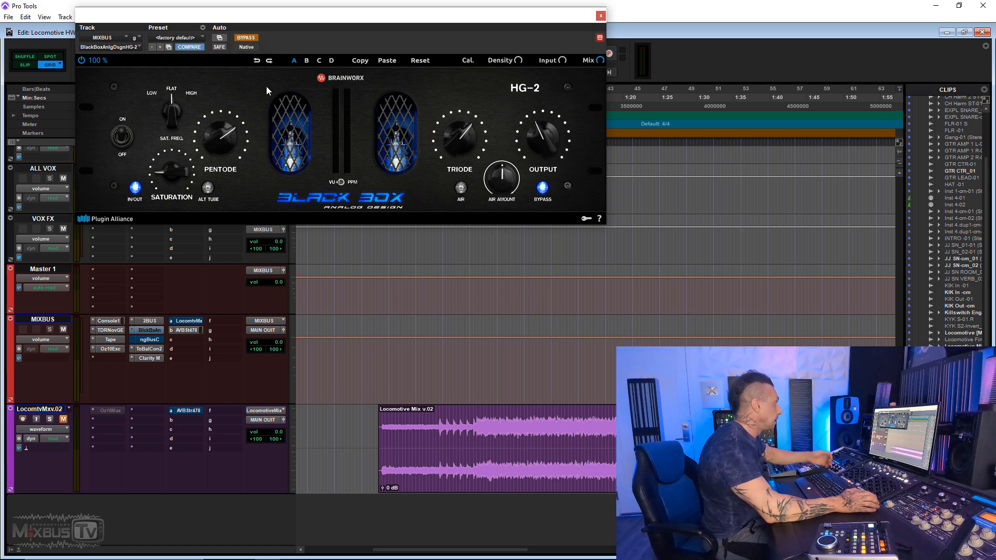
{"action": "key", "text": "space"}
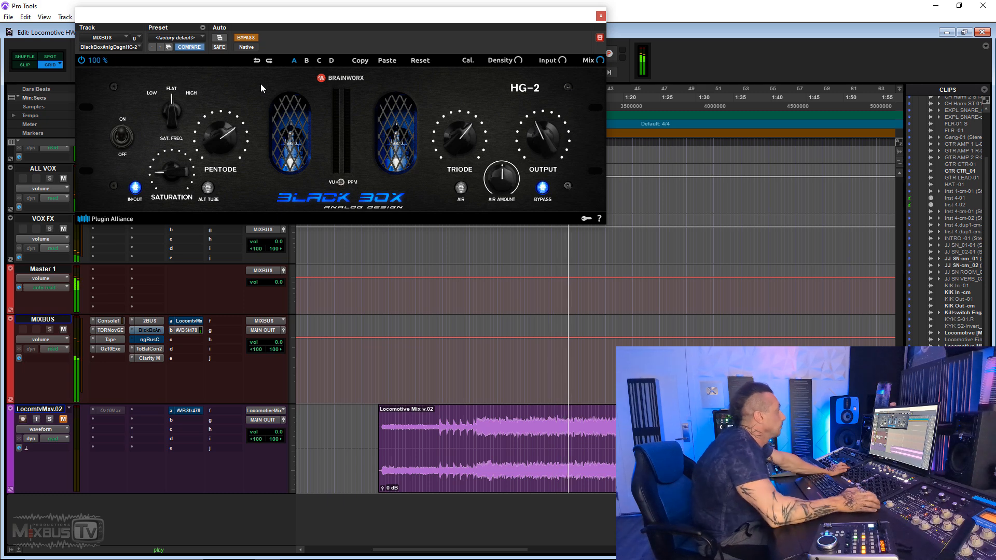
{"action": "left_click", "coordinate": [247, 37]}
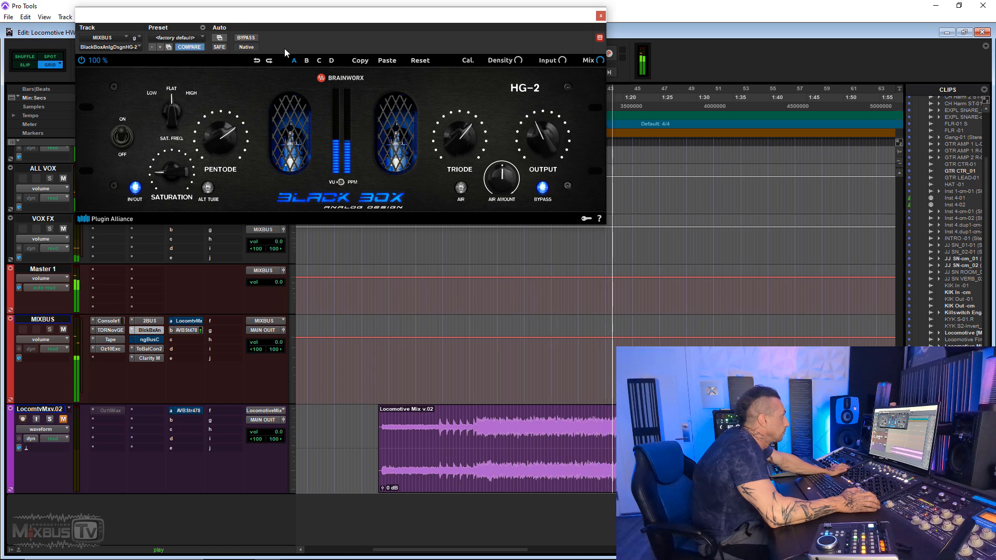
{"action": "left_click", "coordinate": [246, 38]}
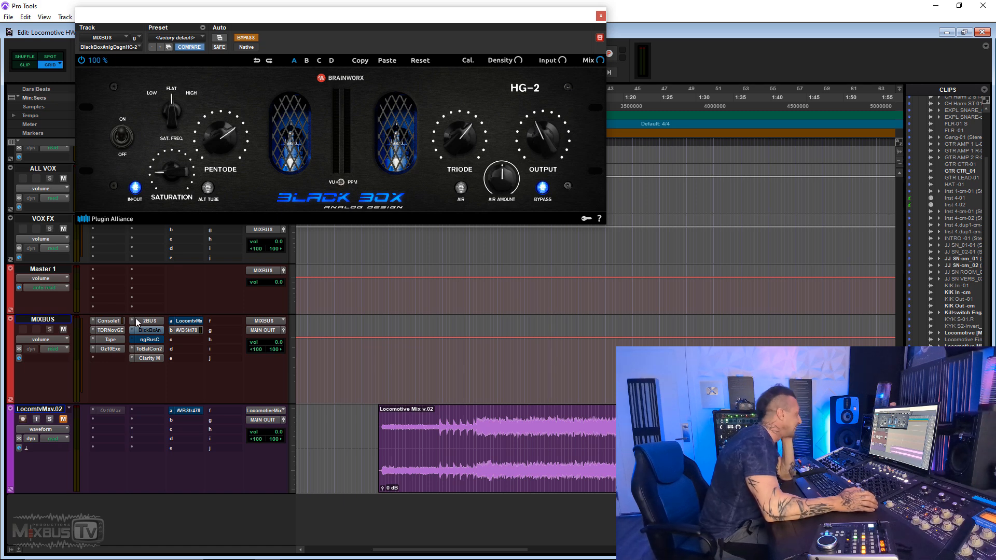
- Move 2BUS to MIXBUS insert slot E and remove the HG-2 plug-in
{"action": "left_click_drag", "start_coordinate": [144, 324], "coordinate": [119, 358]}
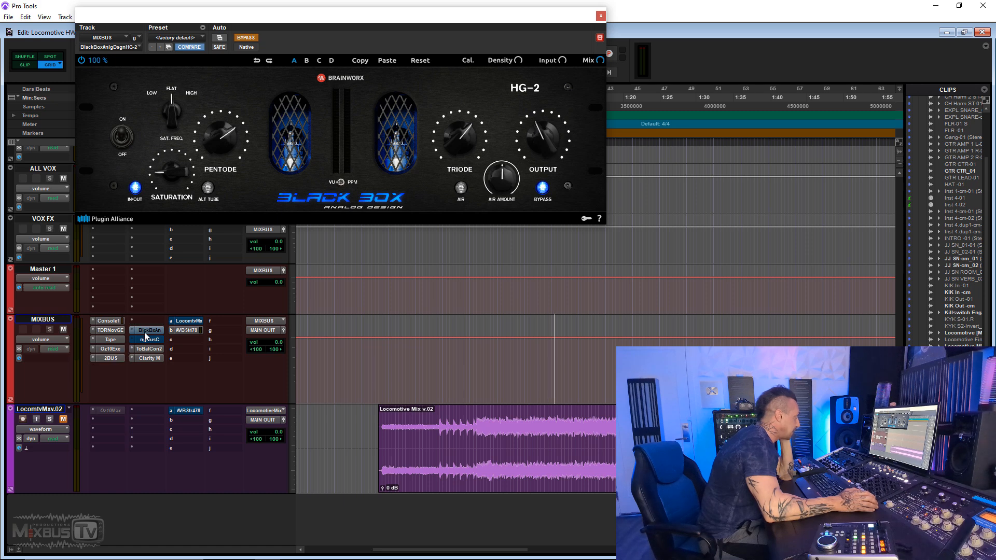
{"action": "left_click", "coordinate": [133, 331]}
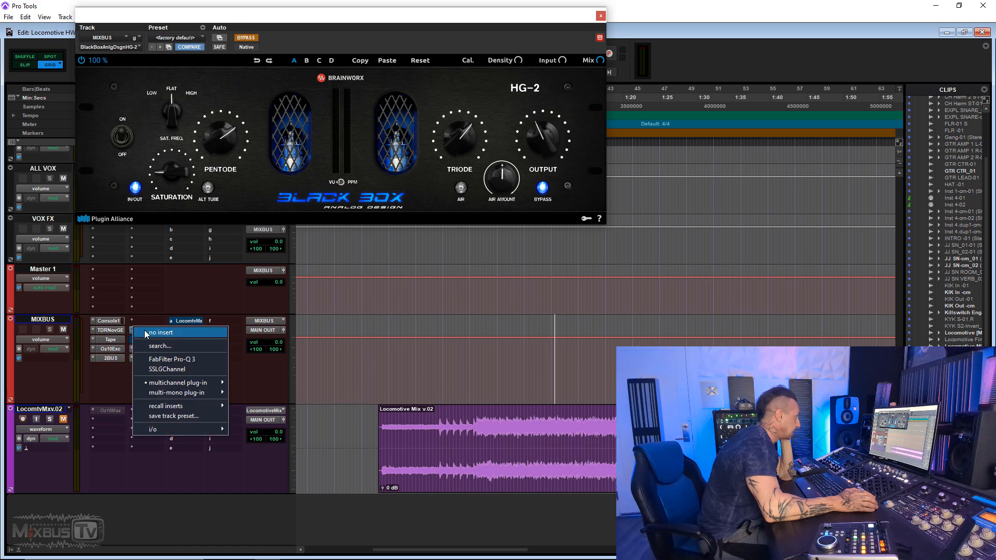
{"action": "left_click", "coordinate": [146, 331]}
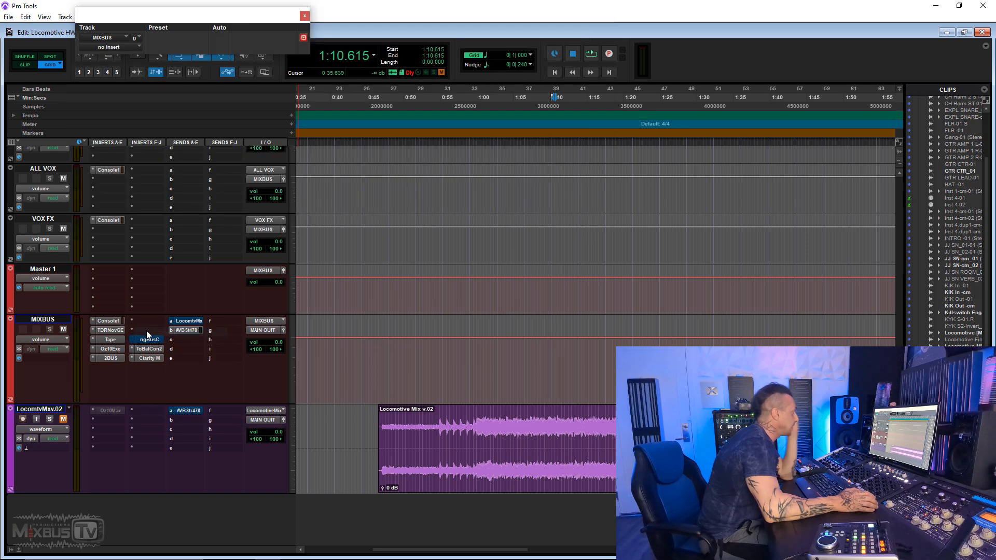
- Reorder the MIXBUS inserts so that 2BUS sits in slot C, ahead of Tape and the Exciter
{"action": "left_click", "coordinate": [114, 350]}
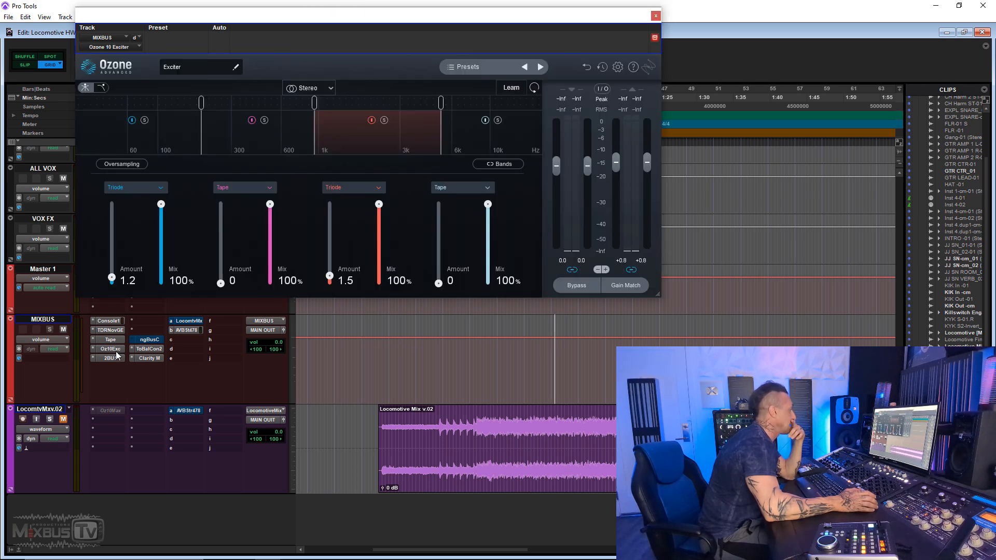
{"action": "left_click", "coordinate": [655, 17]}
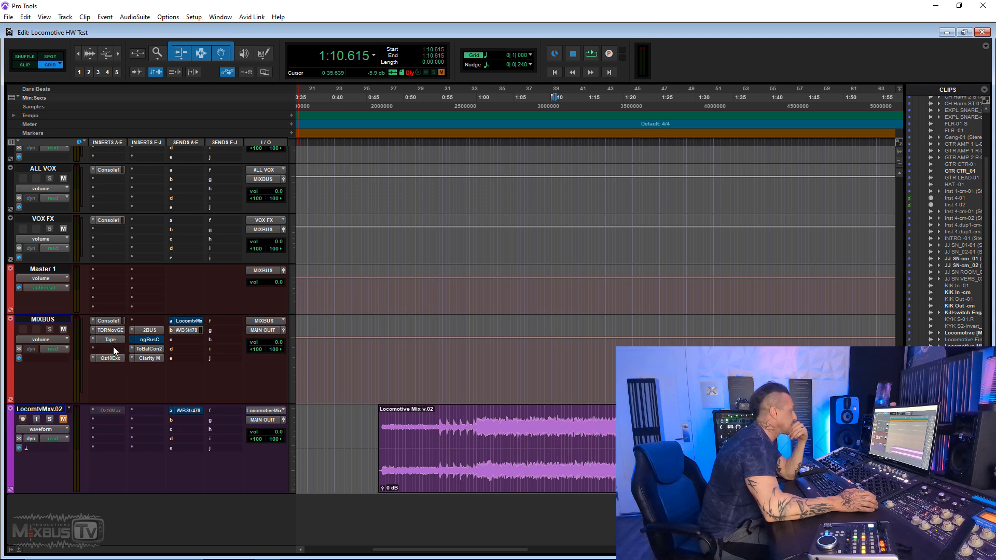
{"action": "left_click_drag", "start_coordinate": [113, 346], "coordinate": [121, 337]}
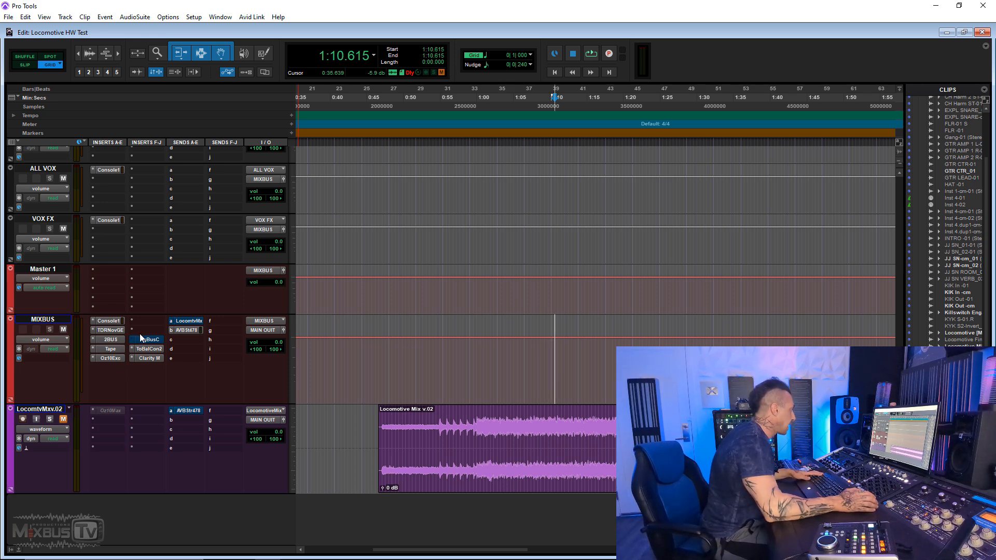
- Insert the Saphira plug-in in slot F of MIXBUS and switch off its Tape section
{"action": "left_click", "coordinate": [148, 321]}
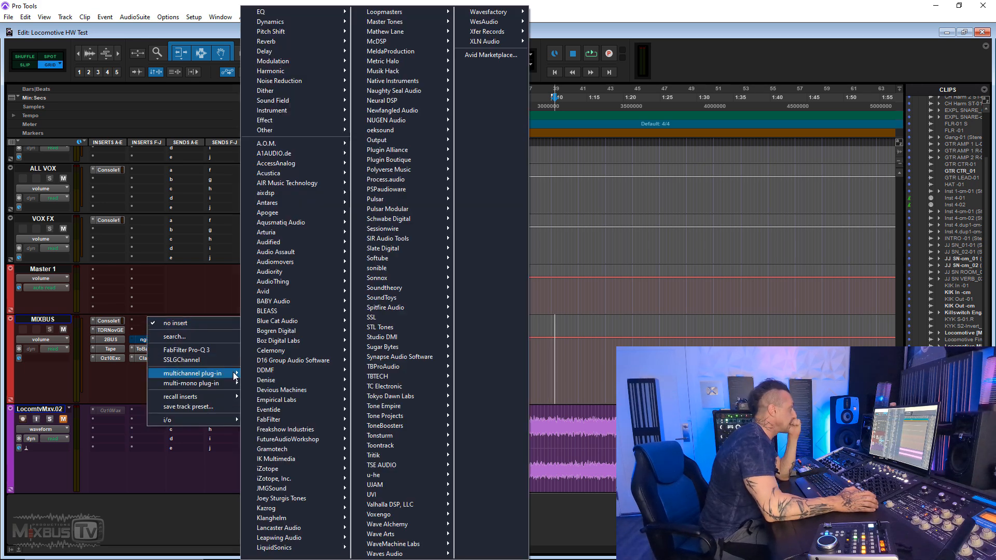
{"action": "left_click", "coordinate": [226, 336]}
{"action": "type", "text": "s"}
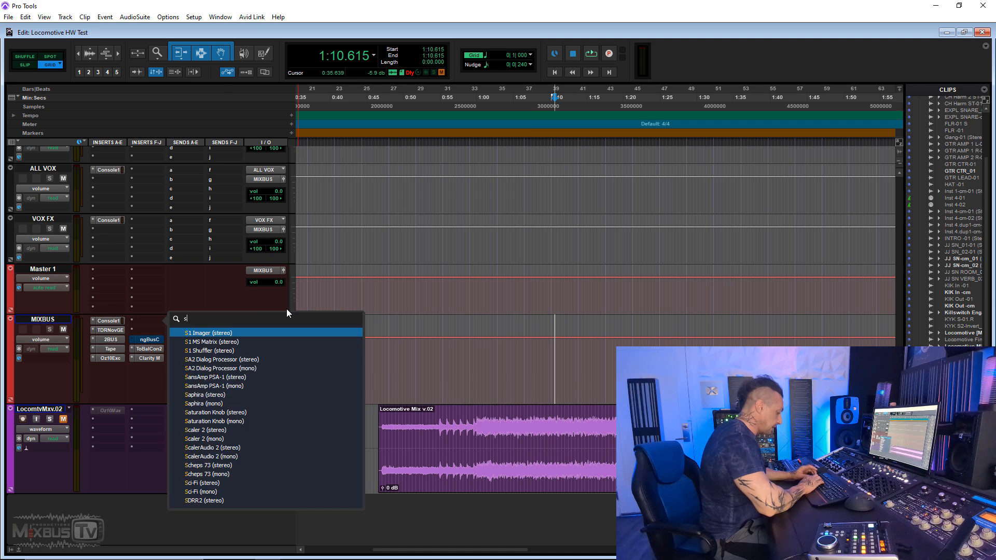
{"action": "type", "text": "aph"}
{"action": "key", "text": "Return"}
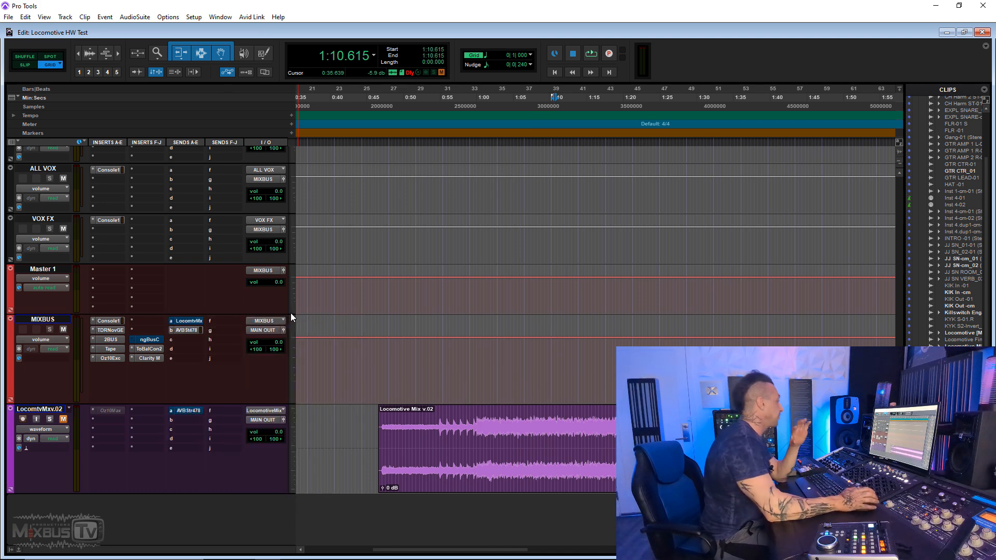
{"action": "left_click_drag", "start_coordinate": [305, 18], "coordinate": [420, 32]}
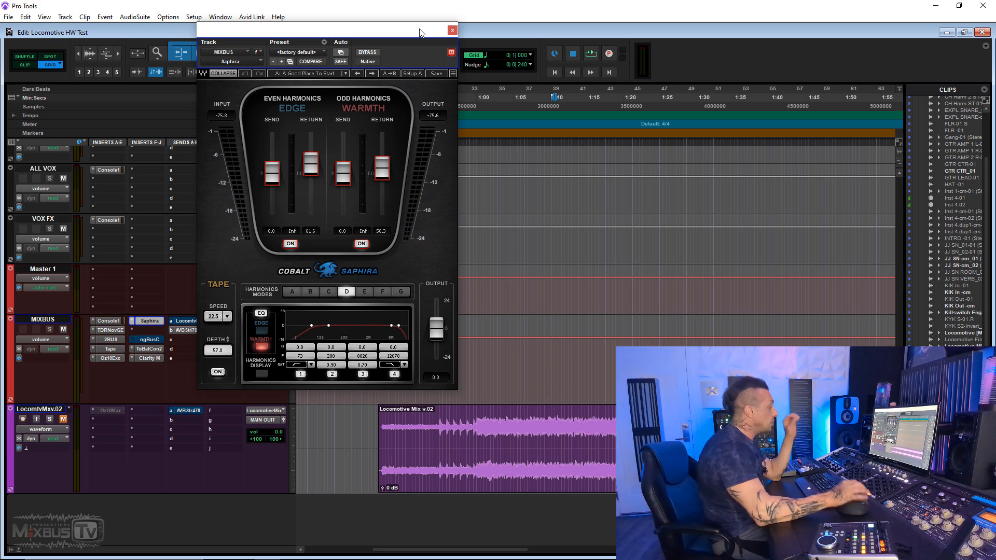
{"action": "left_click", "coordinate": [218, 372]}
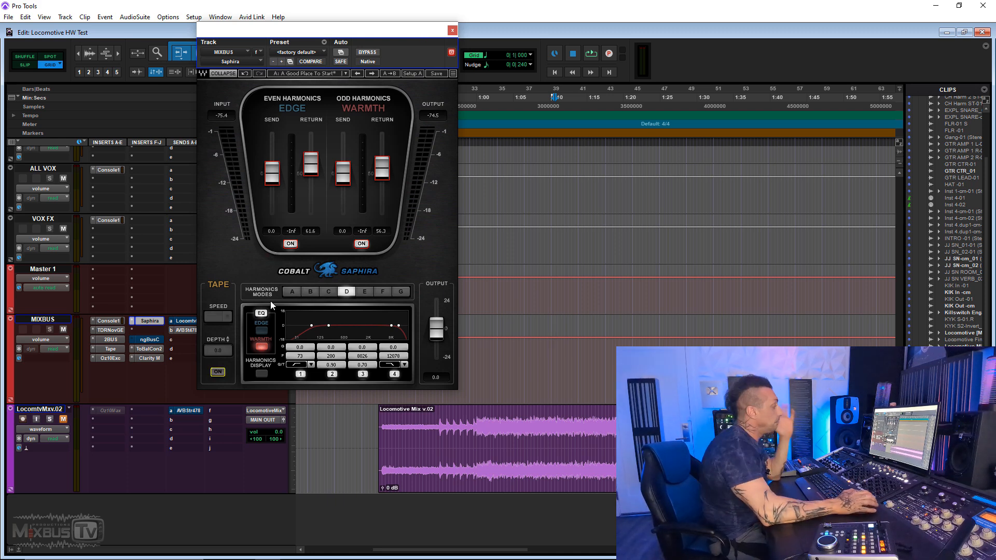
- Play the mix and compare it with Saphira bypassed and engaged
{"action": "key", "text": "space"}
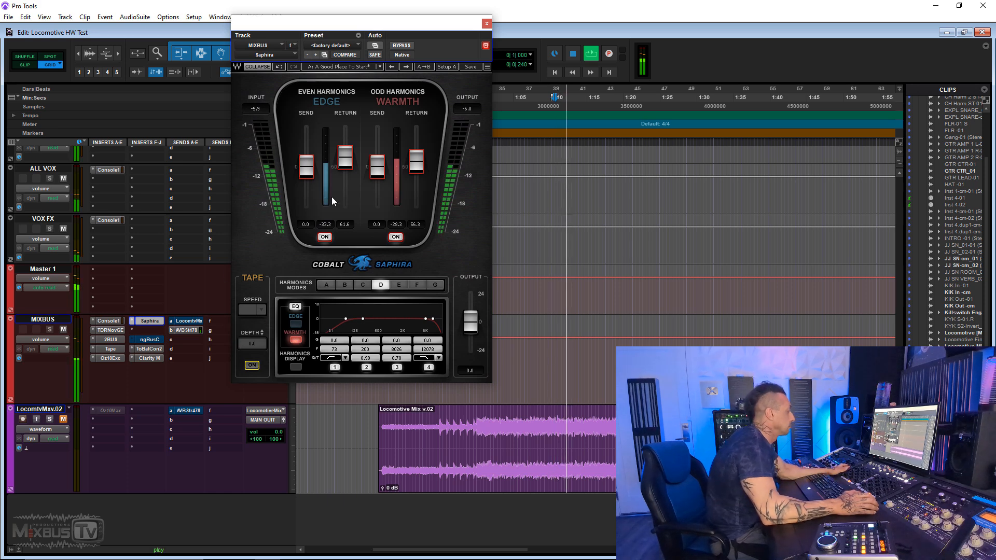
{"action": "left_click", "coordinate": [159, 321], "text": "ctrl"}
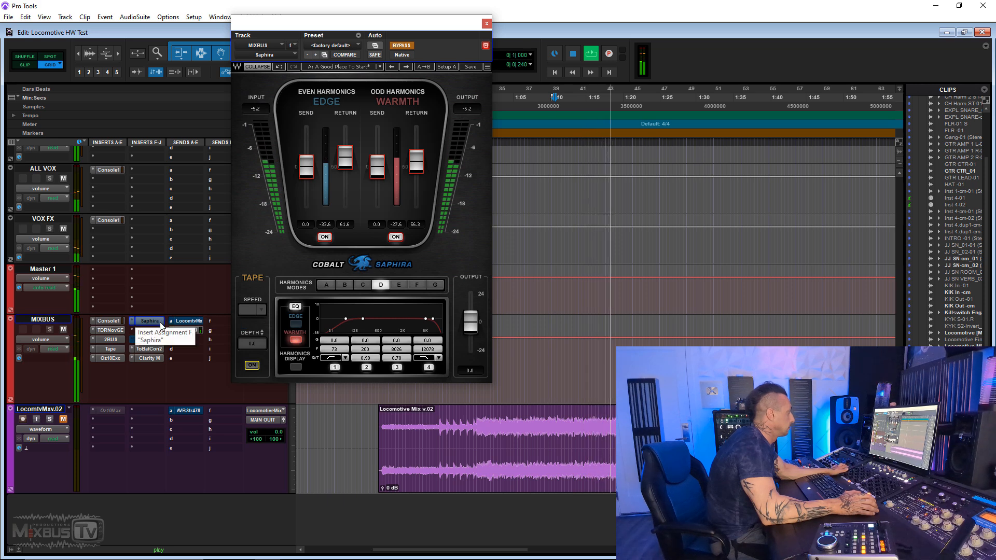
{"action": "right_click", "coordinate": [155, 321]}
{"action": "left_click", "coordinate": [171, 323]}
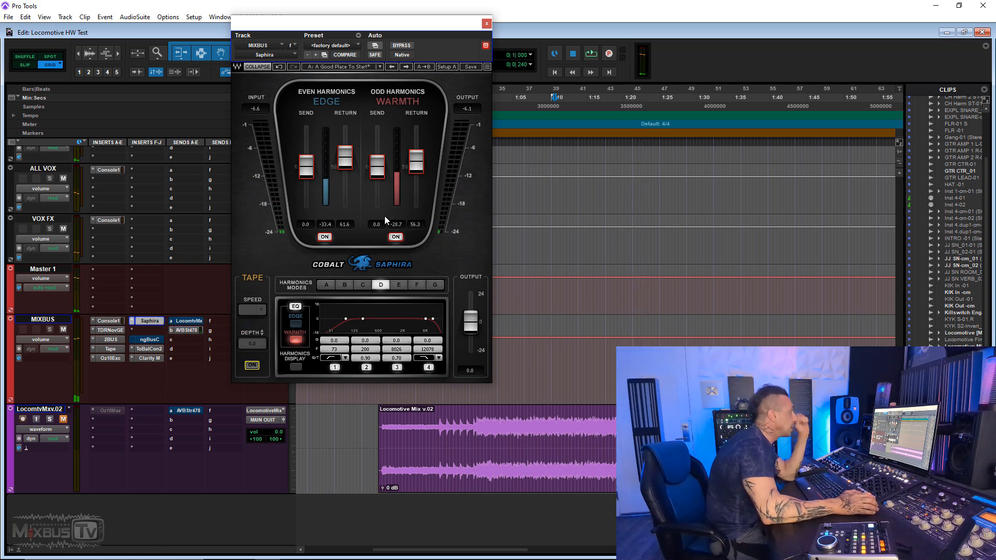
- Audition Saphira's Edge and Warmth returns at 100 in turn, resetting each to 50
{"action": "left_click_drag", "start_coordinate": [344, 158], "coordinate": [345, 127]}
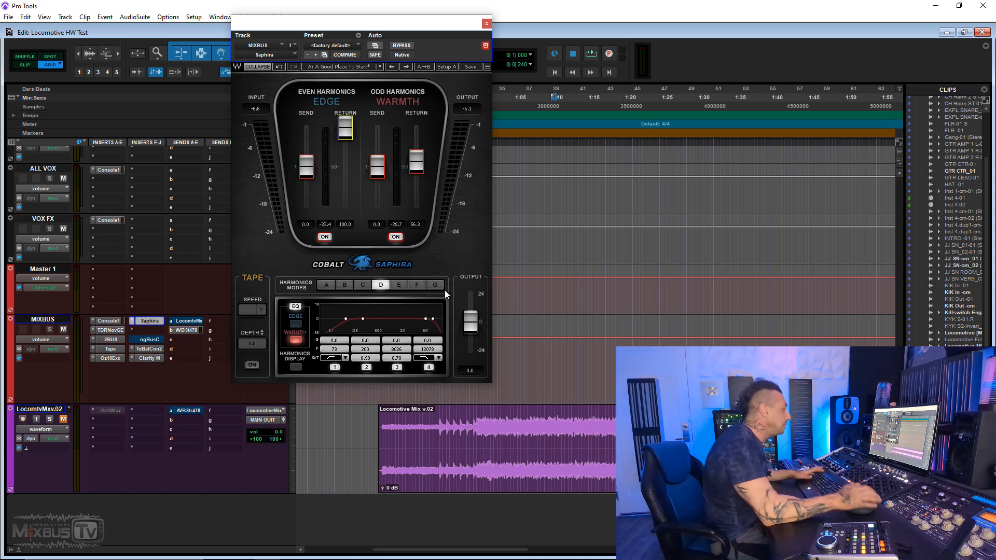
{"action": "key", "text": "space"}
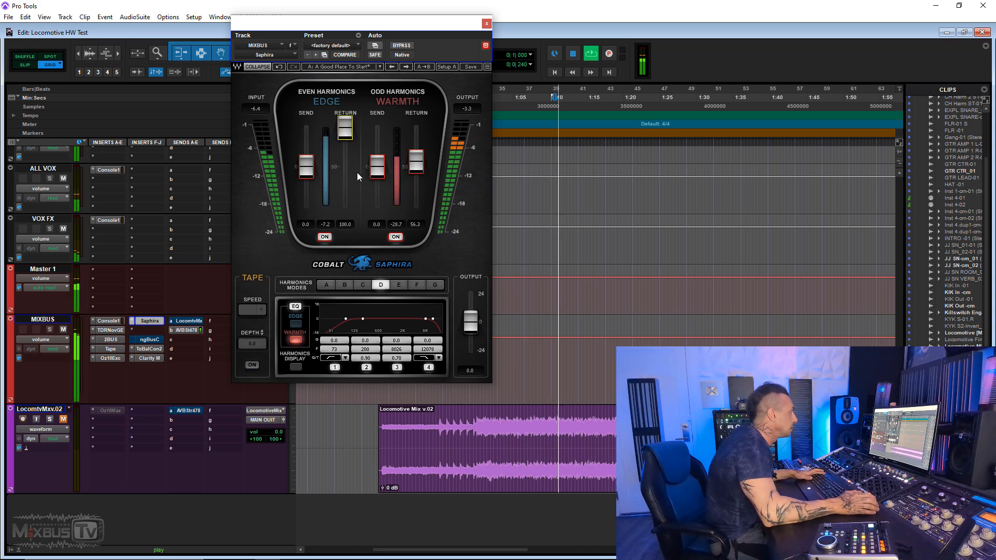
{"action": "left_click", "coordinate": [346, 131], "text": "alt"}
{"action": "left_click_drag", "start_coordinate": [416, 162], "coordinate": [416, 127]}
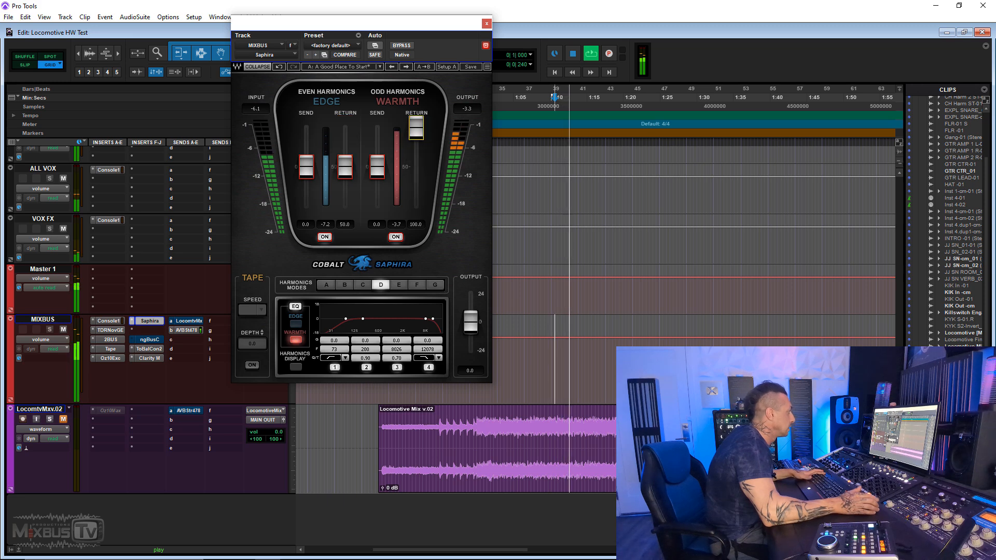
{"action": "left_click", "coordinate": [416, 127], "text": "alt"}
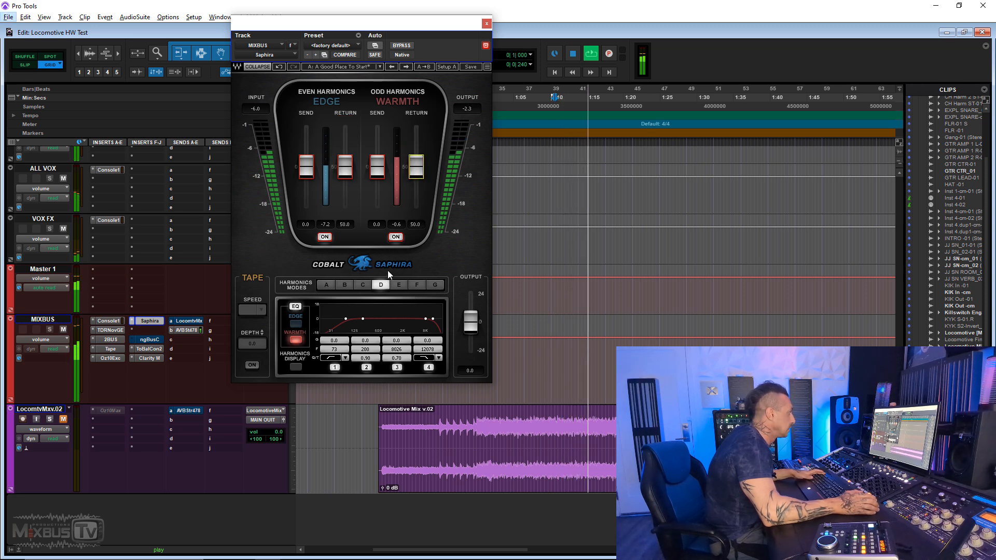
{"action": "key", "text": "space"}
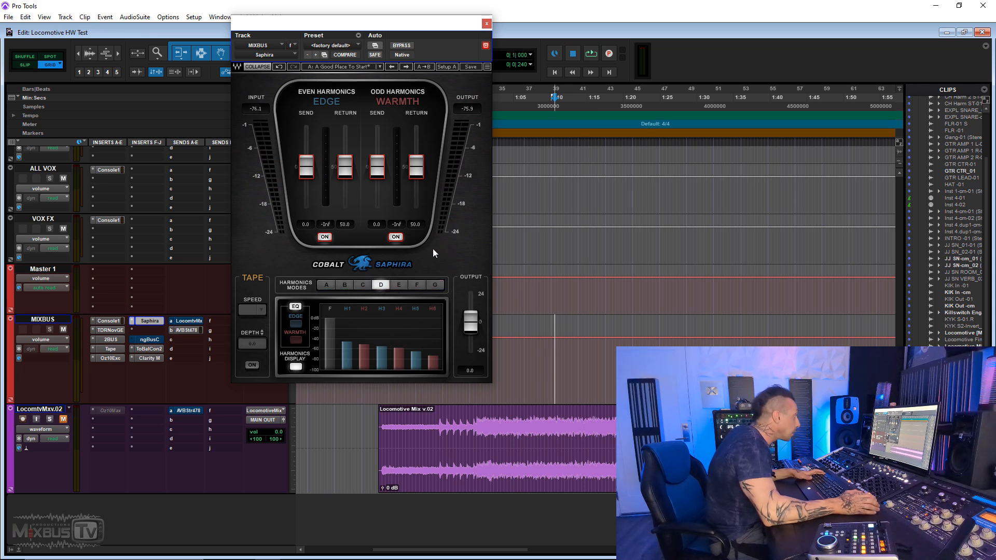
- Audition the Warmth and Edge harmonics separately during playback, raising each return and resetting it to 50
{"action": "key", "text": "space"}
{"action": "left_click_drag", "start_coordinate": [416, 166], "coordinate": [416, 136]}
{"action": "left_click", "coordinate": [419, 172], "text": "alt"}
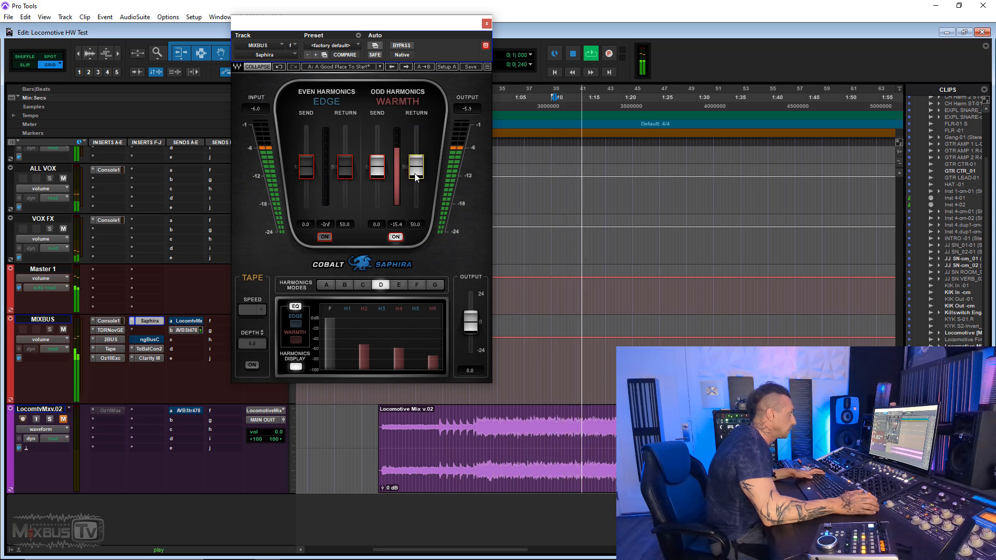
{"action": "left_click", "coordinate": [328, 238]}
{"action": "left_click", "coordinate": [395, 237]}
{"action": "left_click_drag", "start_coordinate": [352, 176], "coordinate": [353, 149]}
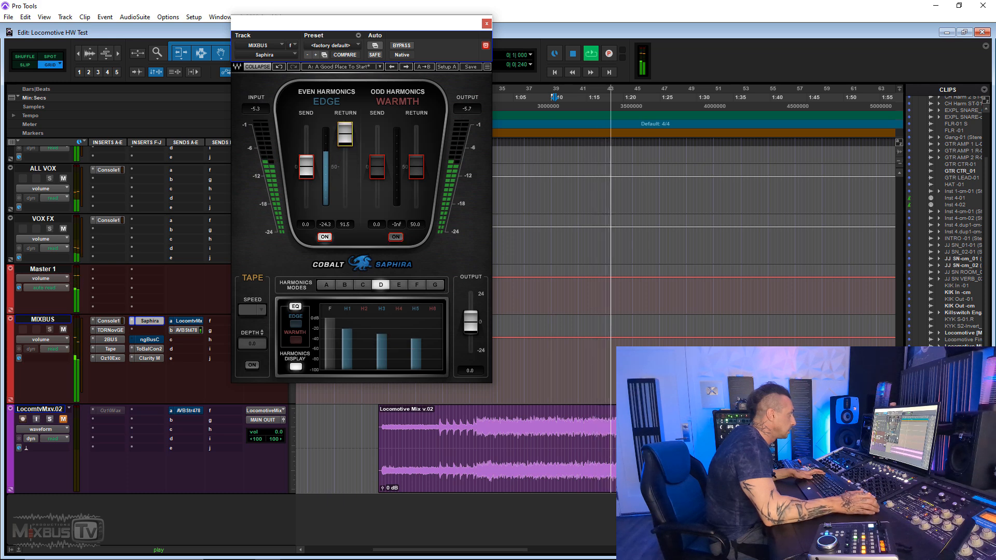
{"action": "left_click", "coordinate": [345, 139], "text": "alt"}
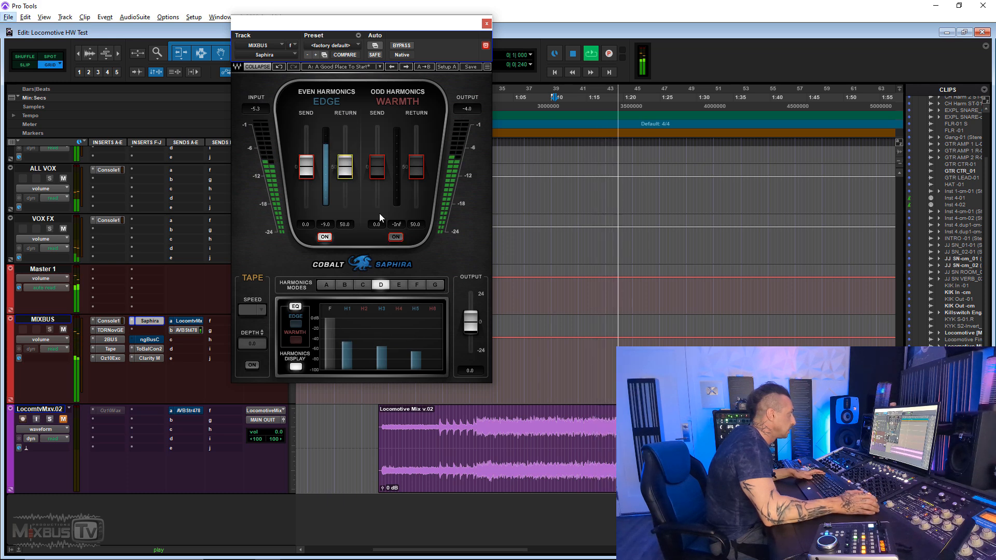
- Enable only the Warmth harmonics, switch off band 4 of the Warmth EQ and lower the Warmth return to 39.3
{"action": "left_click", "coordinate": [330, 238]}
{"action": "left_click", "coordinate": [396, 237]}
{"action": "left_click_drag", "start_coordinate": [416, 154], "coordinate": [416, 144]}
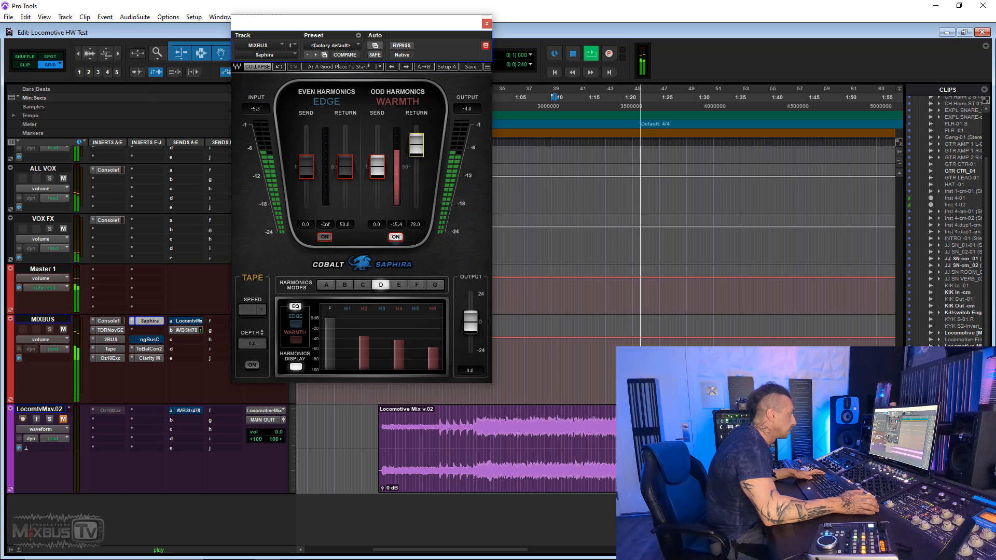
{"action": "left_click", "coordinate": [296, 340]}
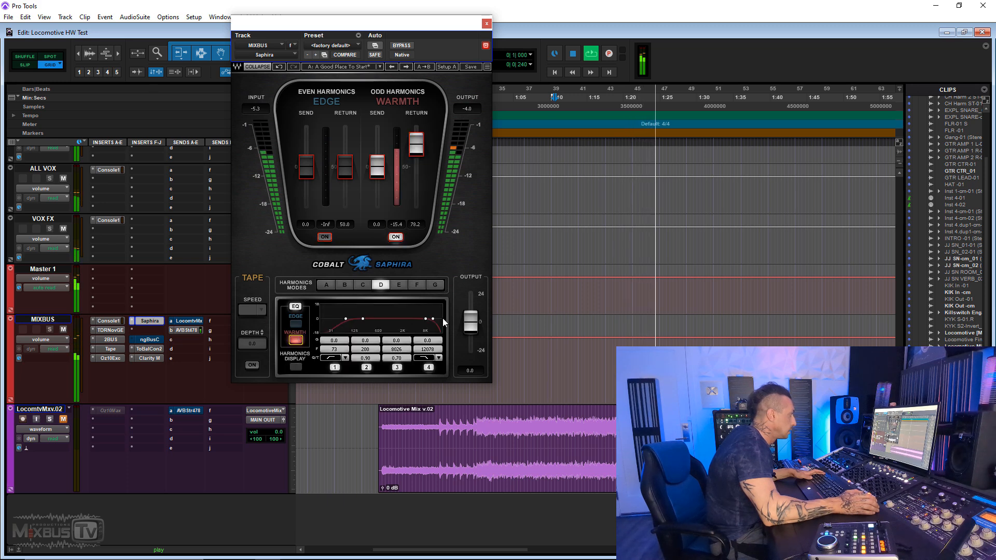
{"action": "left_click", "coordinate": [429, 368]}
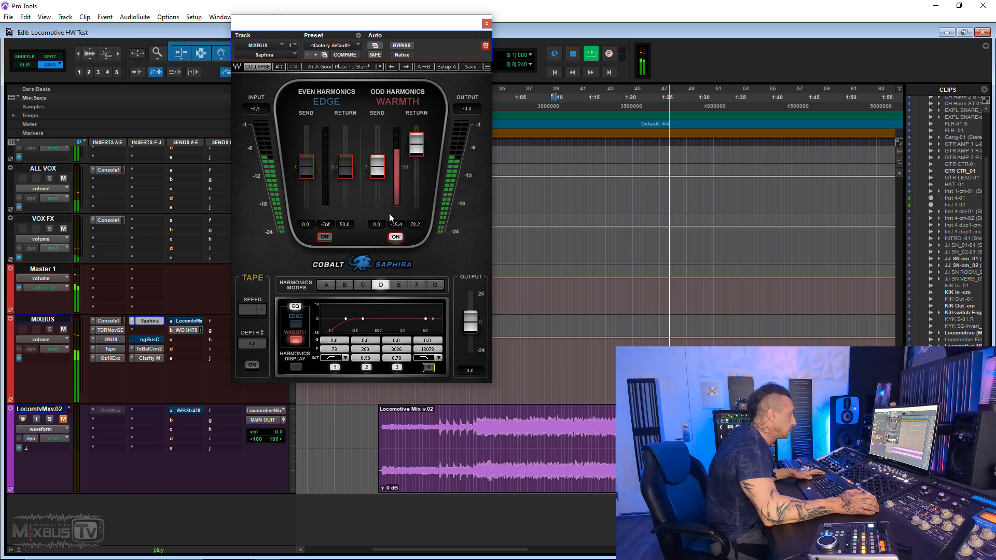
{"action": "left_click_drag", "start_coordinate": [416, 143], "coordinate": [417, 173]}
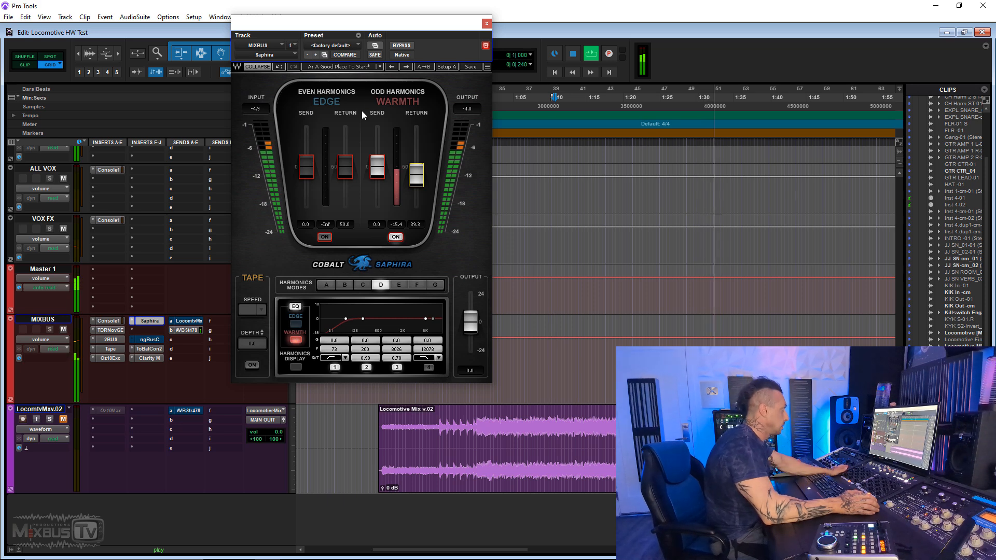
- With Saphira bypassed, set the Warmth send to -3.5, Edge send to -5.4 and Edge return to about 44, enable Edge, and re-engage the plug-in
{"action": "left_click", "coordinate": [401, 45]}
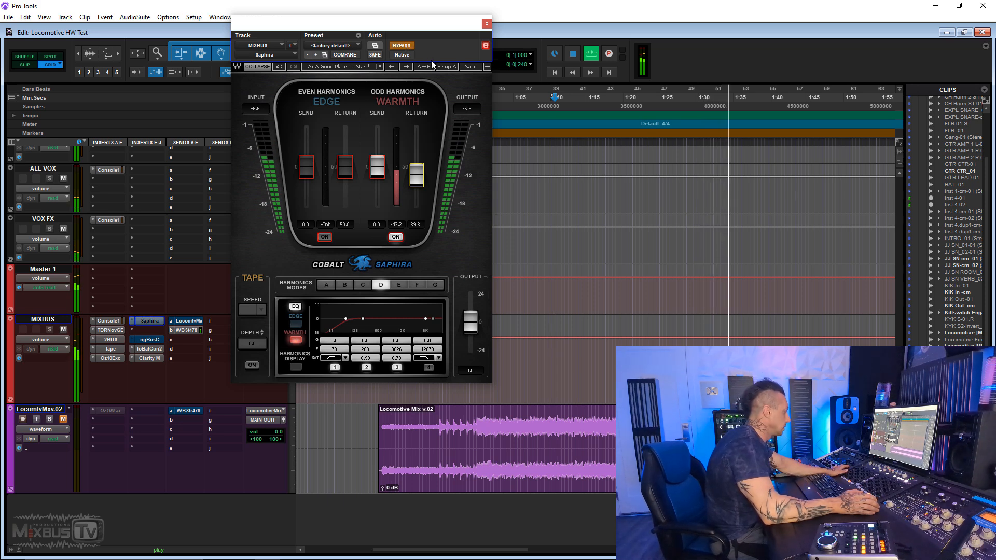
{"action": "left_click_drag", "start_coordinate": [385, 179], "coordinate": [385, 185]}
{"action": "left_click_drag", "start_coordinate": [306, 166], "coordinate": [345, 171]}
{"action": "left_click", "coordinate": [324, 237]}
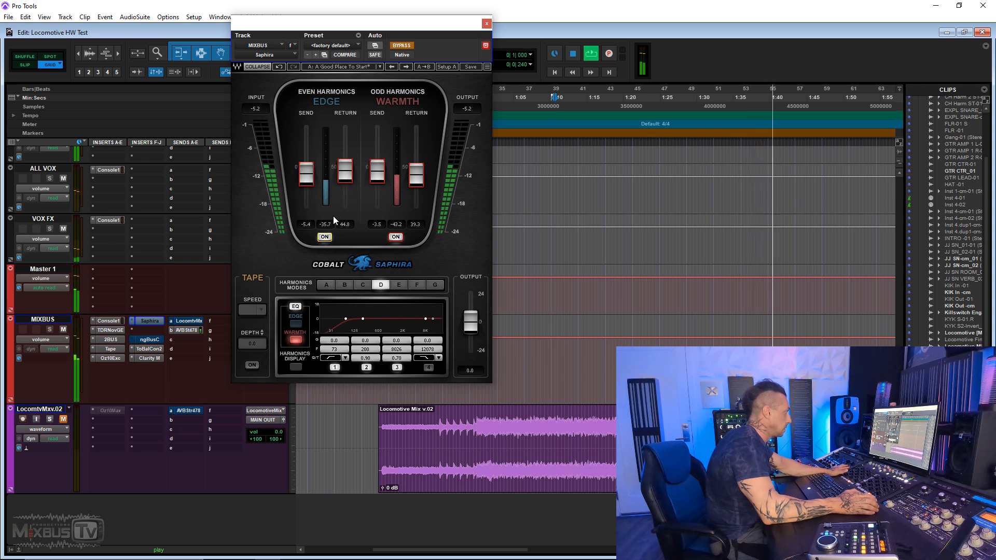
{"action": "left_click", "coordinate": [402, 46]}
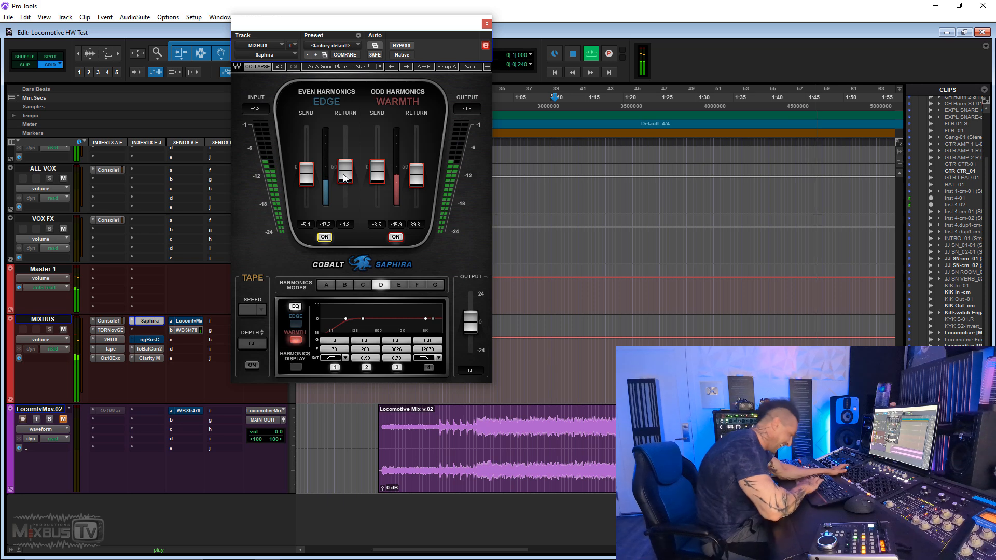
- Stop playback, switch off the Edge harmonics and raise the Warmth return to 42.5
{"action": "key", "text": "space"}
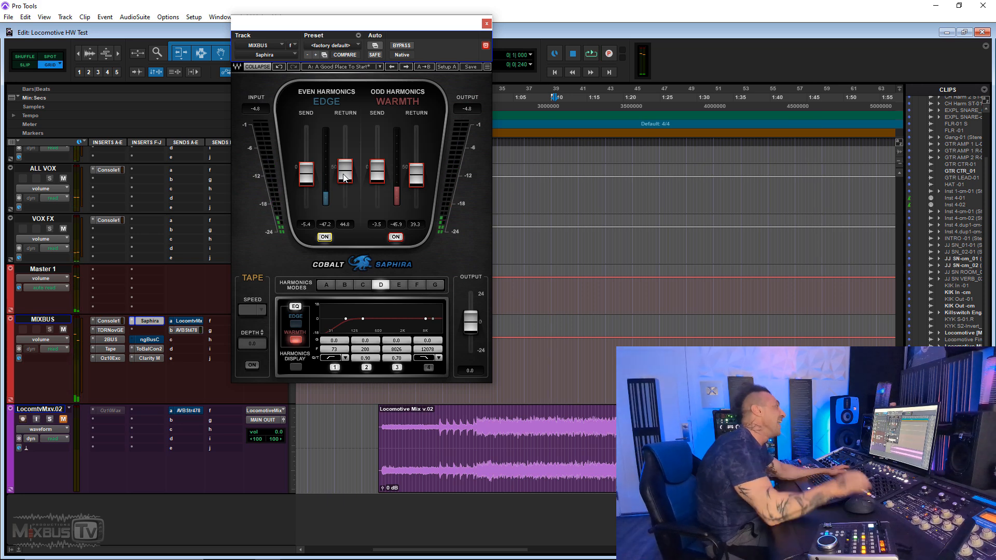
{"action": "left_click", "coordinate": [325, 237]}
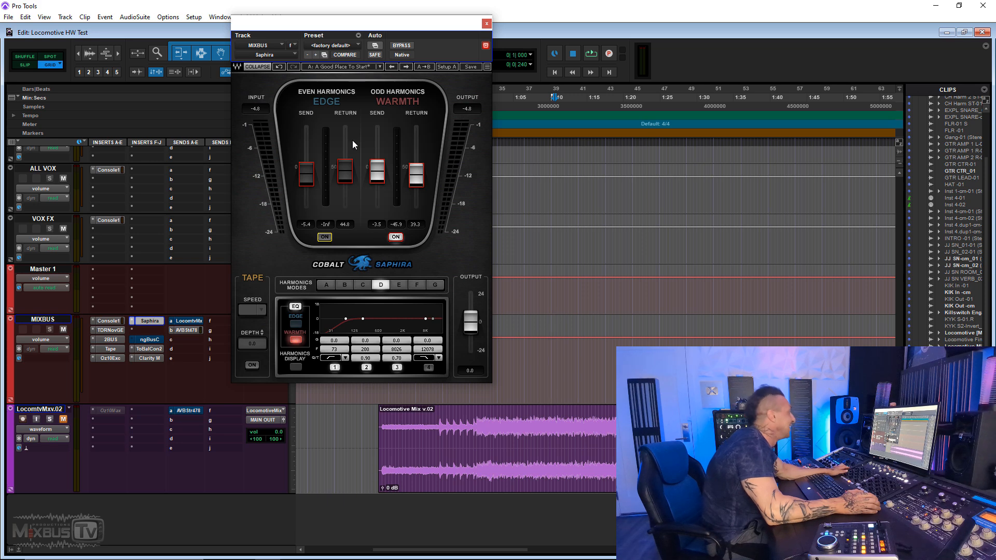
{"action": "left_click_drag", "start_coordinate": [416, 175], "coordinate": [416, 172]}
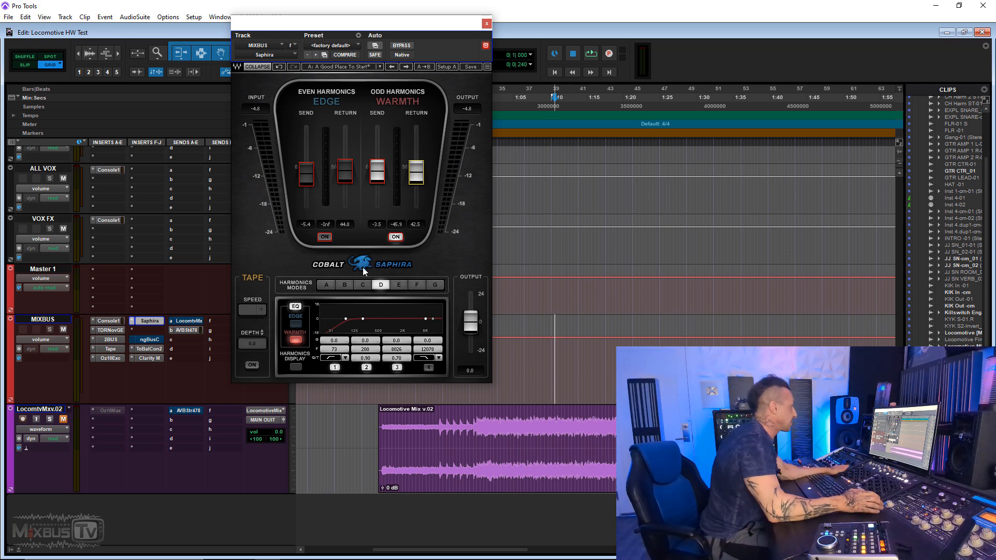
- Play the mix and compare the Warmth-only Saphira setting against bypass, ending with the plug-in engaged
{"action": "key", "text": "space"}
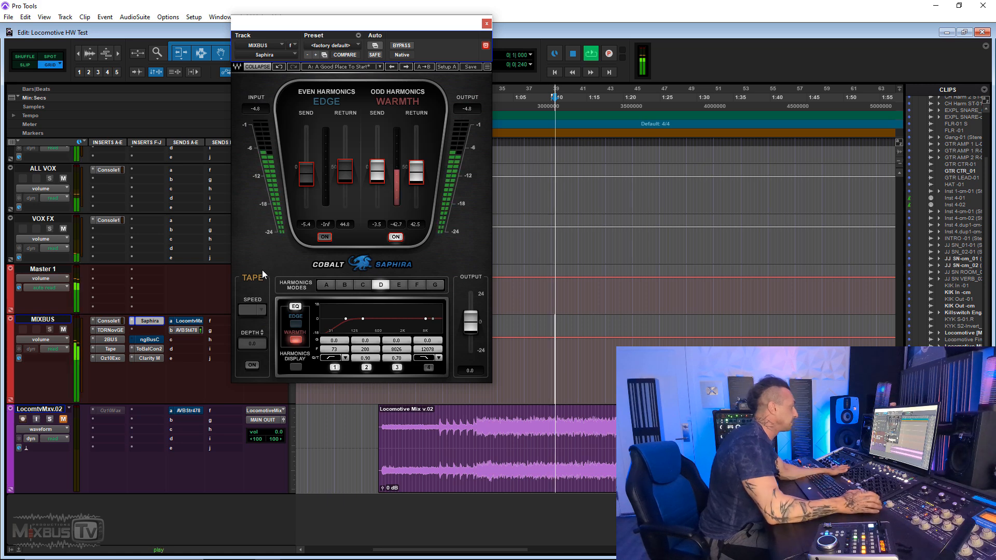
{"action": "left_click", "coordinate": [404, 44]}
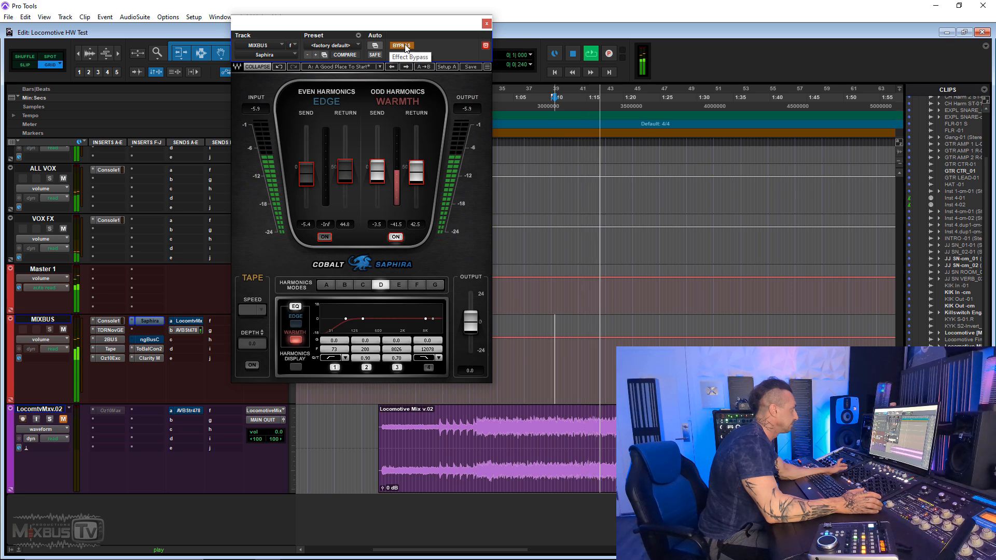
{"action": "left_click", "coordinate": [402, 45]}
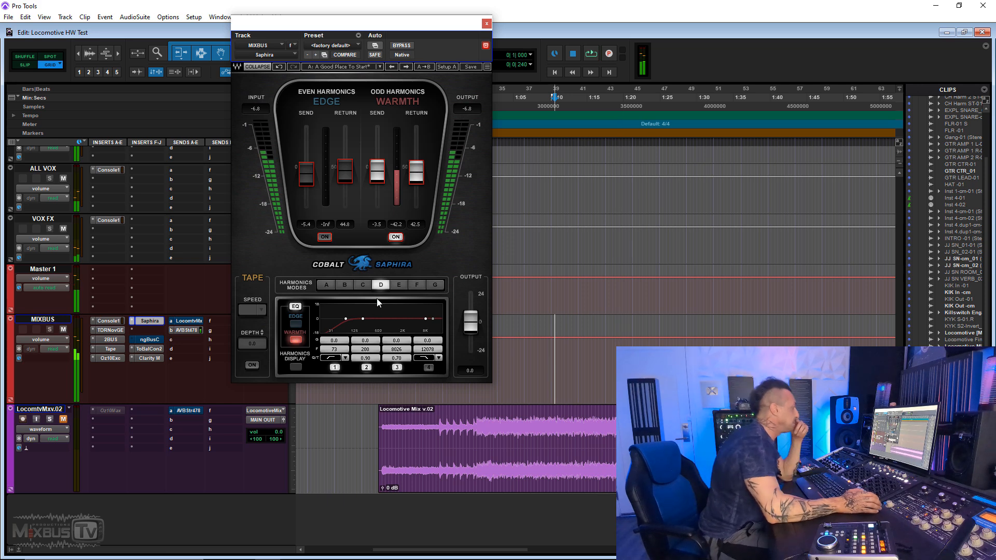
- Switch Saphira to harmonics mode B with the harmonics display shown, and set the Warmth return to 44.9 during playback
{"action": "left_click", "coordinate": [344, 286]}
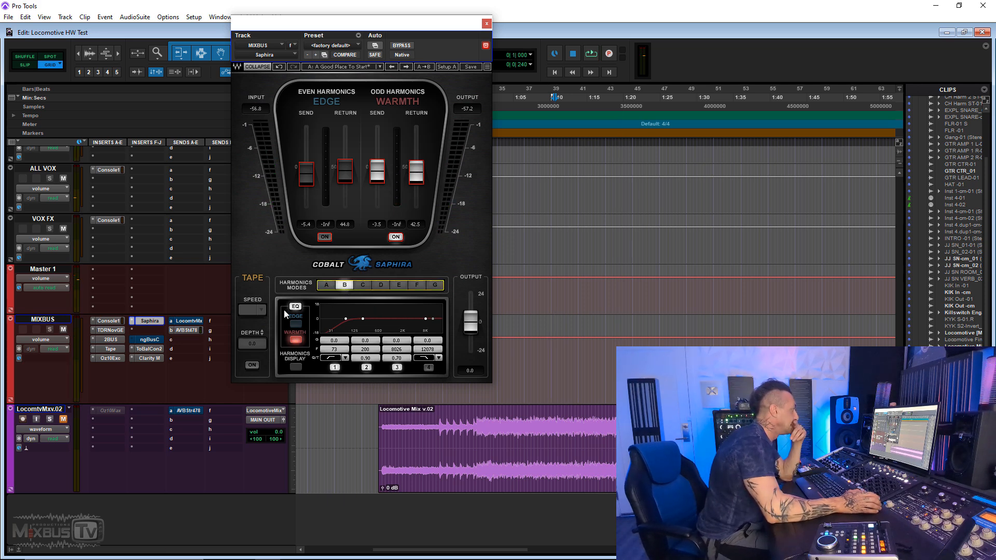
{"action": "left_click", "coordinate": [295, 368]}
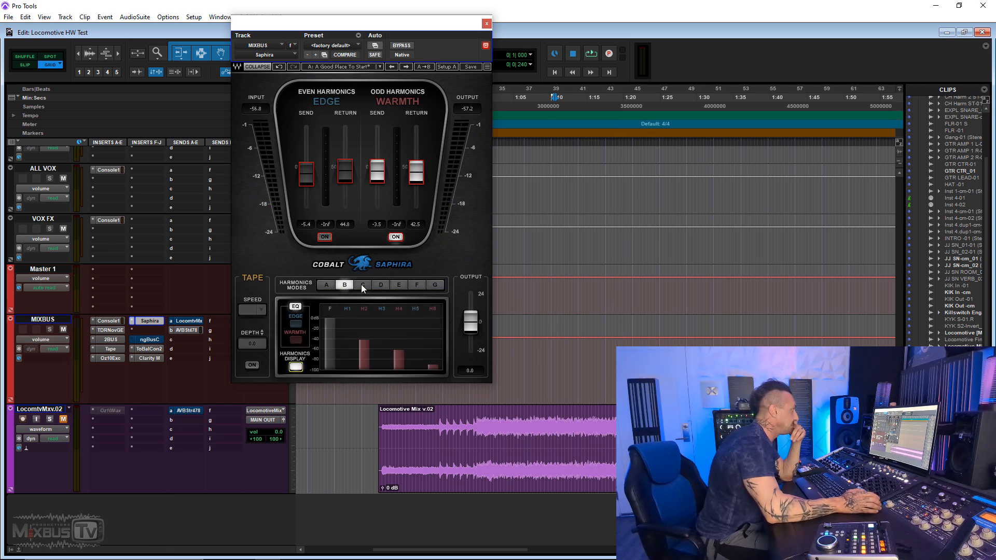
{"action": "key", "text": "space"}
{"action": "mouse_move", "coordinate": [416, 171]}
{"action": "left_mouse_down"}
{"action": "mouse_move", "coordinate": [416, 128]}
{"action": "mouse_move", "coordinate": [416, 171]}
{"action": "left_mouse_up"}
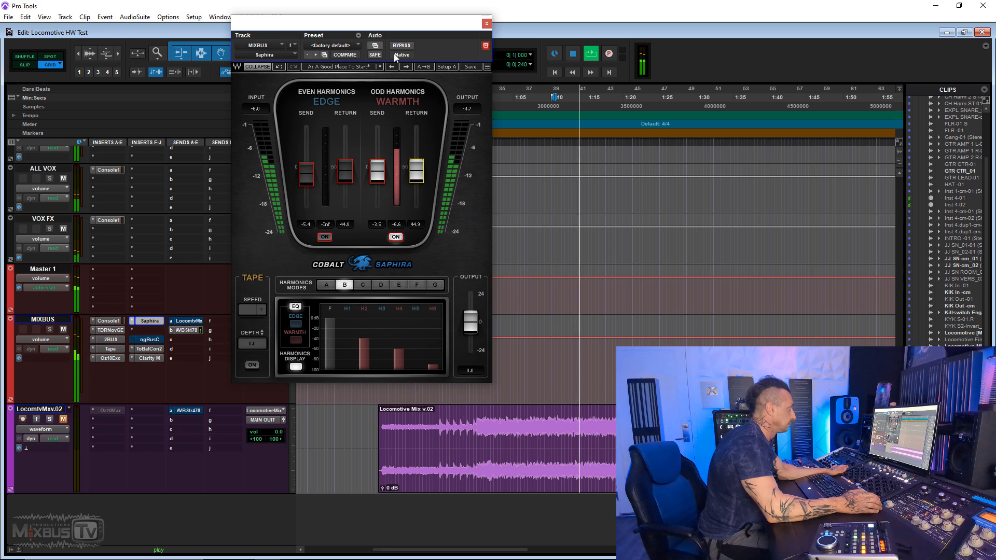
- Bypass Saphira, lower the Warmth send to -10.7 and re-engage the plug-in while the mix plays
{"action": "left_click", "coordinate": [410, 49]}
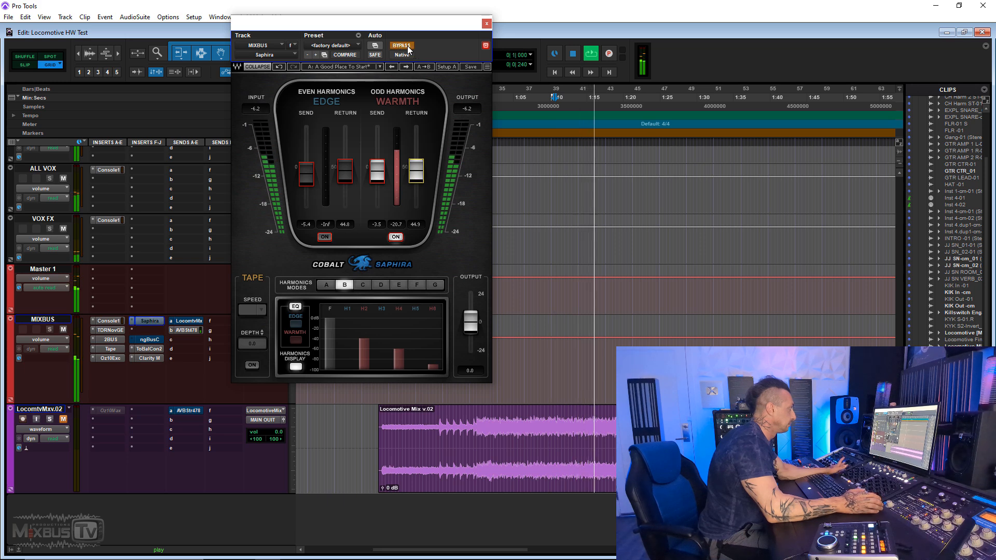
{"action": "left_click_drag", "start_coordinate": [378, 171], "coordinate": [377, 181]}
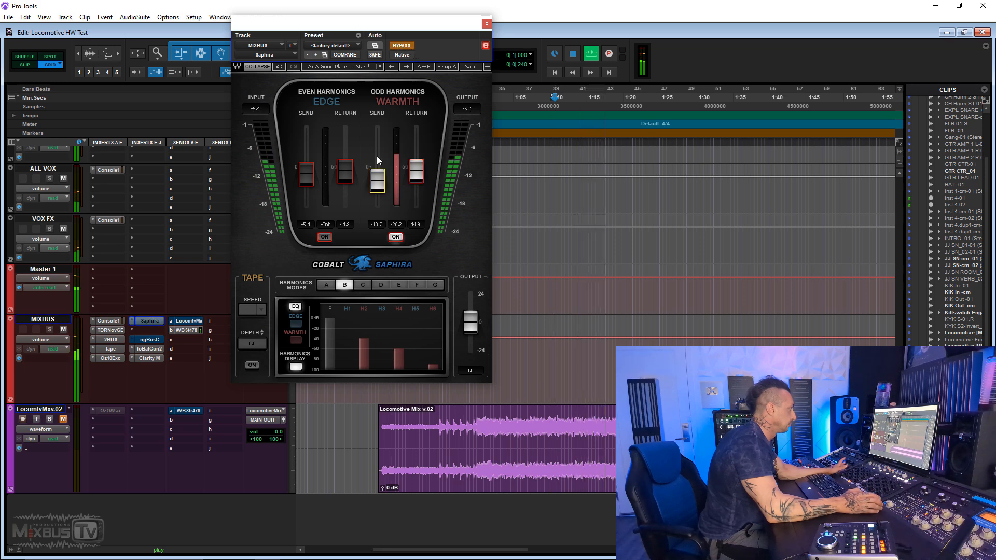
{"action": "left_click", "coordinate": [404, 45]}
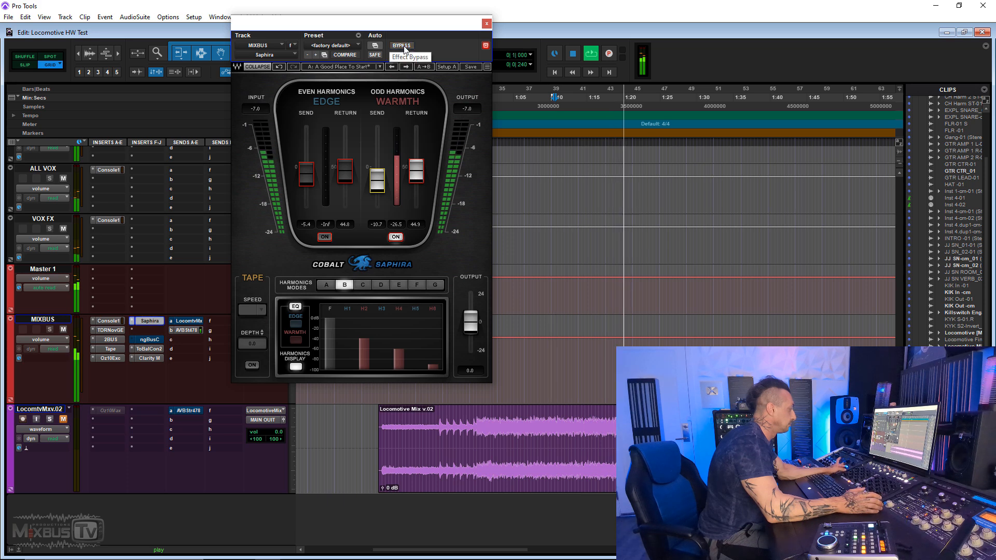
- Compare Saphira against bypass during playback while setting the Warmth send to -9.6 and the Warmth return to 42.5
{"action": "left_click", "coordinate": [403, 46]}
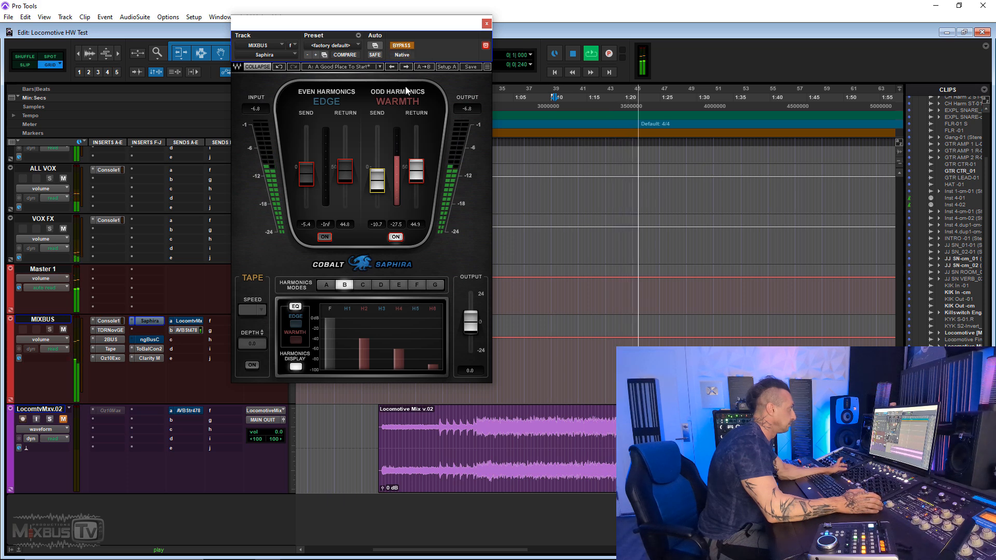
{"action": "left_click", "coordinate": [402, 45]}
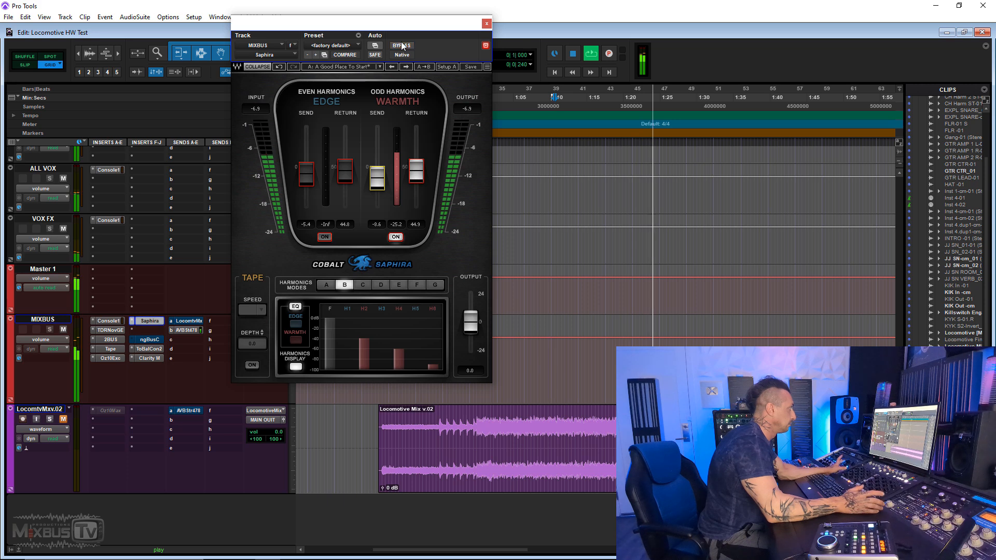
{"action": "left_click_drag", "start_coordinate": [417, 180], "coordinate": [417, 182]}
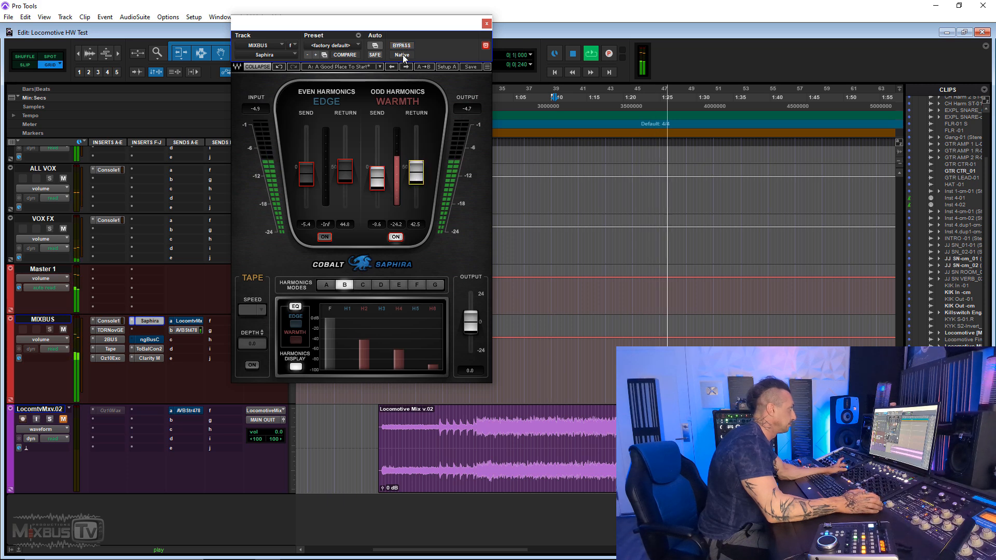
{"action": "left_click", "coordinate": [403, 46]}
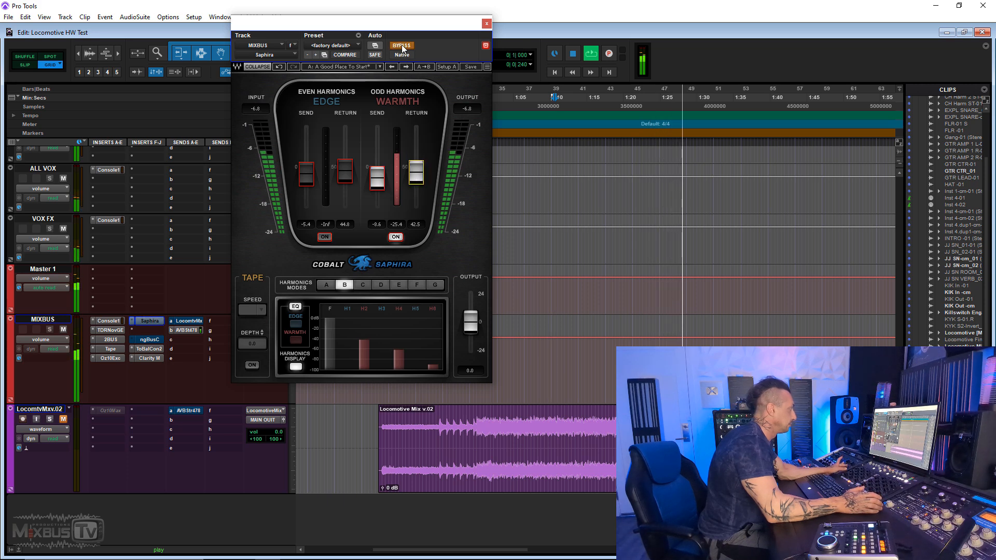
{"action": "left_click", "coordinate": [402, 45]}
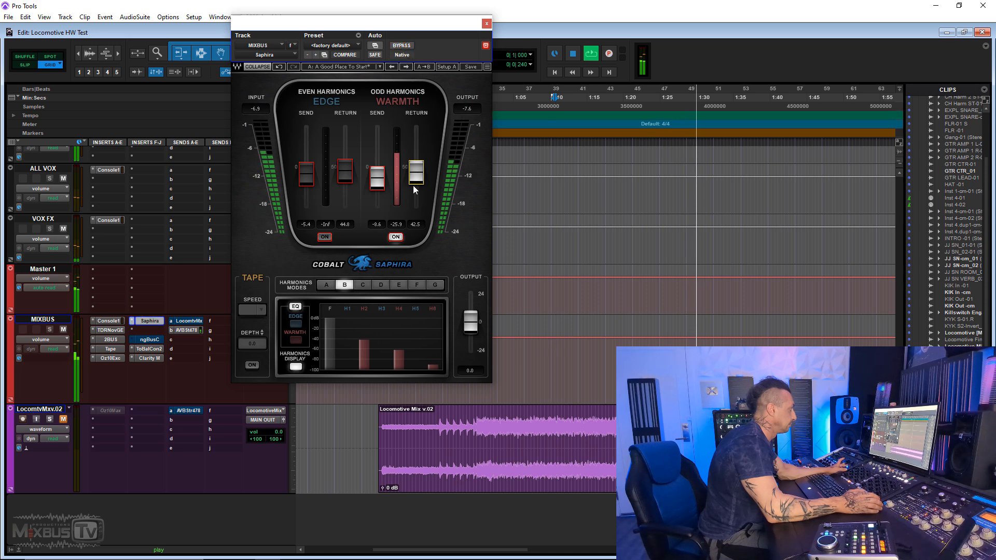
- Show Saphira's Warmth EQ, enable the high-cut filter on band 4 and set its frequency to 12342 Hz
{"action": "left_click", "coordinate": [296, 340]}
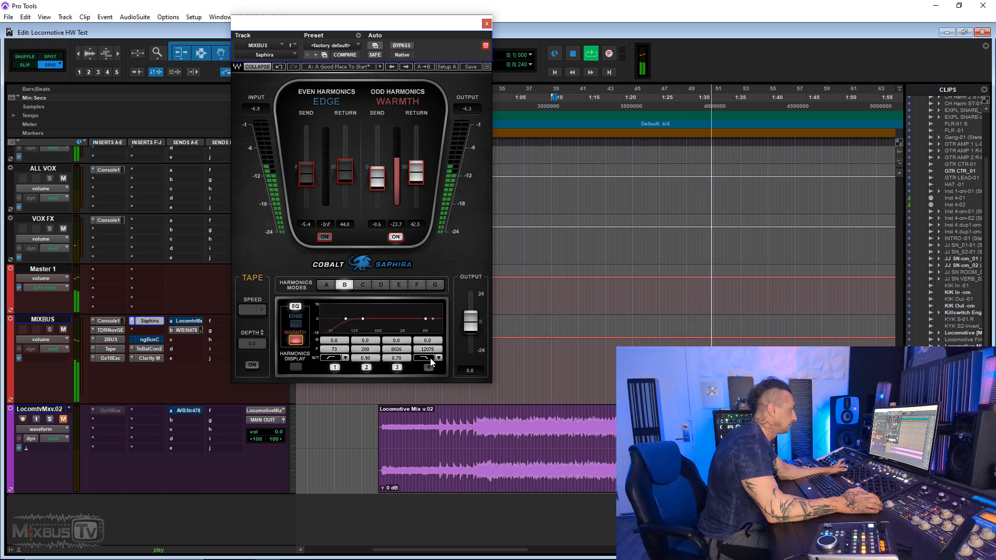
{"action": "left_click", "coordinate": [431, 359]}
{"action": "left_click", "coordinate": [454, 374]}
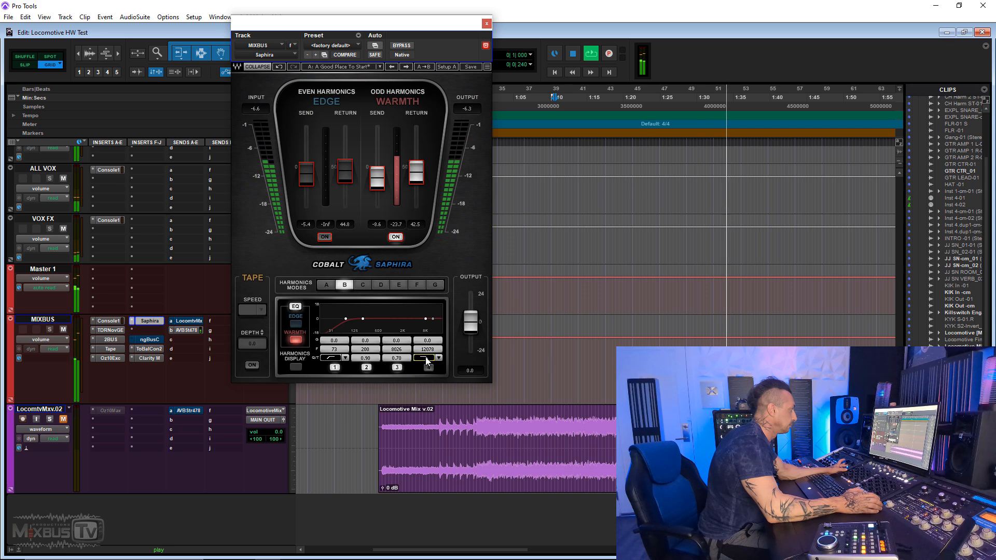
{"action": "left_click", "coordinate": [429, 367]}
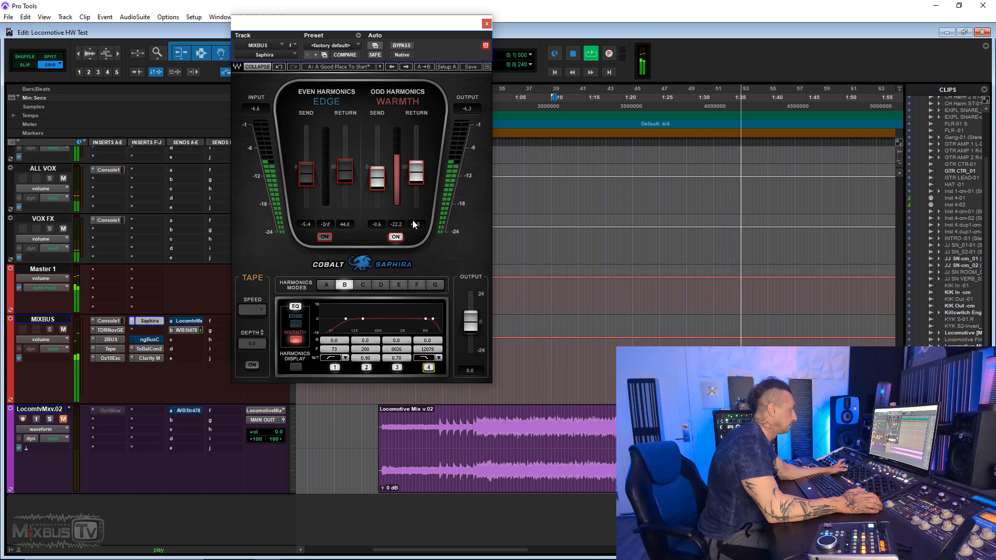
{"action": "mouse_move", "coordinate": [429, 349]}
{"action": "left_mouse_down"}
{"action": "mouse_move", "coordinate": [429, 366]}
{"action": "mouse_move", "coordinate": [429, 350]}
{"action": "left_mouse_up"}
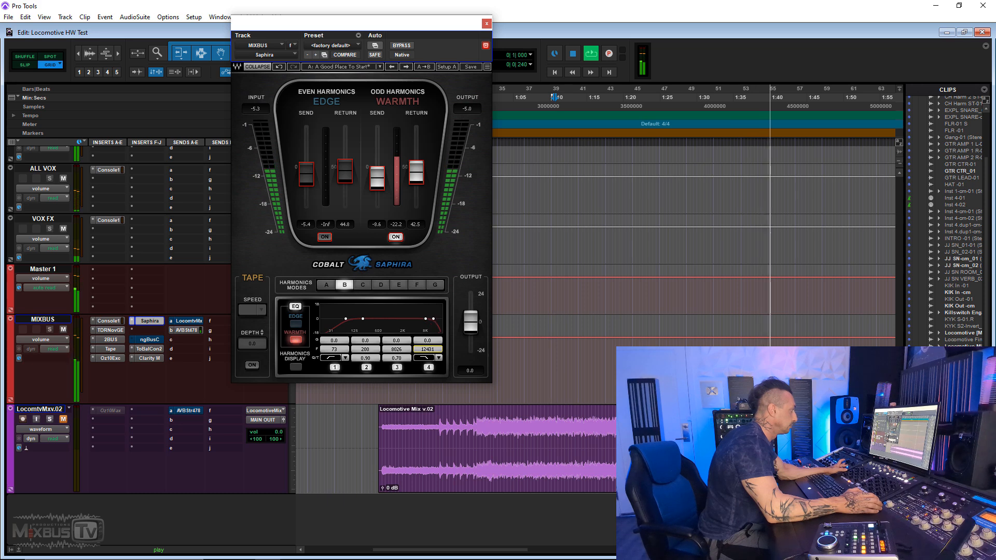
- Lower Saphira's Warmth return to 33.3 while comparing the filtered setting against bypass during playback
{"action": "left_click", "coordinate": [395, 47]}
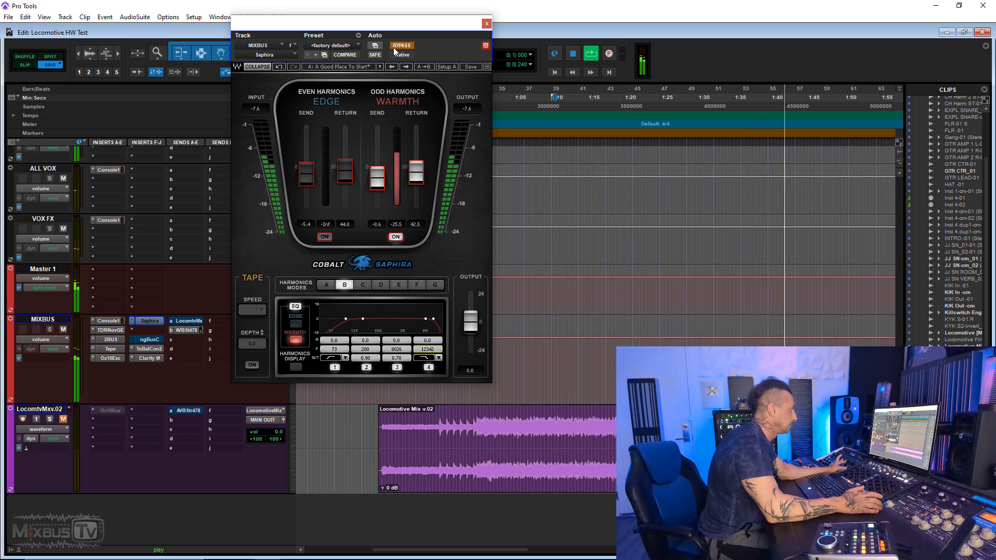
{"action": "left_click", "coordinate": [395, 47]}
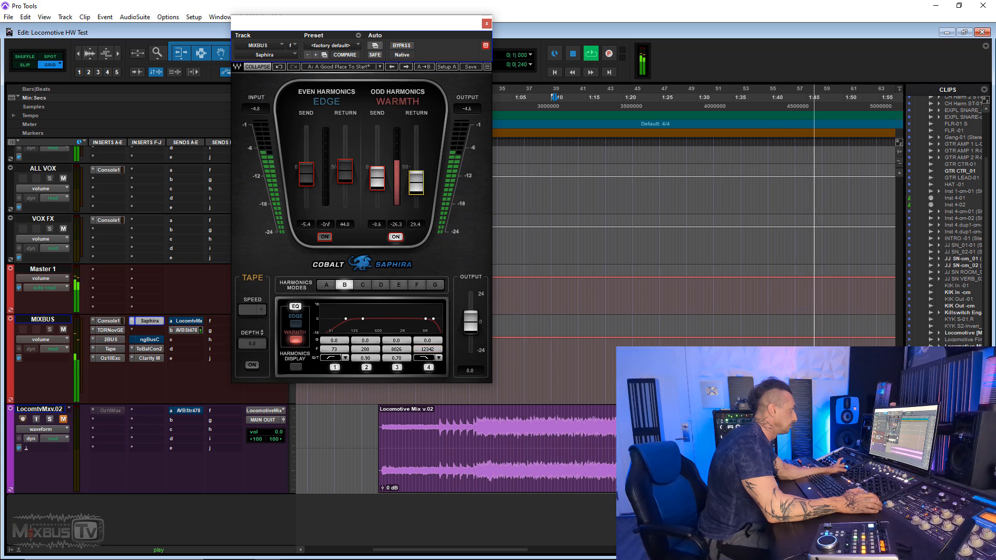
{"action": "left_click", "coordinate": [403, 46]}
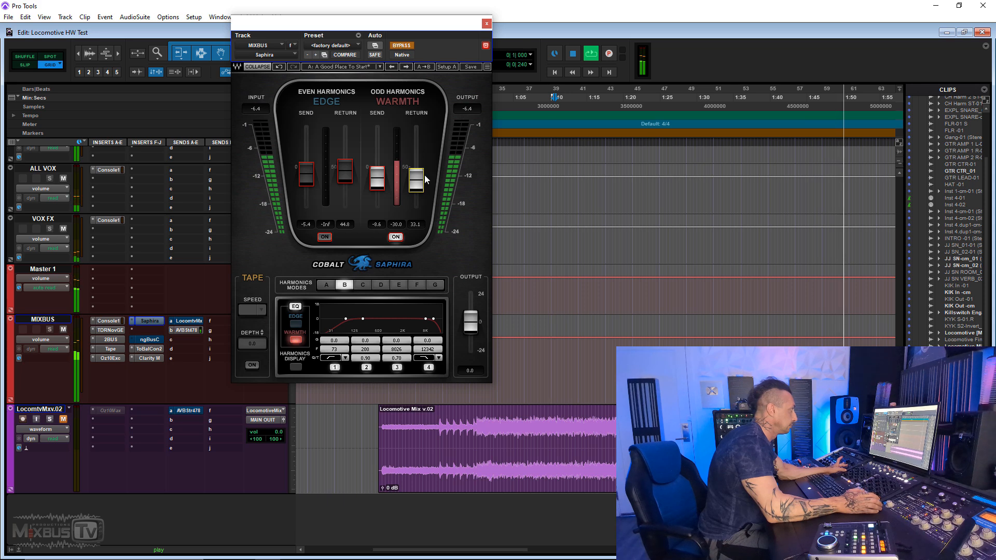
{"action": "left_click", "coordinate": [402, 46]}
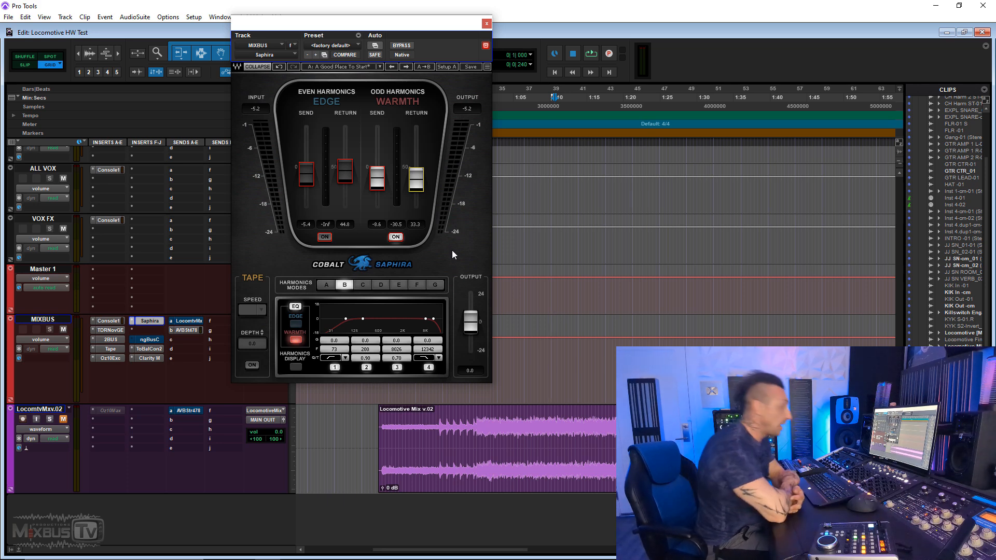
{"action": "left_click", "coordinate": [401, 46]}
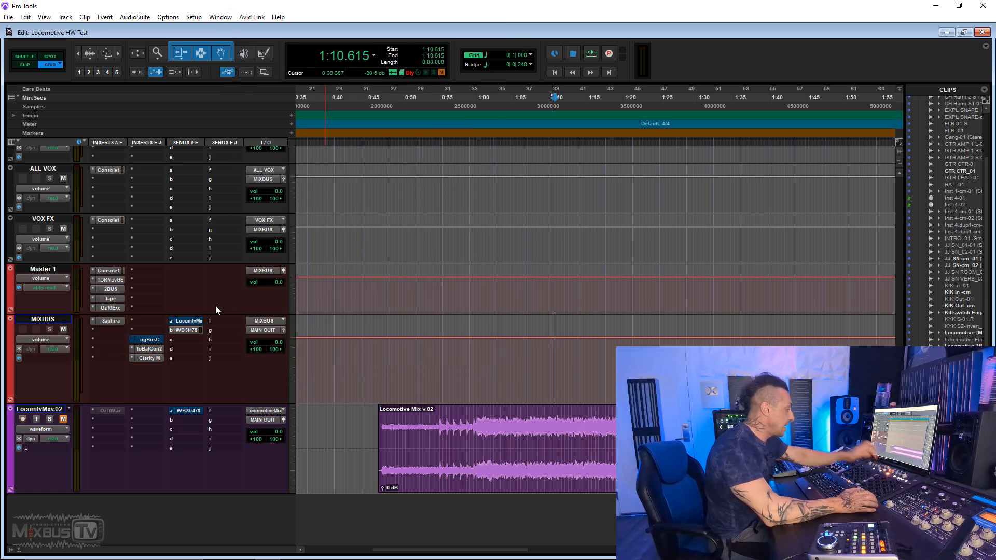
- Insert the McDSP MC303 on the MIXBUS track after Saphira and set its upper crossover to 7073.5 Hz
{"action": "left_click", "coordinate": [113, 330]}
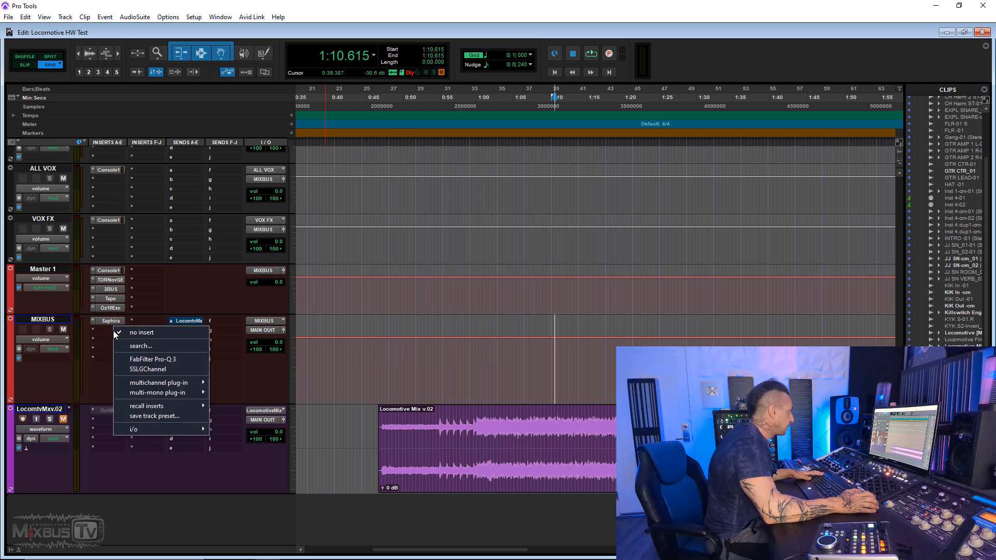
{"action": "mouse_move", "coordinate": [196, 383]}
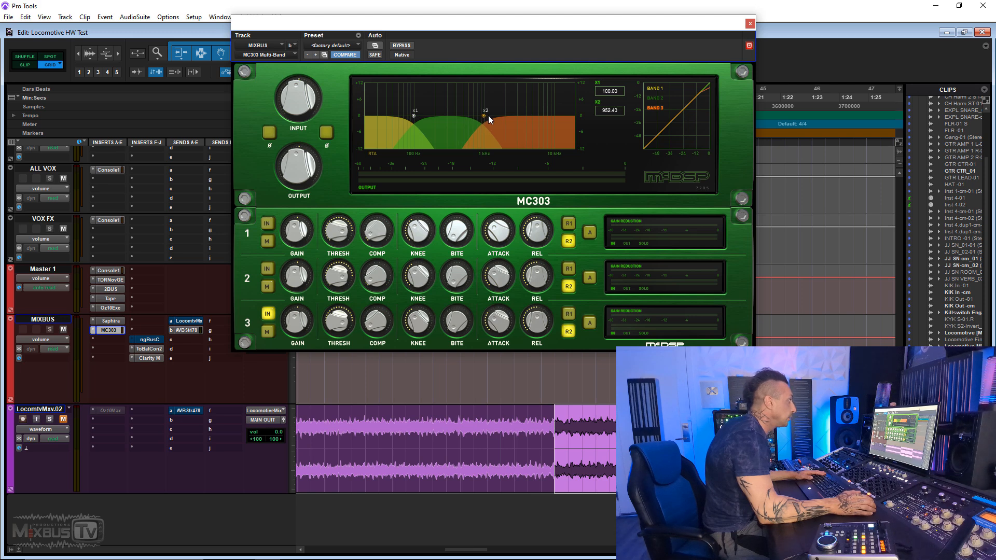
{"action": "left_click_drag", "start_coordinate": [501, 120], "coordinate": [522, 122]}
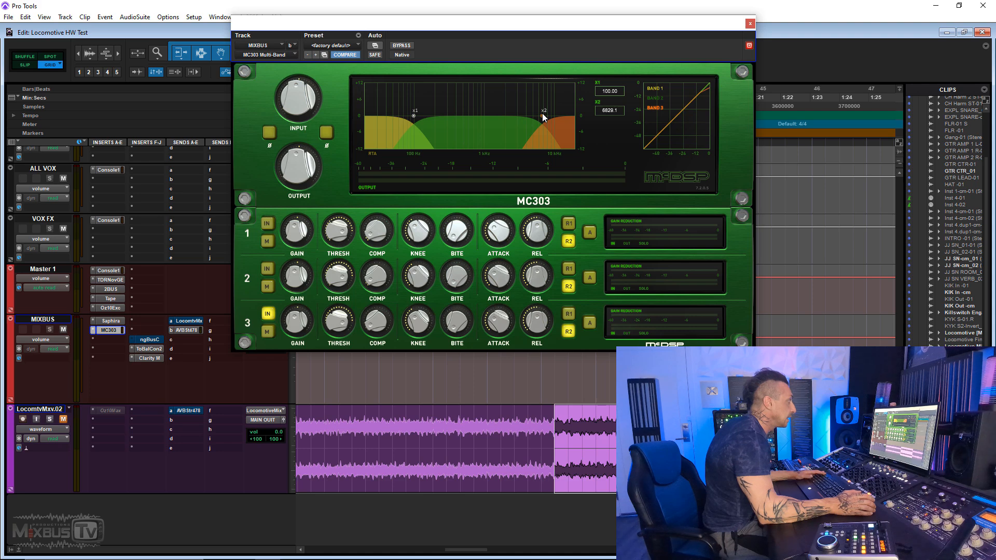
{"action": "key", "text": "space"}
{"action": "left_click_drag", "start_coordinate": [338, 332], "coordinate": [341, 315]}
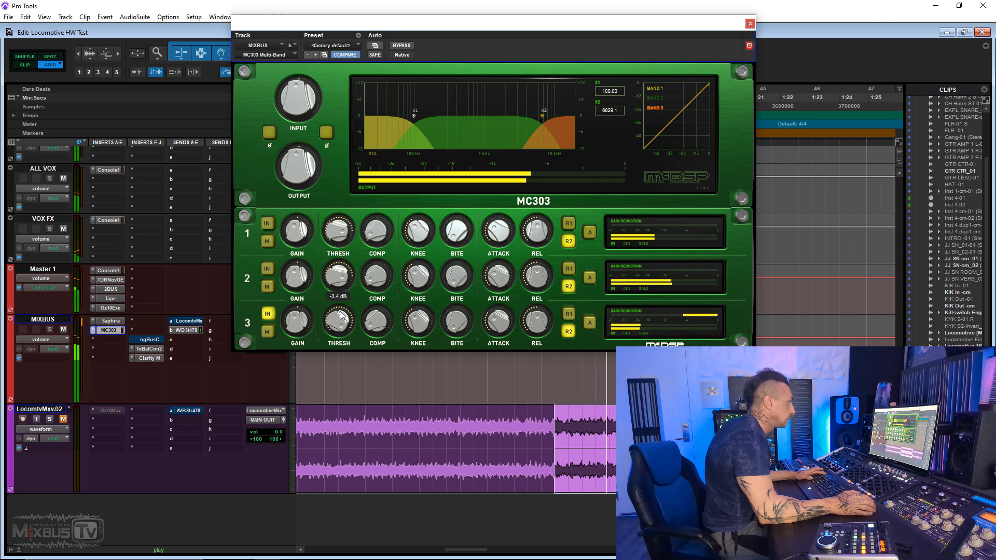
{"action": "left_click_drag", "start_coordinate": [618, 110], "coordinate": [618, 108]}
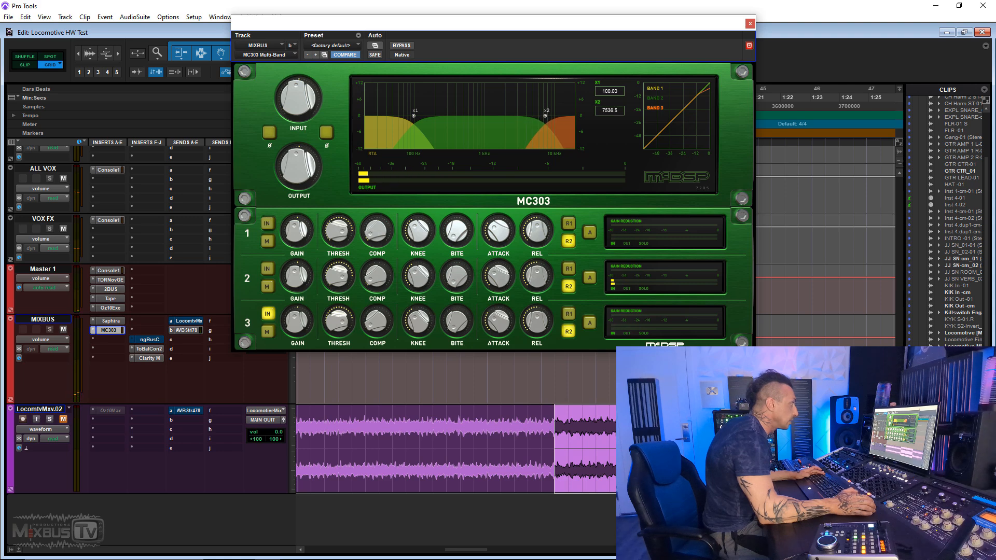
{"action": "left_click_drag", "start_coordinate": [610, 110], "coordinate": [610, 116]}
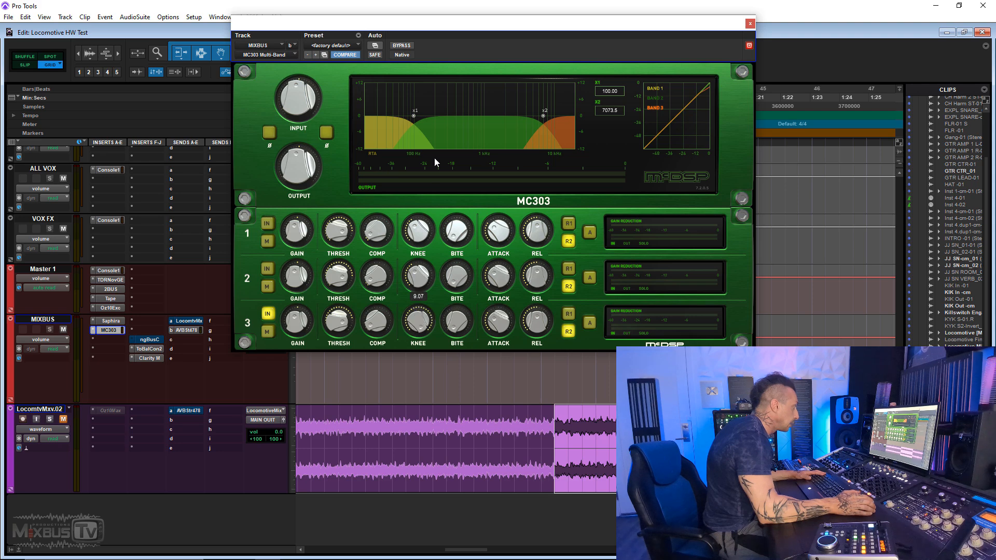
- Set MC303 band 3 to a 15.00 knee and a -29.7 dB threshold, and check it against bypass during playback
{"action": "left_click_drag", "start_coordinate": [432, 402], "coordinate": [426, 333]}
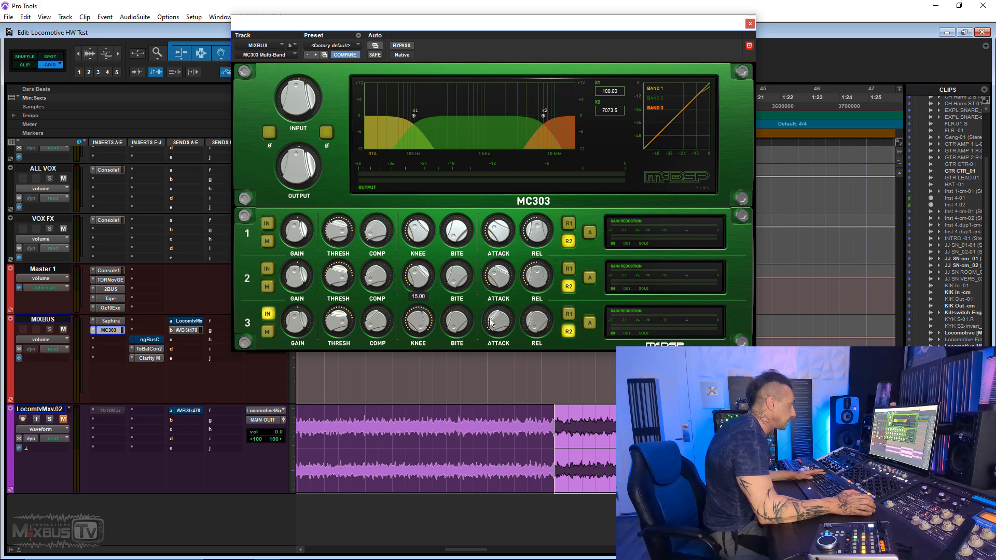
{"action": "key", "text": "space"}
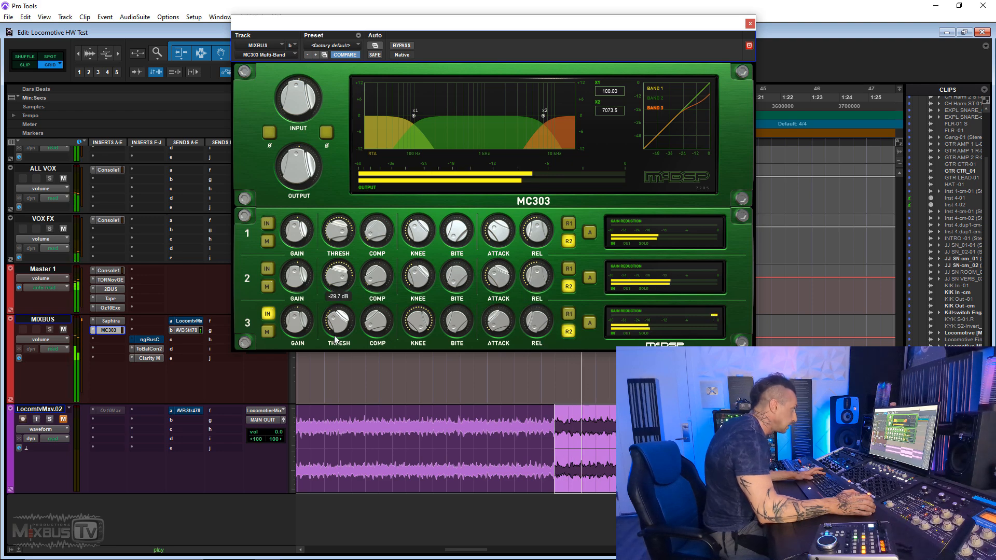
{"action": "left_click", "coordinate": [113, 329], "text": "ctrl"}
{"action": "key", "text": "space"}
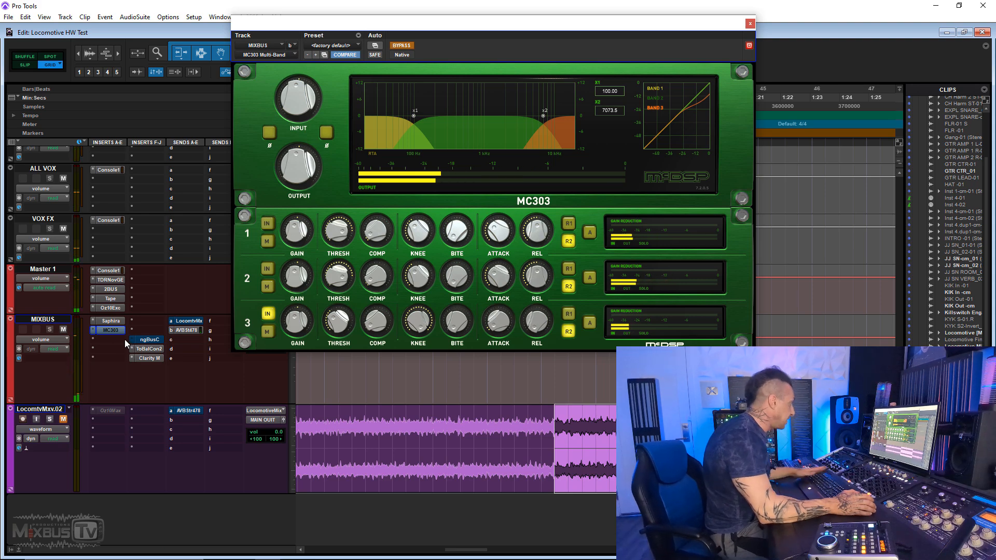
{"action": "left_click", "coordinate": [116, 331], "text": "ctrl"}
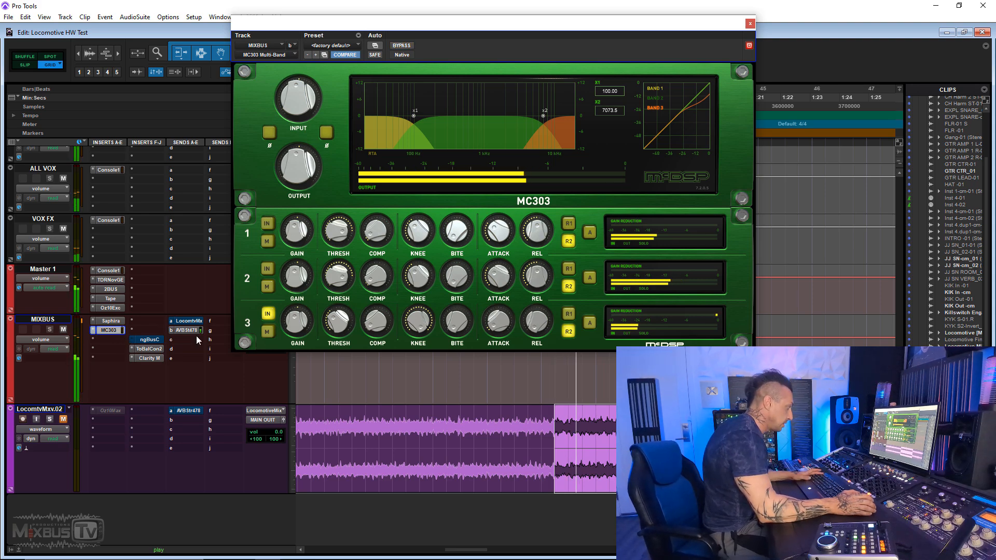
- Set MC303 band 3's compression ratio to 1.86:1 and play the mix with the plug-in bypassed and engaged
{"action": "mouse_move", "coordinate": [376, 323]}
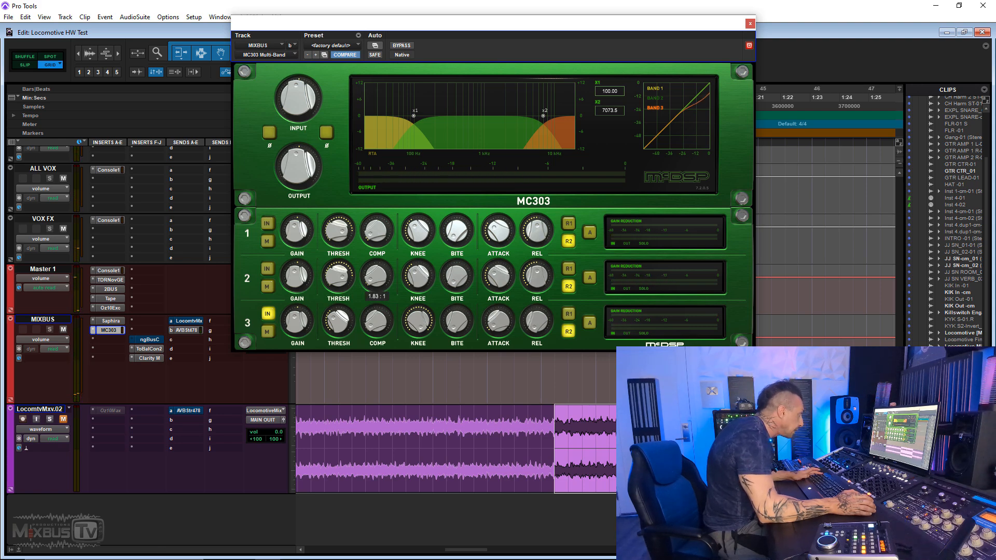
{"action": "left_click_drag", "start_coordinate": [377, 276], "coordinate": [377, 275]}
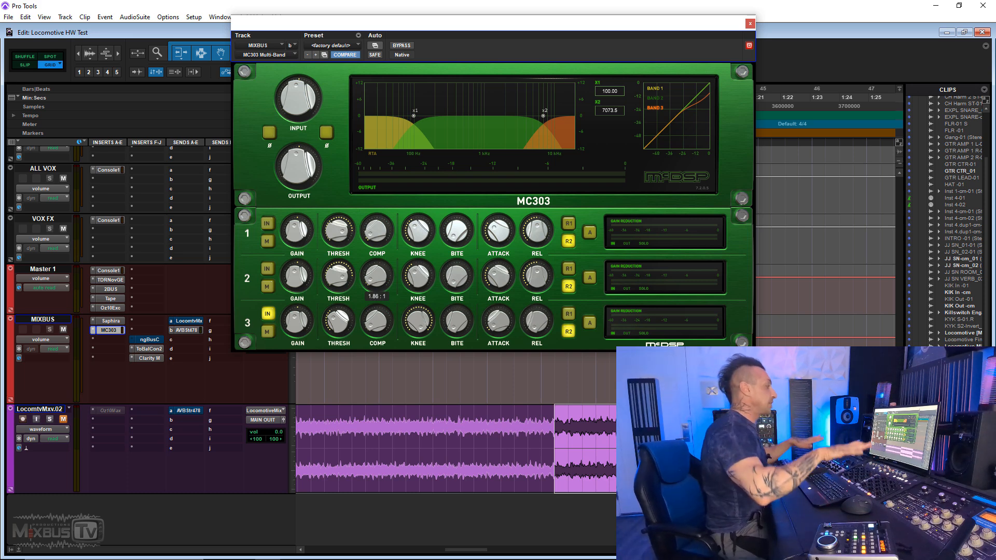
{"action": "key", "text": "space"}
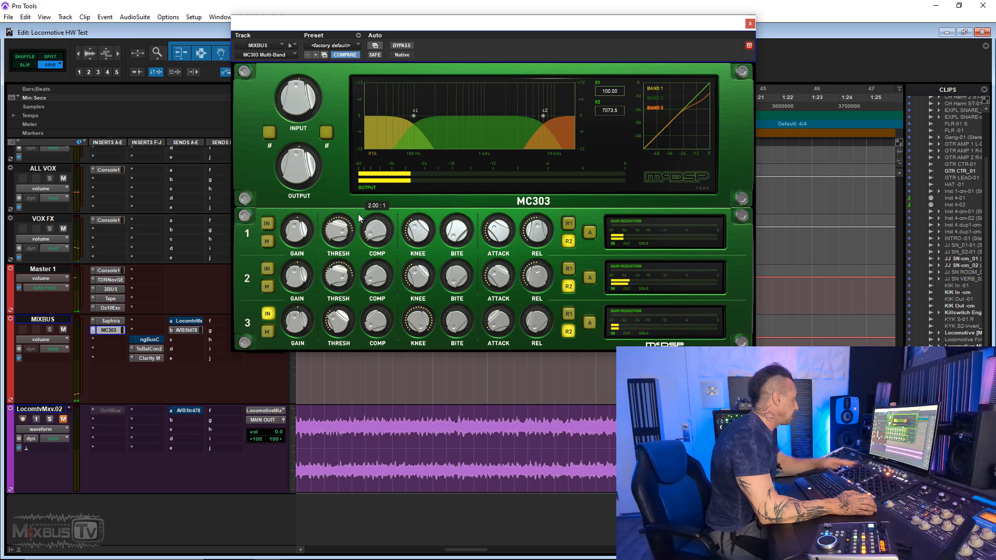
{"action": "right_click", "coordinate": [115, 330]}
{"action": "left_click", "coordinate": [132, 333]}
{"action": "key", "text": "space"}
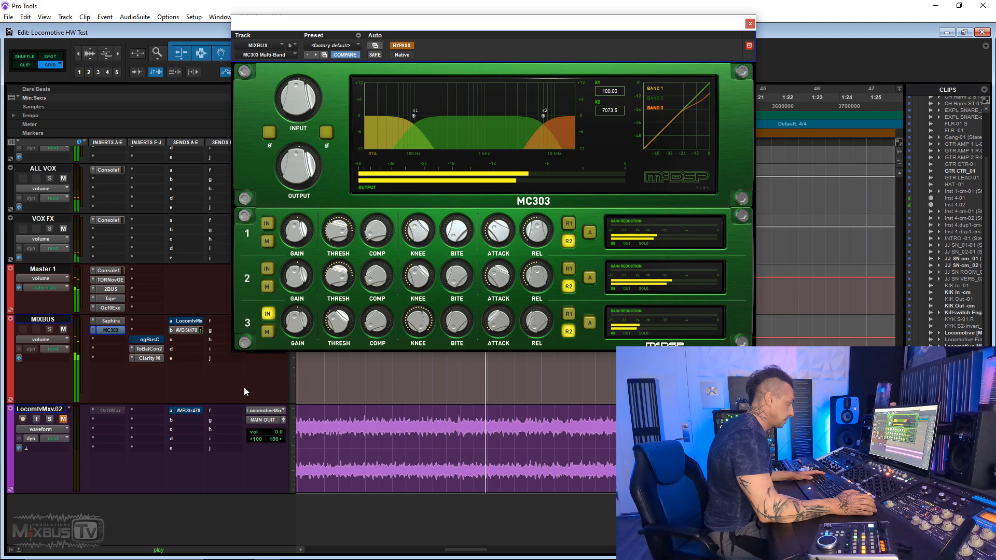
{"action": "key", "text": "space"}
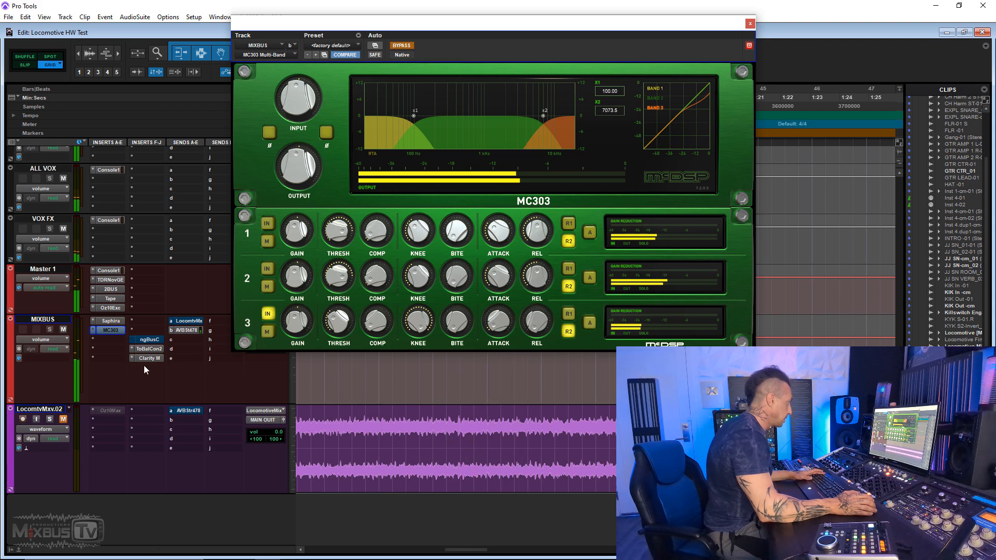
{"action": "left_click", "coordinate": [118, 331], "text": "ctrl"}
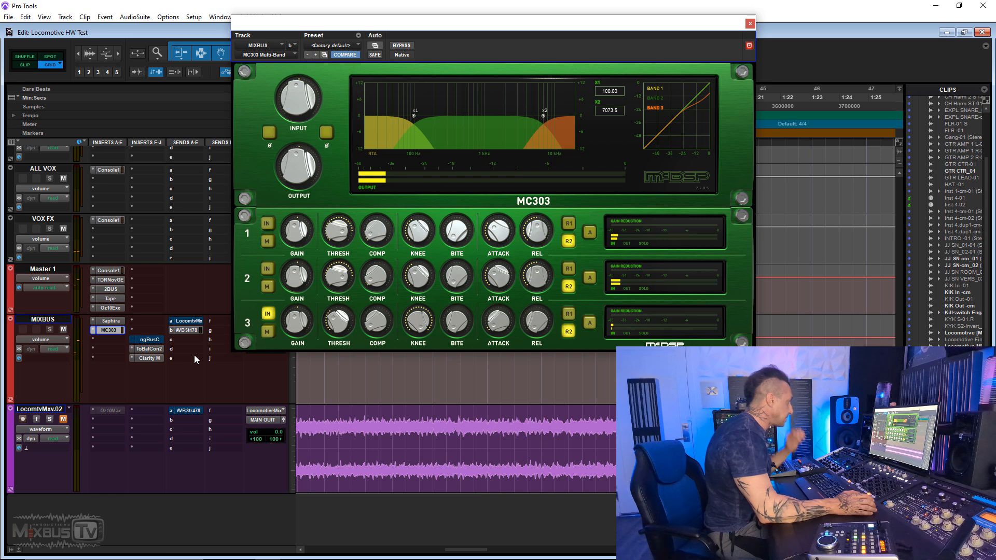
{"action": "key", "text": "space"}
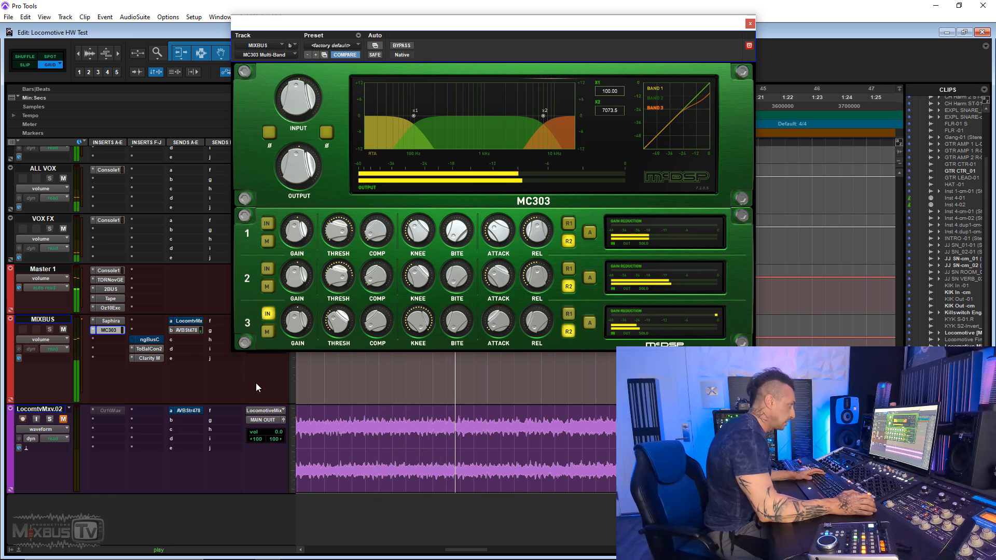
- Play the mix again through the engaged MC303, stop playback and close the plug-in window
{"action": "mouse_move", "coordinate": [336, 323]}
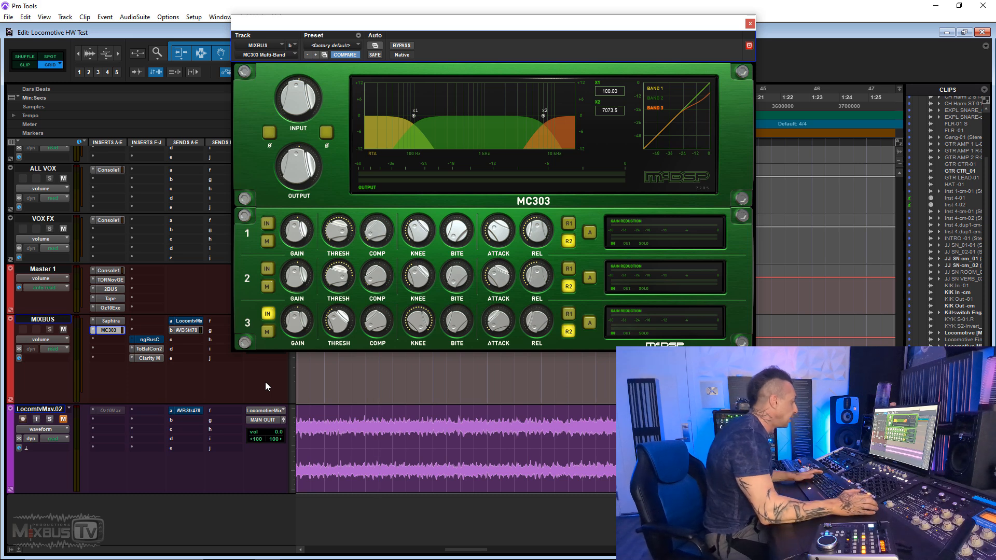
{"action": "key", "text": "space"}
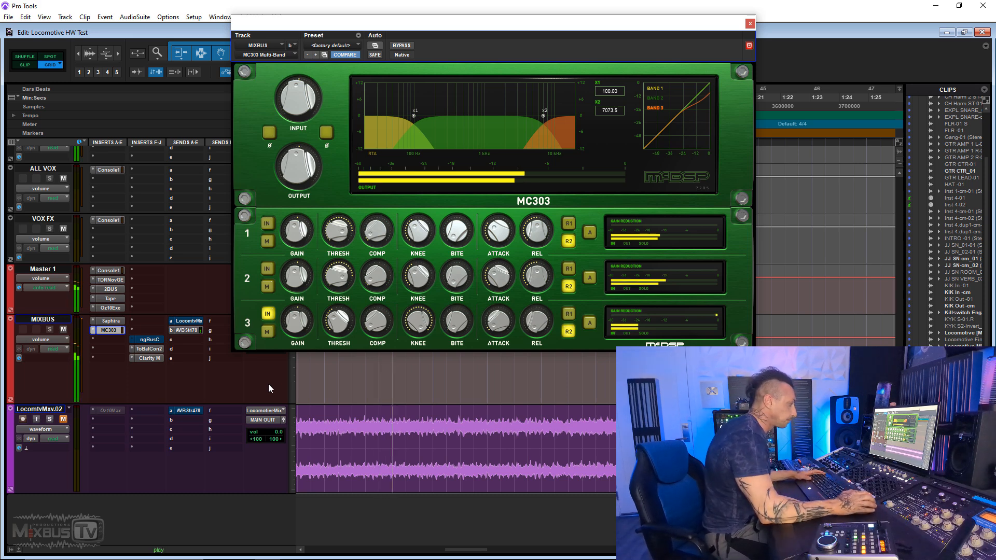
{"action": "mouse_move", "coordinate": [539, 339]}
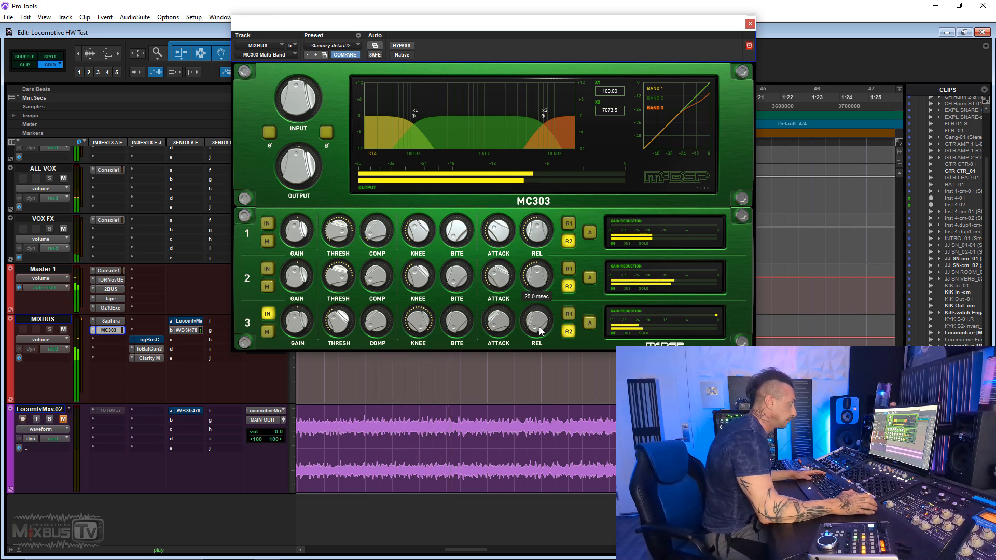
{"action": "key", "text": "space"}
{"action": "left_click", "coordinate": [749, 24]}
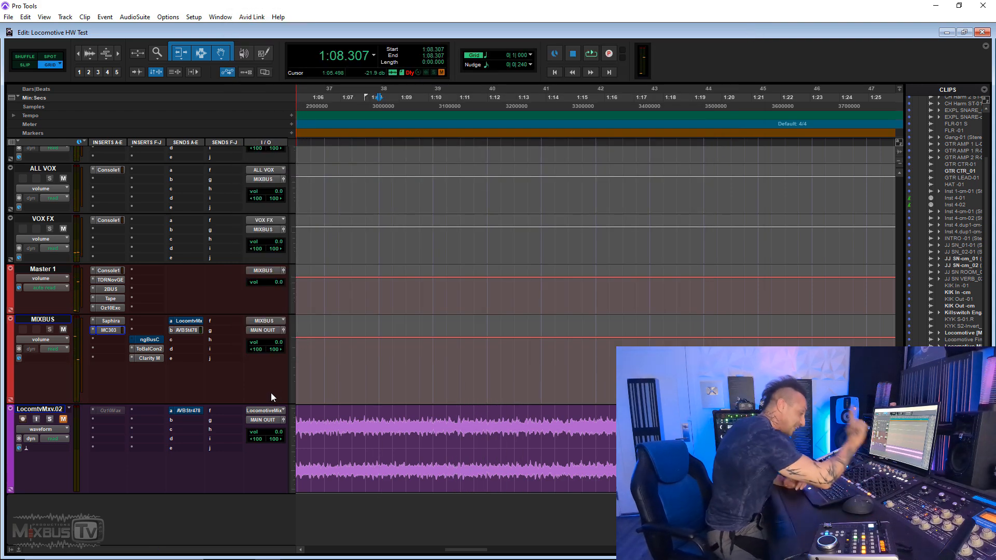
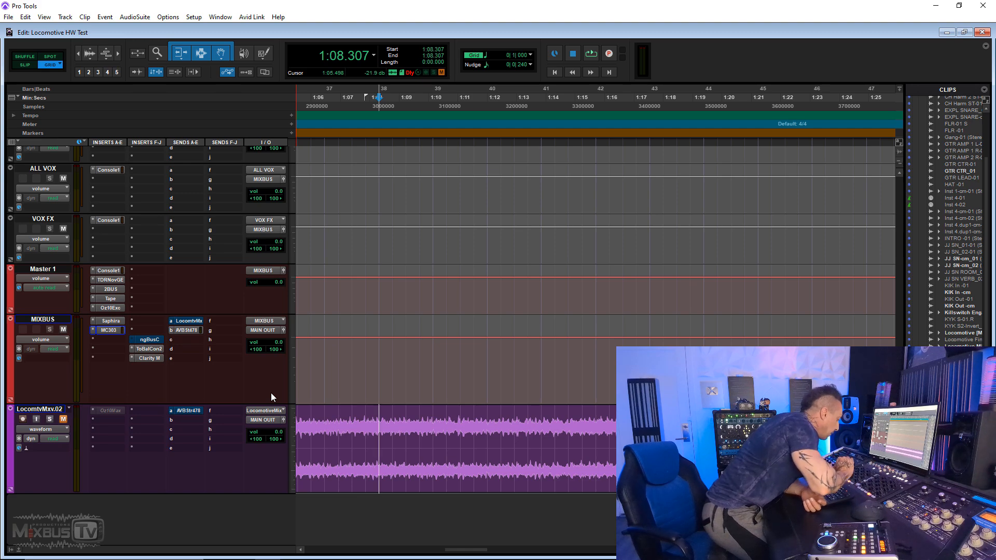
- Insert Kirchhoff-EQ on the MIXBUS track after MC303 and add a bell band to its curve
{"action": "left_click", "coordinate": [110, 342]}
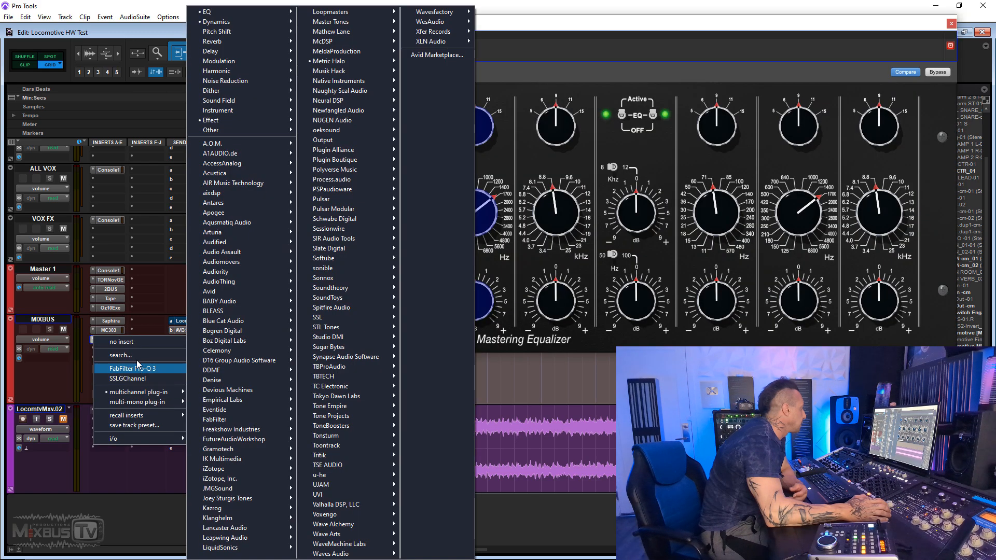
{"action": "left_click", "coordinate": [137, 358]}
{"action": "type", "text": "i"}
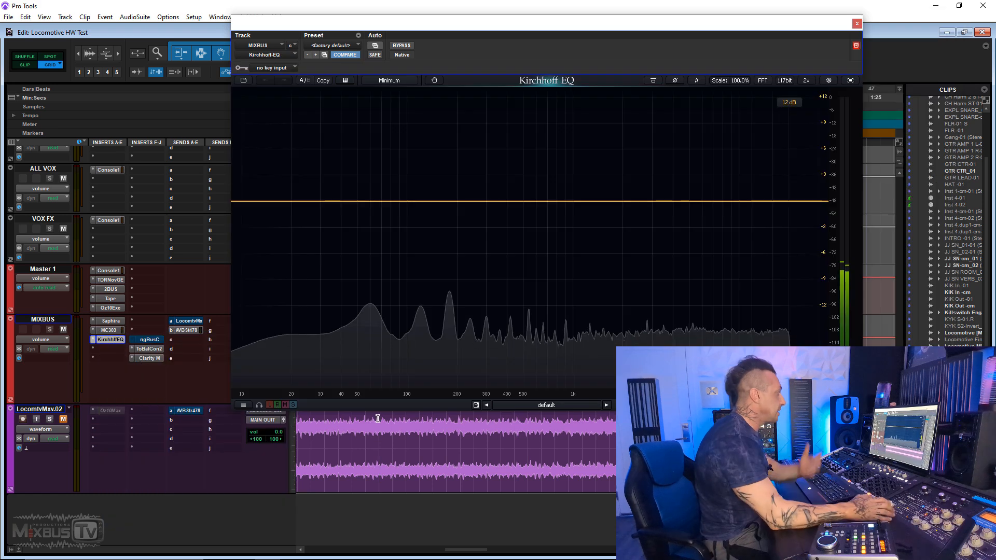
{"action": "double_click", "coordinate": [587, 202]}
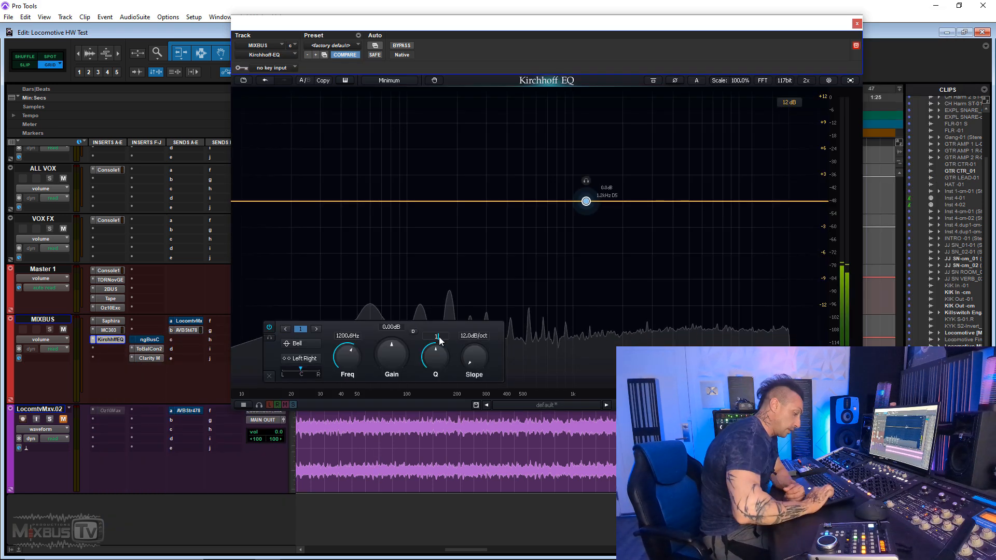
- Set the Kirchhoff-EQ bell band's frequency to 1600 Hz and its Q to 1.5
{"action": "left_click", "coordinate": [440, 341]}
{"action": "type", "text": "160"}
{"action": "key", "text": "Return"}
{"action": "left_click", "coordinate": [343, 340]}
{"action": "type", "text": "1600"}
{"action": "key", "text": "Return"}
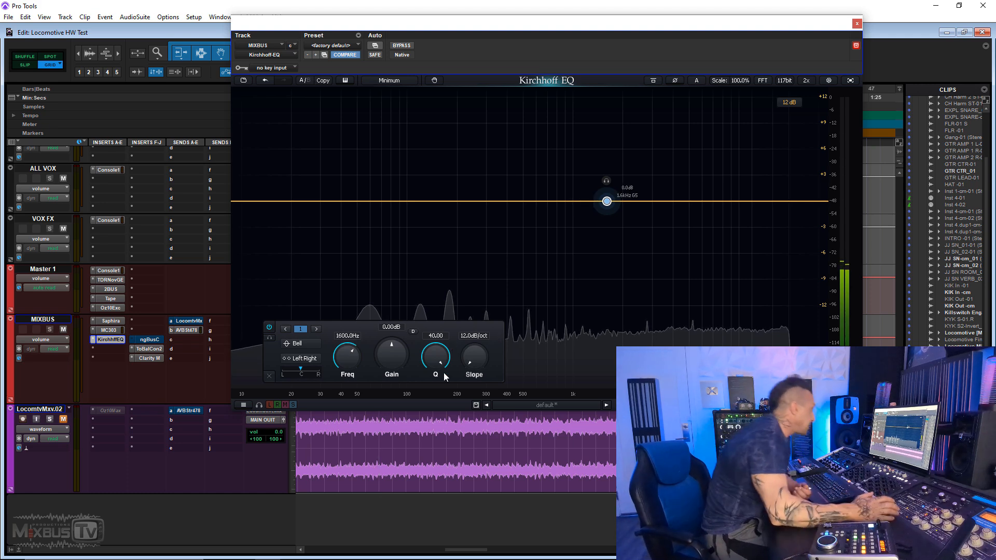
{"action": "left_click", "coordinate": [433, 338]}
{"action": "type", "text": "1.5"}
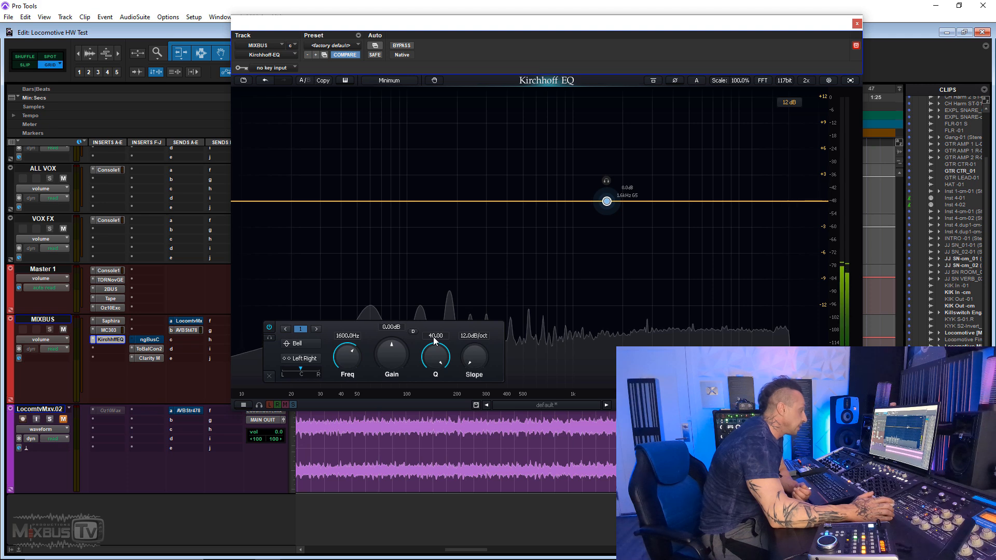
{"action": "key", "text": "Return"}
- Set the bell band's gain to -0.5 dB, audition the mix briefly and close the EQ window
{"action": "left_click", "coordinate": [394, 328]}
{"action": "type", "text": "-0.5"}
{"action": "key", "text": "Return"}
{"action": "key", "text": "space"}
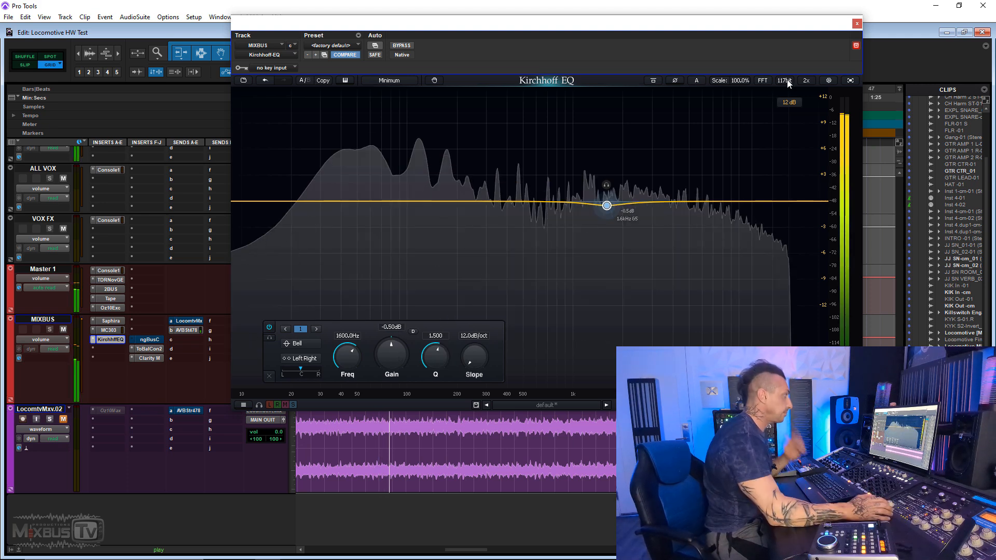
{"action": "left_click", "coordinate": [856, 24]}
{"action": "key", "text": "space"}
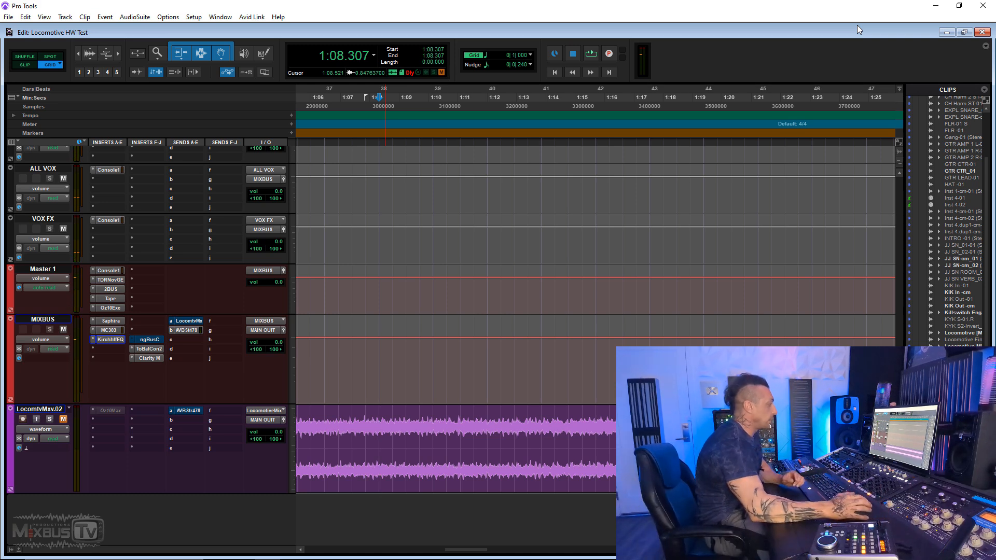
{"action": "key", "text": "r"}
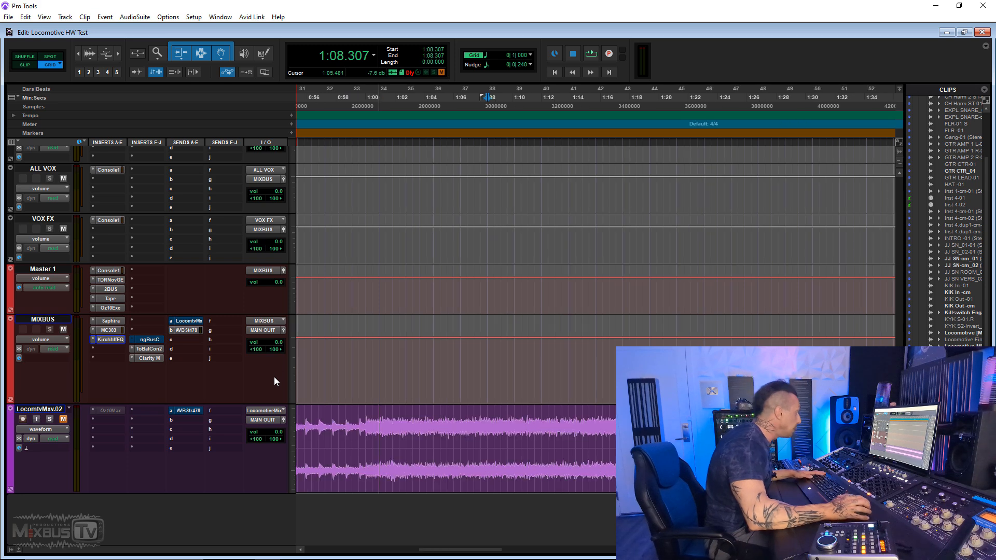
- Open ngBusComp, move it from MIXBUS to Master 1, and move the 2BUS insert from Master 1 to MIXBUS
{"action": "left_click", "coordinate": [151, 340]}
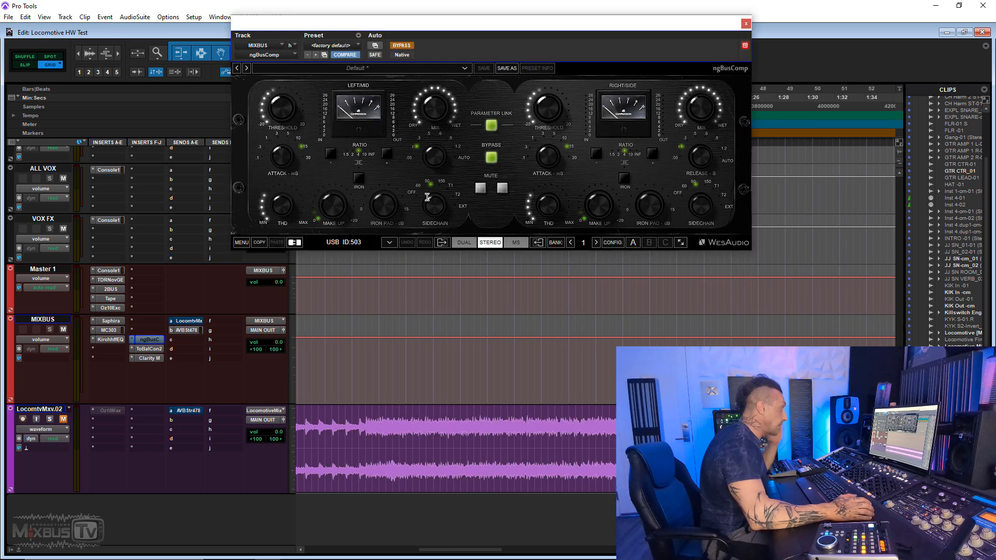
{"action": "left_click_drag", "start_coordinate": [149, 339], "coordinate": [111, 298]}
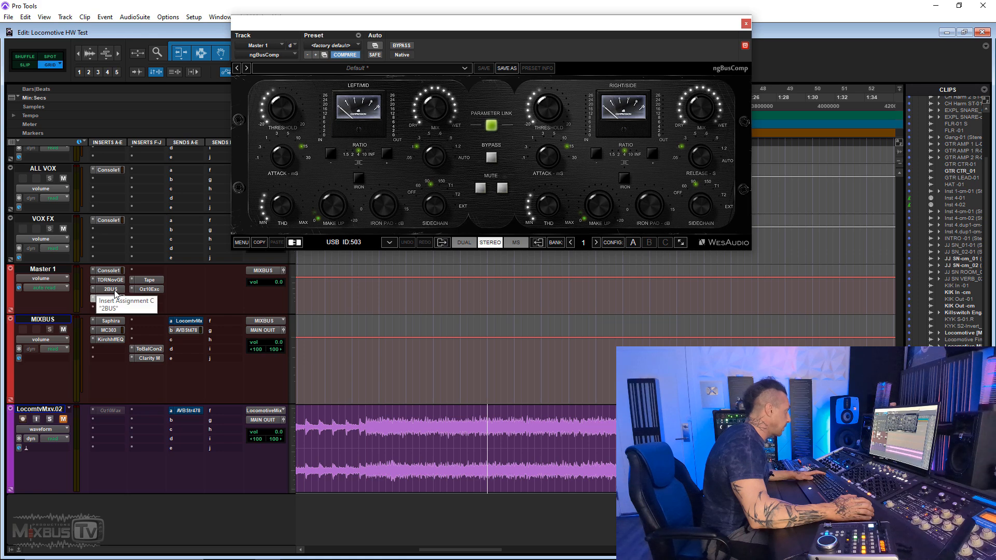
{"action": "left_click_drag", "start_coordinate": [110, 289], "coordinate": [110, 349]}
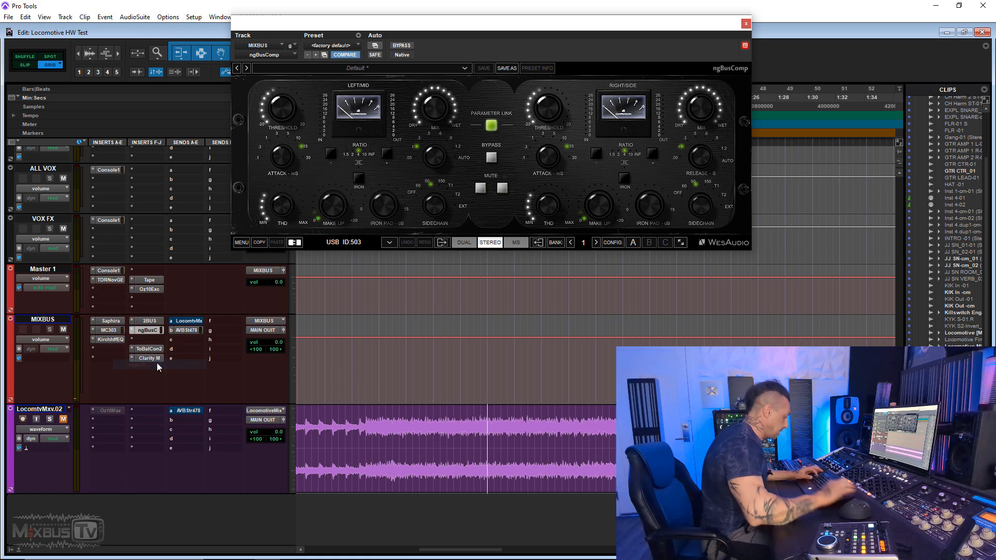
{"action": "left_click", "coordinate": [111, 348]}
{"action": "type", "text": "ssl"}
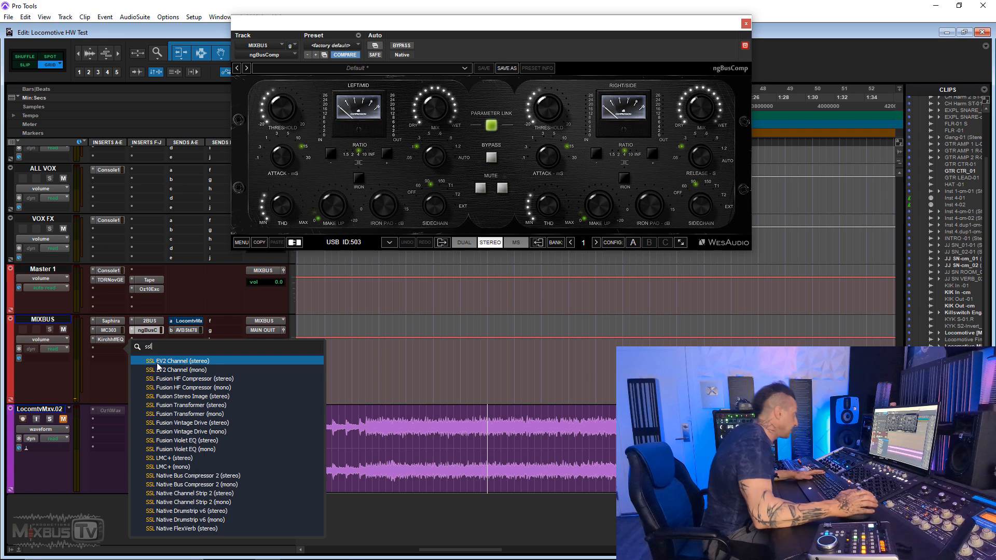
{"action": "key", "text": "Escape"}
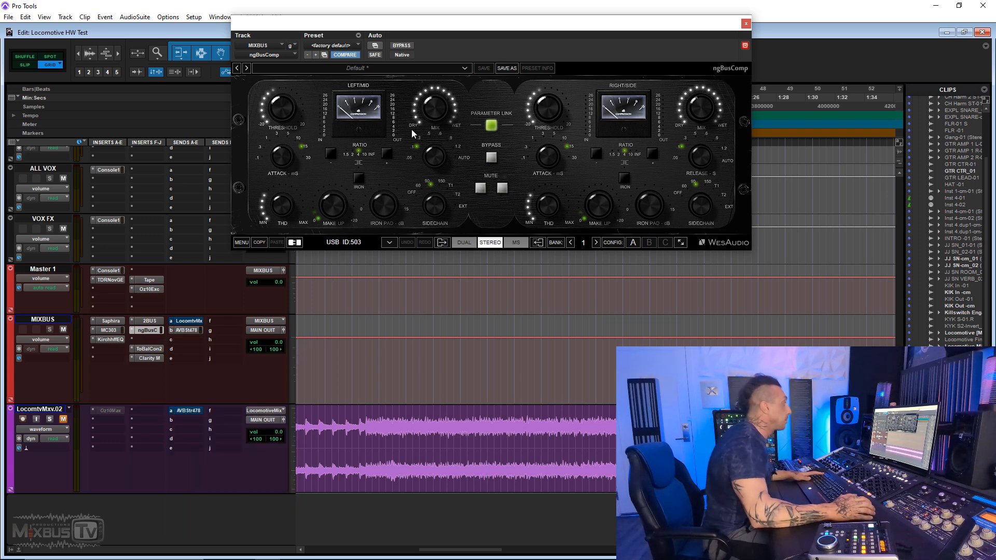
- Open ngBusComp on the MIXBUS track and examine its attack, ratio and THD settings
{"action": "left_click", "coordinate": [148, 331]}
{"action": "mouse_move", "coordinate": [392, 209]}
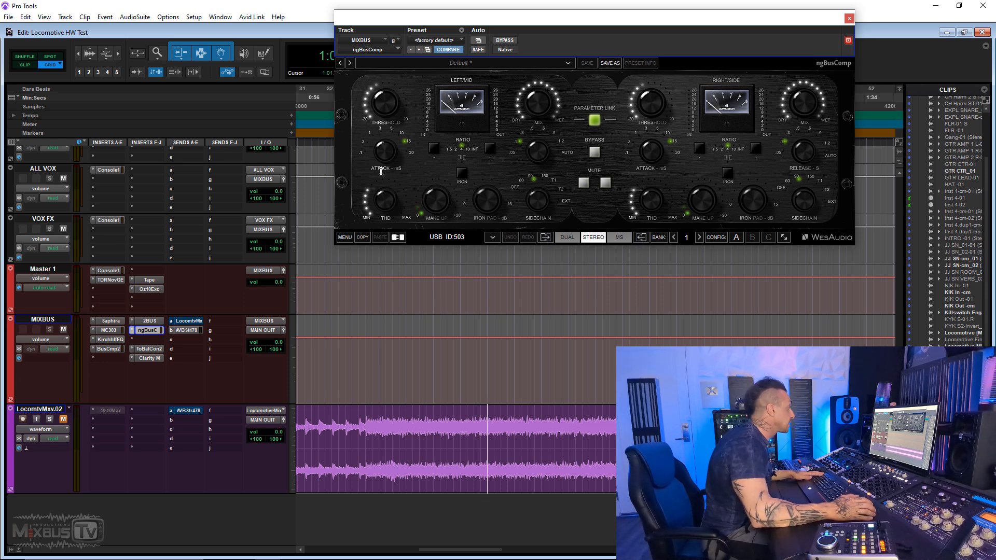
{"action": "left_click", "coordinate": [147, 331]}
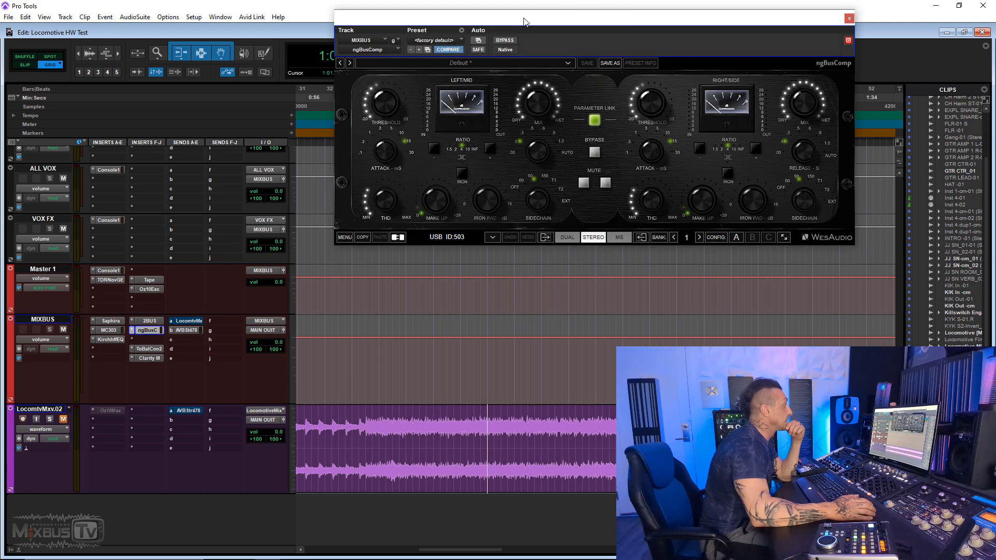
{"action": "left_click_drag", "start_coordinate": [524, 18], "coordinate": [481, 21]}
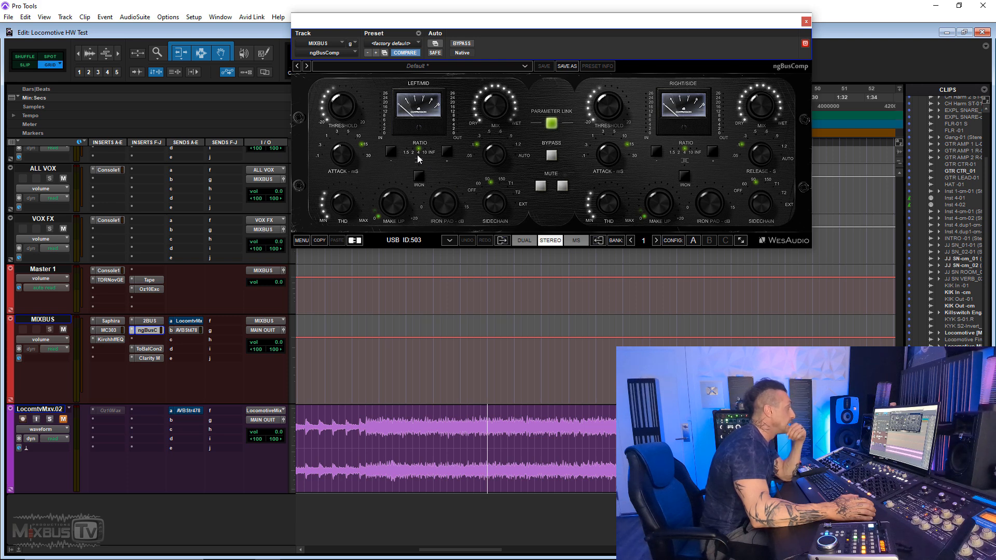
{"action": "mouse_move", "coordinate": [335, 213]}
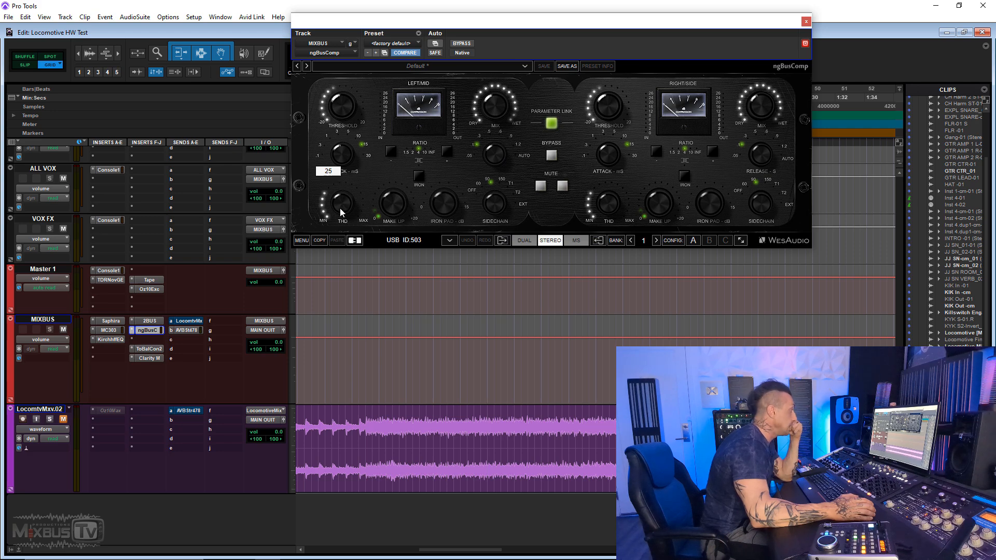
- Insert SSL Native Bus Compressor 2 in the MIXBUS slot after Kirchhoff-EQ
{"action": "left_click", "coordinate": [146, 339]}
{"action": "type", "text": "sll"}
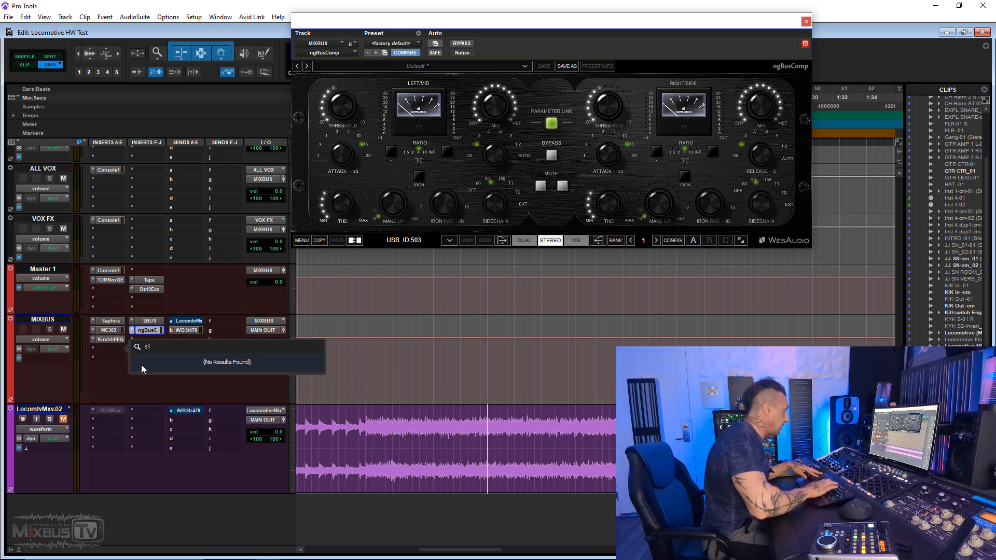
{"action": "key", "text": "BackSpace"}
{"action": "key", "text": "BackSpace"}
{"action": "type", "text": "sl"}
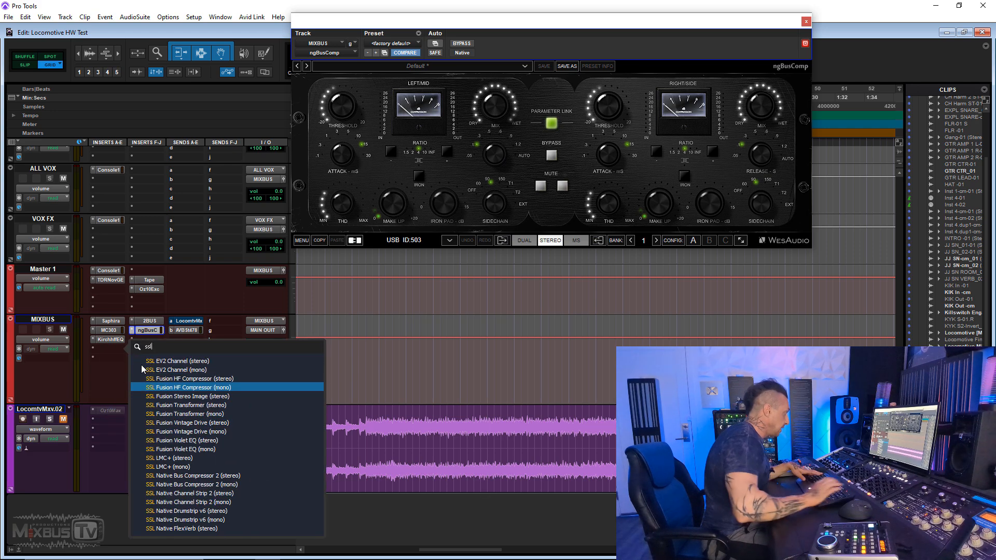
{"action": "left_click", "coordinate": [191, 485]}
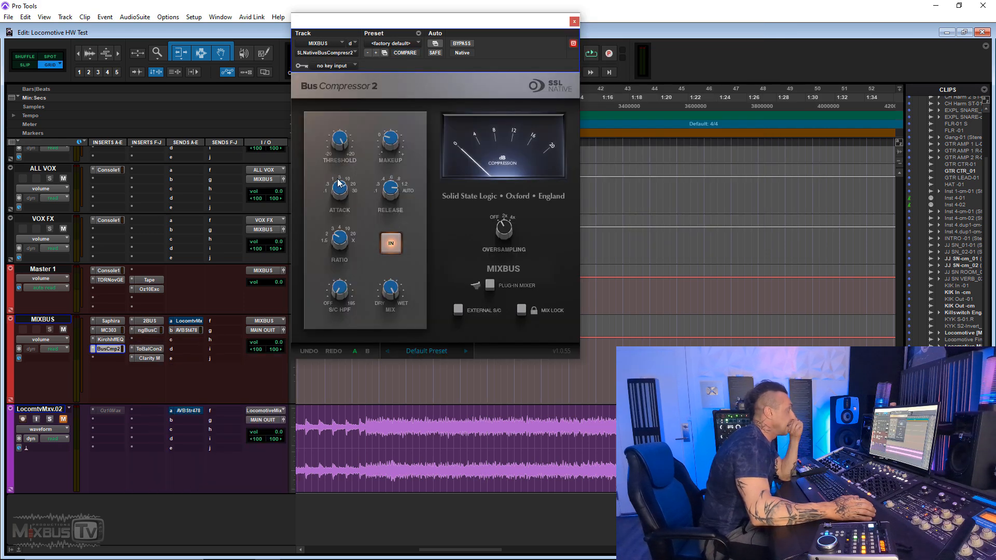
- Replace the SSL Native Bus Compressor 2 on MIXBUS with the Softube Bus Processor
{"action": "left_click", "coordinate": [93, 349]}
{"action": "left_click", "coordinate": [154, 365]}
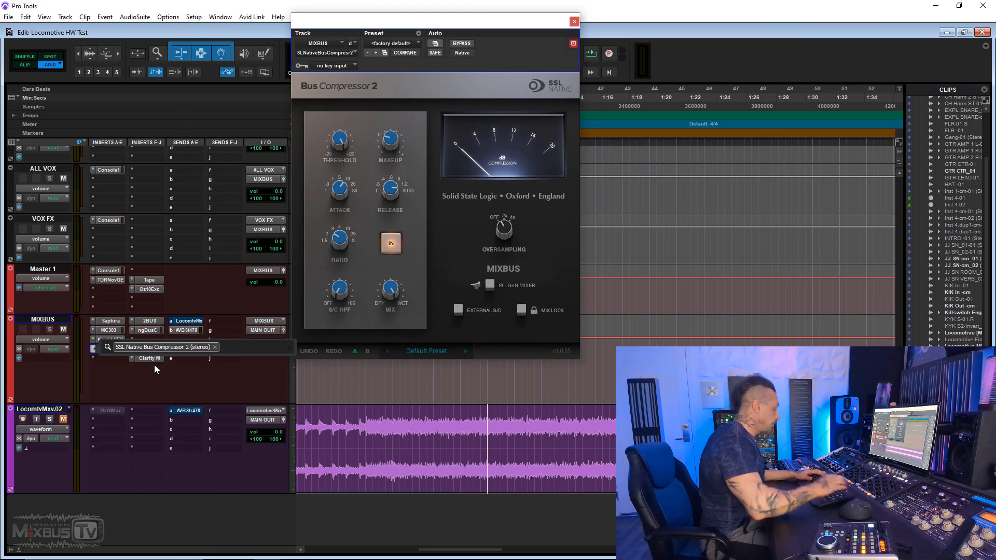
{"action": "type", "text": "bus"}
{"action": "key", "text": "Down"}
{"action": "key", "text": "Down"}
{"action": "key", "text": "Return"}
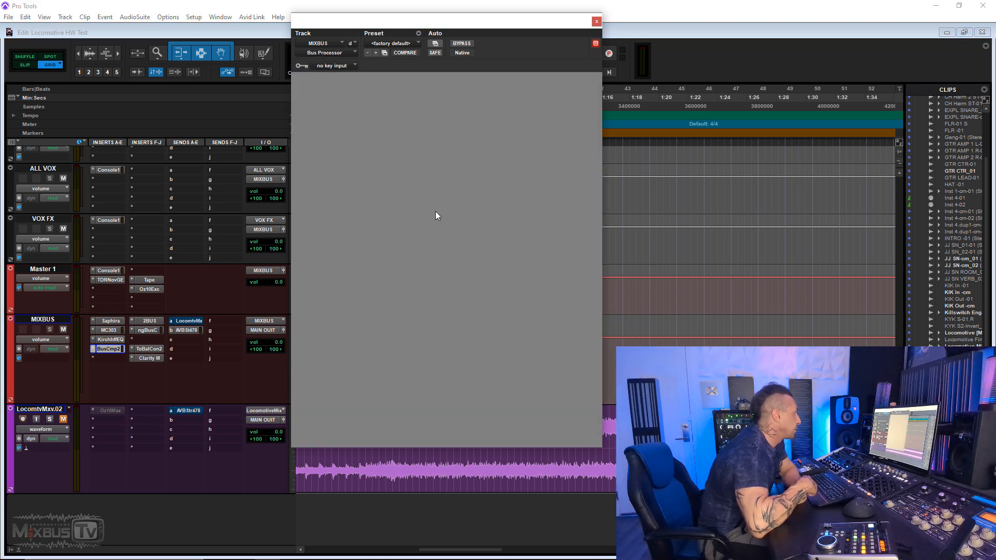
- Set the Bus Processor's attack to 15 ms and compare its compressor settings with those of ngBusComp
{"action": "double_click", "coordinate": [416, 250]}
{"action": "type", "text": "15"}
{"action": "key", "text": "Return"}
{"action": "left_click", "coordinate": [148, 330]}
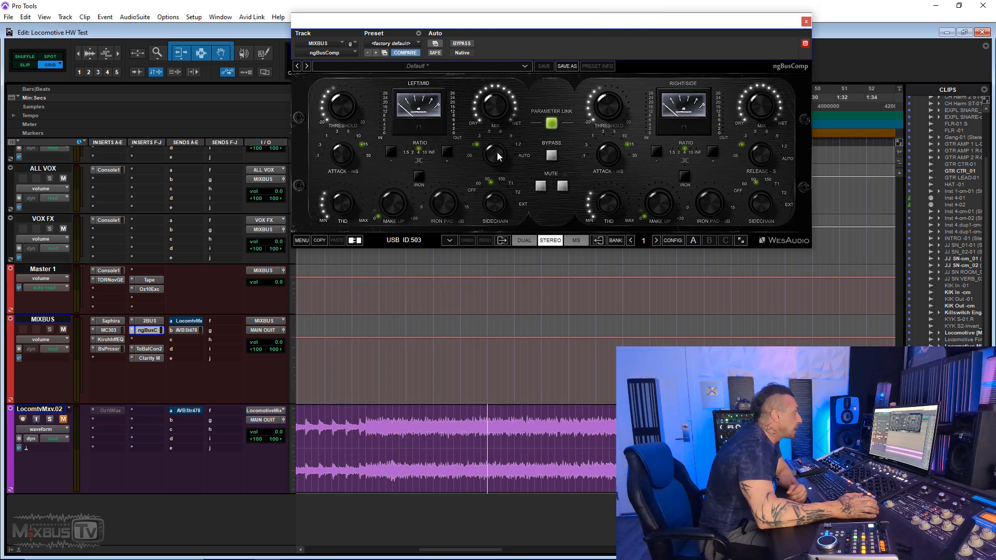
{"action": "left_click", "coordinate": [109, 349]}
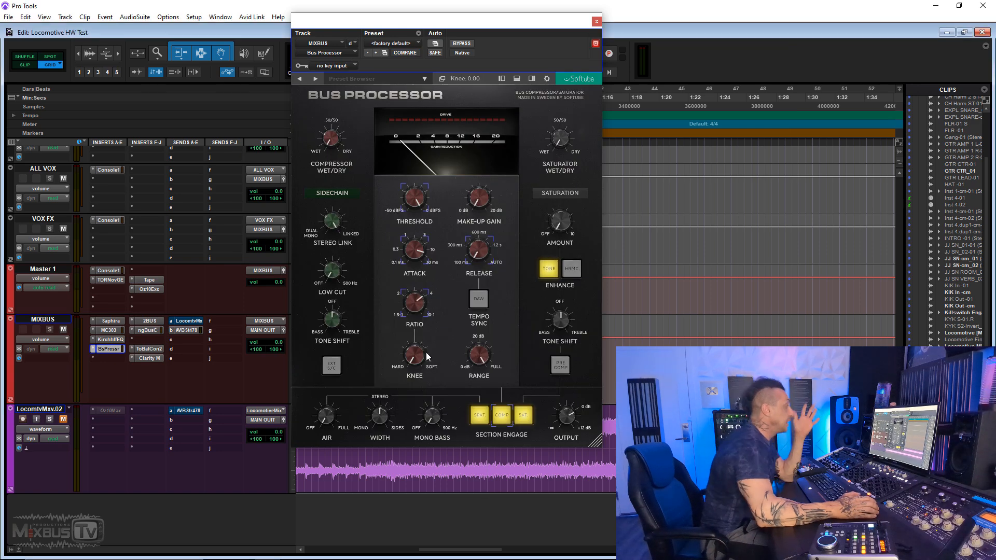
{"action": "left_click", "coordinate": [154, 330]}
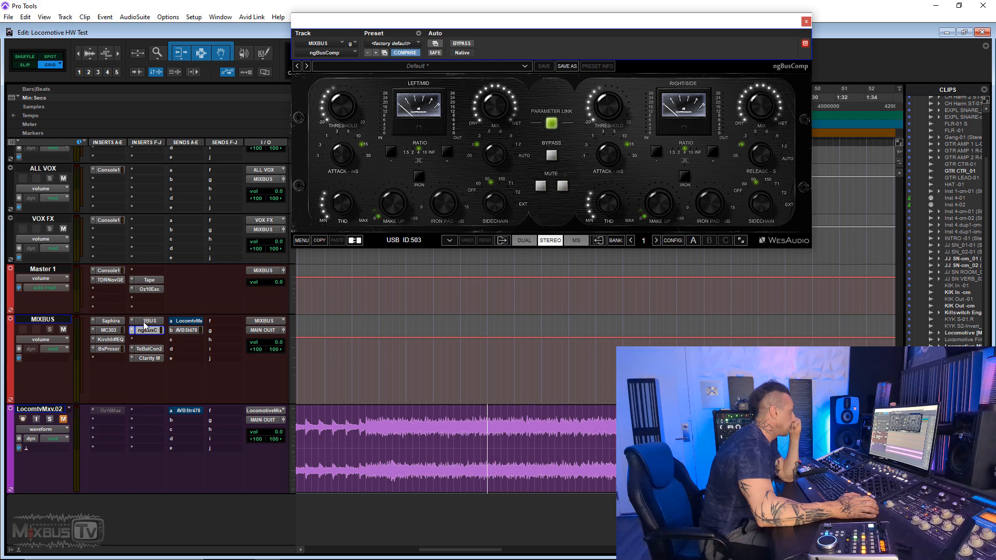
{"action": "left_click", "coordinate": [115, 351]}
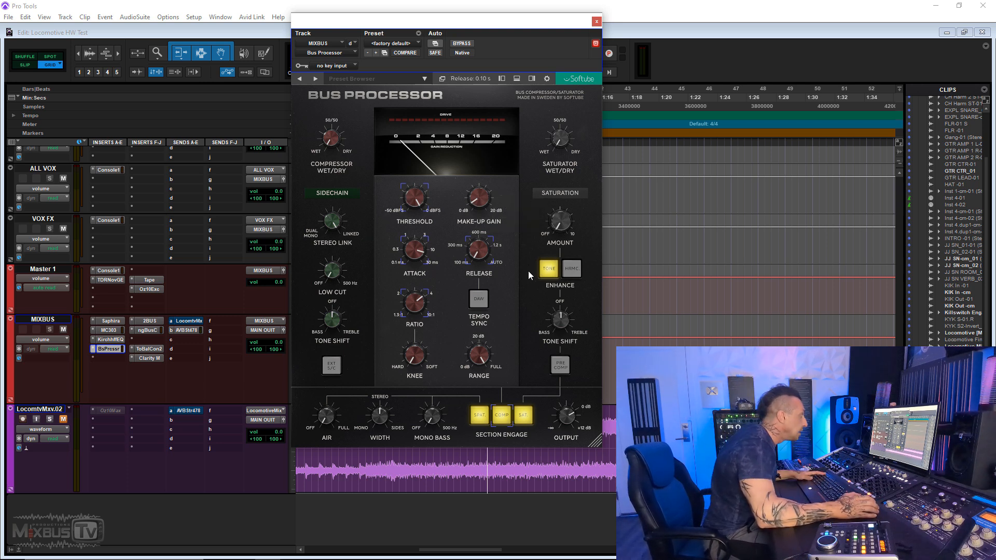
- Turn off the Bus Processor's Tone enhancement and check its sidechain low cut against ngBusComp's sidechain filter
{"action": "left_click", "coordinate": [547, 274]}
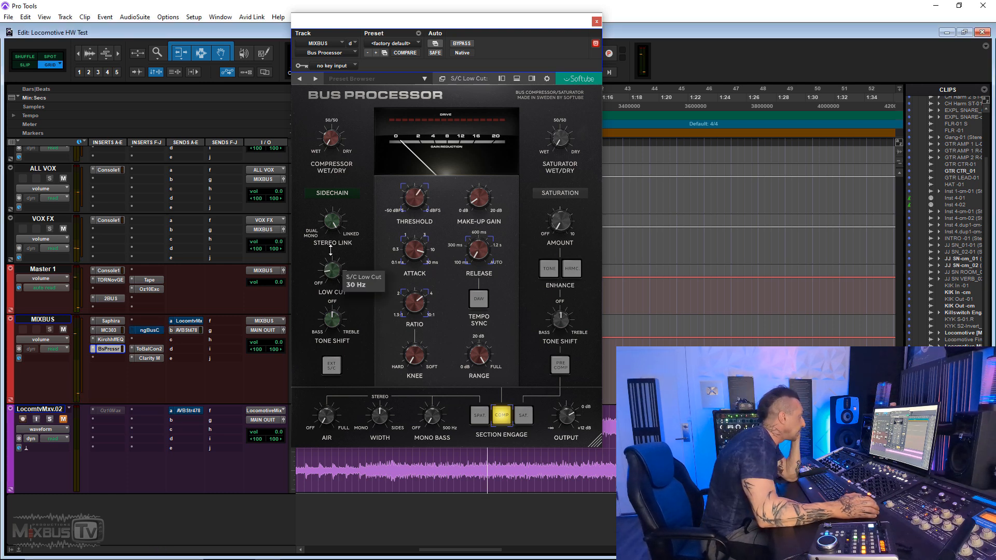
{"action": "right_click", "coordinate": [159, 331]}
{"action": "left_click", "coordinate": [165, 334]}
{"action": "left_click", "coordinate": [153, 331]}
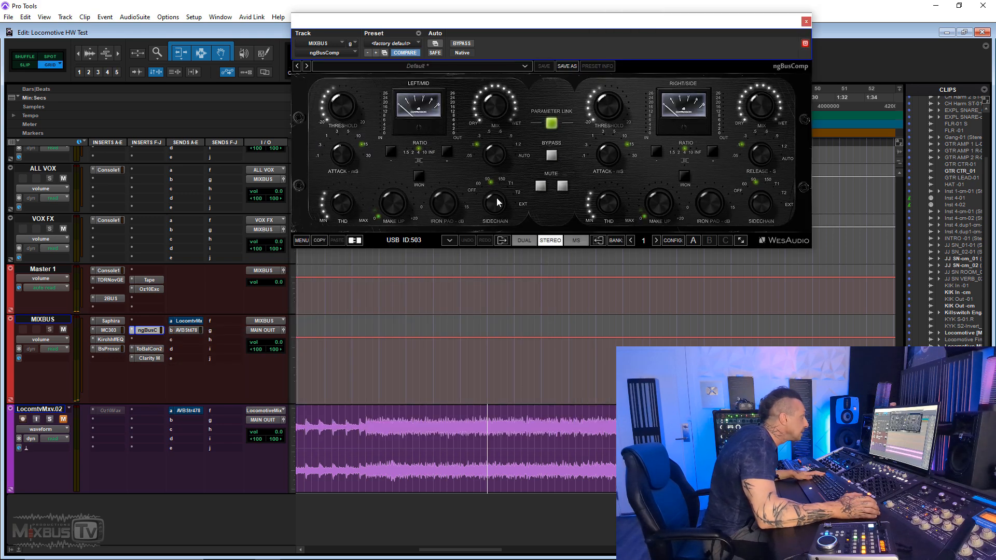
- Compare Bus Processor with ngBusComp during playback, set the Bus Processor's threshold to -19.25 dB and stop playback
{"action": "left_click", "coordinate": [108, 349]}
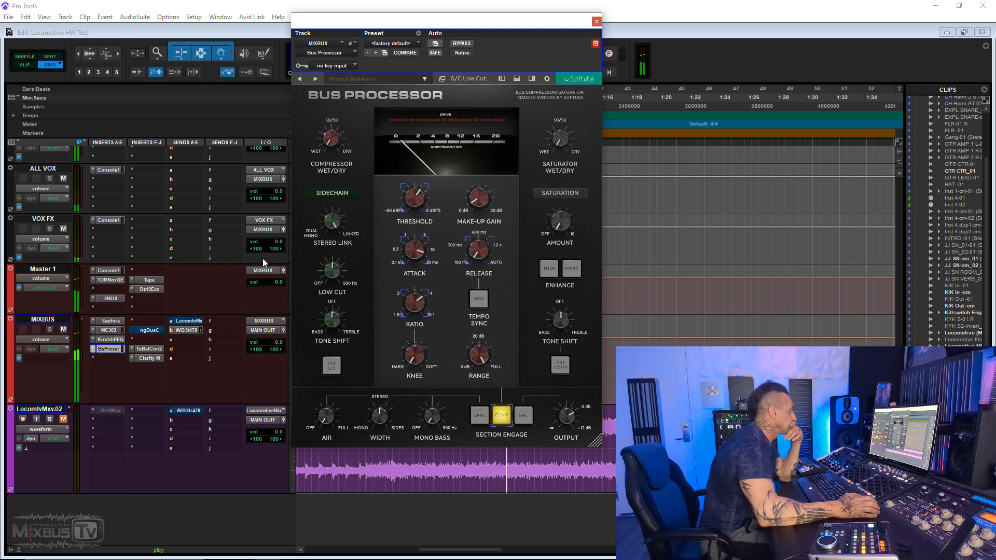
{"action": "left_click", "coordinate": [150, 331]}
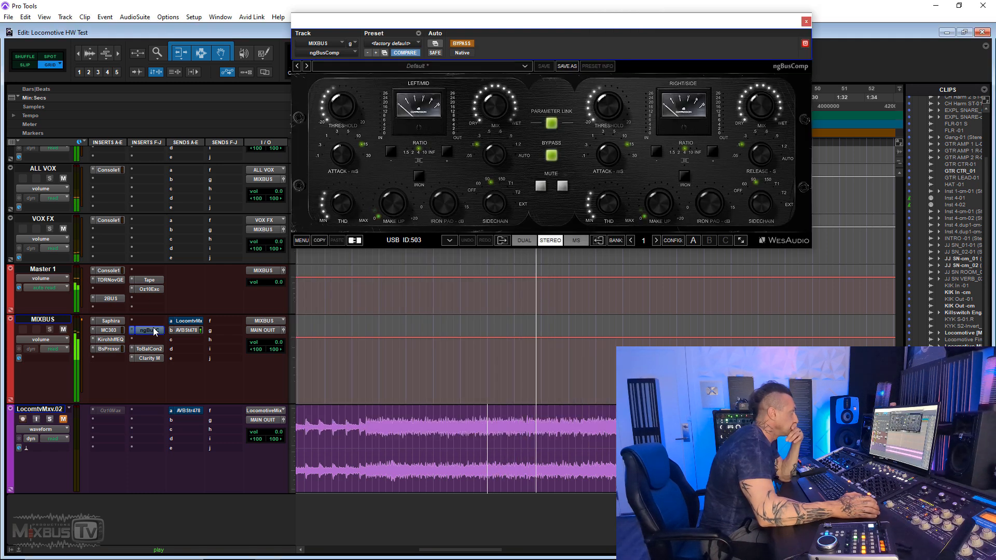
{"action": "left_click", "coordinate": [153, 331]}
{"action": "left_click", "coordinate": [111, 349]}
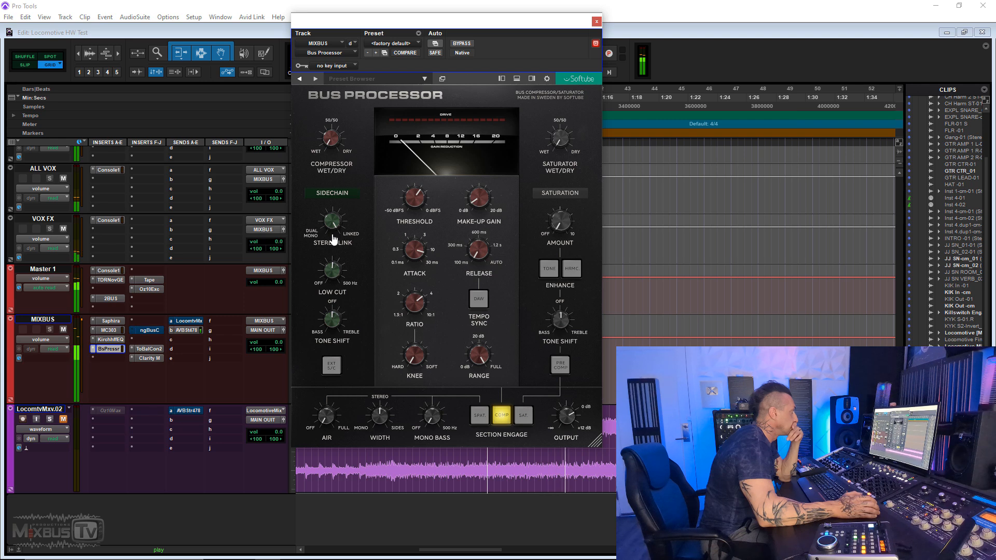
{"action": "left_click_drag", "start_coordinate": [416, 200], "coordinate": [416, 198]}
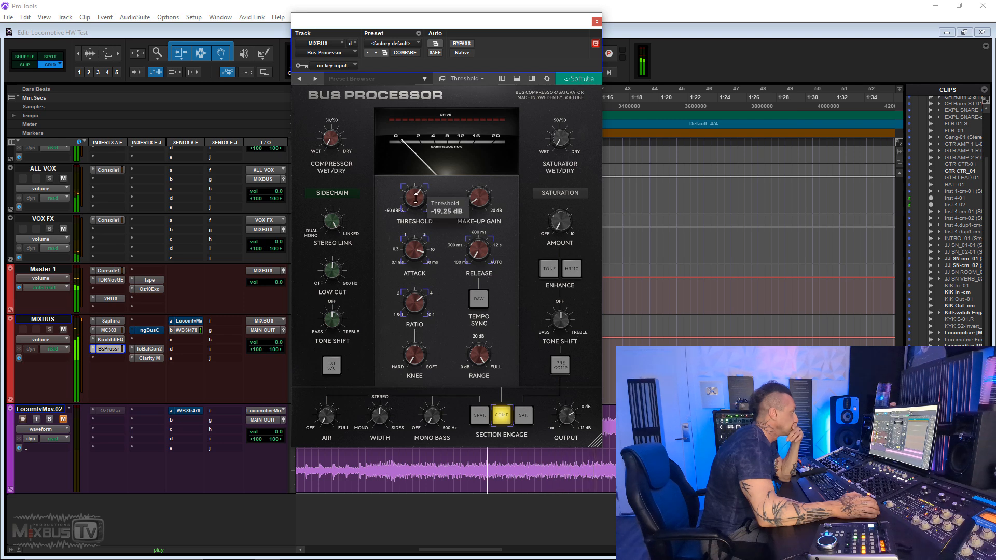
{"action": "key", "text": "space"}
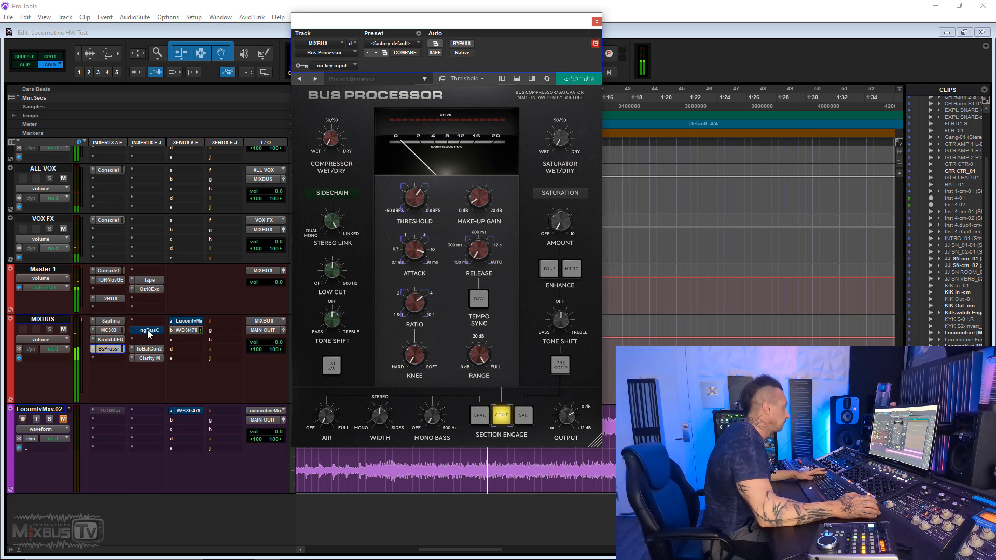
- Check ngBusComp's threshold, bypass the hardware compressor and return to the Bus Processor window
{"action": "left_click", "coordinate": [148, 330], "text": "ctrl"}
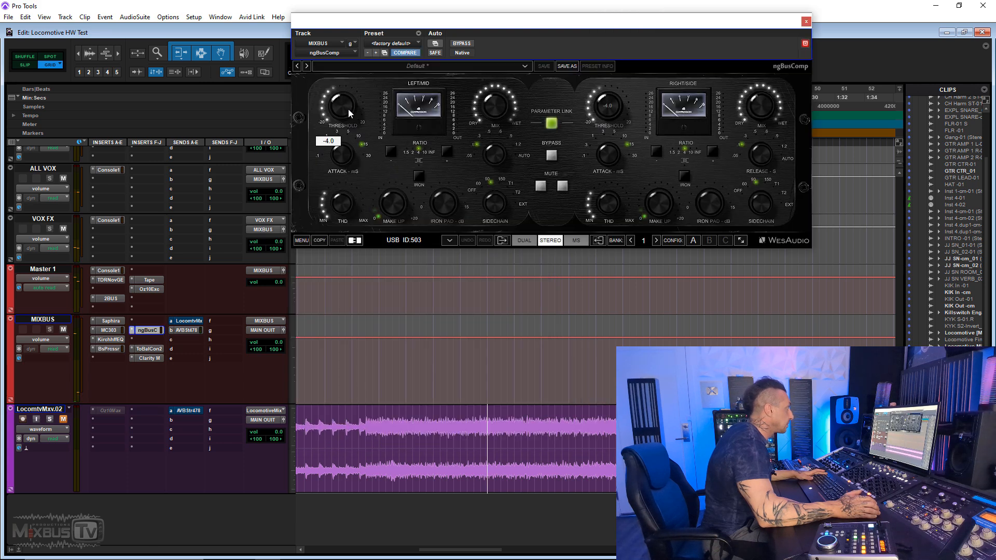
{"action": "left_click", "coordinate": [155, 330], "text": "ctrl"}
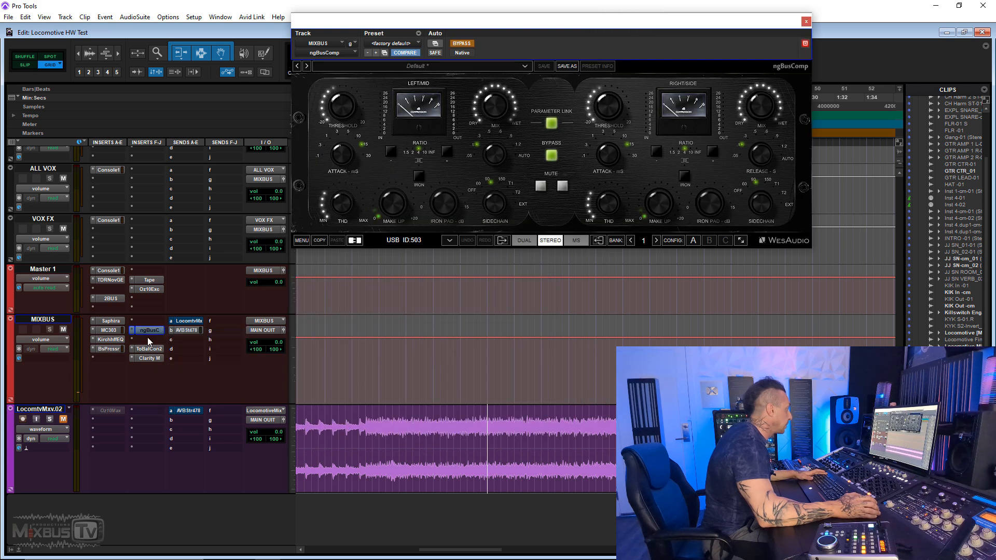
{"action": "left_click", "coordinate": [109, 352]}
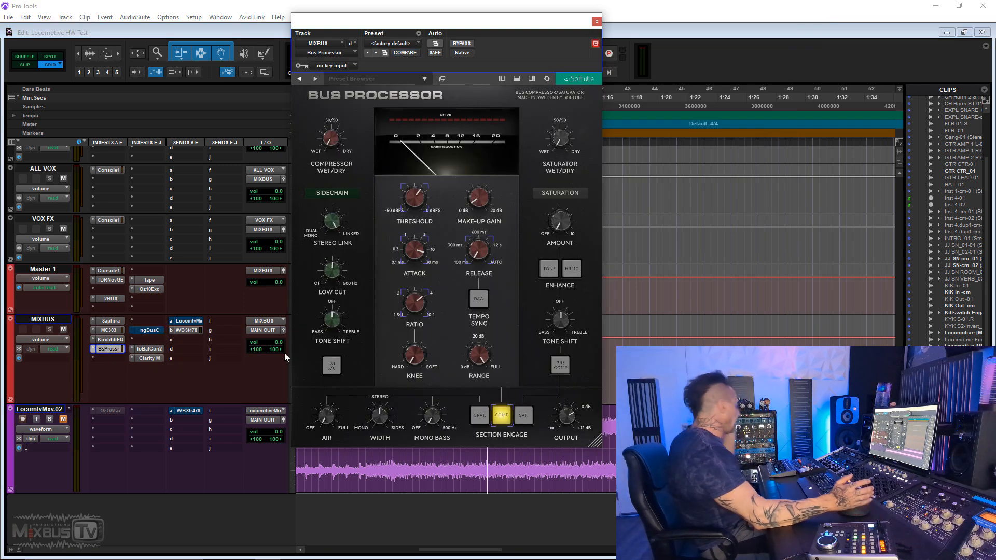
- Compare ngBusComp and Bus Processor on MIXBUS during playback by alternating which of the two is bypassed
{"action": "key", "text": "space"}
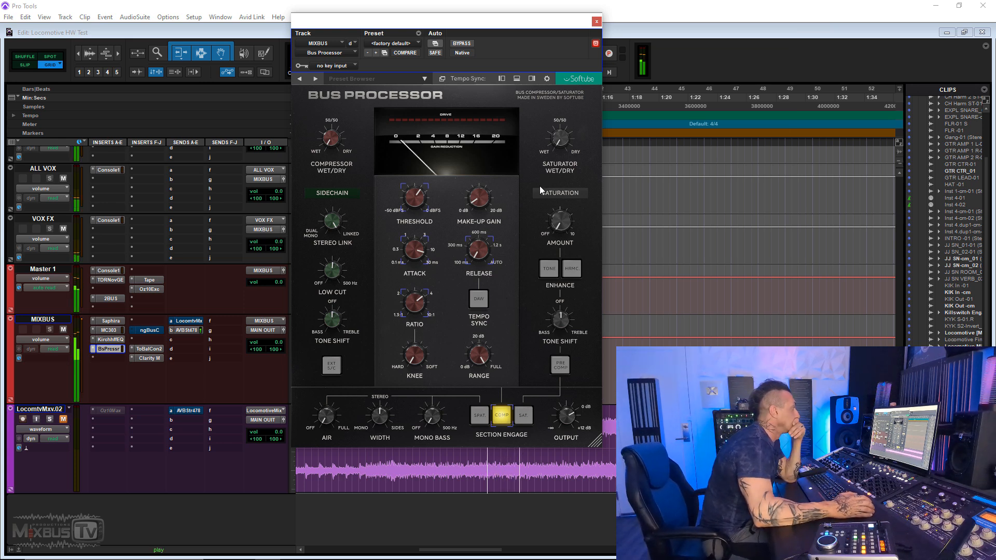
{"action": "left_click", "coordinate": [153, 331]}
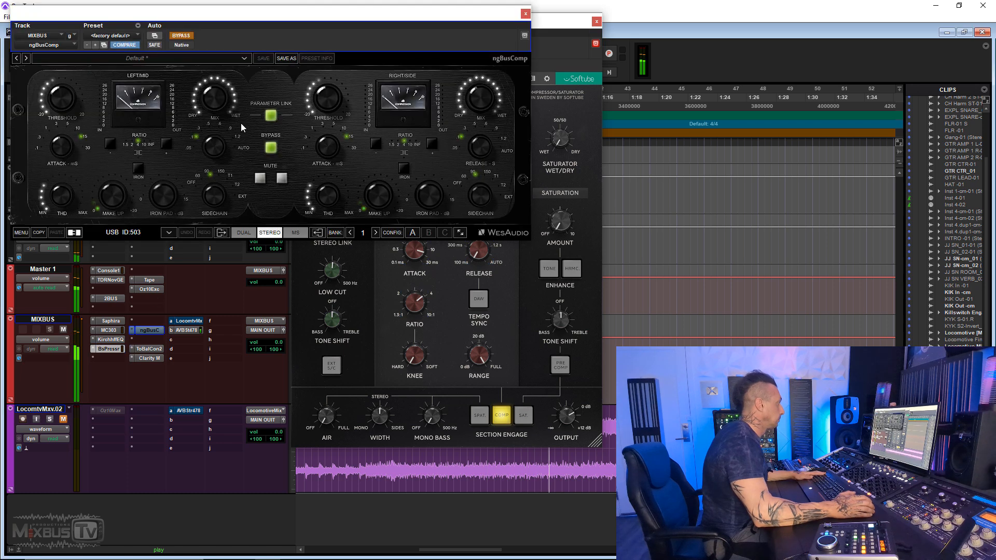
{"action": "left_click", "coordinate": [147, 330], "text": "ctrl"}
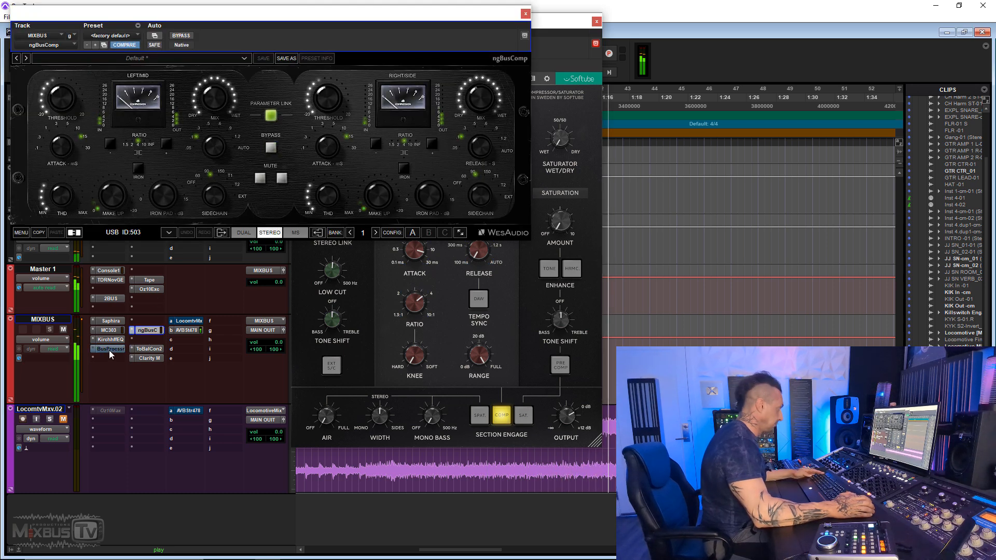
{"action": "left_click", "coordinate": [109, 349], "text": "ctrl"}
{"action": "left_click", "coordinate": [142, 332], "text": "ctrl"}
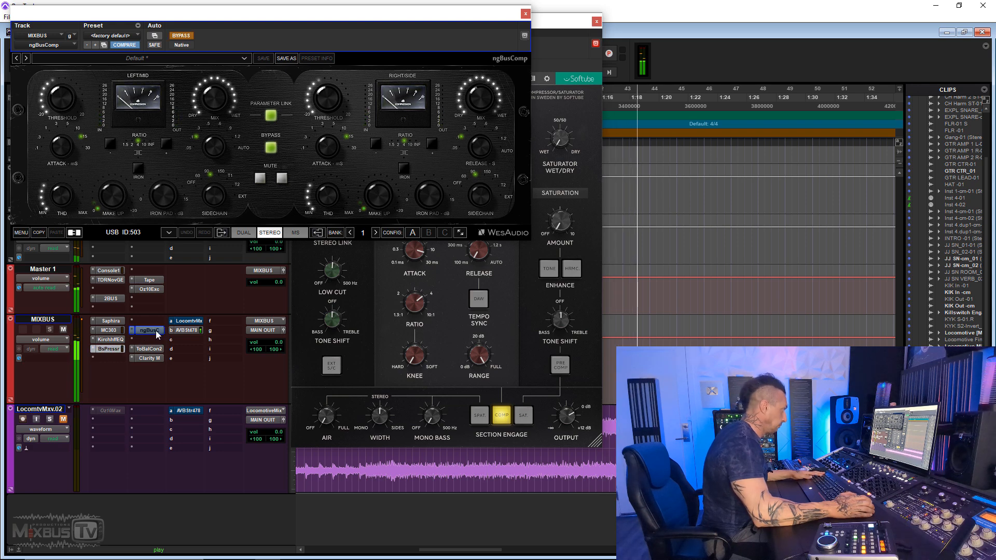
{"action": "left_click", "coordinate": [372, 320]}
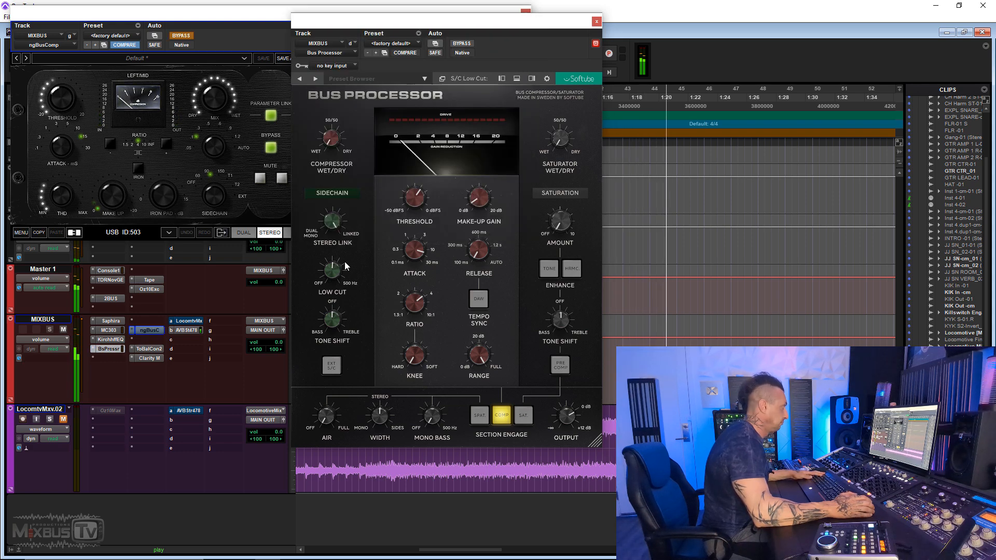
{"action": "left_click", "coordinate": [158, 330], "text": "ctrl"}
{"action": "left_click", "coordinate": [111, 350], "text": "ctrl"}
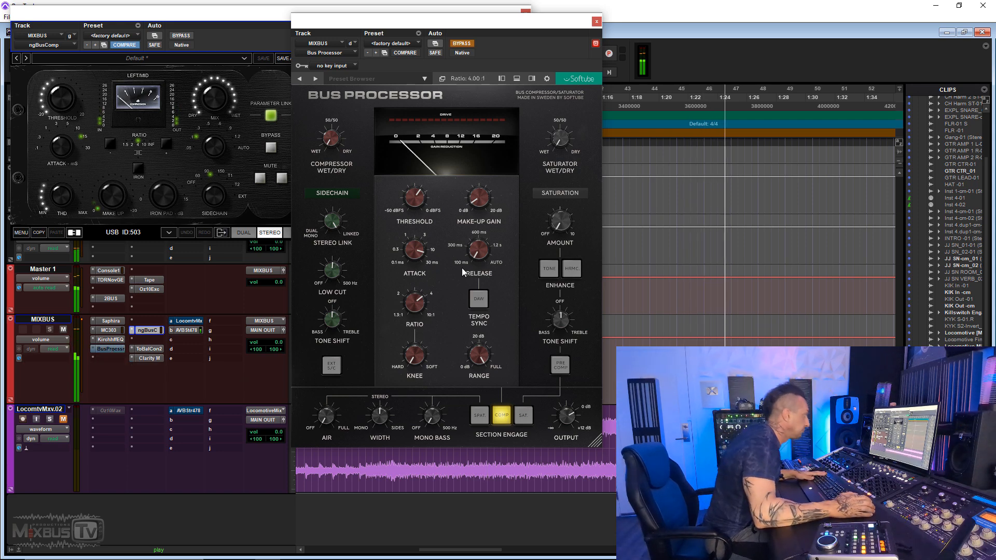
- Set the Bus Processor's make-up gain to 0.97 dB and move its insert directly below ngBusComp on MIXBUS
{"action": "mouse_move", "coordinate": [475, 201]}
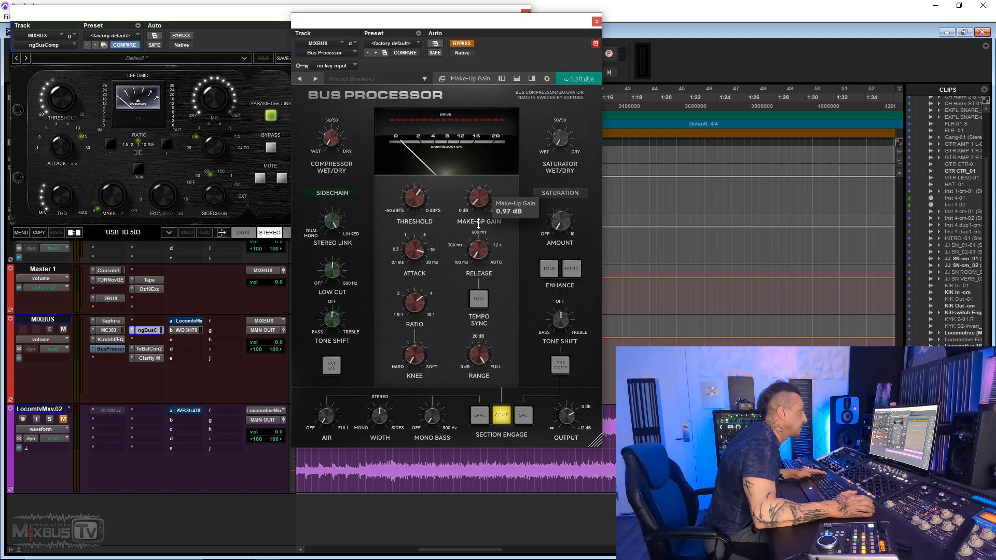
{"action": "left_click_drag", "start_coordinate": [109, 349], "coordinate": [149, 340]}
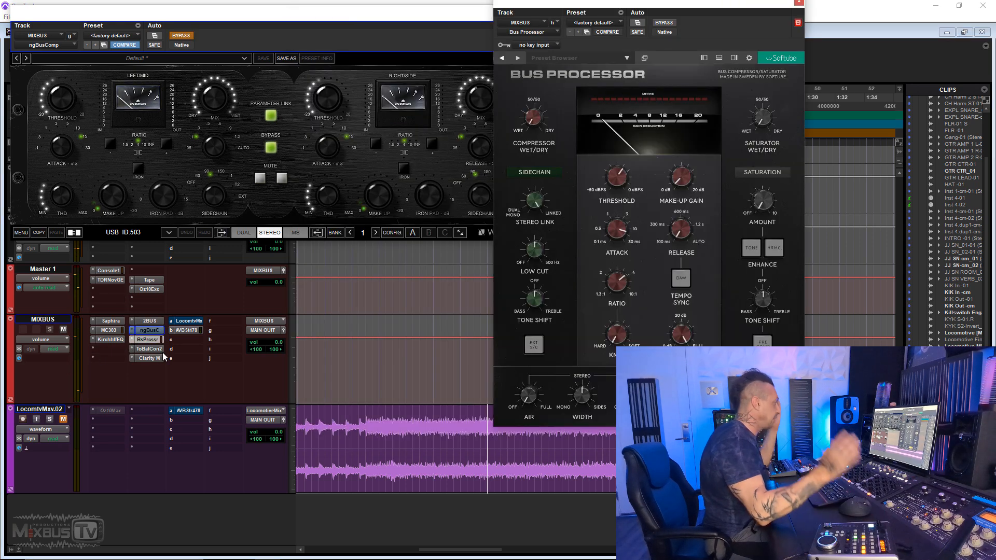
- Switch from ngBusComp to the Bus Processor during playback and set the Bus Processor's make-up gain to 1.5 dB
{"action": "key", "text": "space"}
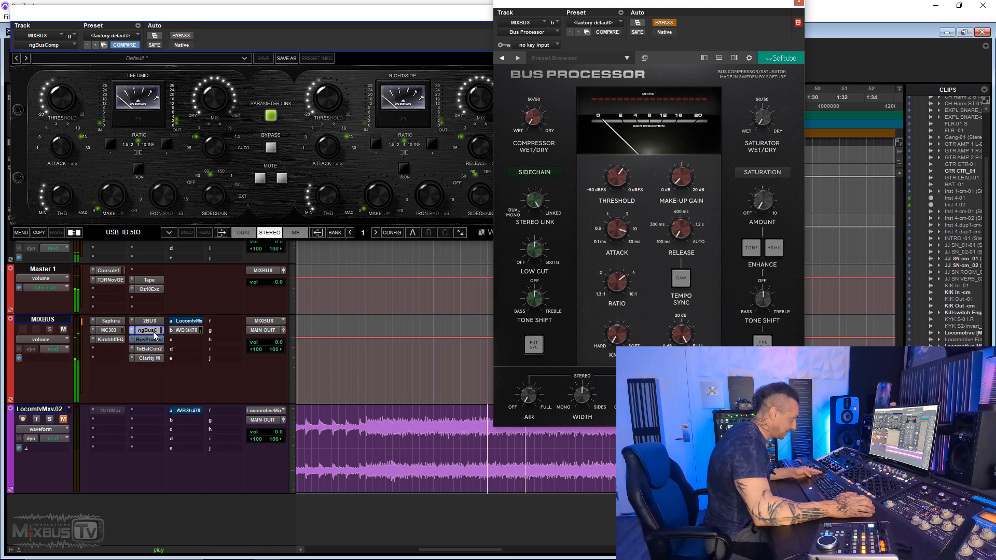
{"action": "left_click", "coordinate": [154, 331], "text": "ctrl"}
{"action": "left_click", "coordinate": [153, 340], "text": "ctrl"}
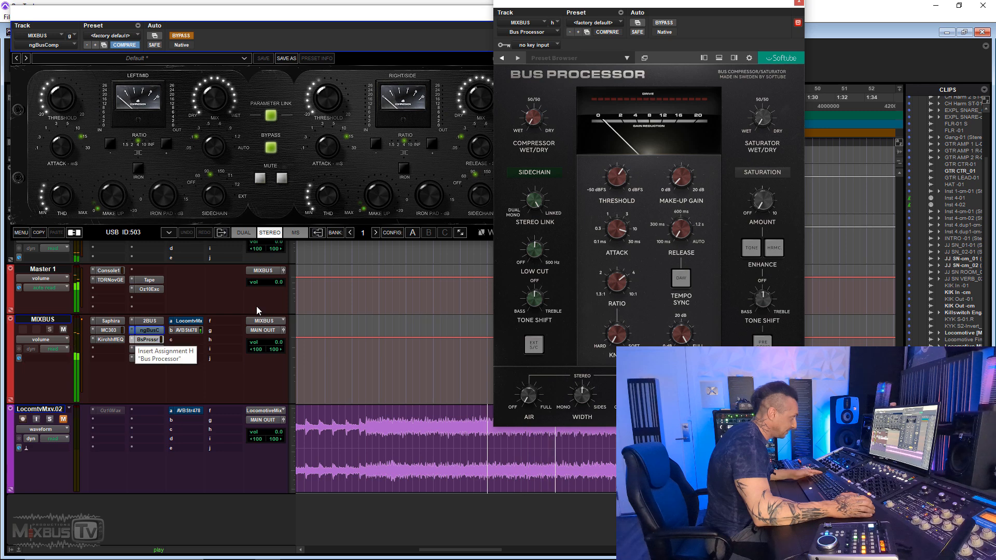
{"action": "mouse_move", "coordinate": [681, 178]}
{"action": "type", "text": "1.5"}
{"action": "key", "text": "Return"}
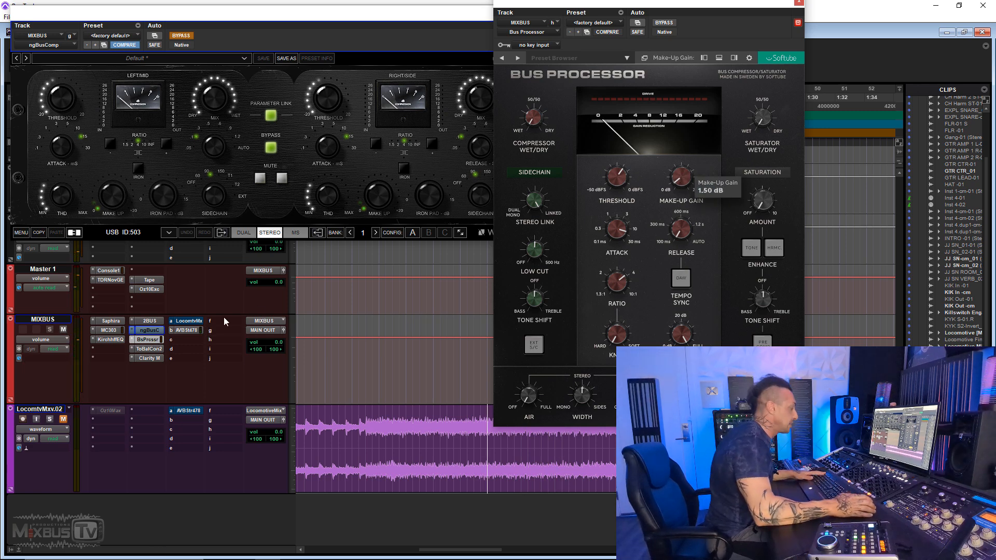
- Alternate between ngBusComp and the level-adjusted Bus Processor during playback to compare their sound
{"action": "left_click", "coordinate": [148, 338], "text": "ctrl"}
{"action": "left_click", "coordinate": [149, 332], "text": "ctrl"}
{"action": "key", "text": "space"}
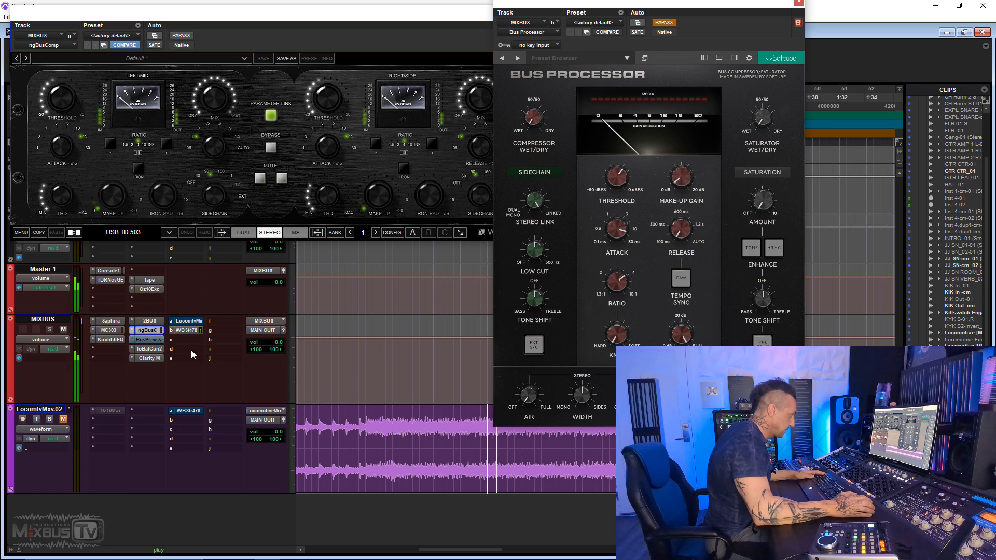
{"action": "left_click", "coordinate": [155, 331], "text": "ctrl"}
{"action": "left_click", "coordinate": [158, 339], "text": "ctrl"}
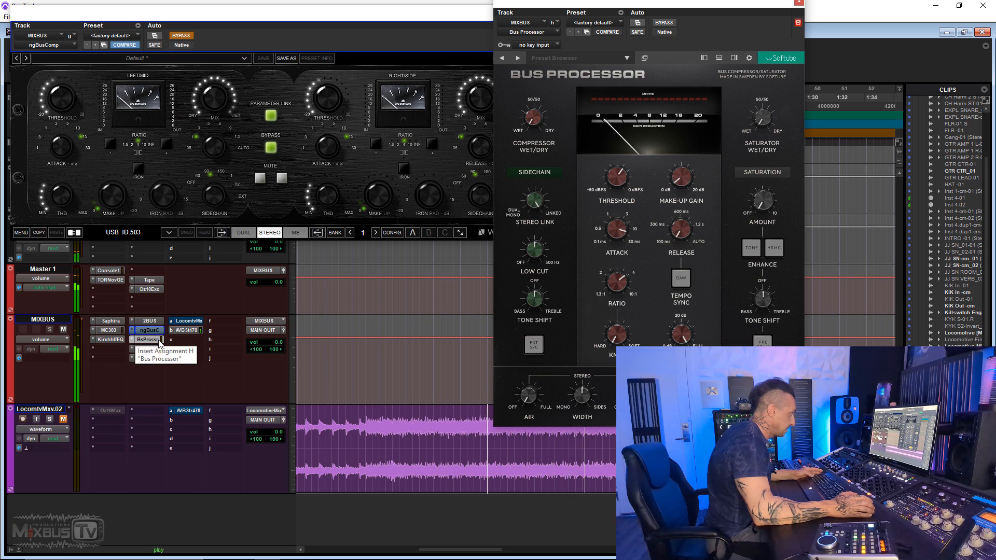
{"action": "left_click", "coordinate": [156, 331], "text": "ctrl"}
{"action": "left_click", "coordinate": [158, 339], "text": "ctrl"}
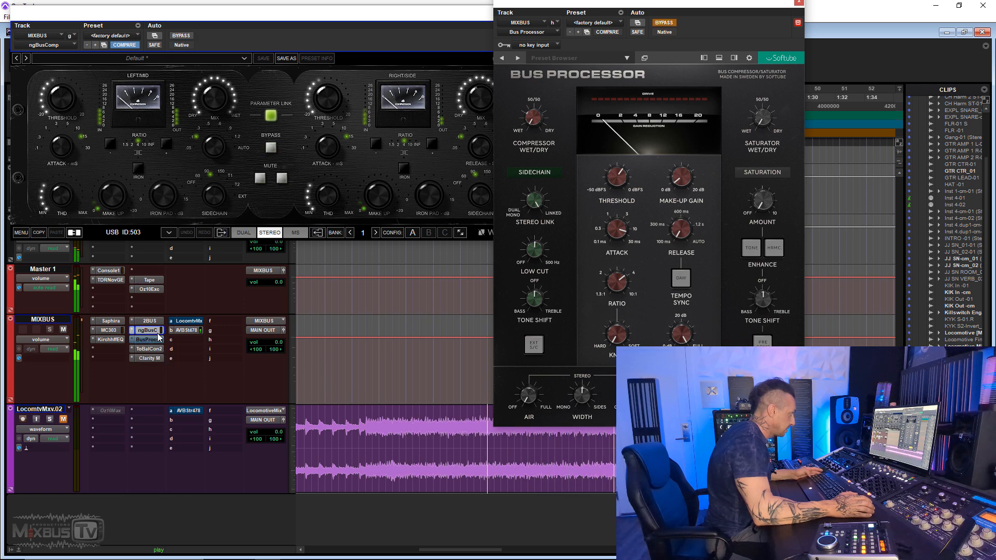
{"action": "left_click", "coordinate": [150, 330], "text": "ctrl"}
{"action": "left_click", "coordinate": [151, 340], "text": "ctrl"}
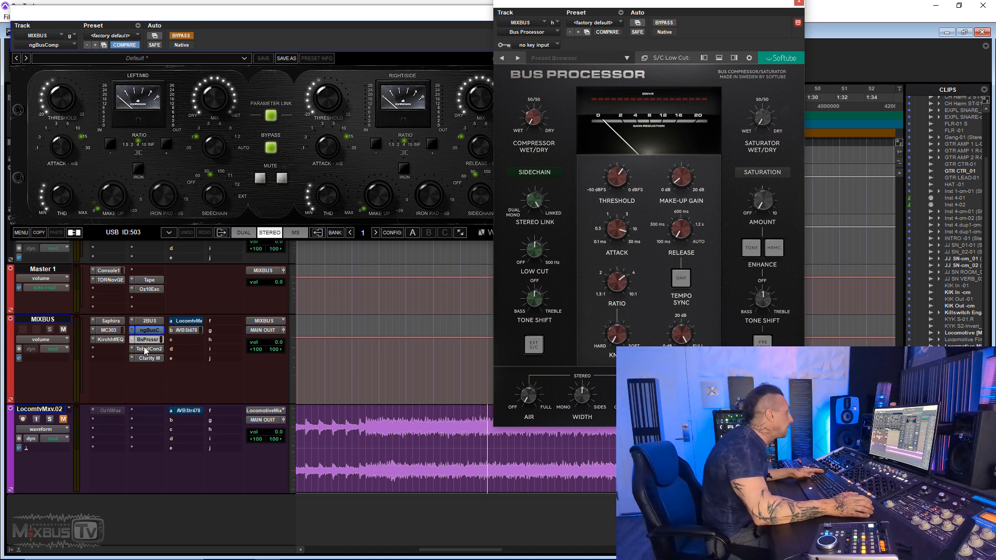
- Check ngBusComp against the Bus Processor during playback and set the Bus Processor's threshold to -20.25 dB
{"action": "left_click", "coordinate": [154, 333], "text": "ctrl"}
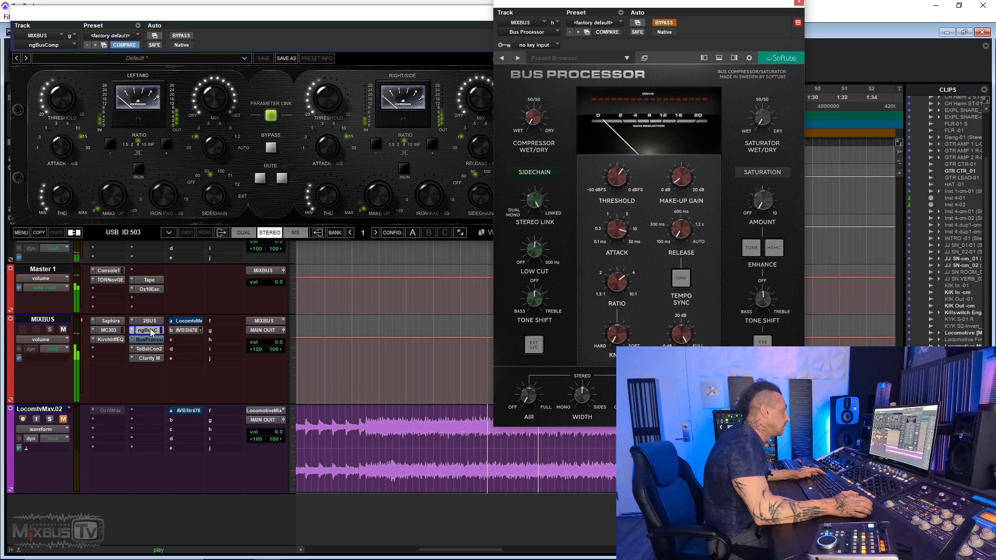
{"action": "left_click", "coordinate": [152, 332], "text": "ctrl"}
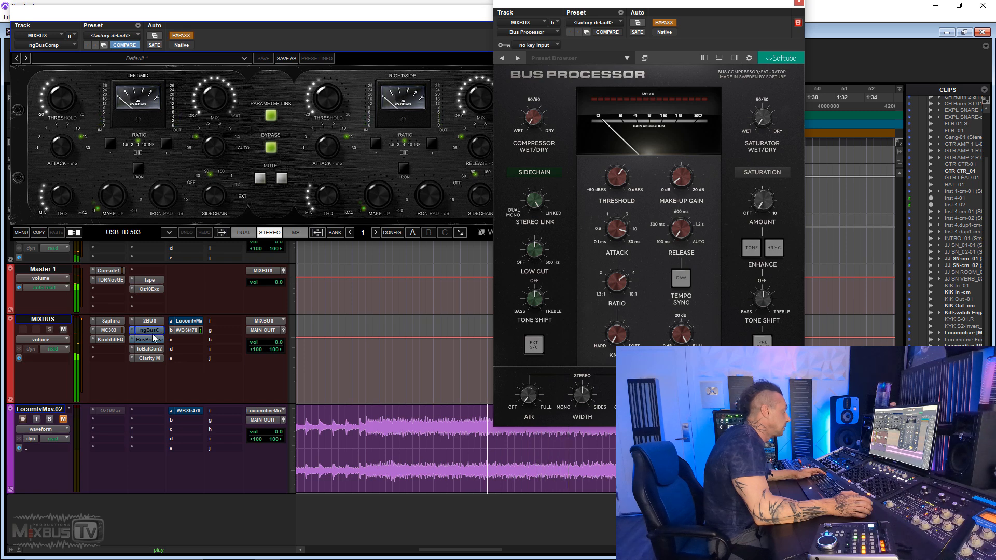
{"action": "left_click", "coordinate": [153, 340], "text": "ctrl"}
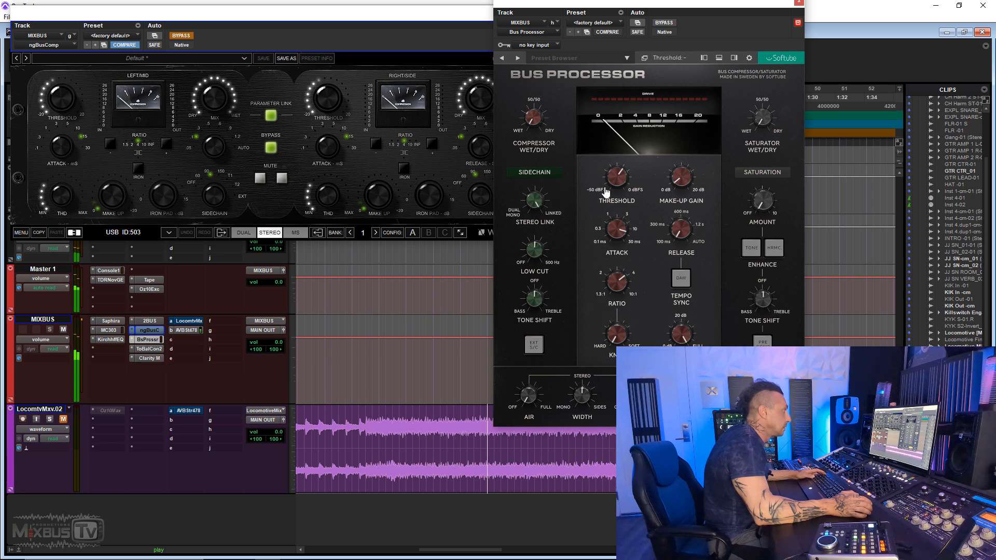
{"action": "mouse_move", "coordinate": [610, 180]}
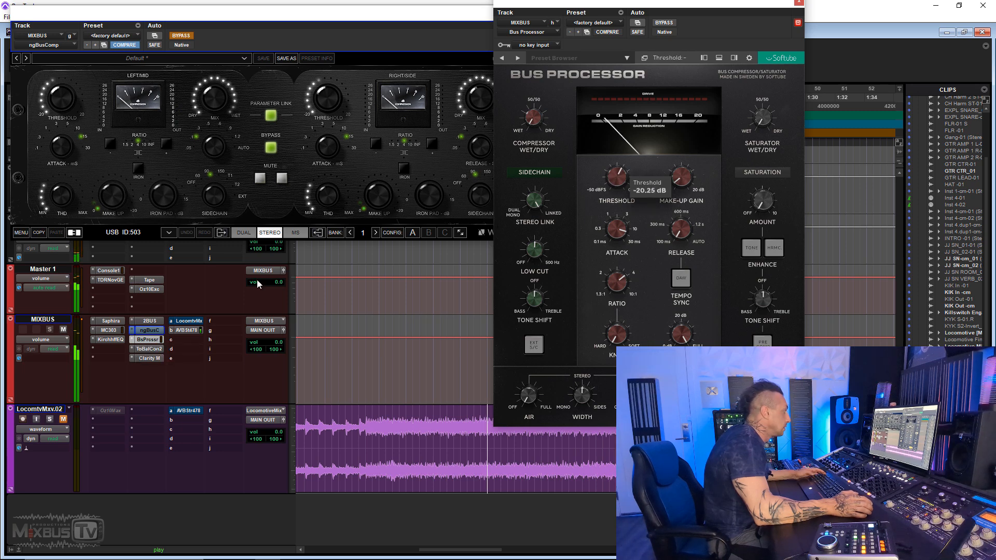
- Compare the Bus Processor at its new threshold with ngBusComp by swapping their bypass states during playback
{"action": "left_click", "coordinate": [158, 338], "text": "ctrl"}
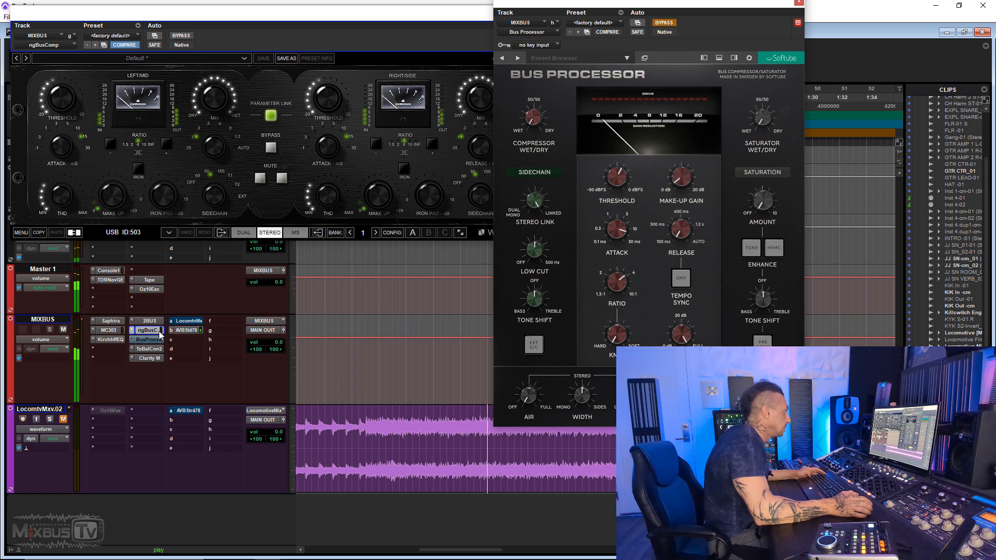
{"action": "left_click", "coordinate": [159, 331], "text": "ctrl"}
{"action": "left_click", "coordinate": [160, 339], "text": "ctrl"}
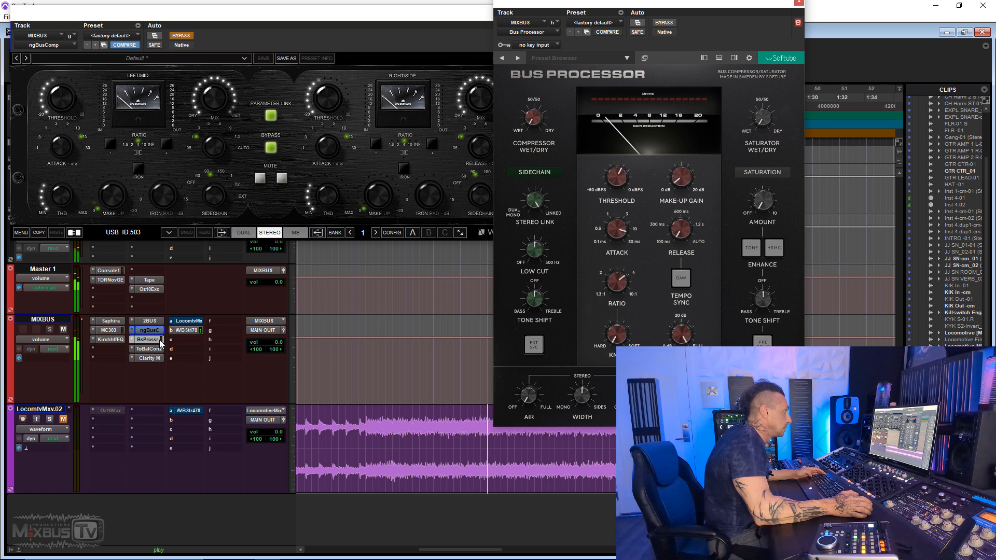
{"action": "left_click", "coordinate": [159, 340], "text": "ctrl"}
{"action": "left_click", "coordinate": [158, 332], "text": "ctrl"}
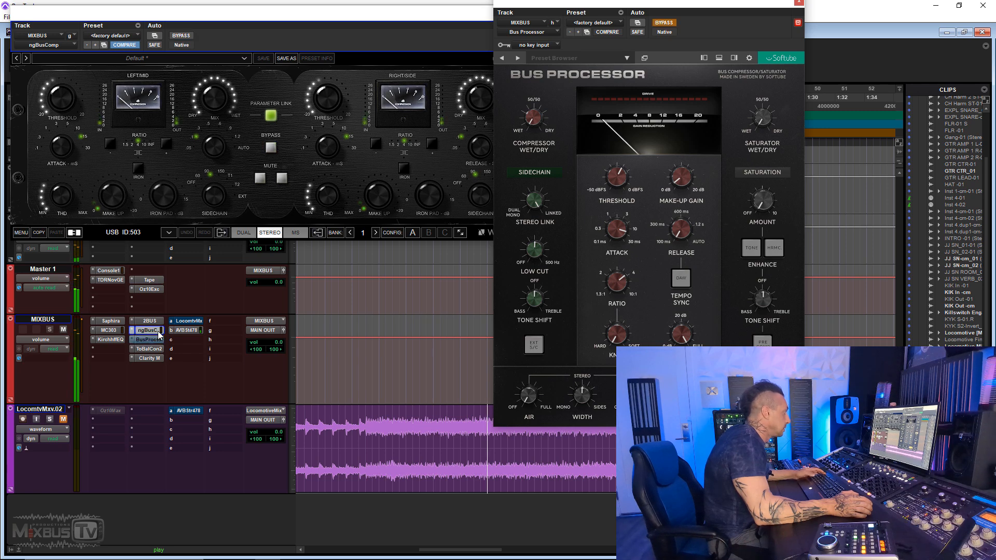
{"action": "left_click", "coordinate": [159, 331], "text": "ctrl"}
{"action": "left_click", "coordinate": [158, 340], "text": "ctrl"}
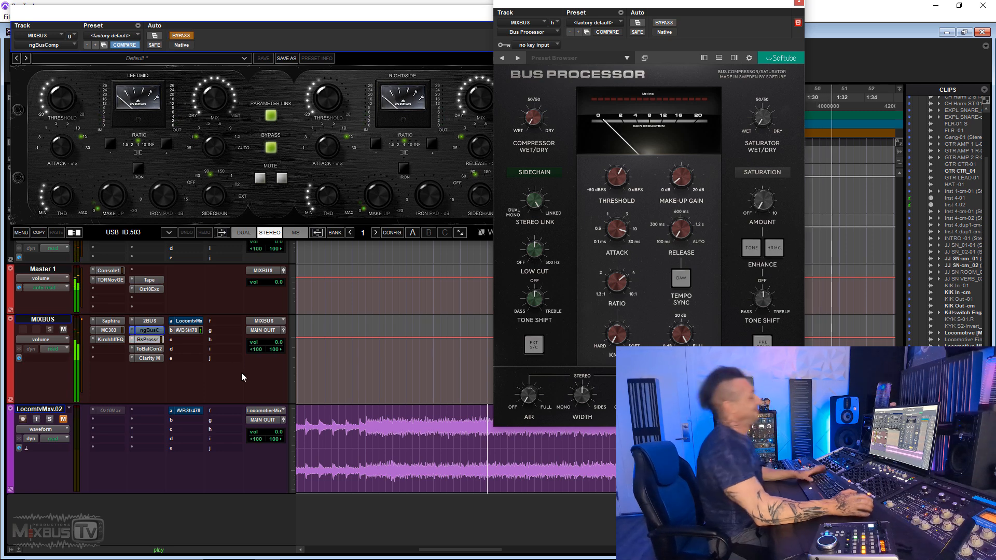
- Remove the insert below the Bus Processor on MIXBUS and load SSL Native Bus Compressor 2 (stereo) in that slot
{"action": "left_click", "coordinate": [150, 347]}
{"action": "left_click", "coordinate": [185, 365]}
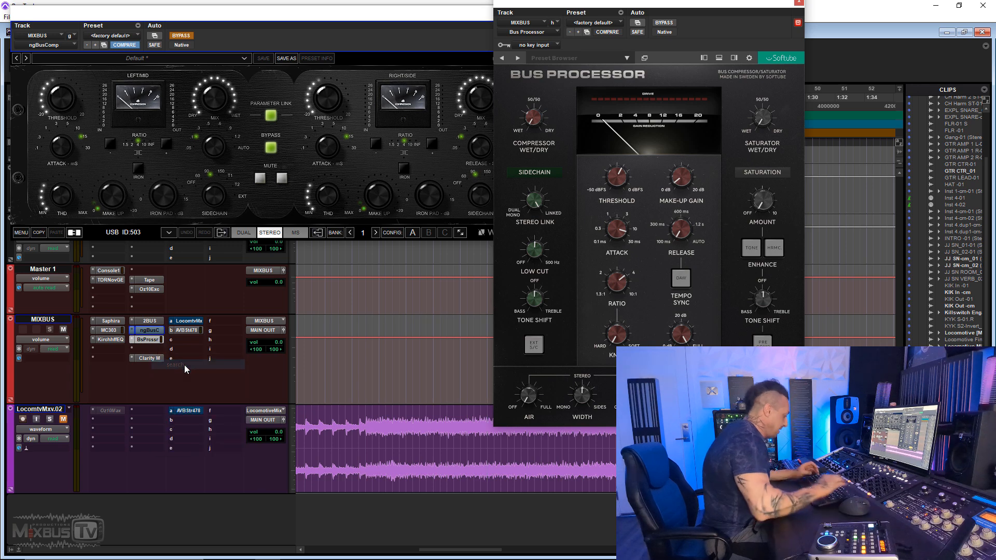
{"action": "type", "text": "ssl"}
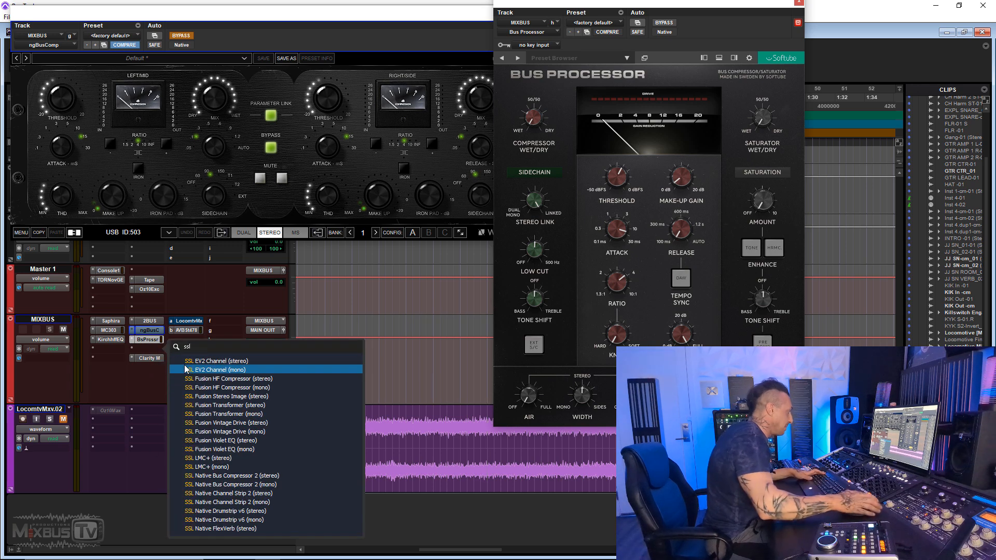
{"action": "left_click", "coordinate": [232, 476]}
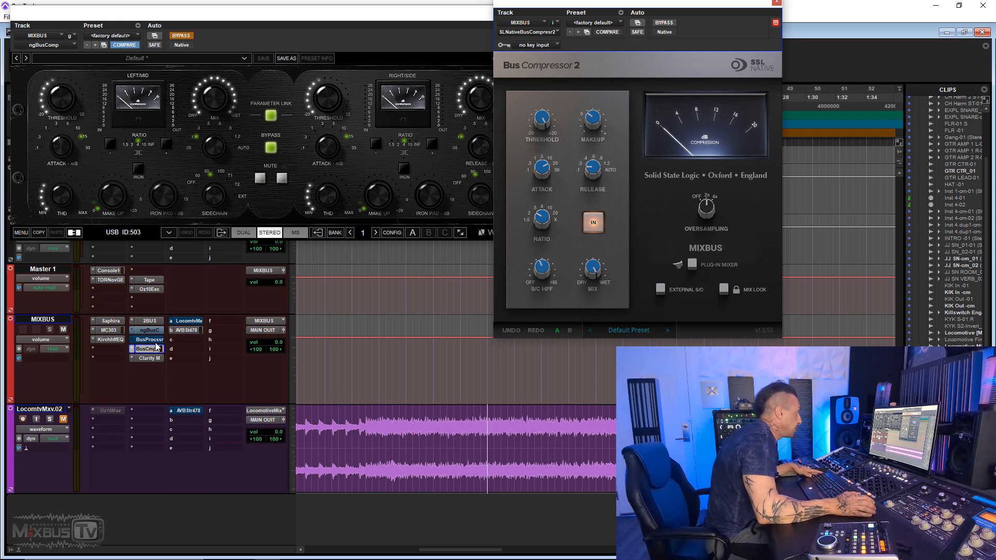
- Compare ngBusComp with SSL Bus Compressor 2 during playback by alternating which of the two is bypassed
{"action": "left_click", "coordinate": [154, 332], "text": "ctrl"}
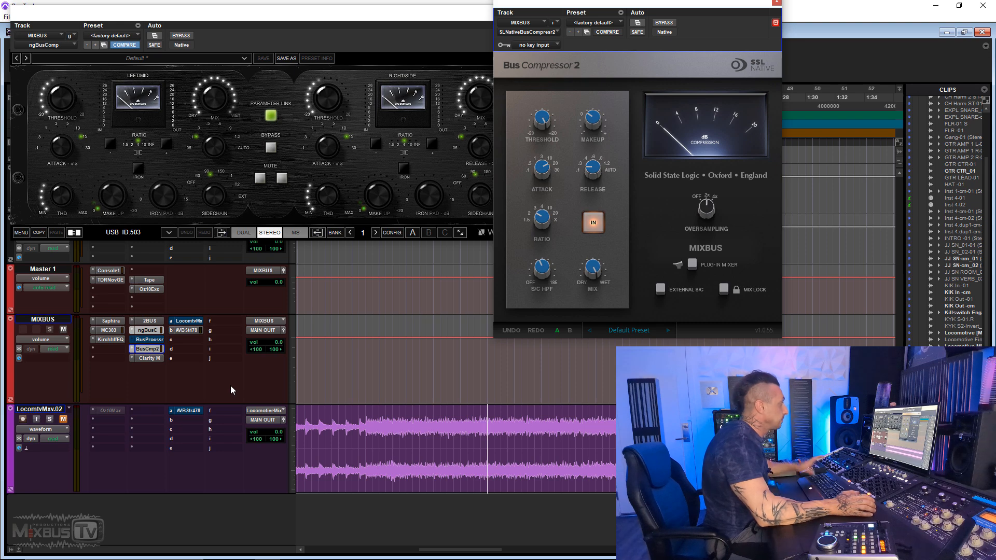
{"action": "key", "text": "space"}
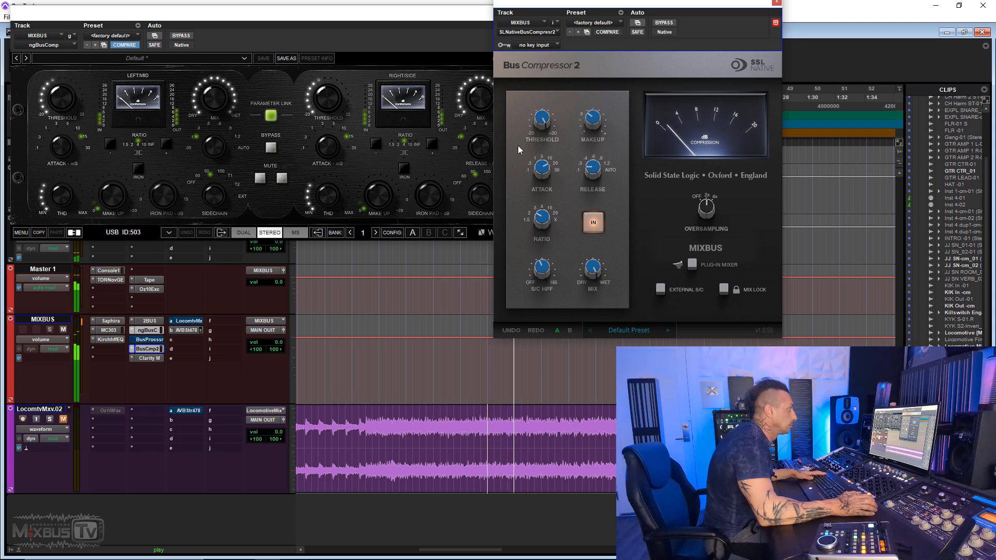
{"action": "left_click", "coordinate": [154, 351], "text": "ctrl"}
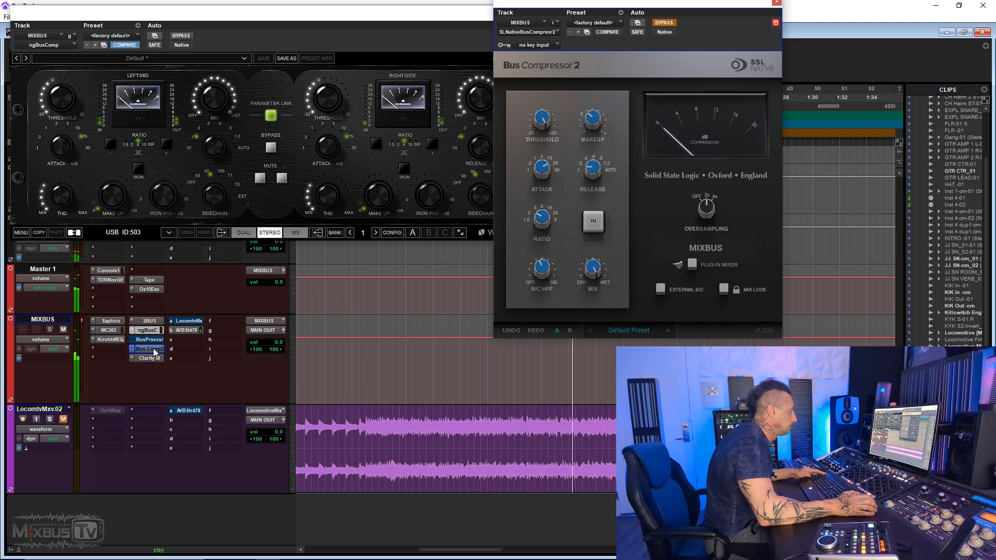
{"action": "left_click", "coordinate": [154, 350], "text": "ctrl"}
{"action": "left_click", "coordinate": [155, 331], "text": "ctrl"}
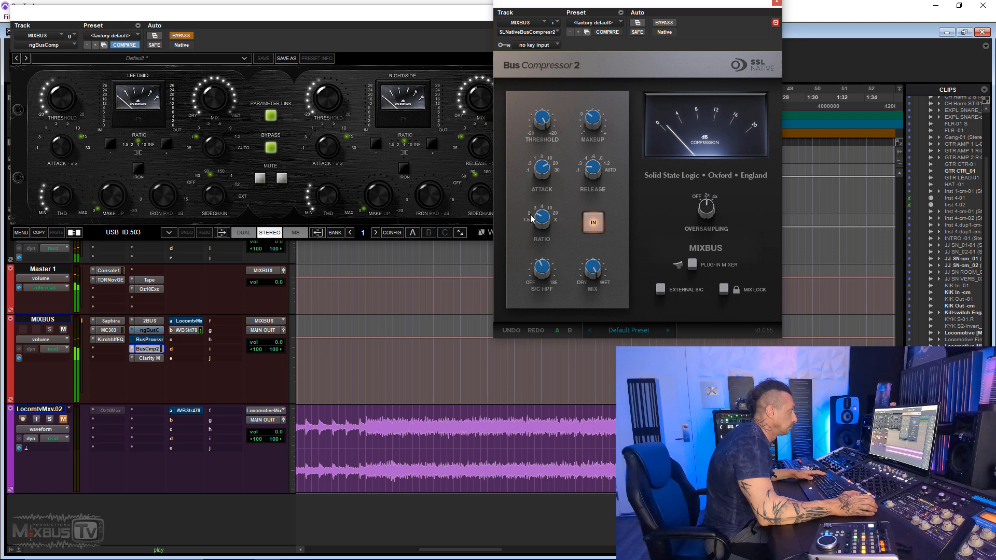
{"action": "left_click", "coordinate": [156, 331], "text": "ctrl"}
{"action": "left_click", "coordinate": [151, 350], "text": "ctrl"}
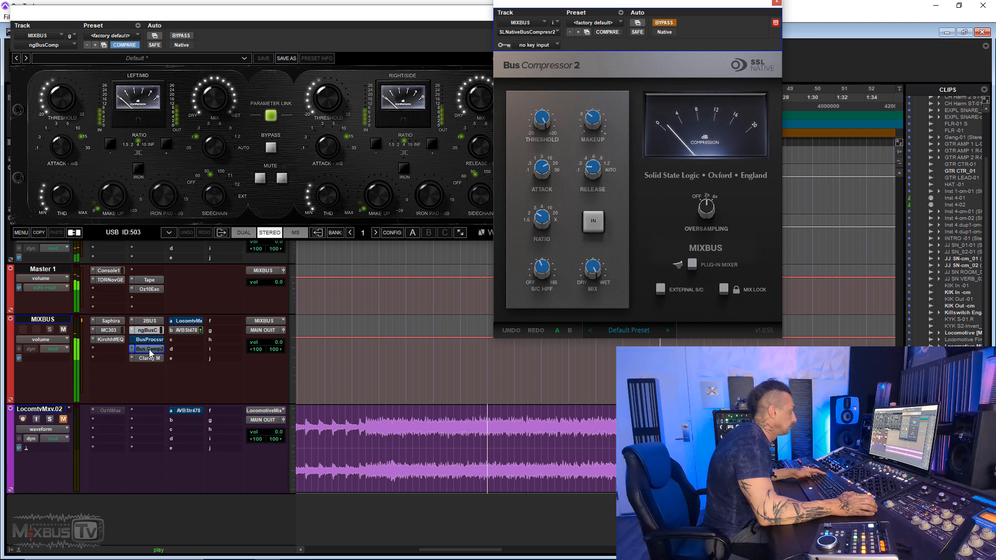
{"action": "left_click", "coordinate": [151, 350], "text": "ctrl"}
{"action": "left_click", "coordinate": [155, 331], "text": "ctrl"}
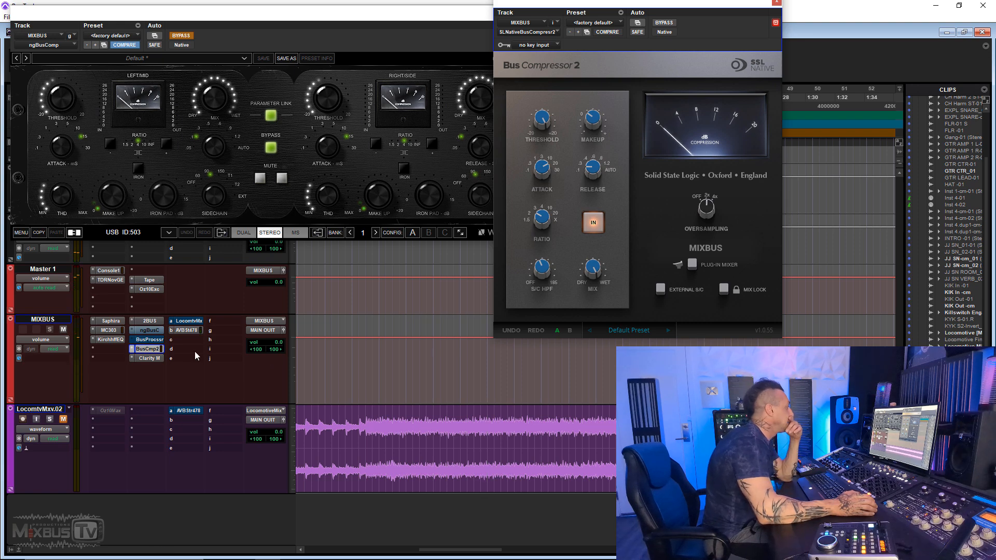
- Move Bus Compressor 2 into the slot below ngBusComp, replacing the Bus Processor, and take ngBusComp out of bypass
{"action": "left_click_drag", "start_coordinate": [156, 349], "coordinate": [150, 340]}
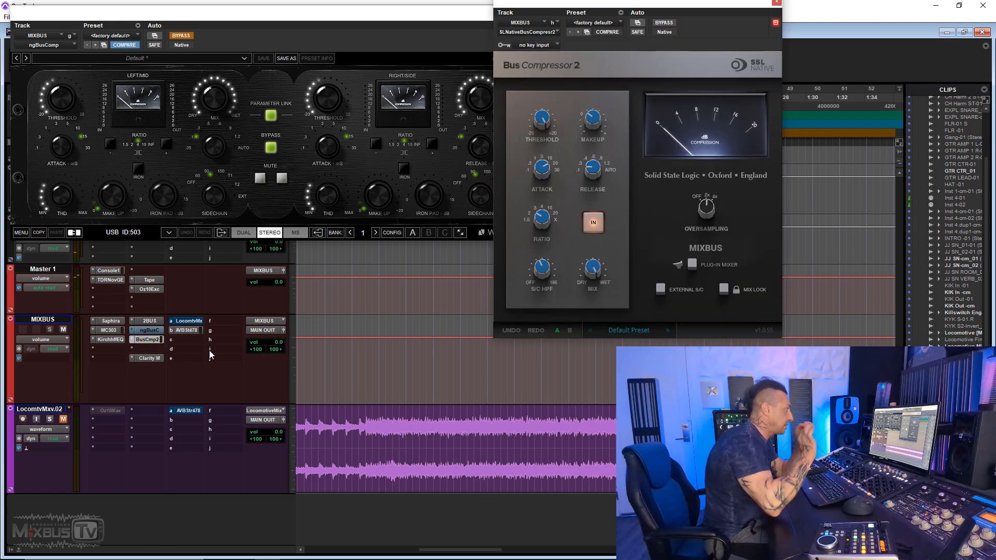
{"action": "mouse_move", "coordinate": [543, 114]}
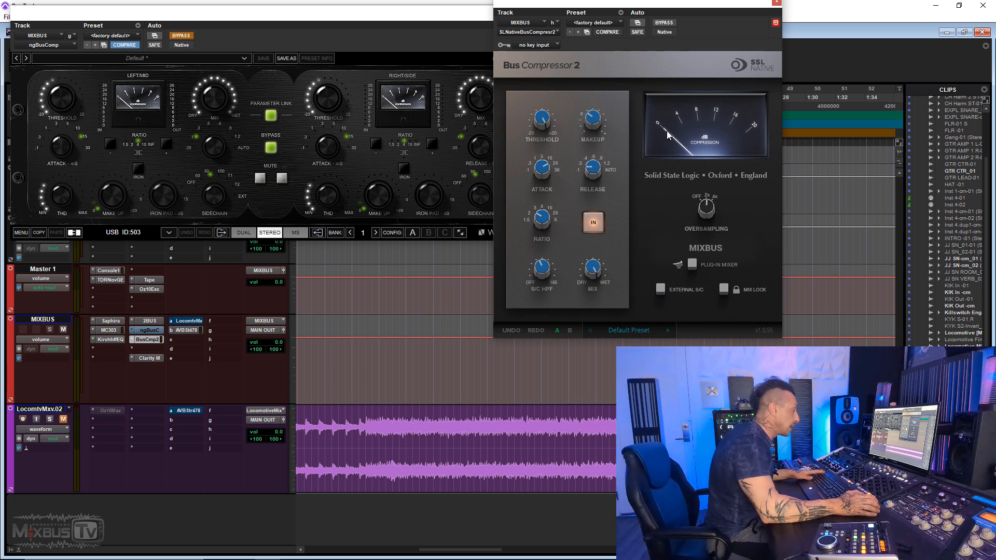
{"action": "left_click", "coordinate": [145, 330], "text": "ctrl"}
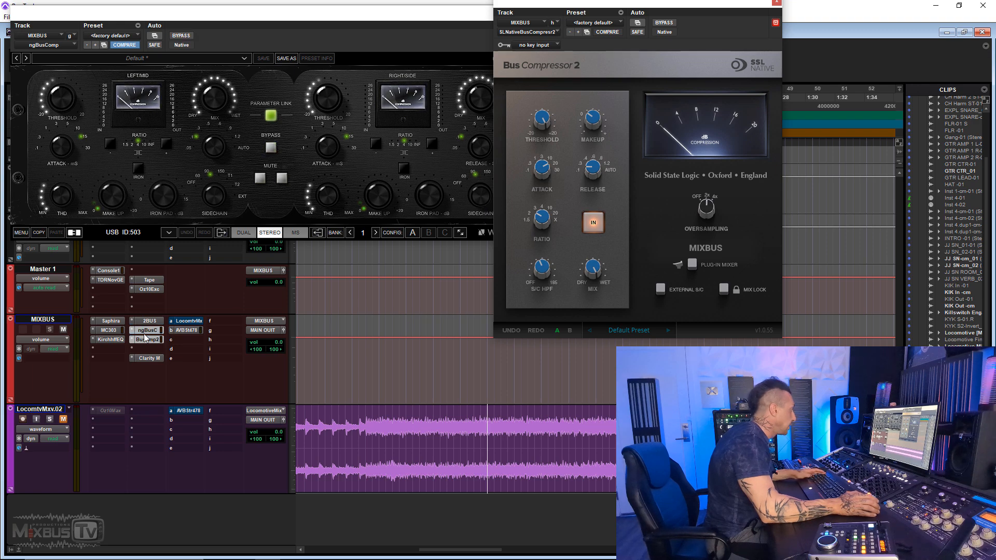
- Compare ngBusComp with the relocated Bus Compressor 2 during playback by swapping their bypass states
{"action": "left_click", "coordinate": [144, 340], "text": "ctrl"}
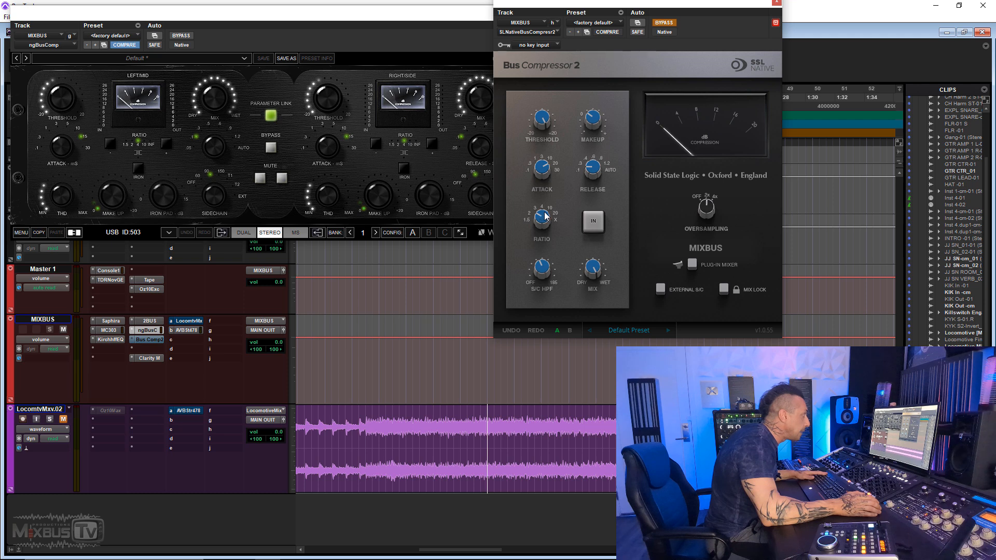
{"action": "key", "text": "space"}
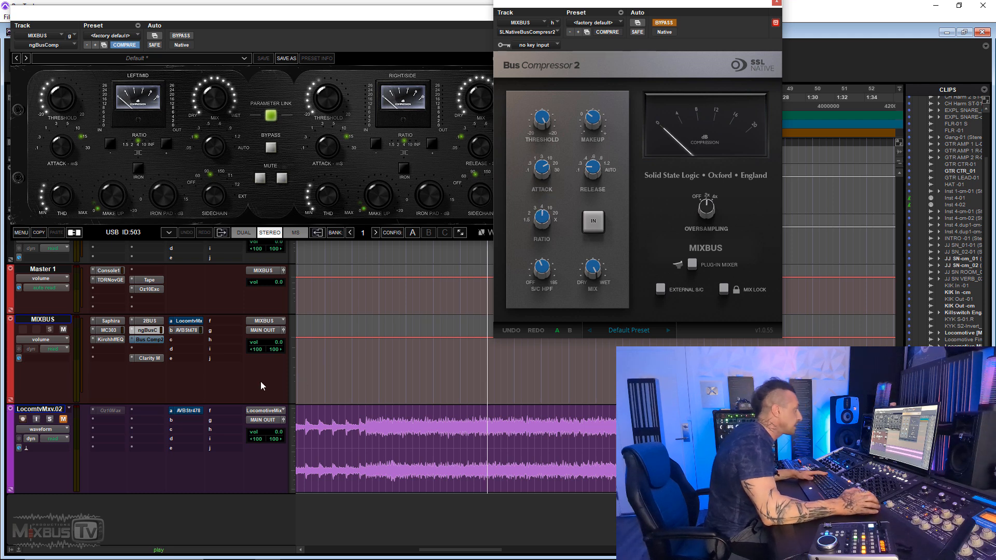
{"action": "left_click", "coordinate": [157, 332], "text": "ctrl"}
{"action": "left_click", "coordinate": [157, 347], "text": "ctrl"}
{"action": "left_click", "coordinate": [149, 340], "text": "ctrl"}
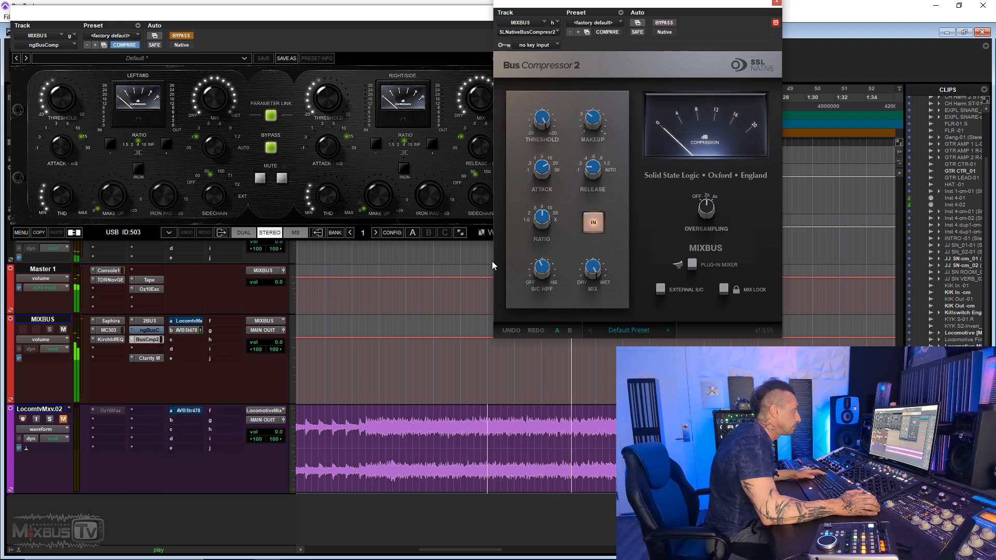
- Tune Bus Compressor 2's threshold to 11.3 dB during playback, checking it against ngBusComp by swapping their bypass states
{"action": "mouse_move", "coordinate": [544, 120]}
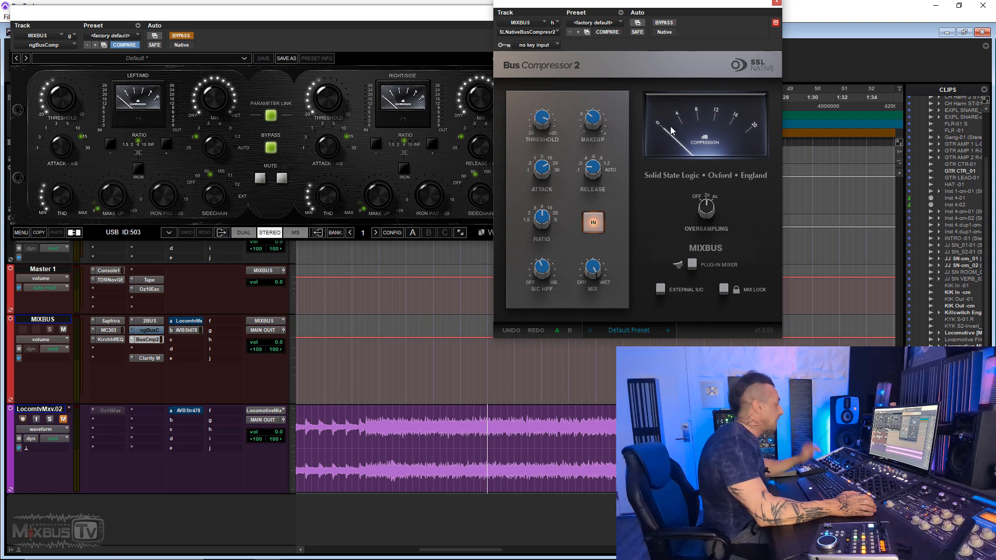
{"action": "key", "text": "space"}
{"action": "left_click_drag", "start_coordinate": [547, 124], "coordinate": [548, 142]}
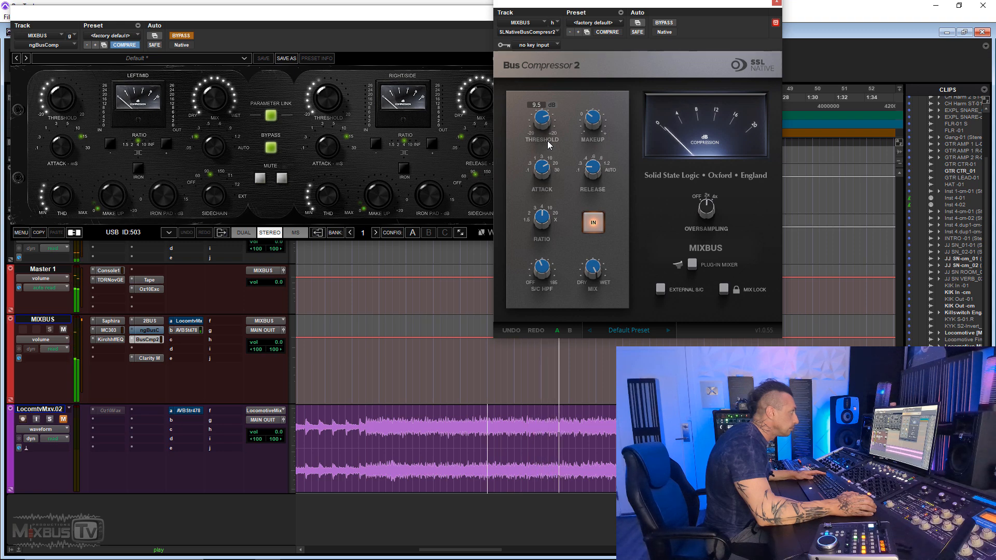
{"action": "left_click", "coordinate": [151, 338], "text": "ctrl"}
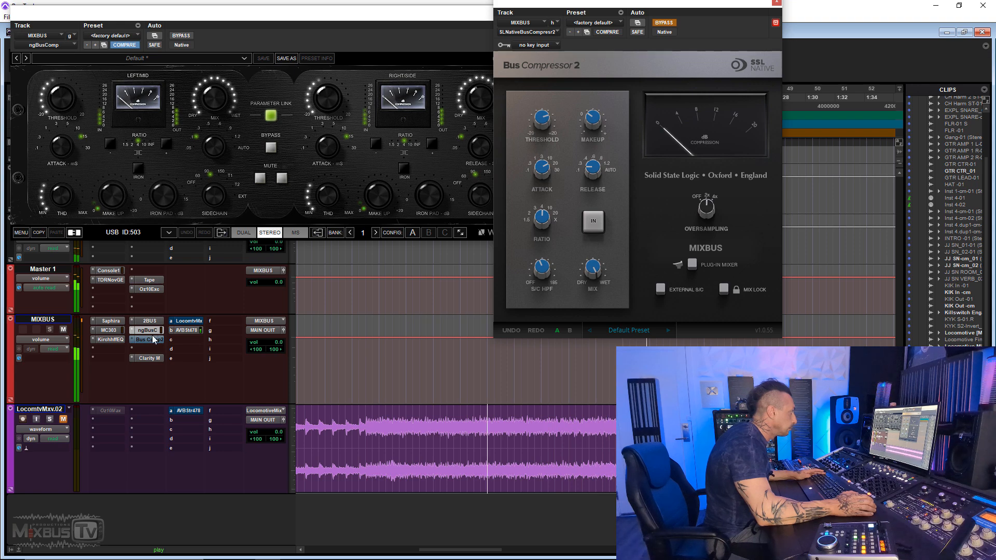
{"action": "left_click", "coordinate": [151, 331], "text": "ctrl"}
{"action": "left_click", "coordinate": [151, 338], "text": "ctrl"}
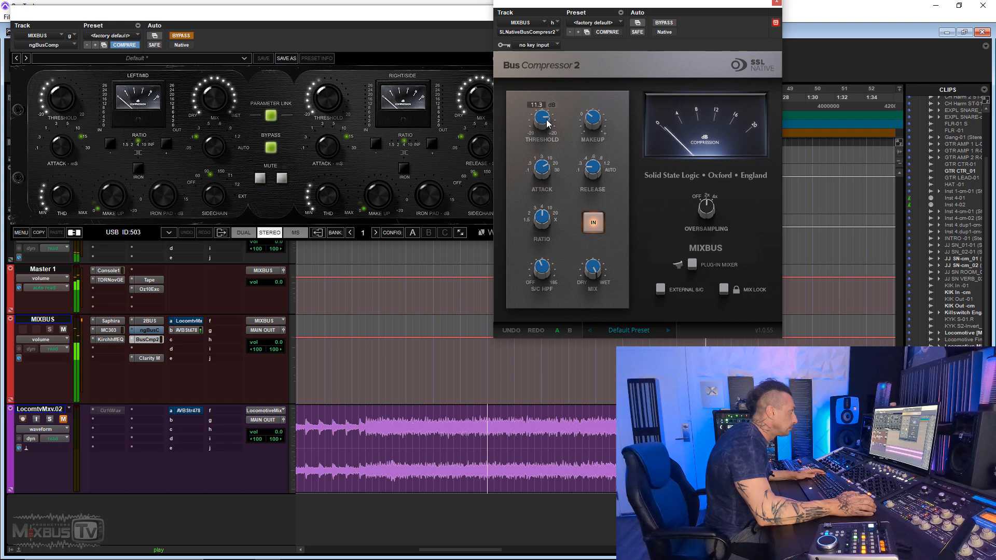
- Compare Bus Compressor 2 at its new threshold with ngBusComp by alternating bypass, finishing on Bus Compressor 2, and stop playback
{"action": "left_click", "coordinate": [148, 337], "text": "ctrl"}
{"action": "left_click", "coordinate": [148, 331], "text": "ctrl"}
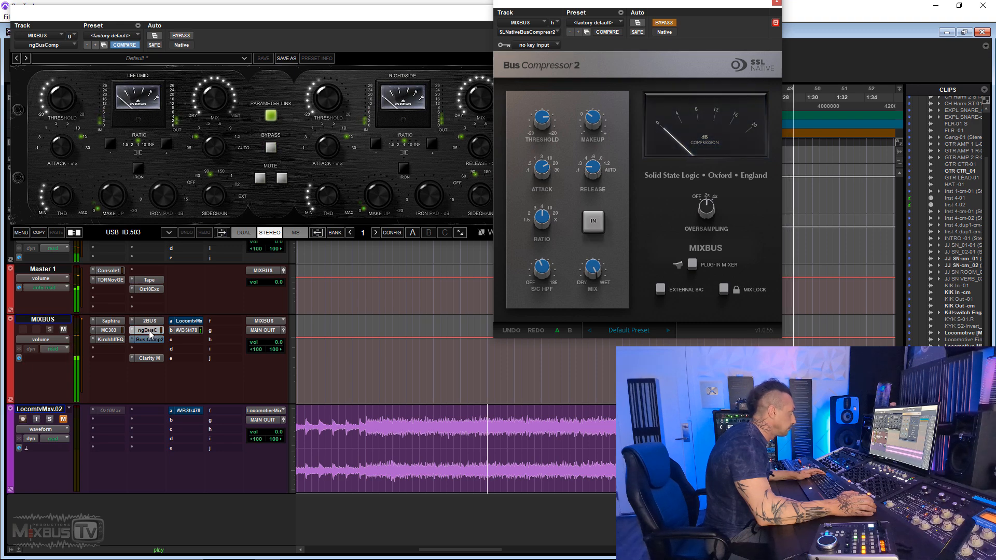
{"action": "left_click", "coordinate": [149, 331], "text": "ctrl"}
{"action": "left_click", "coordinate": [150, 338], "text": "ctrl"}
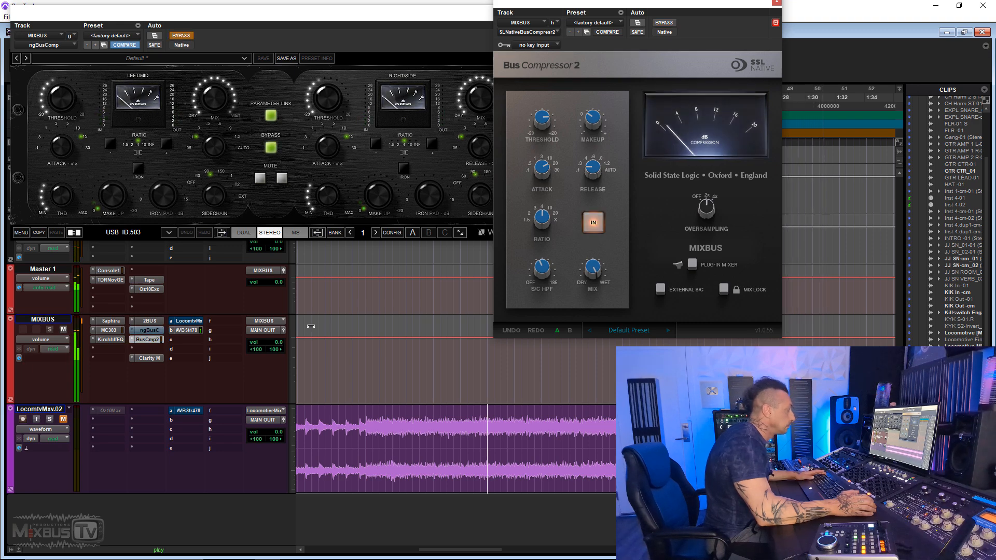
{"action": "key", "text": "space"}
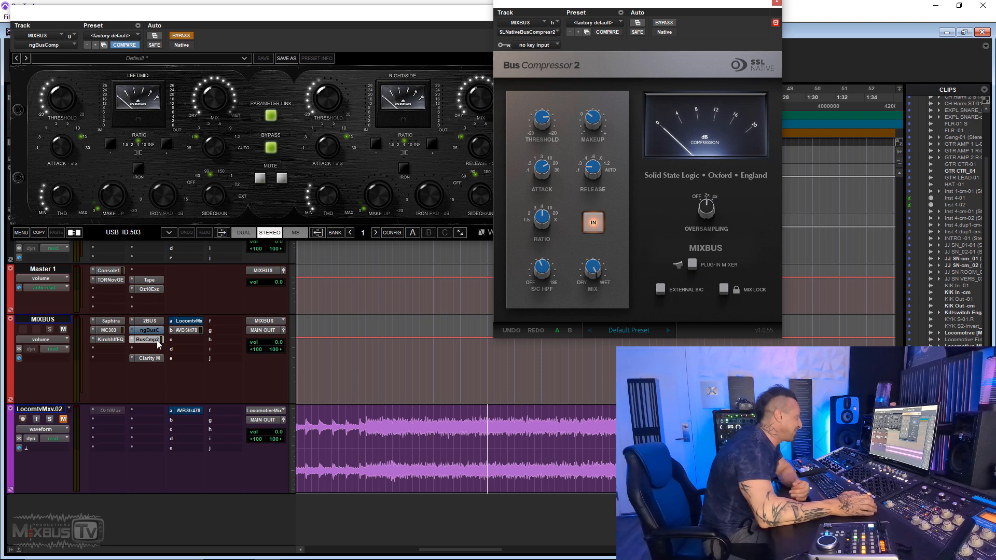
- On MIXBUS, move Bus Compressor 2 into the slot below the Kirchhoff EQ and load Sugar (stereo) in the slot beneath it
{"action": "left_click_drag", "start_coordinate": [123, 348], "coordinate": [122, 348]}
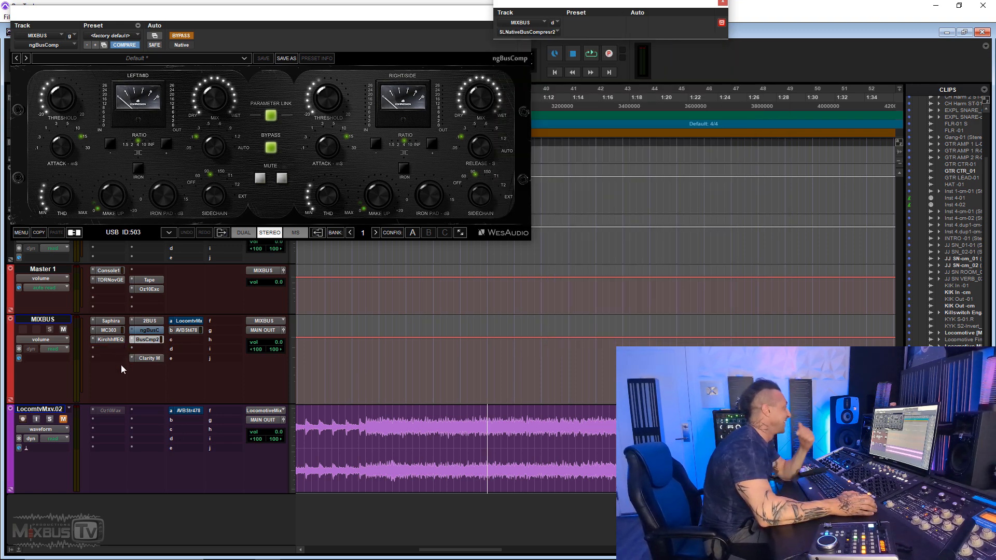
{"action": "left_click", "coordinate": [118, 358]}
{"action": "mouse_move", "coordinate": [192, 410]}
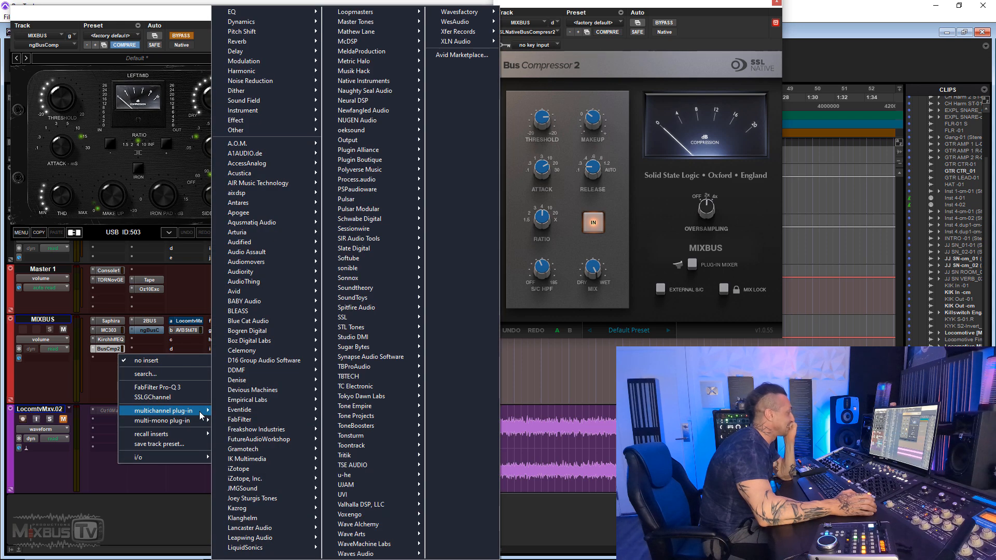
{"action": "mouse_move", "coordinate": [300, 71]}
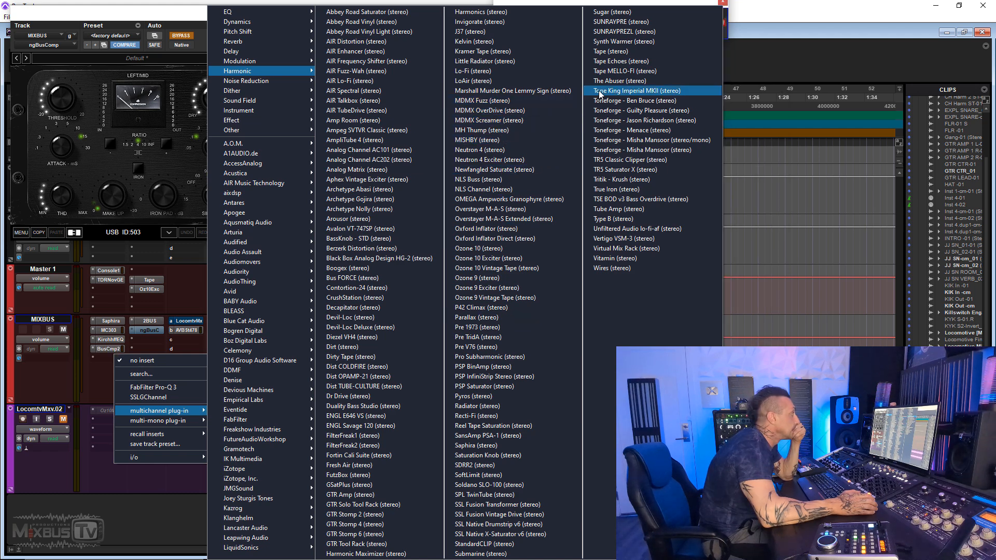
{"action": "left_click", "coordinate": [160, 376]}
{"action": "type", "text": "clar"}
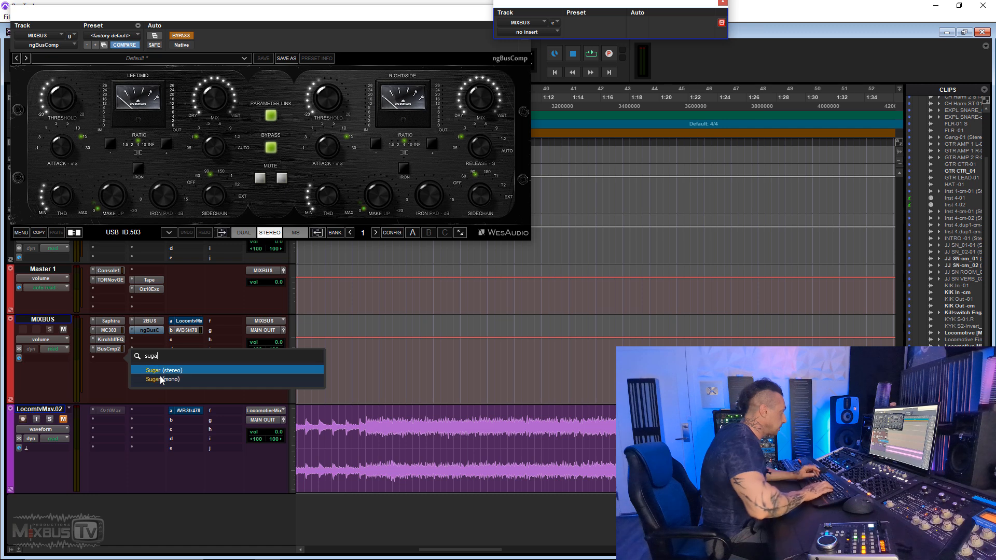
{"action": "key", "text": "Return"}
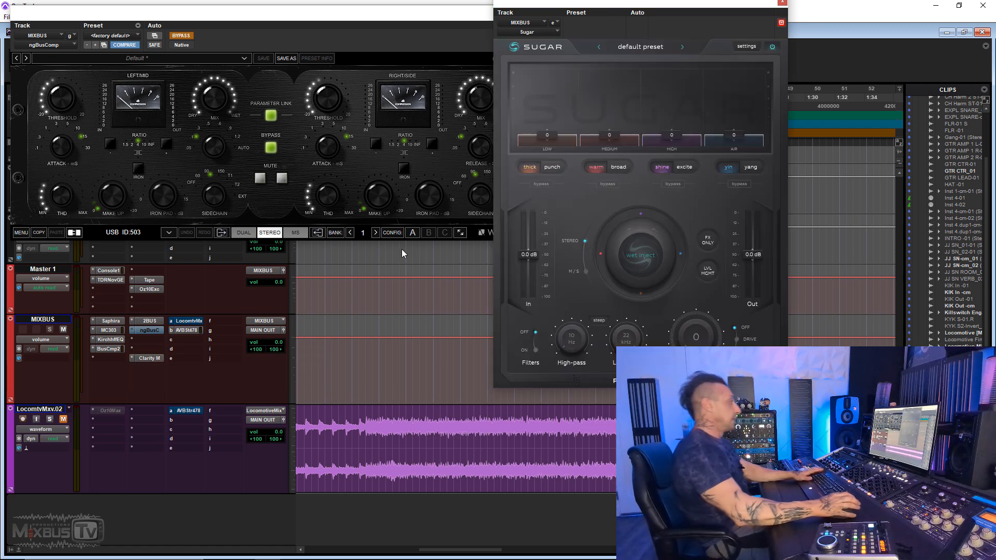
{"action": "left_click", "coordinate": [640, 323]}
{"action": "left_click_drag", "start_coordinate": [599, 7], "coordinate": [448, 29]}
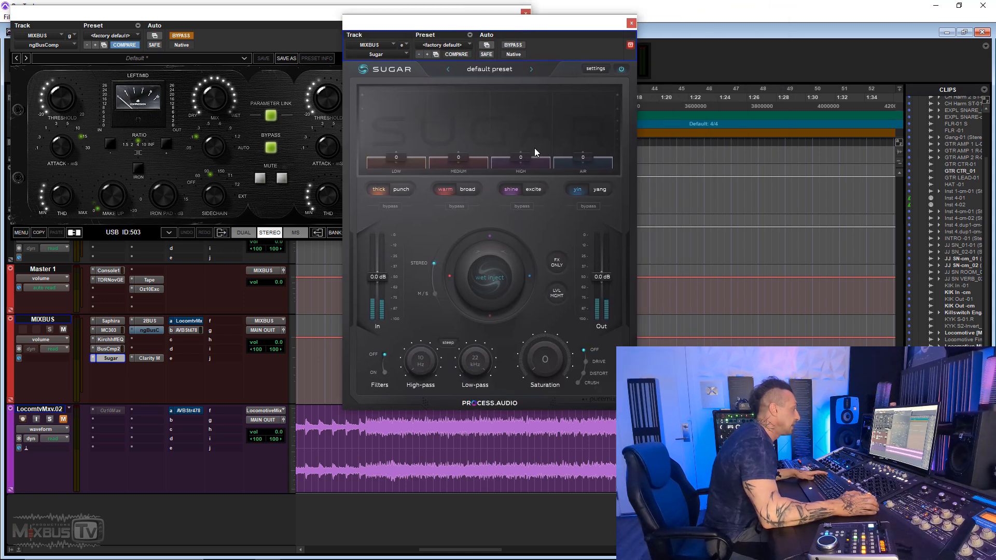
- Audition strong boosts on Sugar's High band during playback, trying both the shine and excite modes
{"action": "key", "text": "space"}
{"action": "left_click_drag", "start_coordinate": [523, 156], "coordinate": [525, 119]}
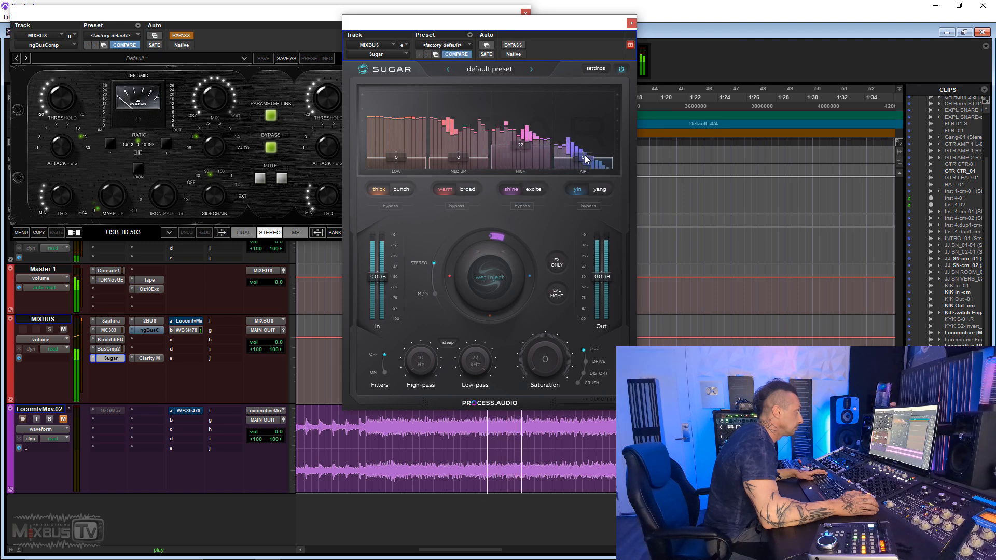
{"action": "left_click_drag", "start_coordinate": [526, 159], "coordinate": [522, 125]}
{"action": "key", "text": "space"}
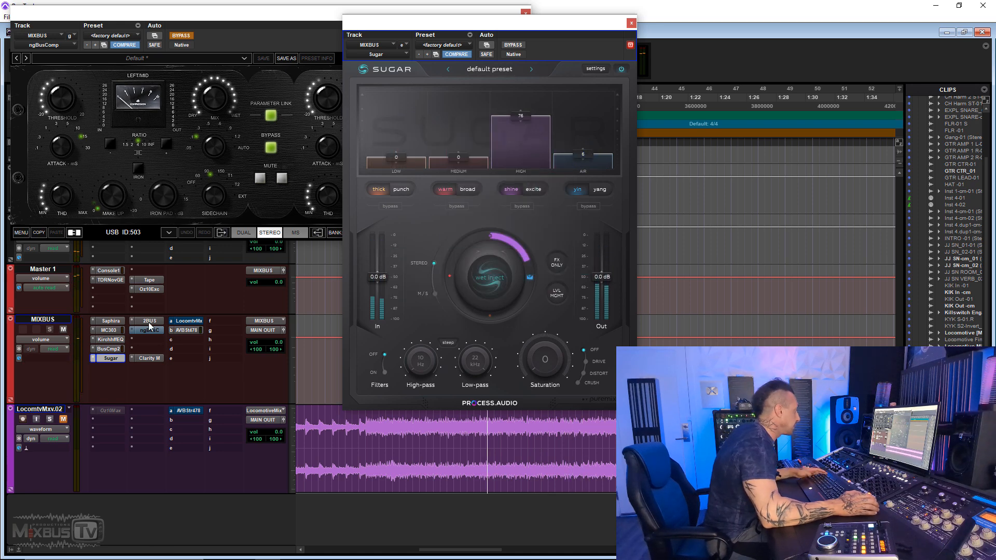
{"action": "key", "text": "space"}
{"action": "left_click_drag", "start_coordinate": [518, 129], "coordinate": [518, 132]}
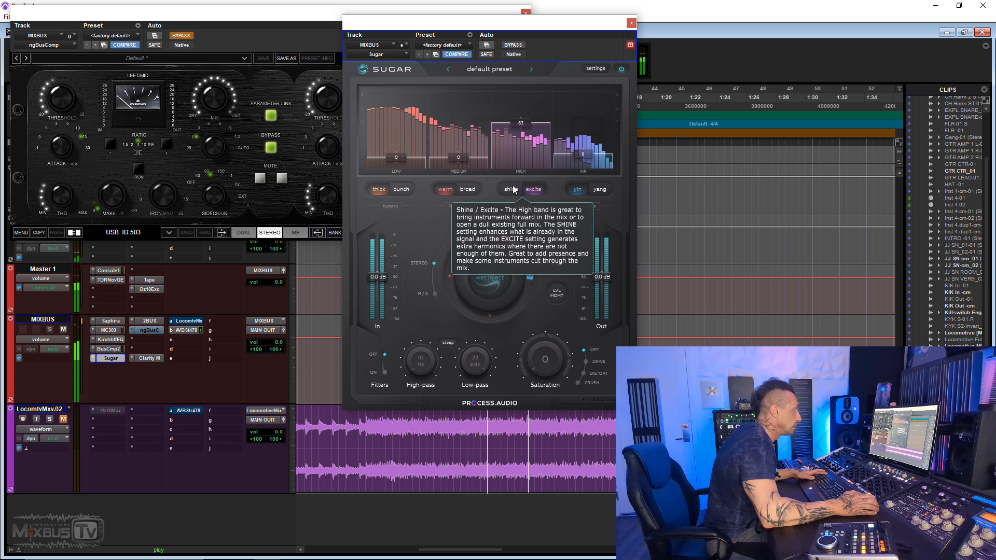
{"action": "left_click_drag", "start_coordinate": [520, 128], "coordinate": [569, 41]}
- Switch Sugar's Air band to yang, stop playback, and reset the Air and High bands to 0
{"action": "left_click", "coordinate": [599, 193]}
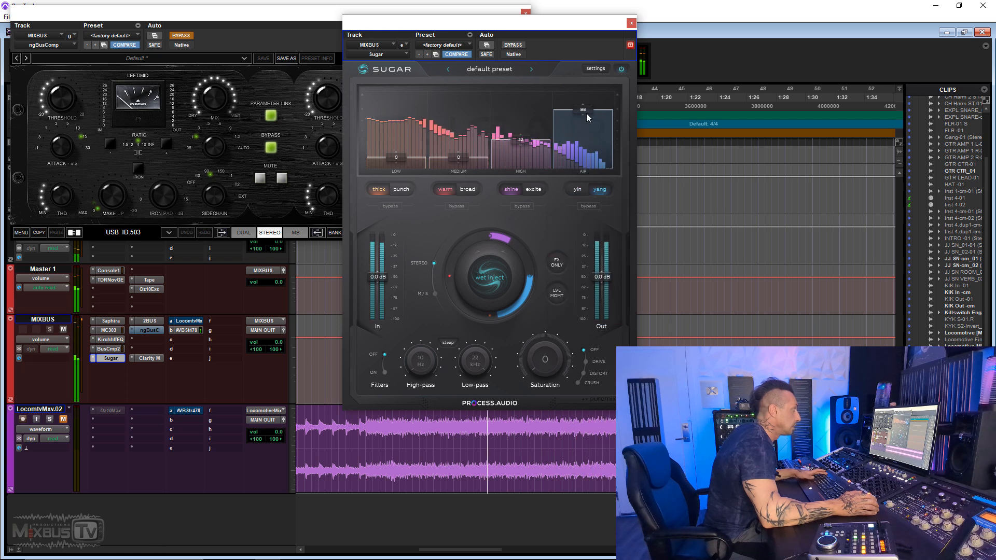
{"action": "left_click_drag", "start_coordinate": [587, 111], "coordinate": [585, 210]}
{"action": "key", "text": "space"}
{"action": "left_click_drag", "start_coordinate": [536, 143], "coordinate": [555, 233]}
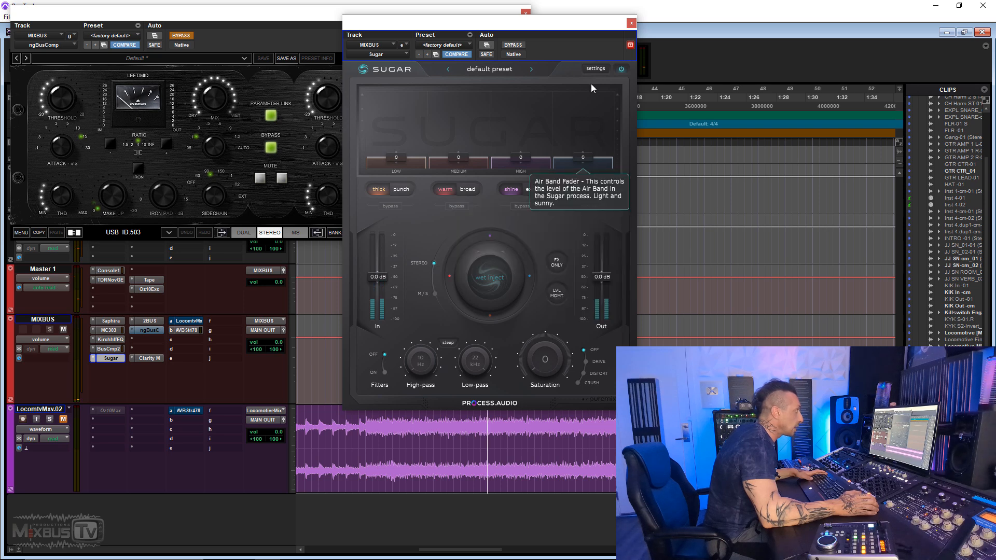
- Check Sugar's settings, and set its High band to 15 and its Air band to 8
{"action": "left_click", "coordinate": [596, 68]}
{"action": "left_click", "coordinate": [595, 211]}
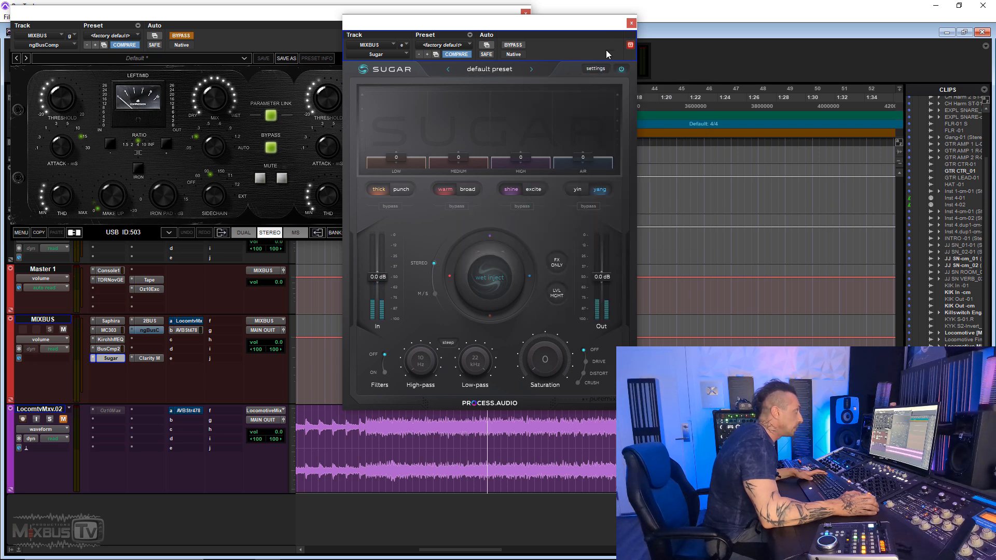
{"action": "left_click", "coordinate": [600, 70]}
{"action": "left_click", "coordinate": [628, 195]}
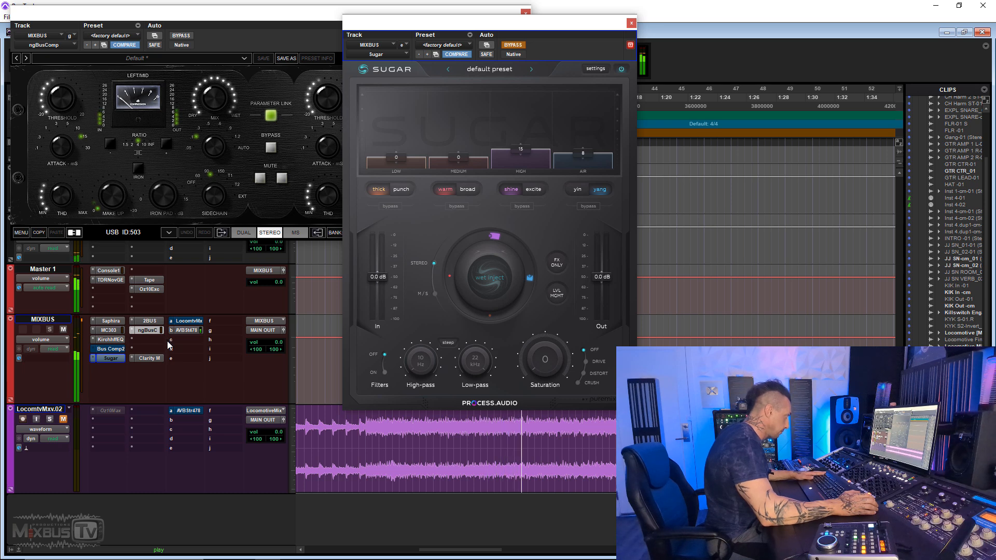
- Switch playback from ngBusComp to Bus Compressor 2 plus Sugar, and raise Sugar's Air band to 11
{"action": "left_click", "coordinate": [154, 331], "text": "ctrl"}
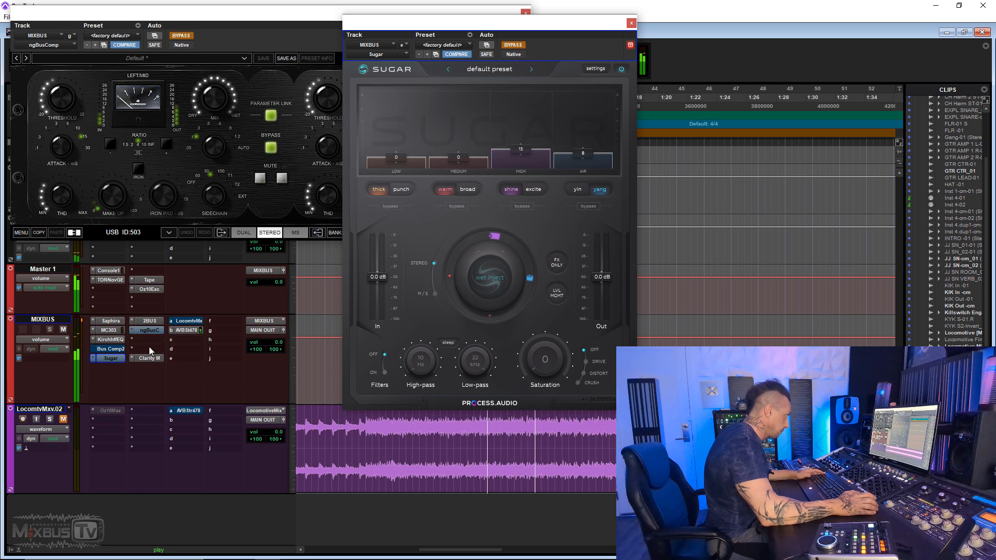
{"action": "left_click", "coordinate": [120, 359], "text": "ctrl"}
{"action": "left_click_drag", "start_coordinate": [584, 154], "coordinate": [586, 150]}
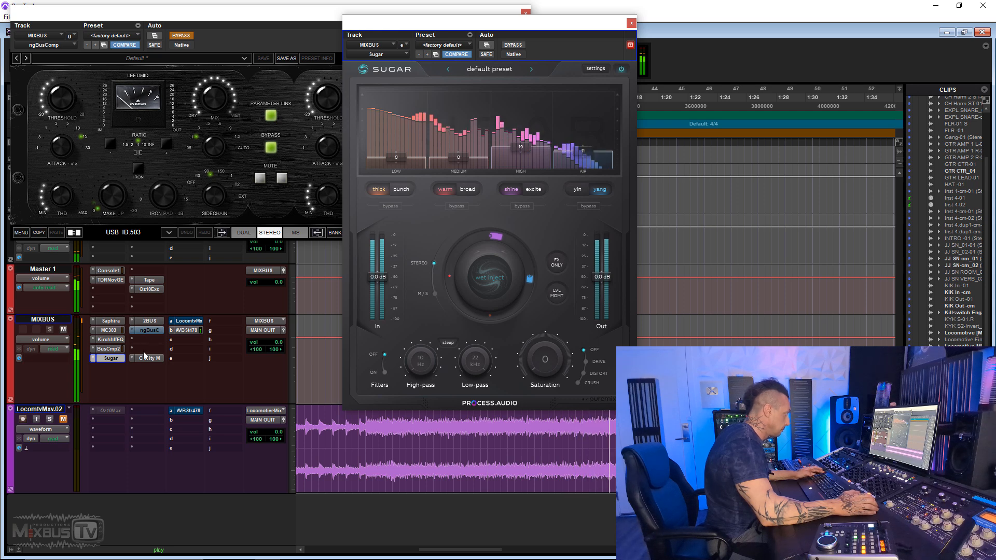
- Compare the Bus Compressor 2 and Sugar chain with ngBusComp during playback by alternating which side is bypassed
{"action": "left_click", "coordinate": [116, 350], "text": "ctrl"}
{"action": "left_click", "coordinate": [118, 359], "text": "ctrl"}
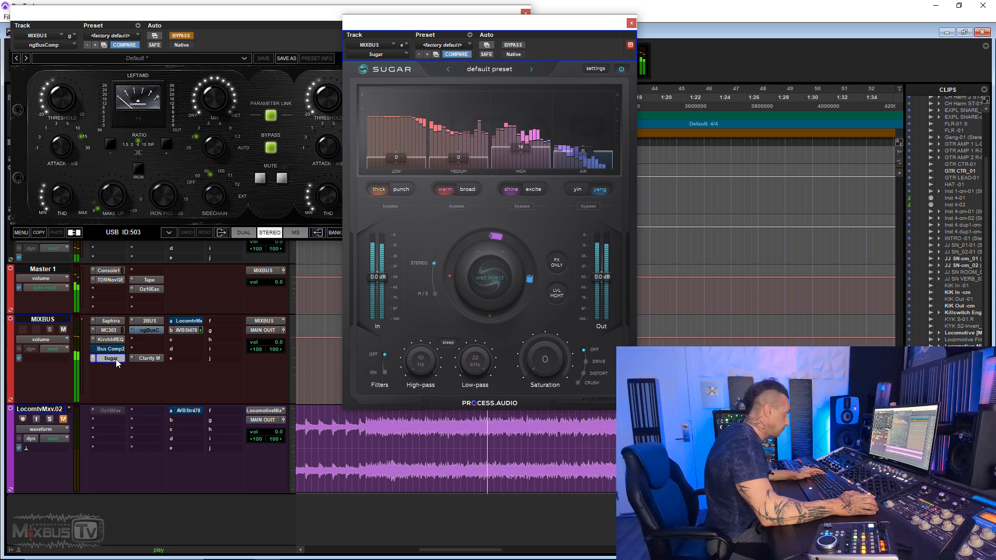
{"action": "left_click", "coordinate": [148, 332], "text": "ctrl"}
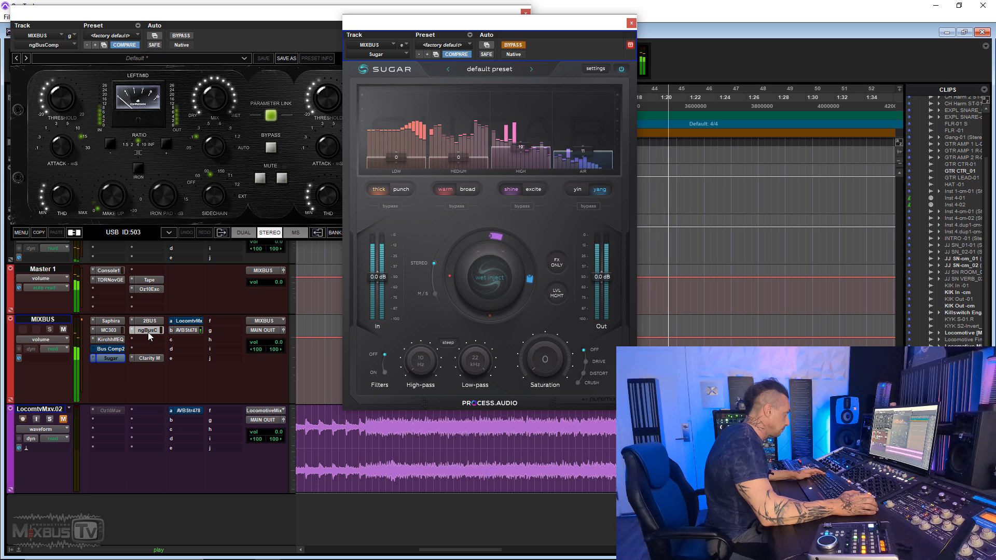
{"action": "left_click", "coordinate": [138, 332], "text": "ctrl"}
{"action": "left_click", "coordinate": [122, 348], "text": "ctrl"}
{"action": "left_click", "coordinate": [118, 358], "text": "ctrl"}
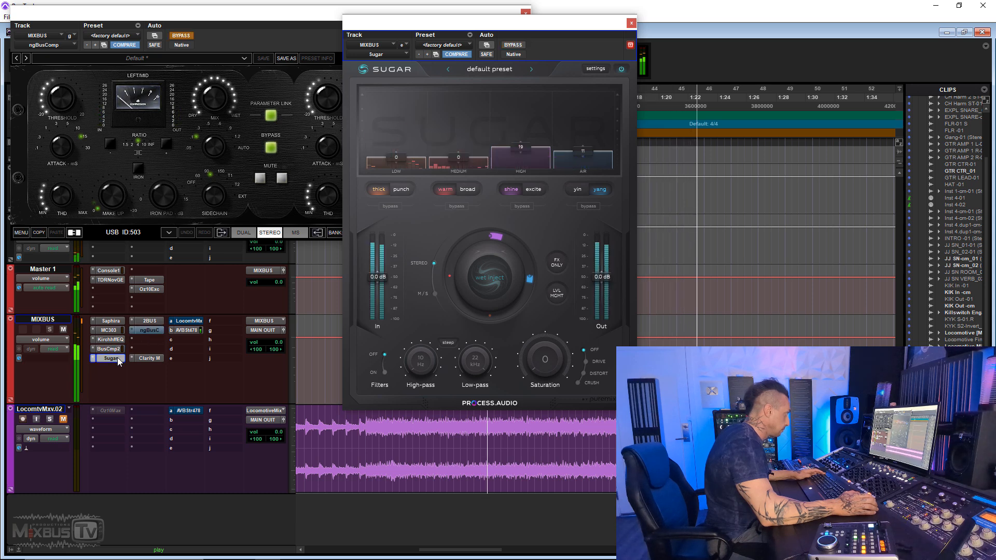
- Lower Sugar's High band to 12 and its Air band to 8
{"action": "left_click_drag", "start_coordinate": [520, 149], "coordinate": [519, 155]}
{"action": "key", "text": "space"}
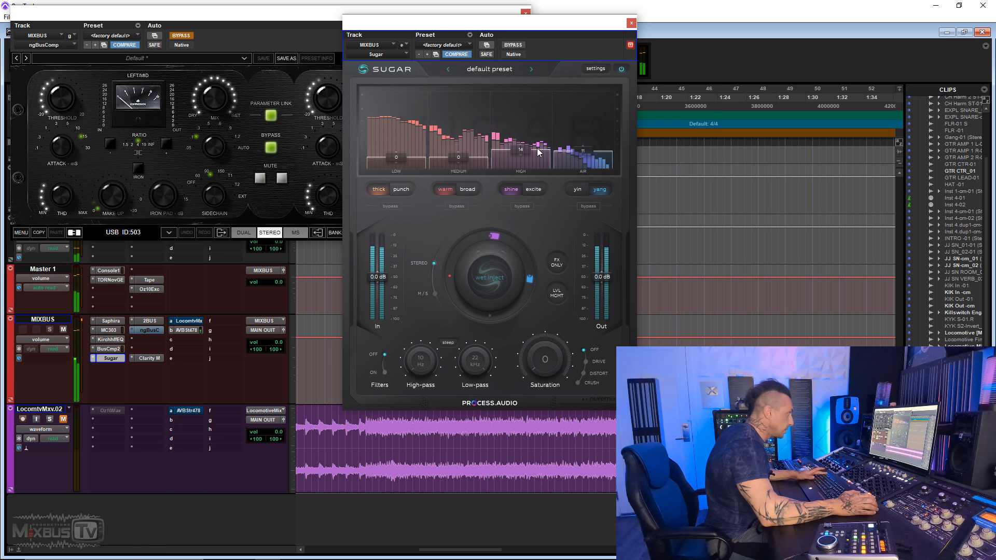
{"action": "left_click_drag", "start_coordinate": [583, 152], "coordinate": [524, 156]}
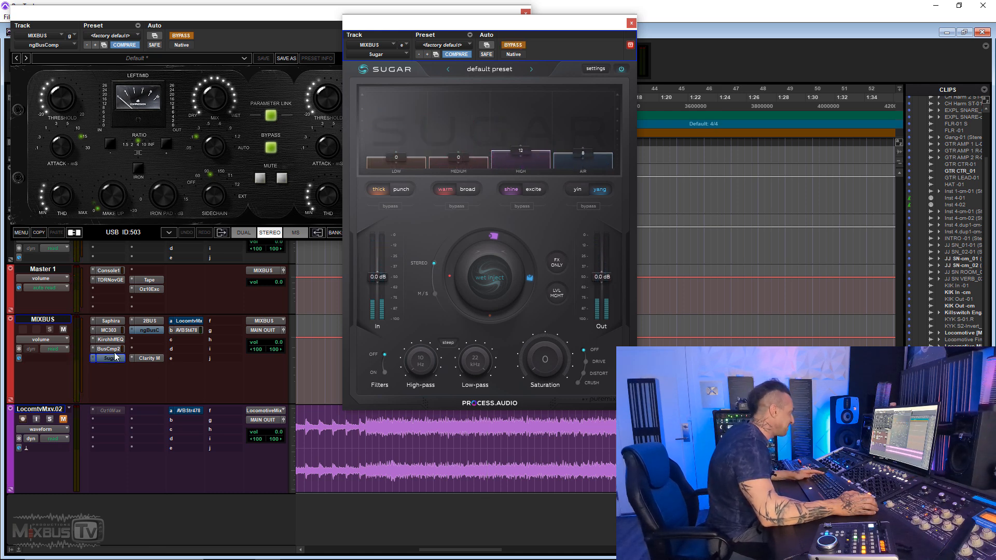
- Recheck the plug-in chain against ngBusComp by swapping bypass during playback, and set Sugar's High band to 13
{"action": "left_click", "coordinate": [148, 332], "text": "ctrl"}
{"action": "key", "text": "space"}
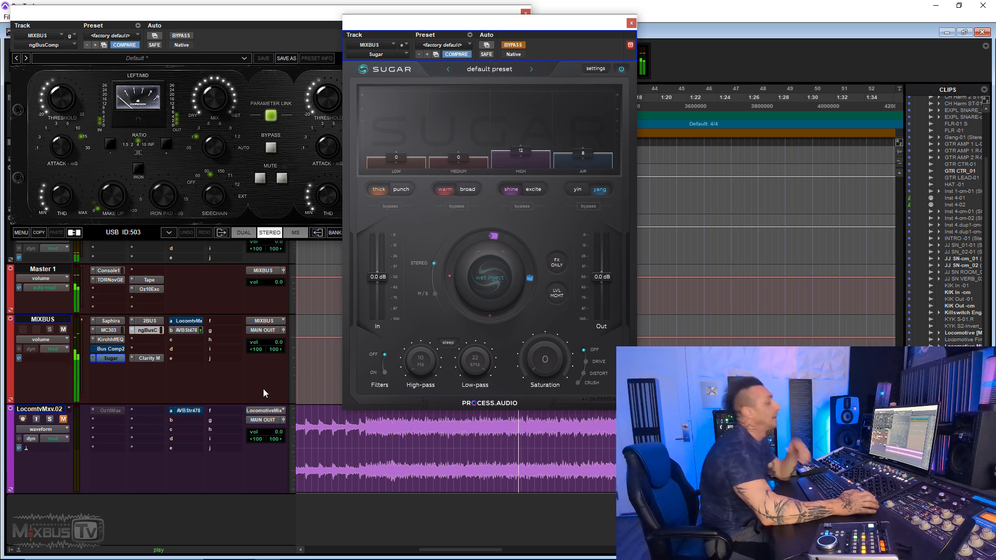
{"action": "left_click", "coordinate": [149, 331], "text": "ctrl"}
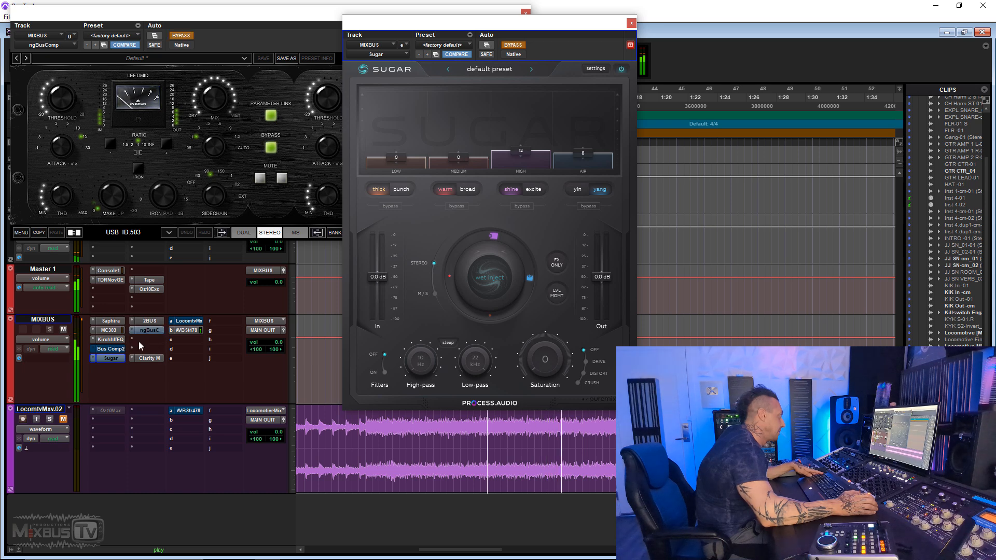
{"action": "left_click", "coordinate": [117, 360], "text": "ctrl"}
{"action": "left_click_drag", "start_coordinate": [537, 155], "coordinate": [537, 154]}
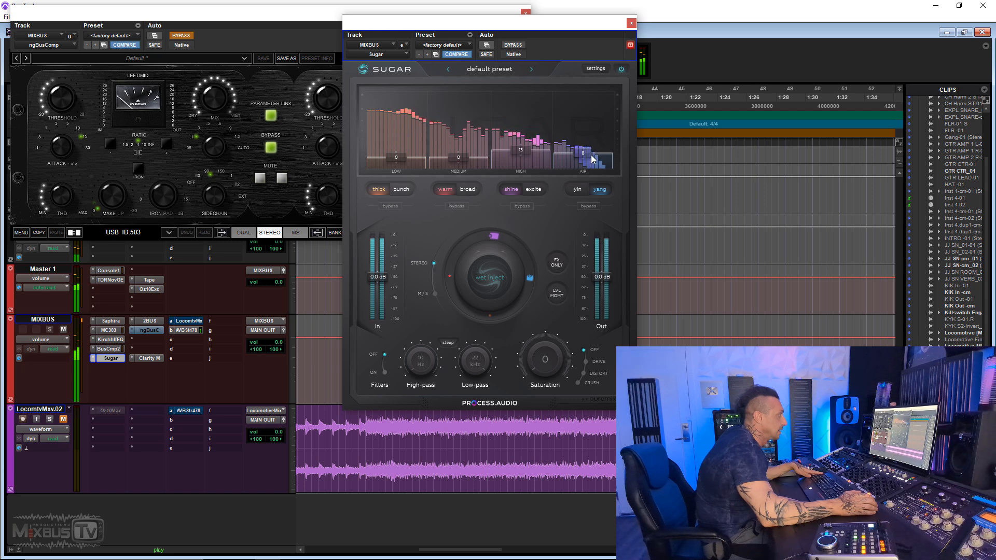
- Compare the Bus Compressor 2 and Sugar chain with ngBusComp during playback by switching to the hardware and back
{"action": "left_click", "coordinate": [104, 349], "text": "ctrl"}
{"action": "left_click", "coordinate": [108, 358], "text": "ctrl"}
{"action": "left_click", "coordinate": [158, 332], "text": "ctrl"}
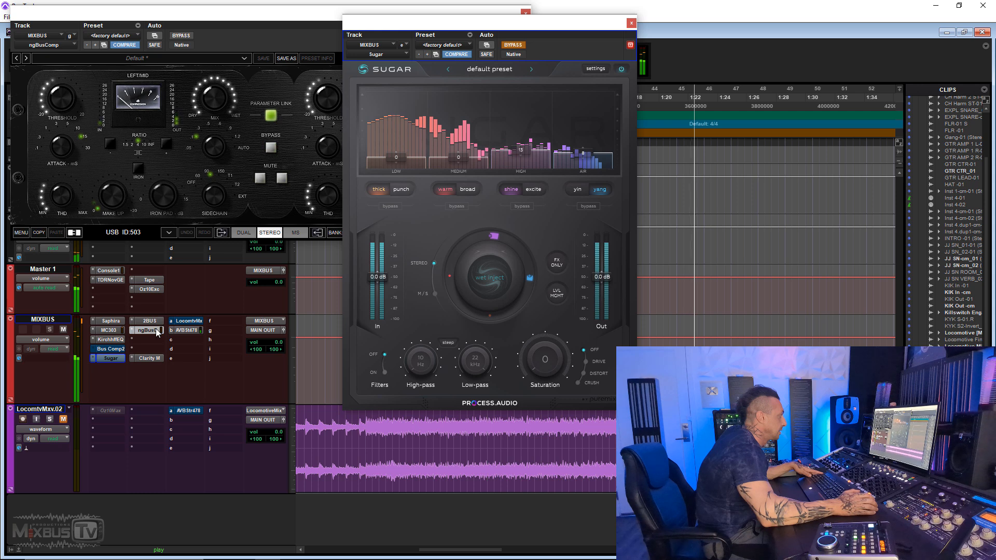
{"action": "left_click", "coordinate": [158, 331], "text": "ctrl"}
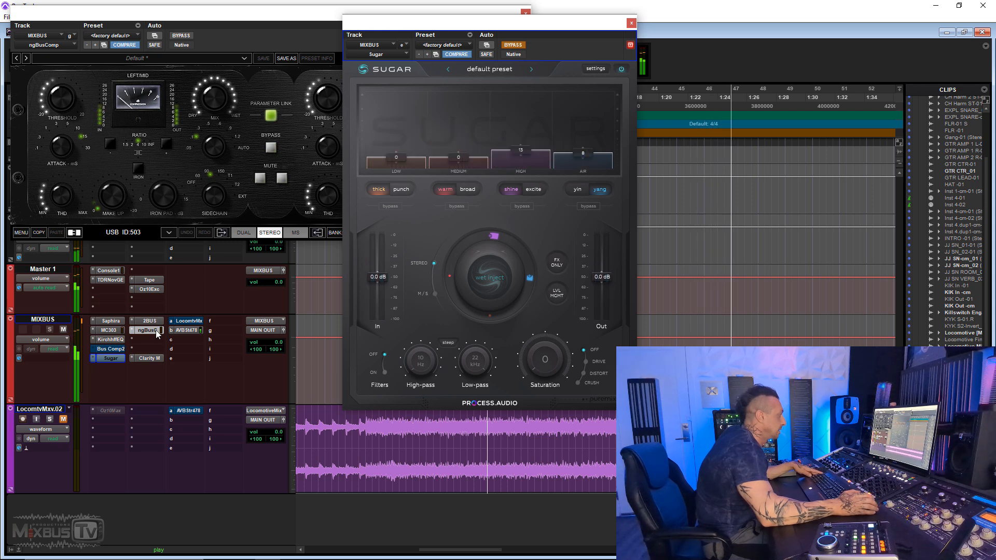
{"action": "left_click", "coordinate": [120, 349], "text": "ctrl"}
{"action": "left_click", "coordinate": [111, 358], "text": "ctrl"}
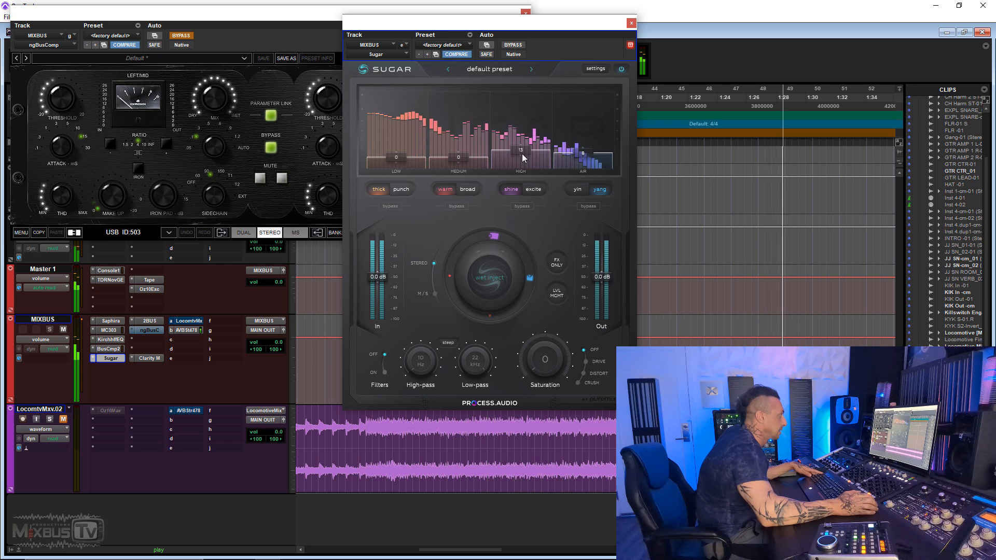
- Lower Sugar's High band to 8 and its Air band to 7, swapping bypass with ngBusComp during playback
{"action": "left_click_drag", "start_coordinate": [523, 154], "coordinate": [522, 157]}
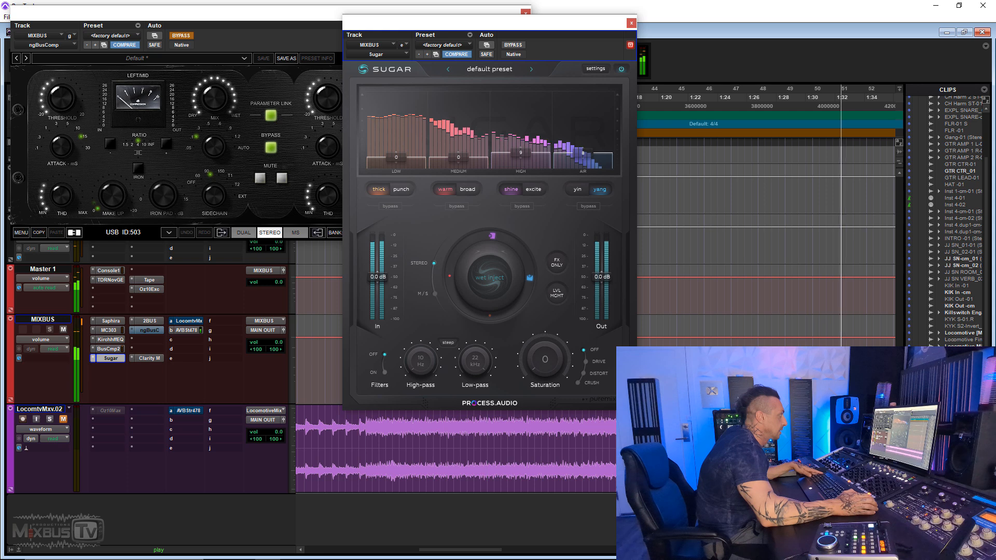
{"action": "left_click", "coordinate": [115, 349], "text": "ctrl"}
{"action": "left_click", "coordinate": [112, 357], "text": "ctrl"}
{"action": "left_click", "coordinate": [146, 331], "text": "ctrl"}
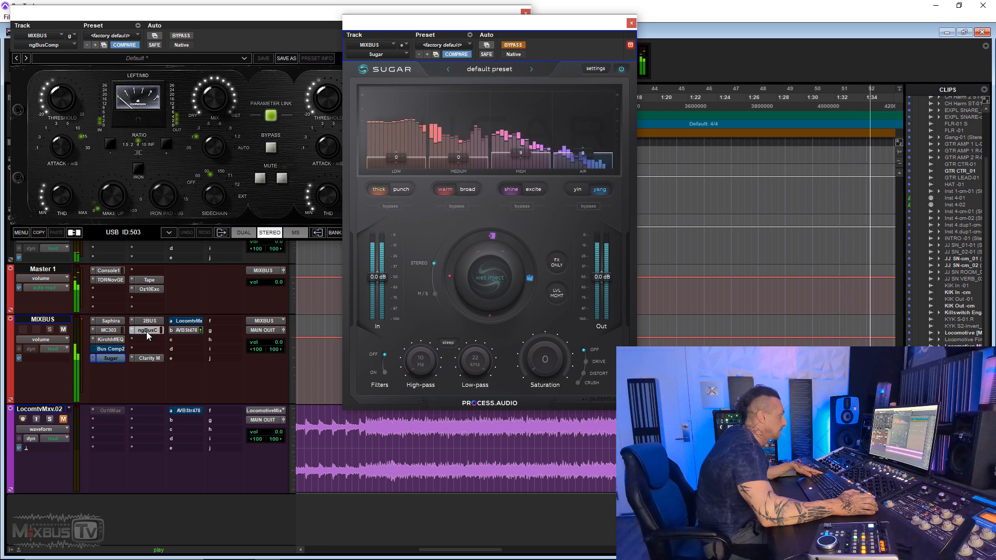
{"action": "left_click", "coordinate": [146, 331], "text": "ctrl"}
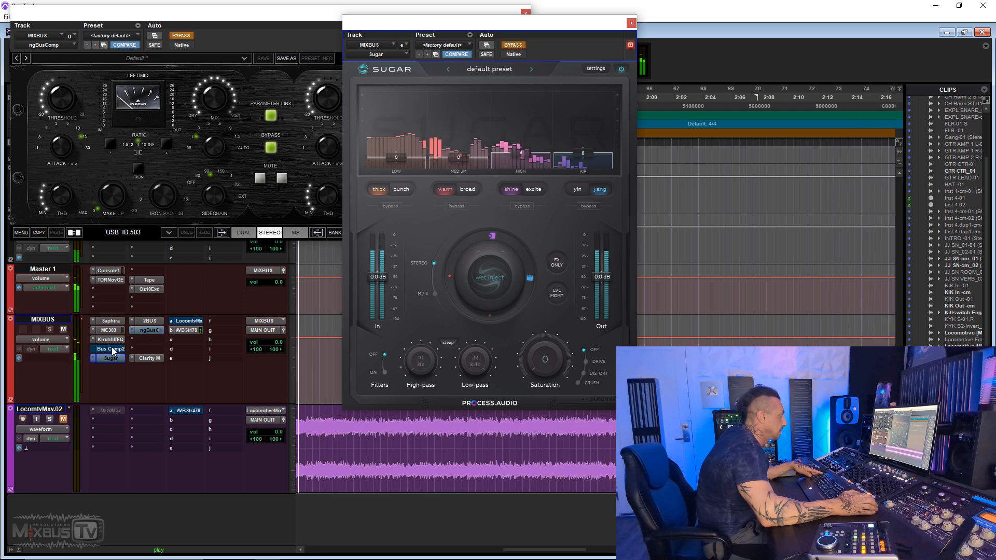
{"action": "left_click", "coordinate": [114, 349], "text": "ctrl"}
{"action": "left_click", "coordinate": [111, 358], "text": "ctrl"}
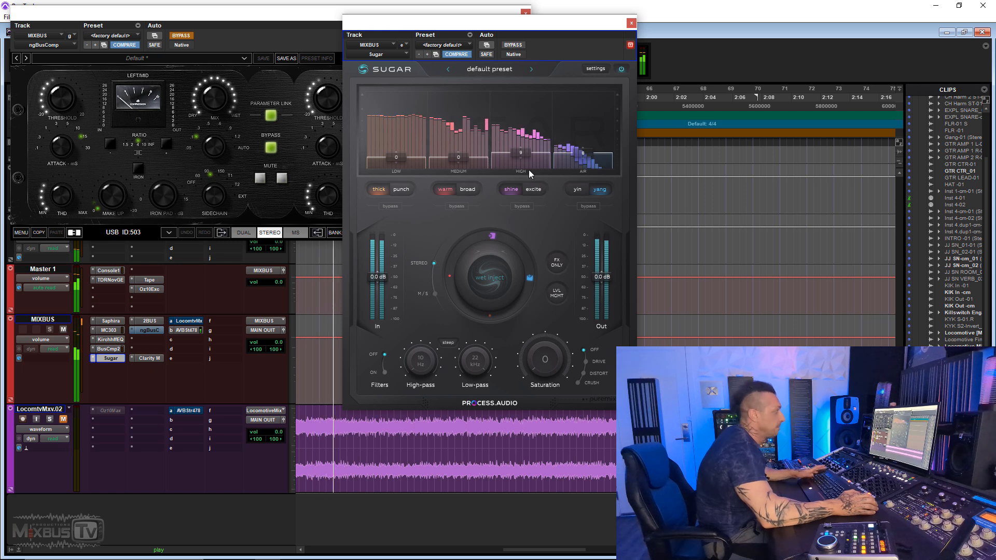
{"action": "key", "text": "space"}
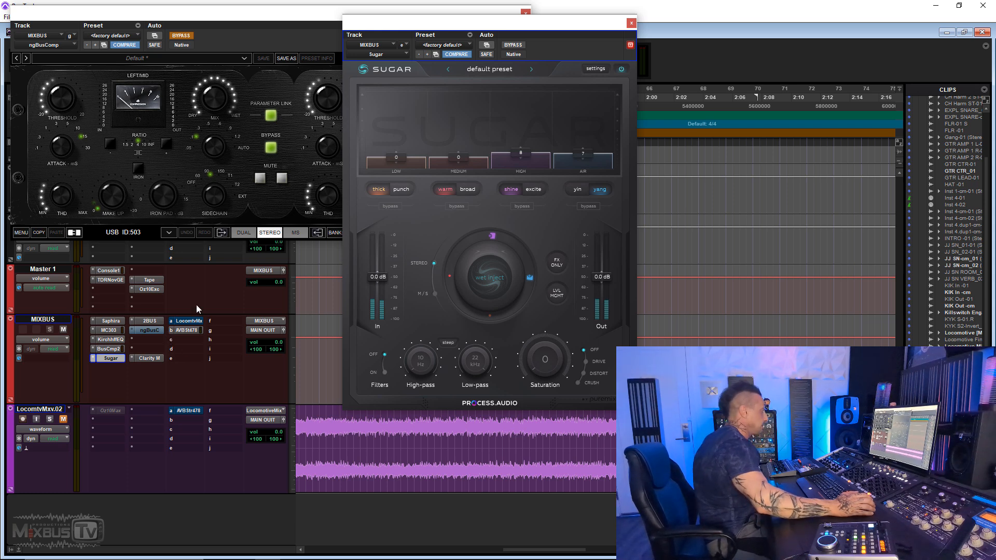
- Insert the stereo Maag EQ4 after ngBusComp on the MIXBUS track, and close the ngBusComp window
{"action": "left_click", "coordinate": [151, 338]}
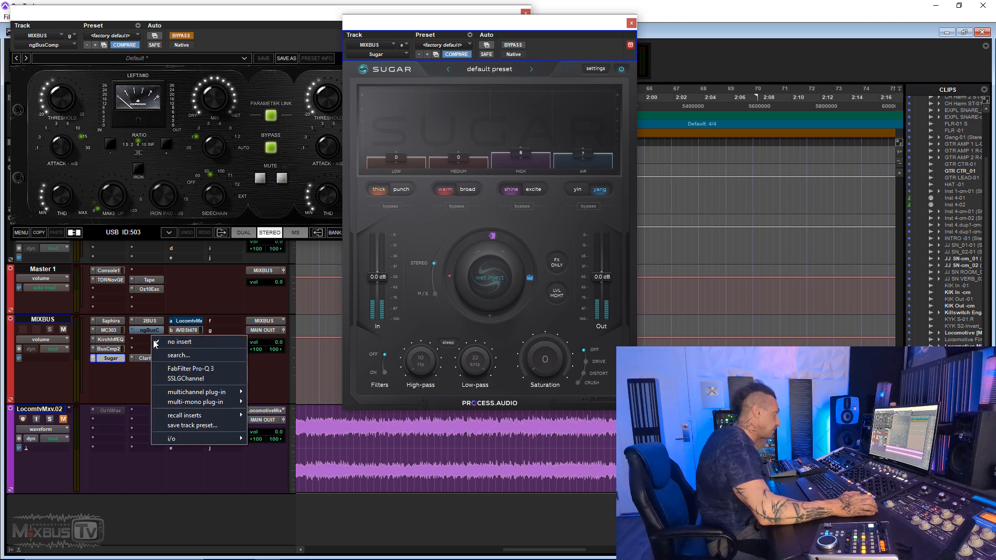
{"action": "type", "text": "maag"}
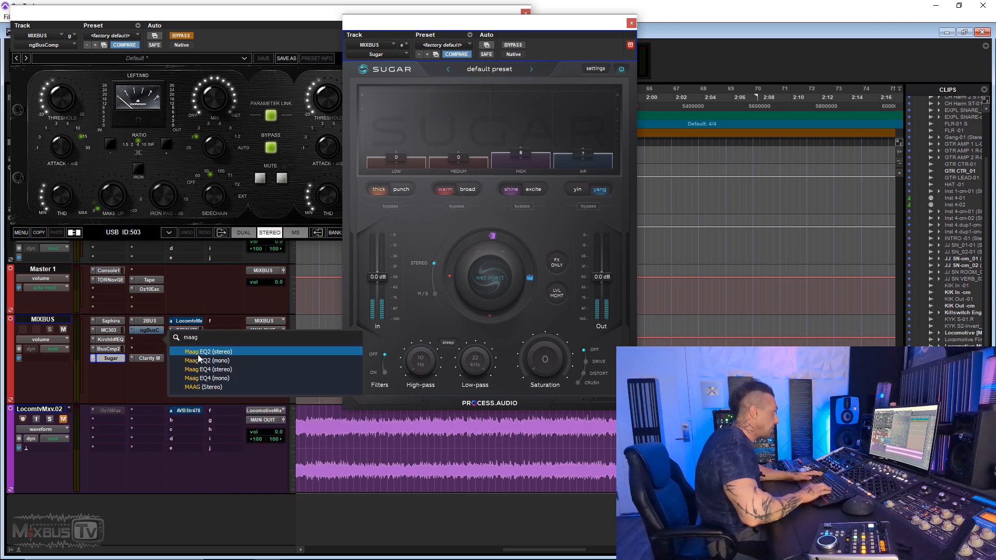
{"action": "left_click", "coordinate": [202, 369]}
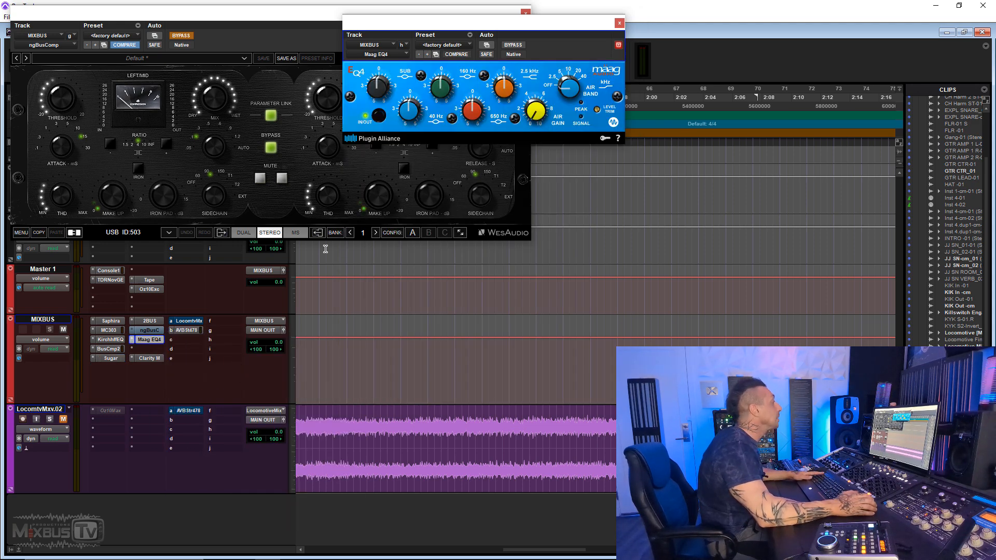
{"action": "left_click", "coordinate": [333, 15]}
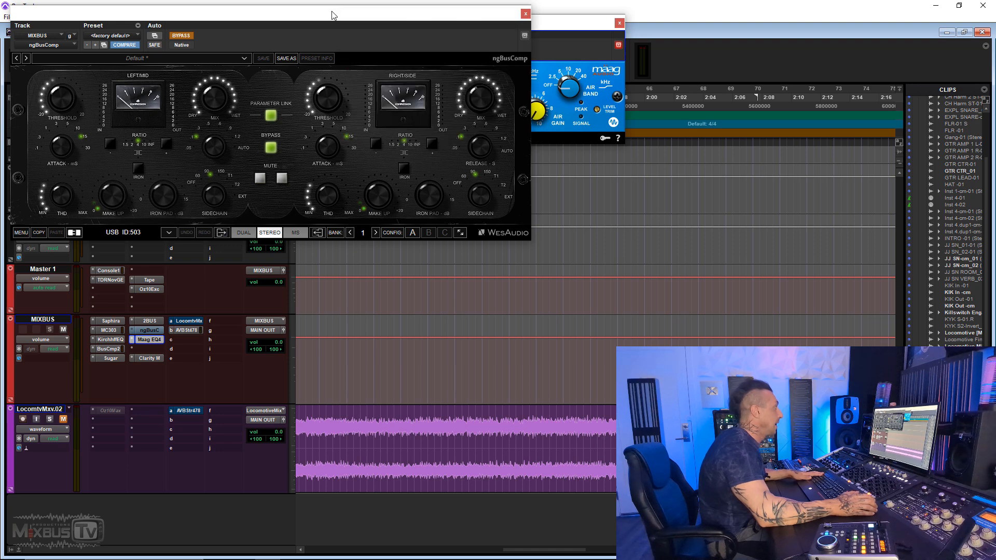
{"action": "left_click", "coordinate": [525, 14]}
{"action": "left_click_drag", "start_coordinate": [540, 23], "coordinate": [445, 162]}
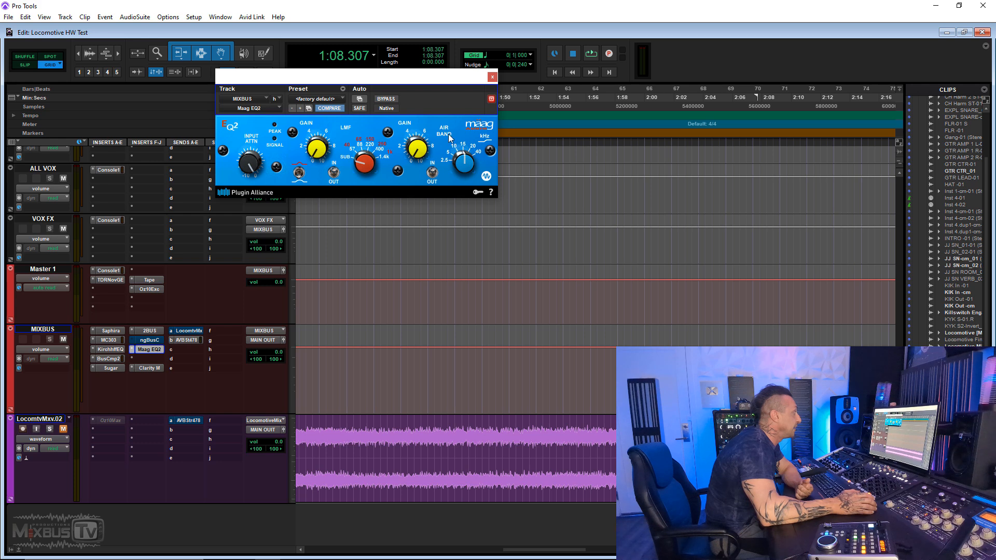
- Raise the Maag EQ2's Air Band gain to about 2 and compare it with bypass during playback
{"action": "mouse_move", "coordinate": [420, 150]}
{"action": "left_mouse_down"}
{"action": "mouse_move", "coordinate": [417, 129]}
{"action": "mouse_move", "coordinate": [422, 154]}
{"action": "left_mouse_up"}
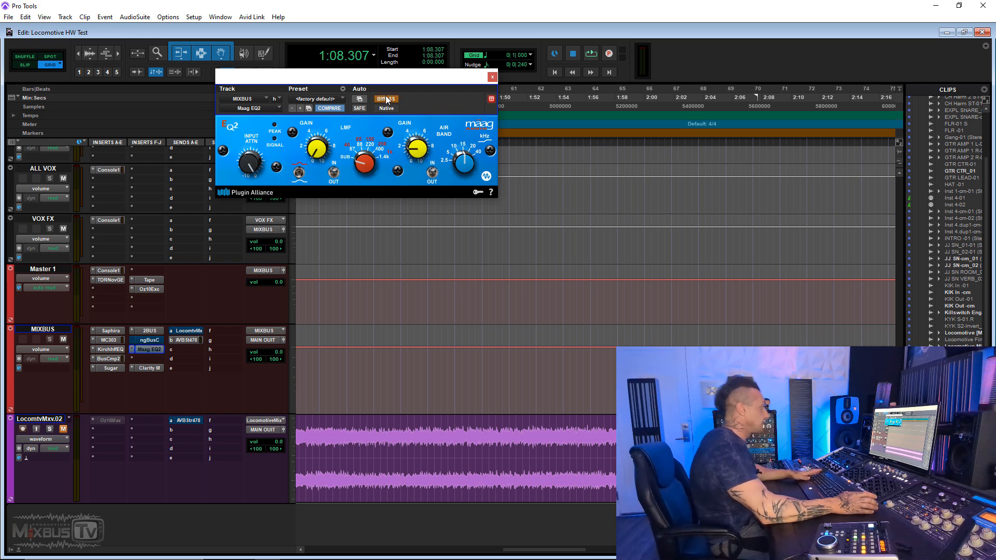
{"action": "key", "text": "space"}
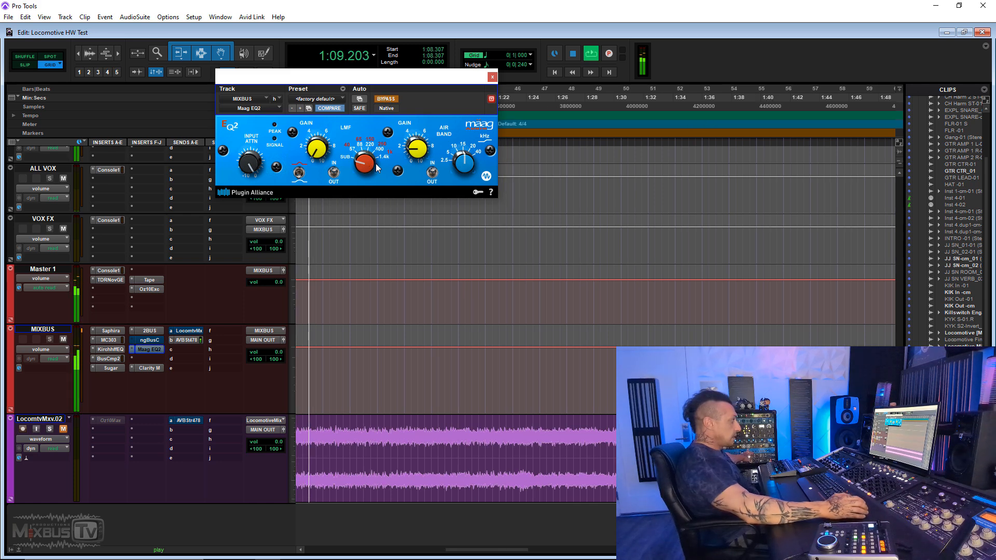
{"action": "left_click", "coordinate": [387, 99]}
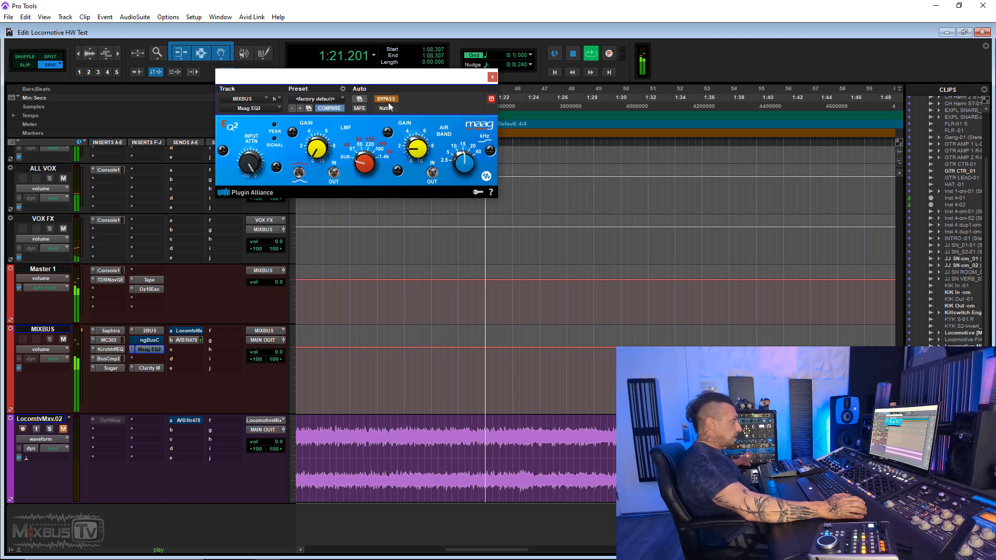
{"action": "left_click", "coordinate": [389, 104]}
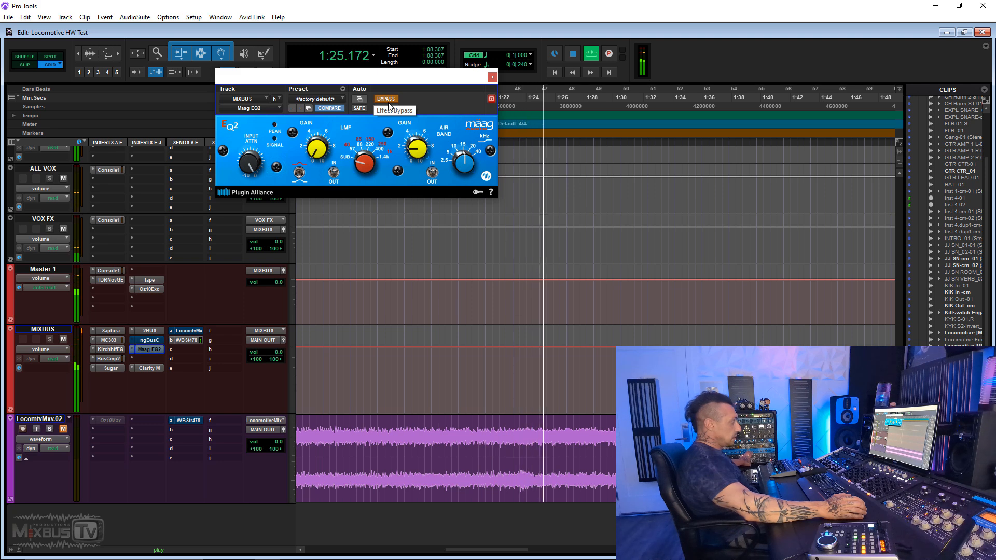
{"action": "left_click", "coordinate": [386, 99]}
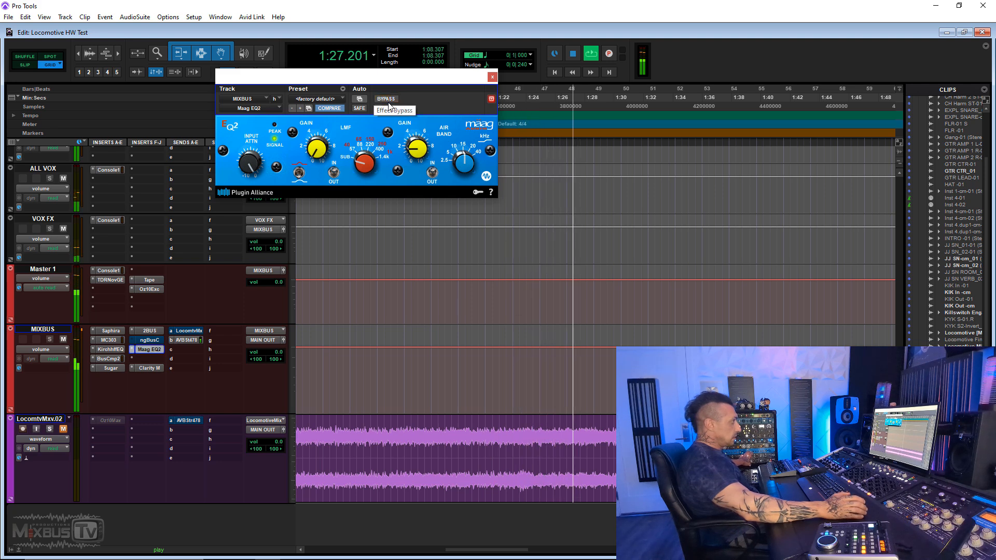
{"action": "left_click", "coordinate": [386, 99]}
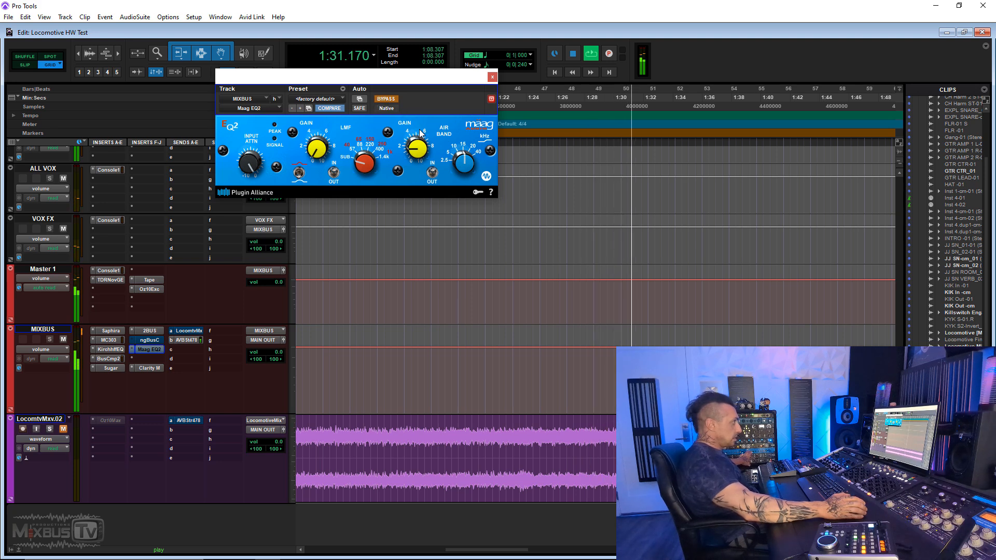
{"action": "left_click", "coordinate": [387, 103]}
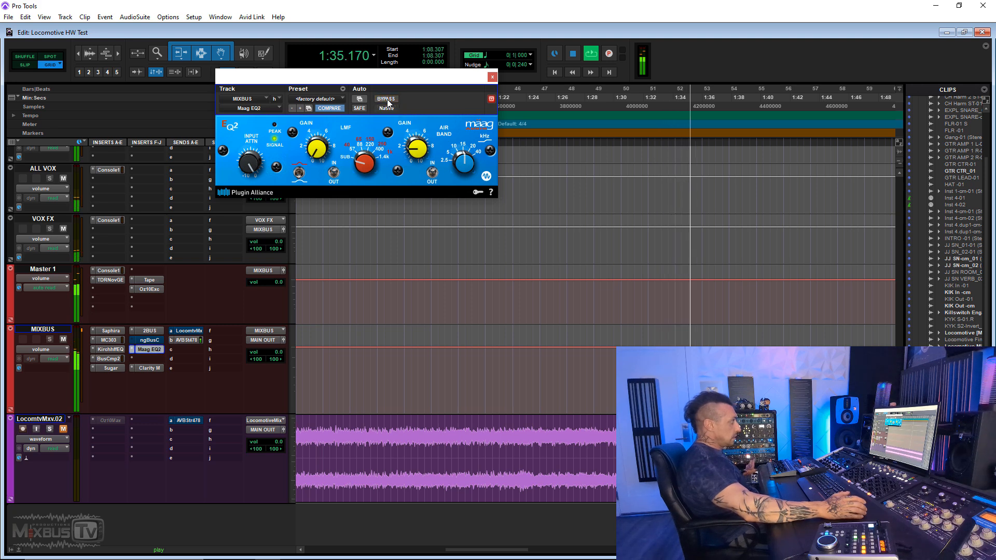
{"action": "key", "text": "space"}
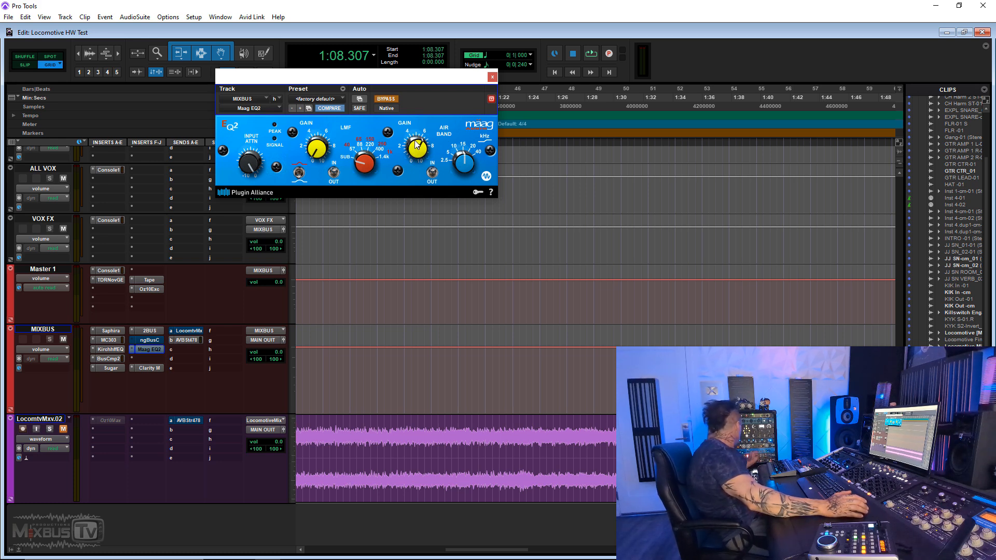
- Replay the section twice, toggling the Maag EQ2's bypass to judge other Air Band gain settings
{"action": "key", "text": "space"}
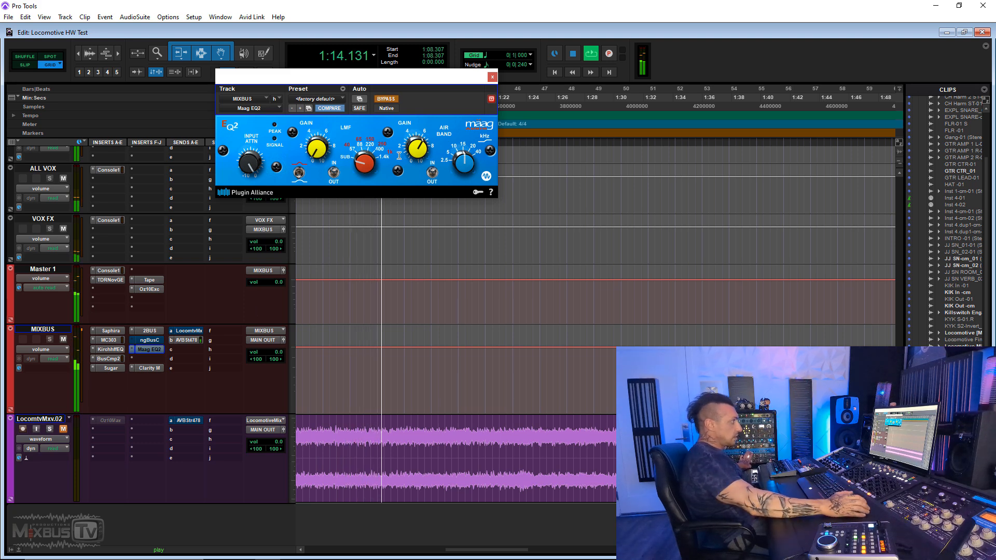
{"action": "left_click", "coordinate": [387, 99]}
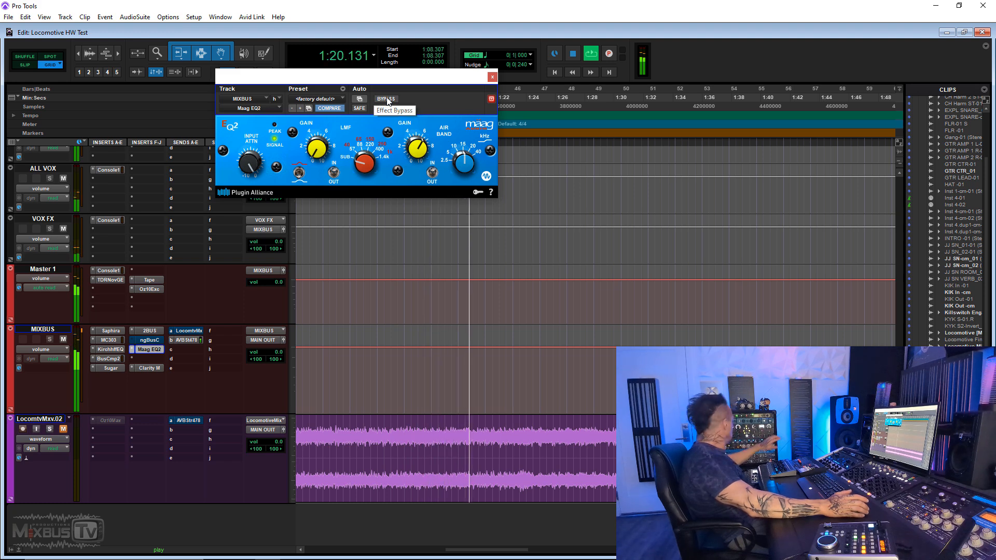
{"action": "left_click", "coordinate": [387, 99]}
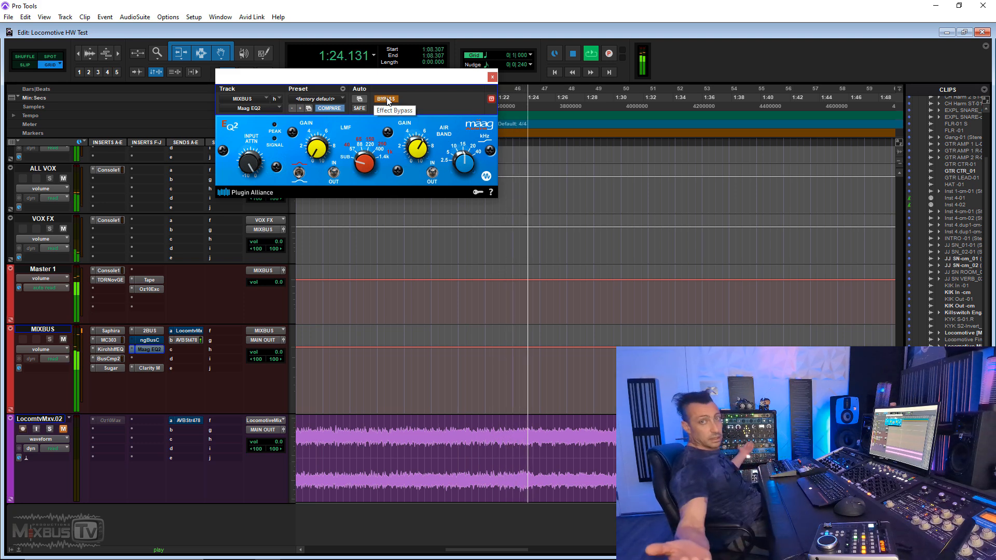
{"action": "key", "text": "space"}
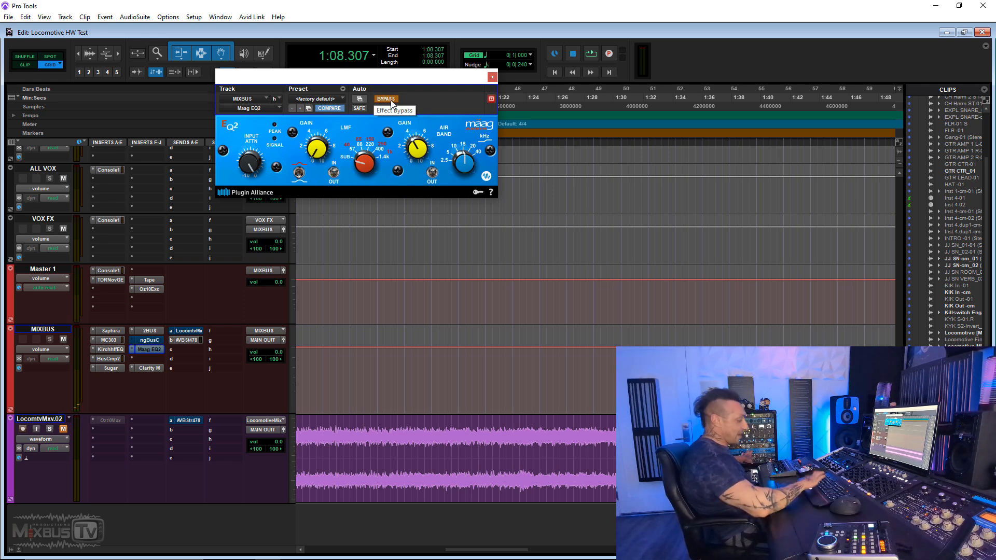
{"action": "key", "text": "space"}
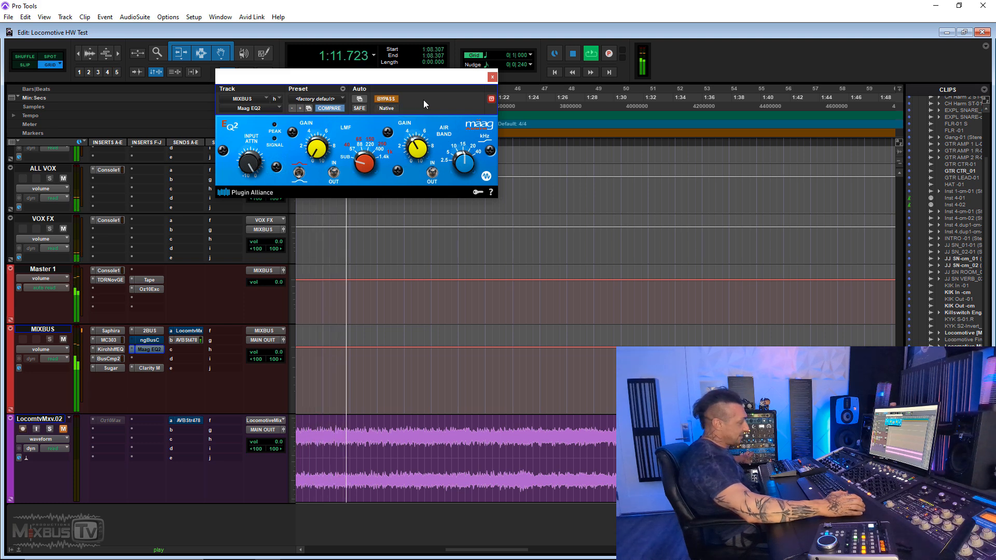
{"action": "left_click", "coordinate": [394, 100]}
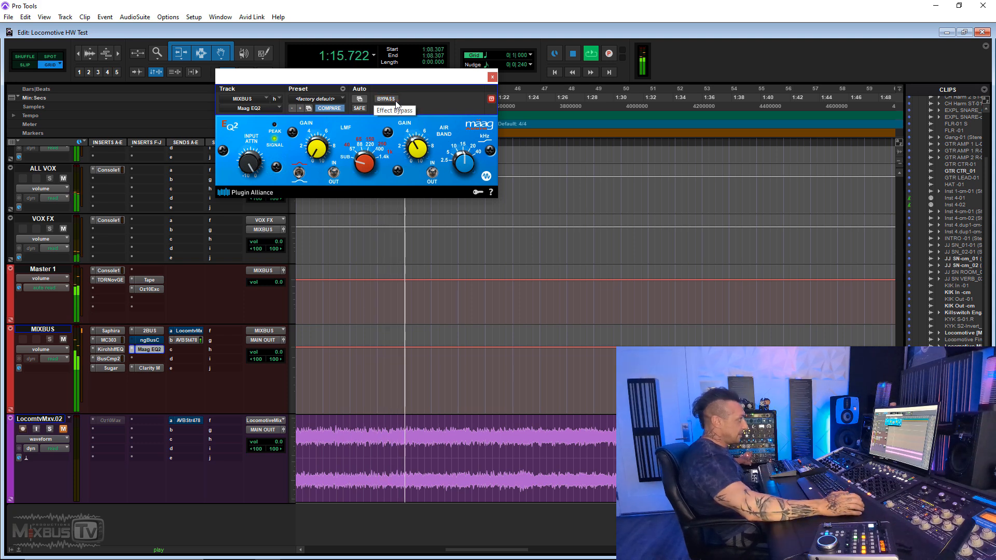
{"action": "left_click", "coordinate": [393, 101]}
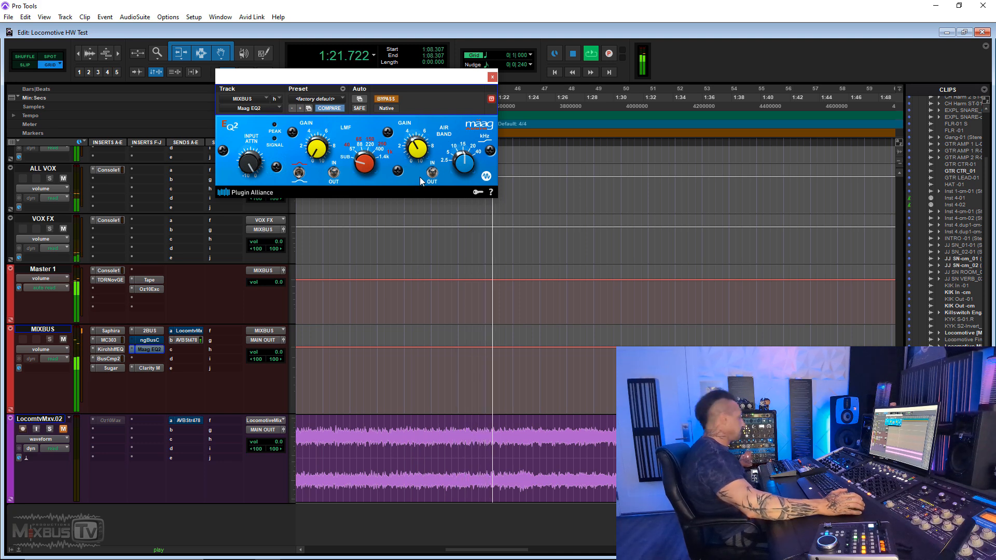
{"action": "key", "text": "space"}
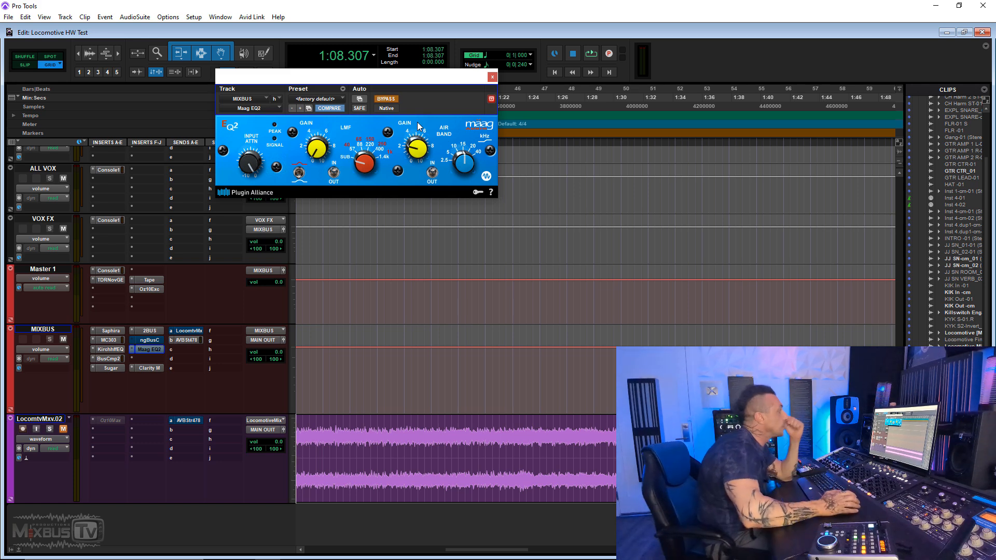
- Set the Maag EQ2's Air Band gain to 2.0 and take the plug-in out of bypass
{"action": "left_click_drag", "start_coordinate": [416, 147], "coordinate": [416, 151]}
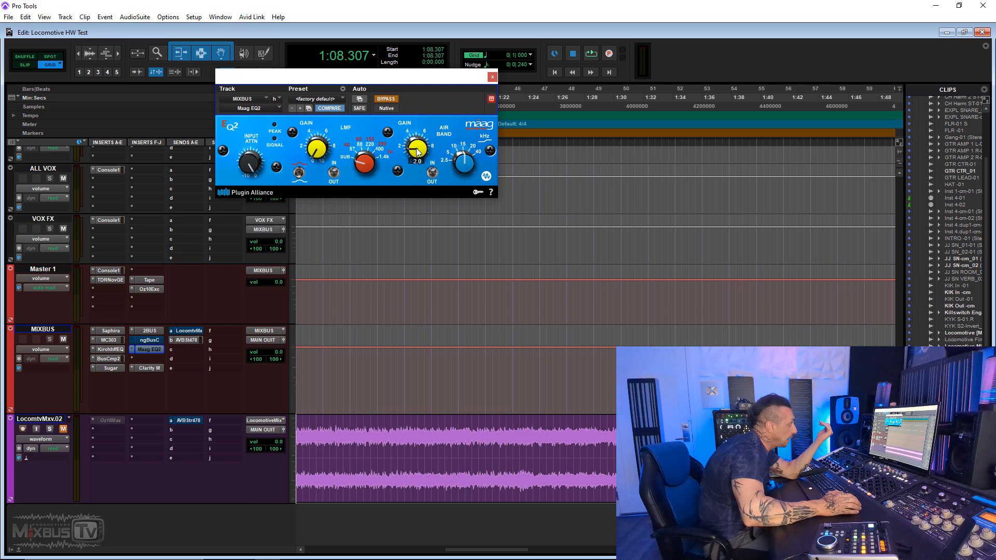
{"action": "left_click_drag", "start_coordinate": [464, 157], "coordinate": [464, 151]}
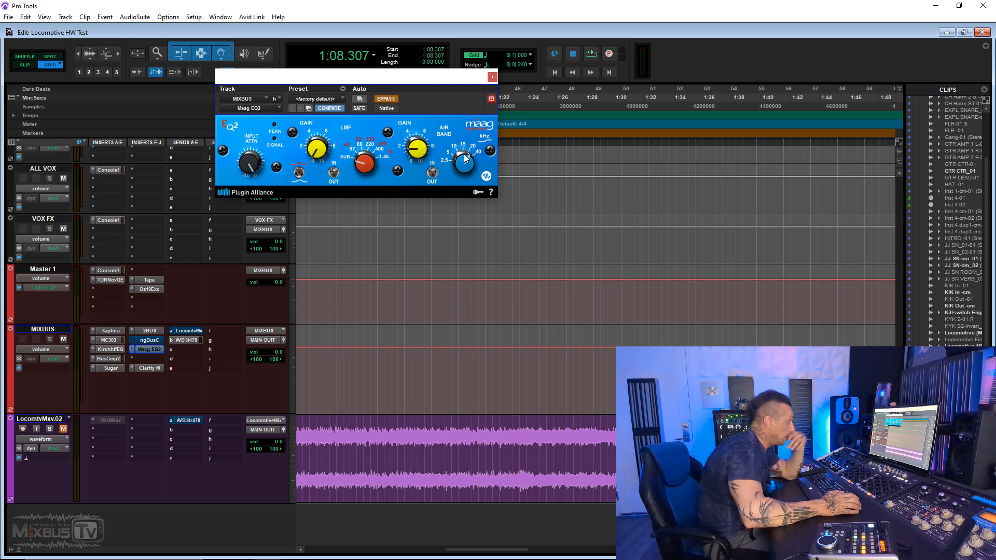
{"action": "left_click", "coordinate": [393, 98]}
{"action": "mouse_move", "coordinate": [418, 153]}
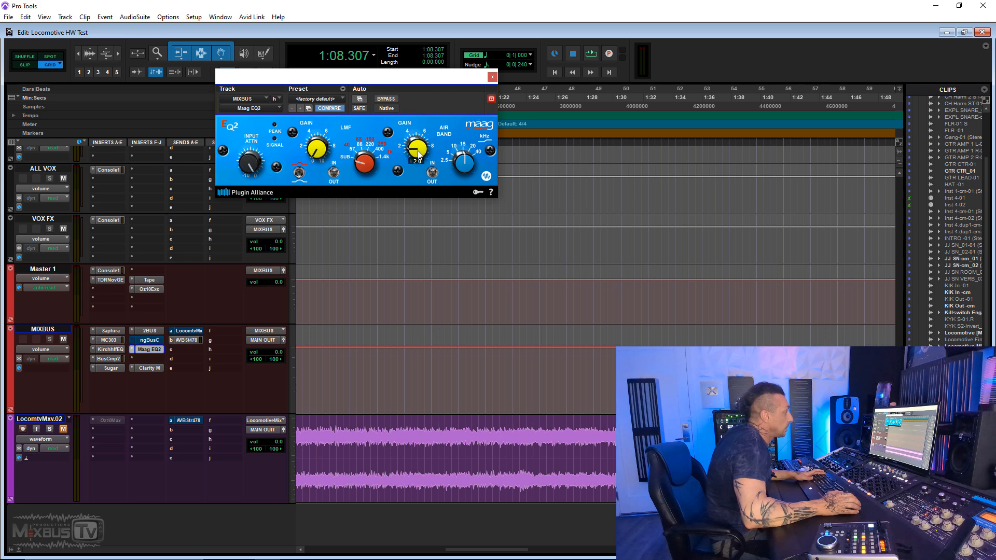
- Play the section and switch the Maag EQ2 into bypass and back to judge the 2.0 Air Band gain
{"action": "key", "text": "space"}
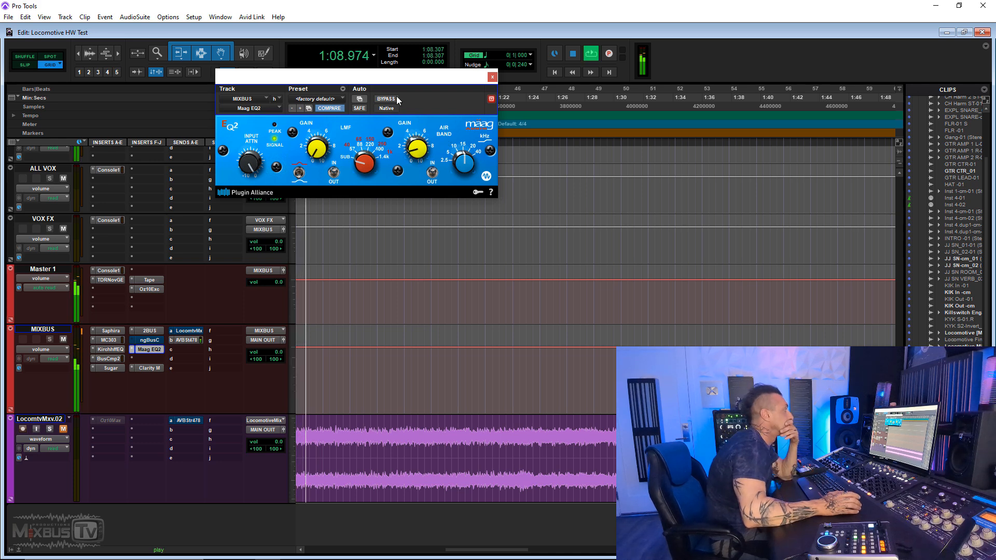
{"action": "left_click", "coordinate": [384, 99]}
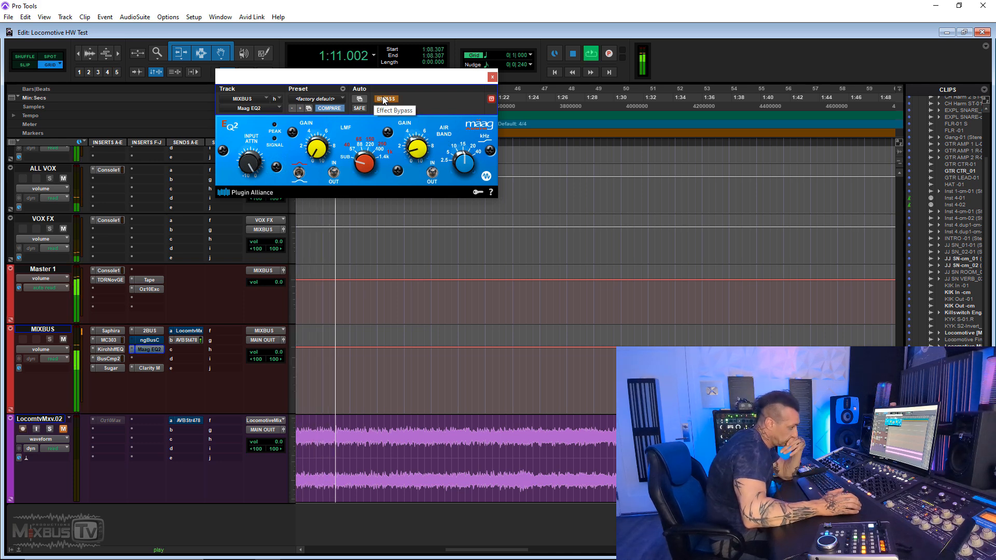
{"action": "left_click", "coordinate": [385, 99]}
{"action": "mouse_move", "coordinate": [468, 163]}
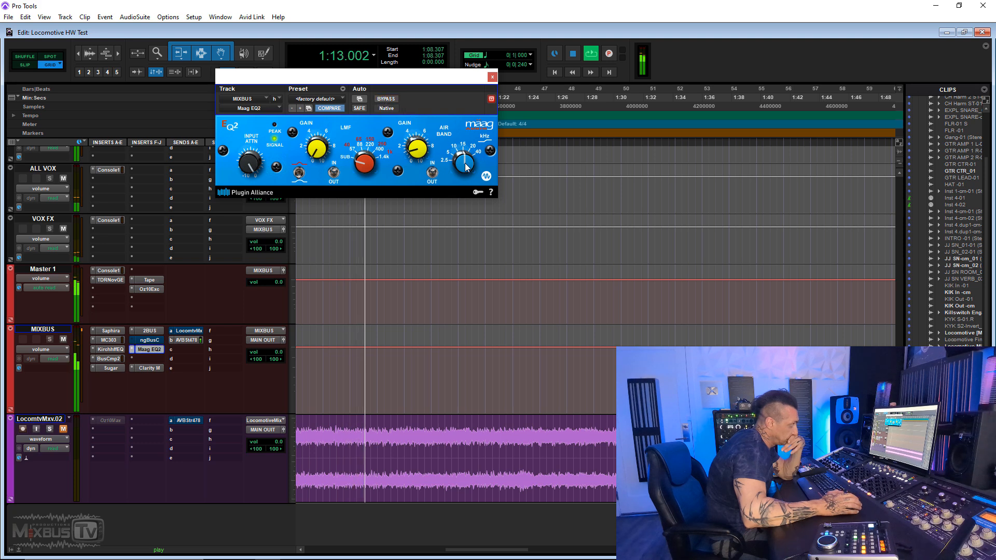
- Replay the section while switching the Maag EQ2 in and out of bypass to judge its current Air Band setting
{"action": "left_click", "coordinate": [387, 99]}
{"action": "left_click", "coordinate": [386, 99]}
{"action": "key", "text": "space"}
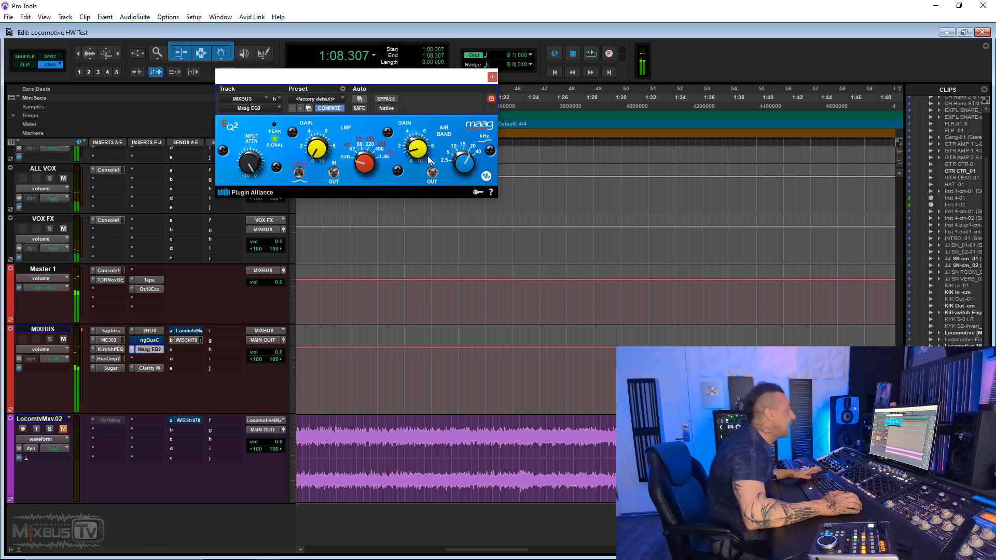
{"action": "mouse_move", "coordinate": [418, 152]}
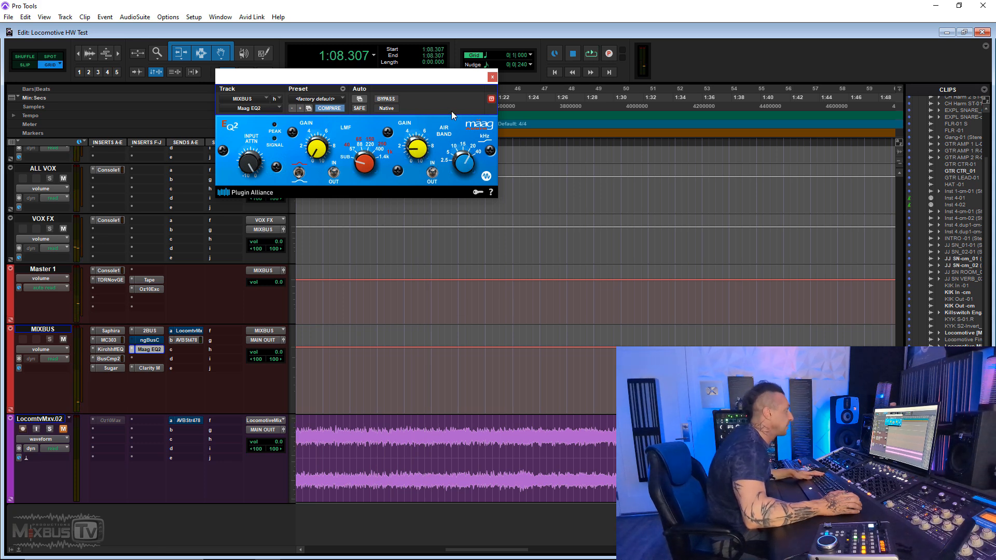
{"action": "key", "text": "space"}
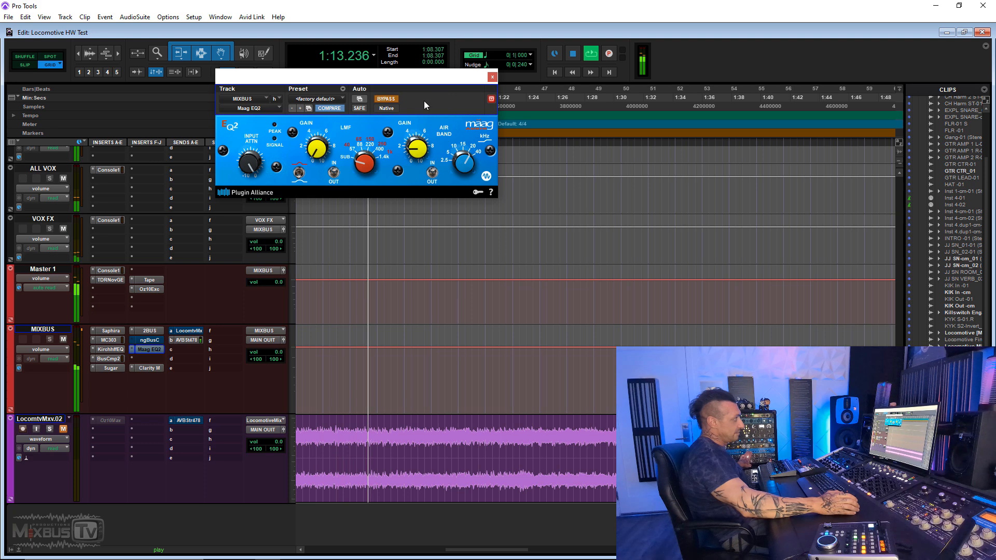
{"action": "left_click", "coordinate": [386, 99]}
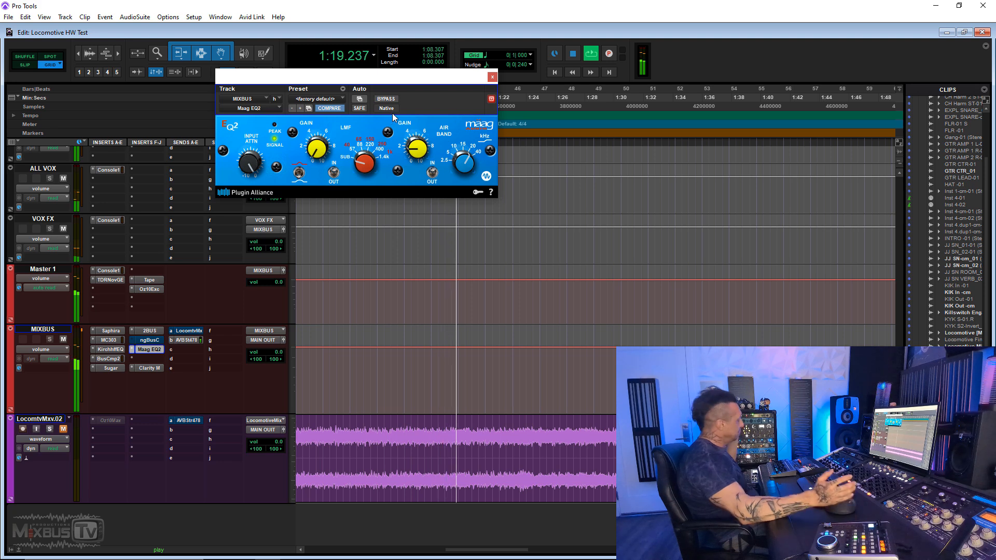
{"action": "key", "text": "space"}
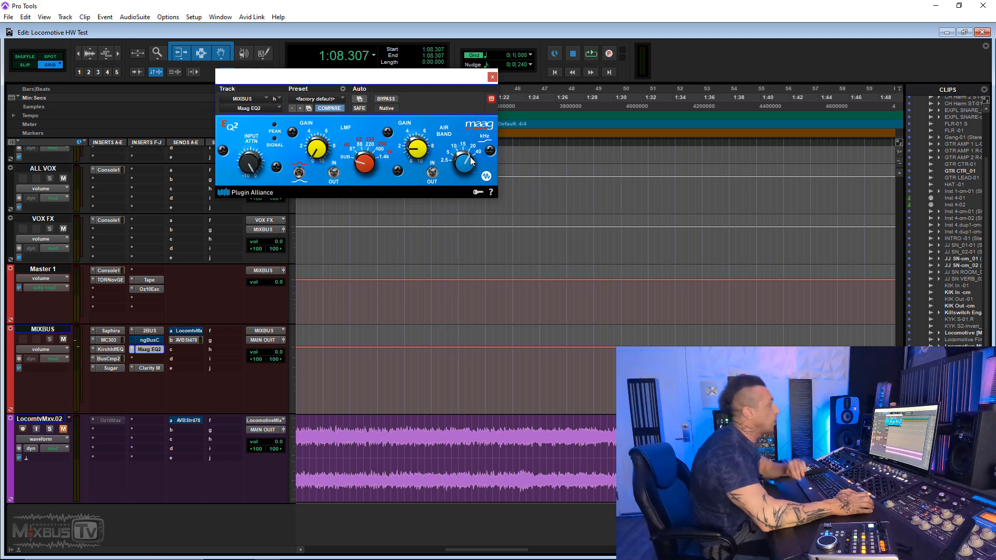
- Raise the Maag EQ2's Air Band gain to about 5 and compare it with bypass during playback
{"action": "mouse_move", "coordinate": [464, 163]}
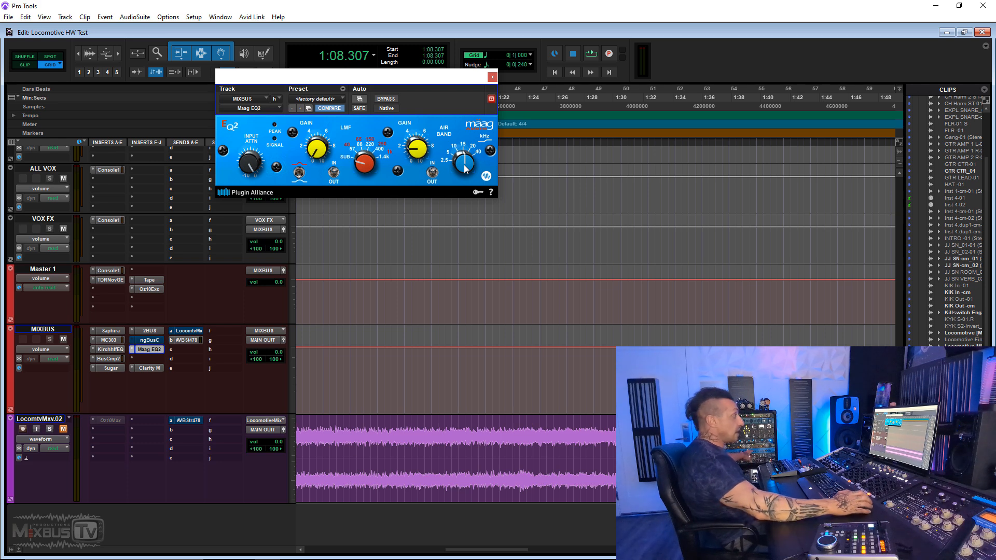
{"action": "left_click", "coordinate": [391, 99]}
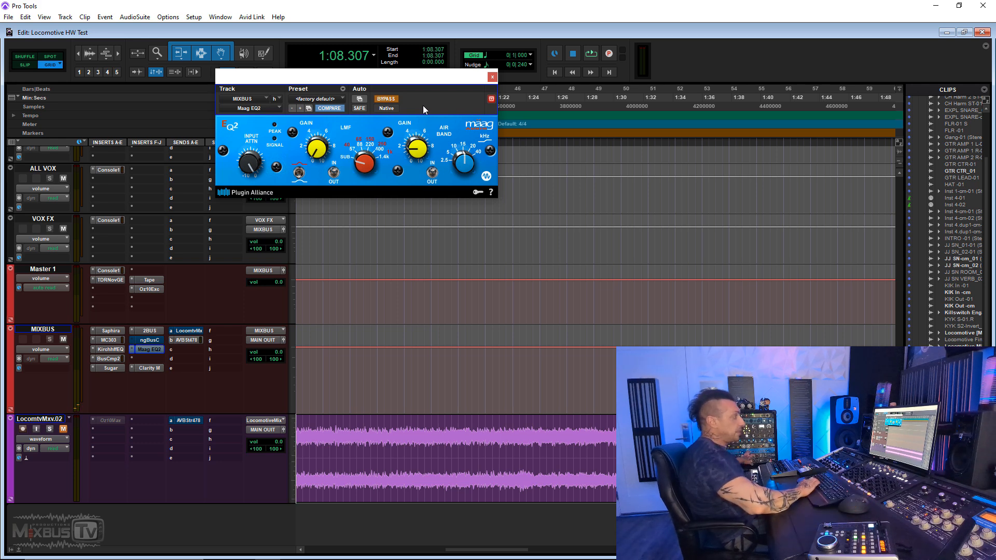
{"action": "mouse_move", "coordinate": [424, 133]}
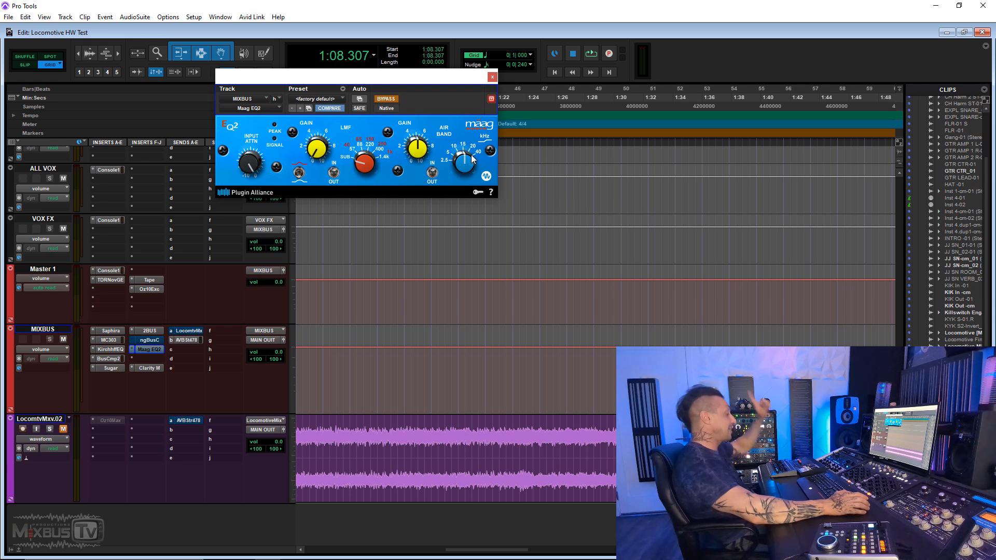
{"action": "key", "text": "space"}
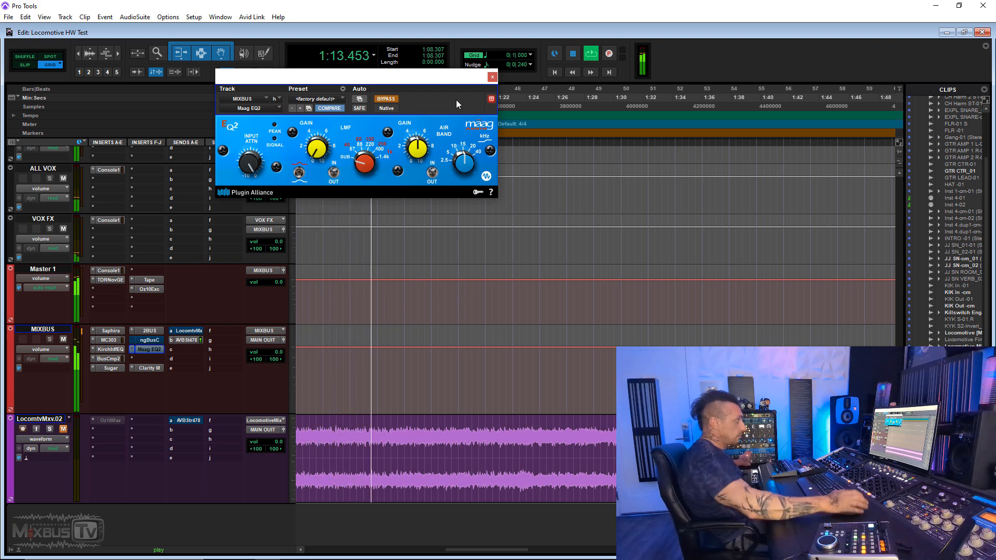
{"action": "left_click", "coordinate": [390, 99]}
{"action": "left_click", "coordinate": [393, 100]}
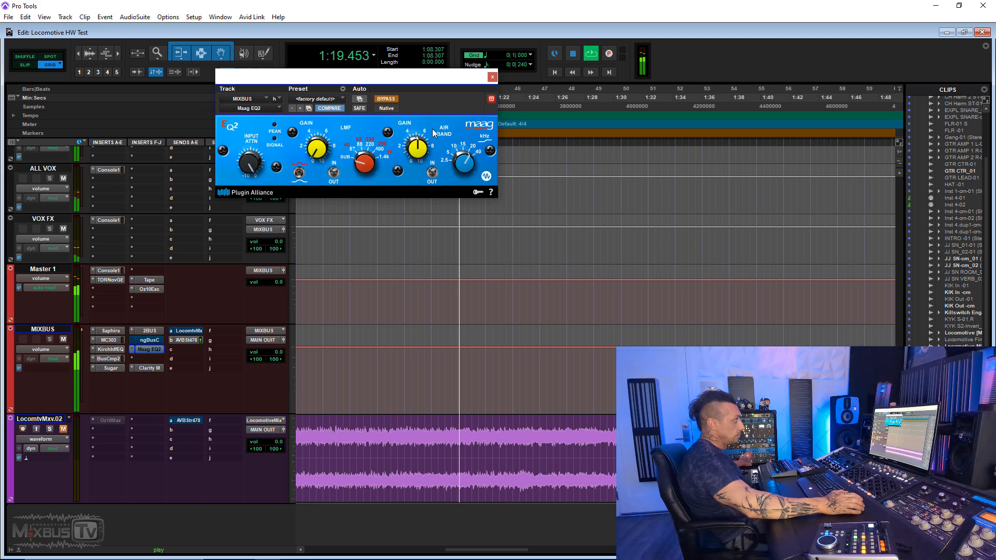
{"action": "left_click", "coordinate": [392, 99]}
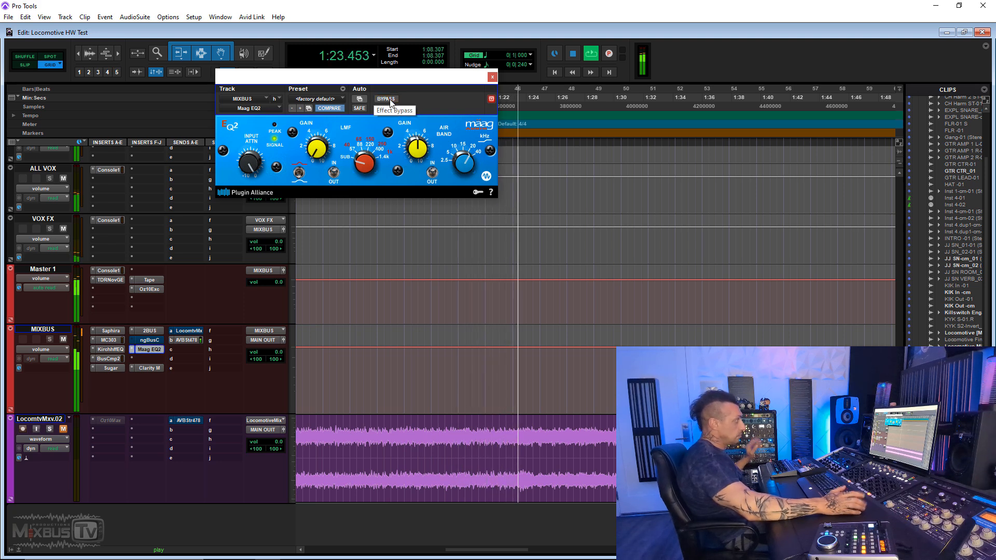
{"action": "key", "text": "space"}
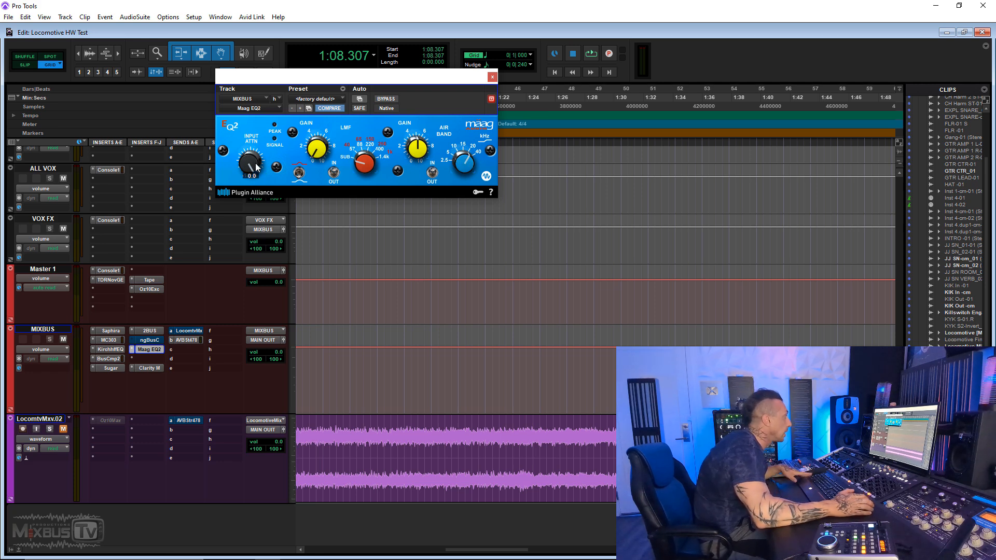
- Lower the Maag EQ2's Air Band gain to about 2 and close the plug-in window
{"action": "left_click_drag", "start_coordinate": [416, 144], "coordinate": [399, 167]}
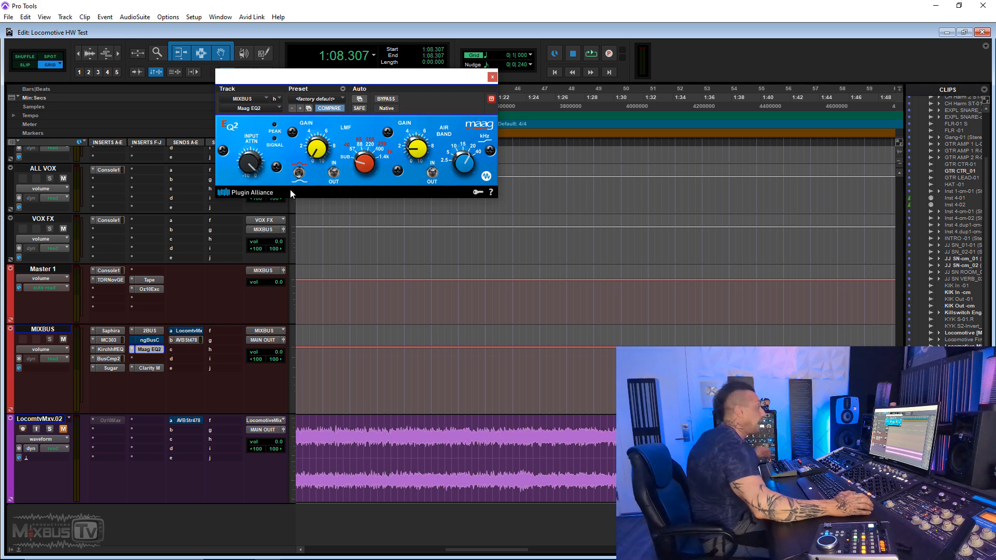
{"action": "left_click", "coordinate": [492, 78]}
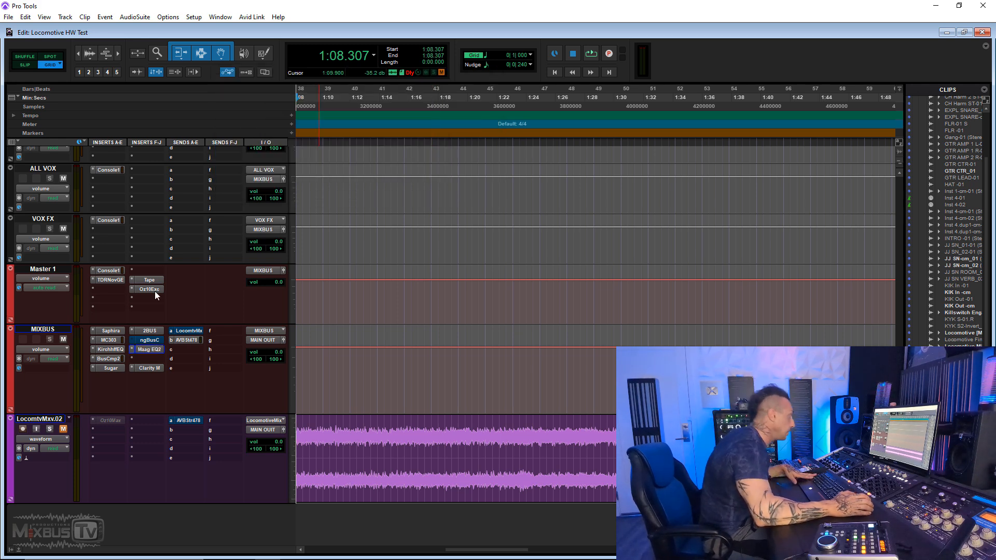
- Insert Kirchhoff-EQ in the empty MIXBUS slot between Maag EQ2 and Clarity M, finding it by searching for "kir"
{"action": "left_click", "coordinate": [156, 359]}
{"action": "mouse_move", "coordinate": [247, 410]}
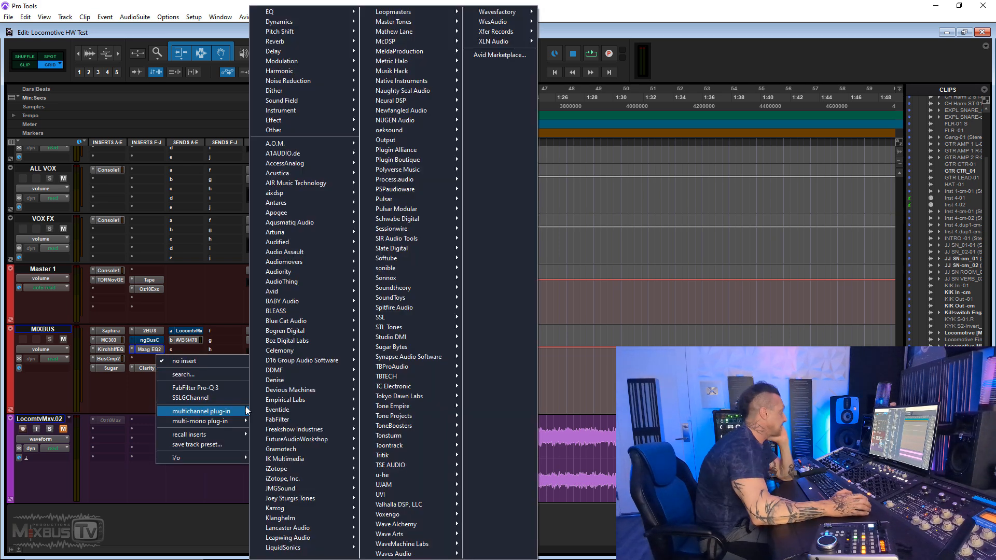
{"action": "left_click", "coordinate": [220, 375]}
{"action": "type", "text": "kir"}
{"action": "key", "text": "Up"}
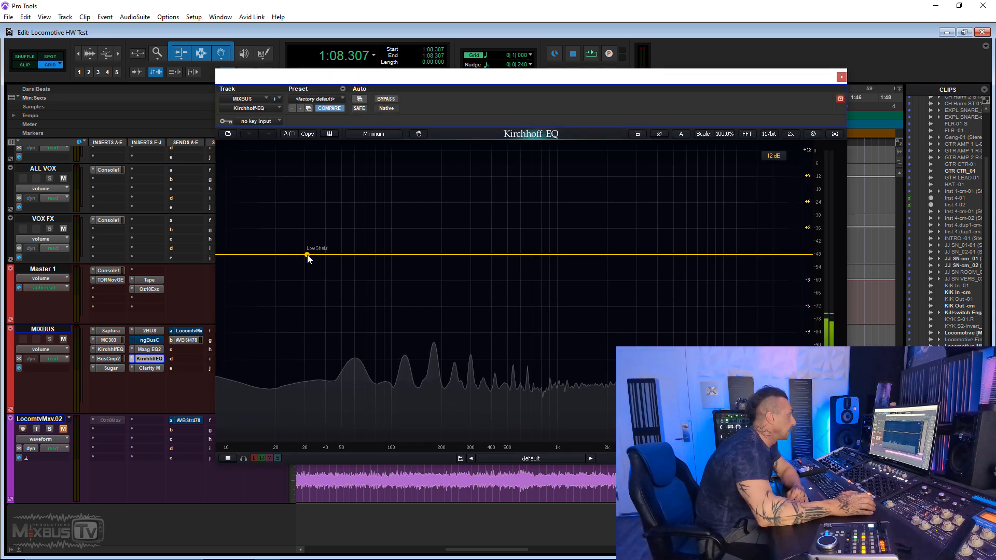
- Add a Low Shelf band to the Kirchhoff EQ at 80 Hz with 1 dB of gain
{"action": "double_click", "coordinate": [313, 255]}
{"action": "left_click", "coordinate": [288, 397]}
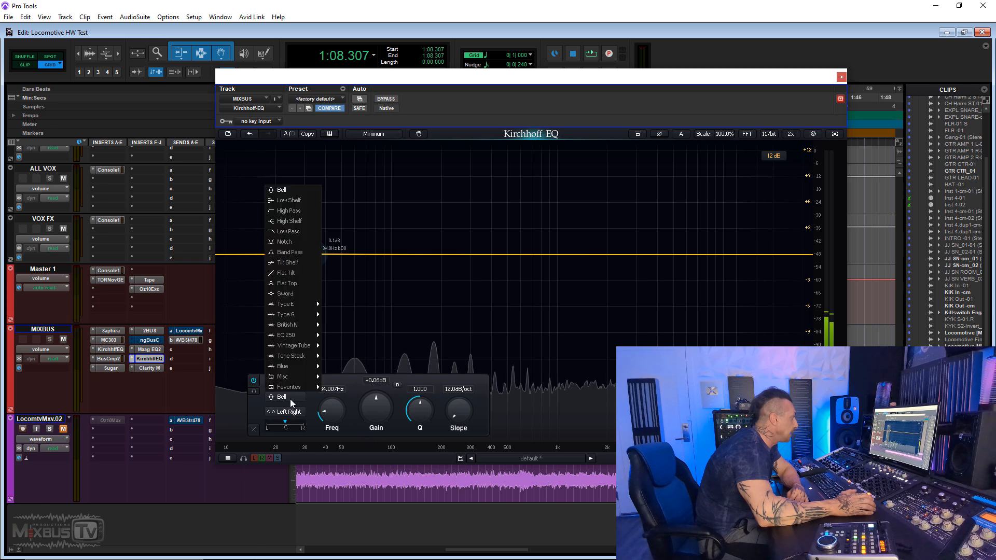
{"action": "left_click", "coordinate": [322, 335]}
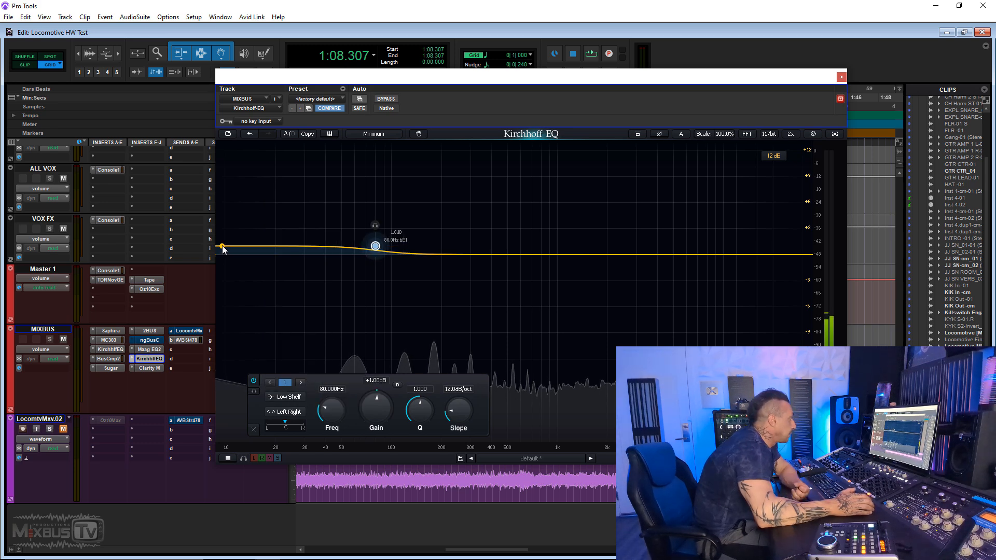
- Add a High Pass band to the Kirchhoff EQ at 22 Hz with a 12 dB/oct slope
{"action": "double_click", "coordinate": [223, 248]}
{"action": "left_click", "coordinate": [290, 396]}
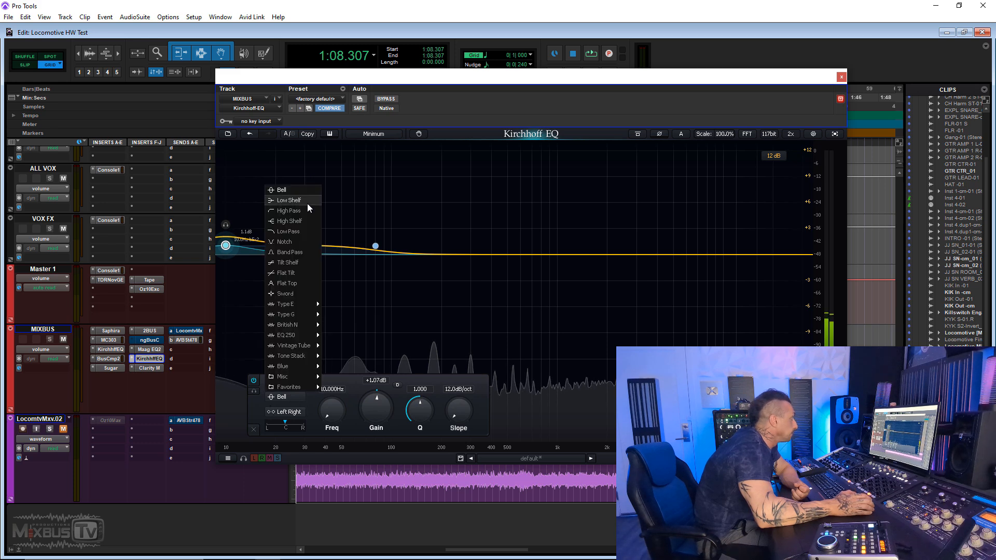
{"action": "left_click", "coordinate": [307, 249]}
{"action": "double_click", "coordinate": [330, 392]}
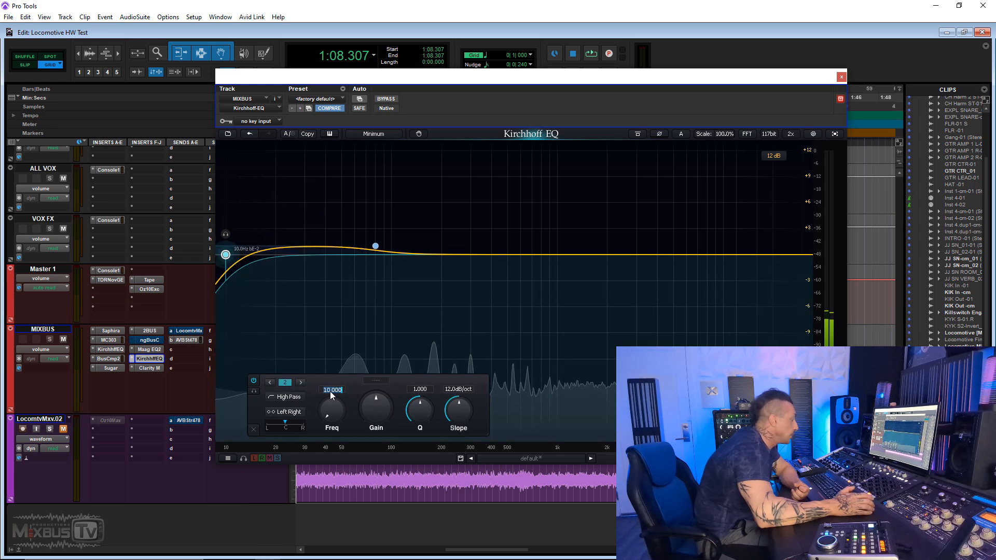
{"action": "type", "text": "22"}
{"action": "key", "text": "Return"}
{"action": "double_click", "coordinate": [446, 391]}
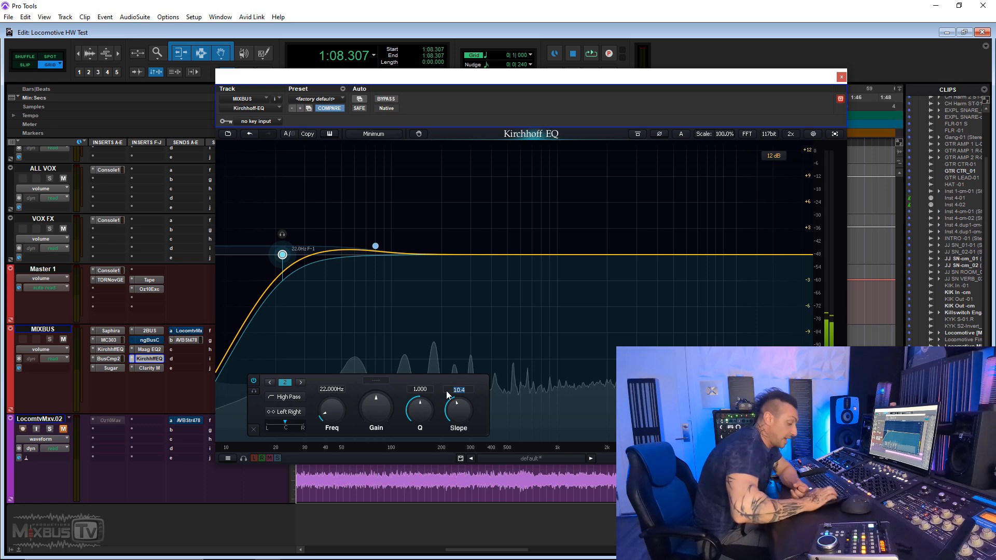
{"action": "type", "text": "12"}
{"action": "key", "text": "Return"}
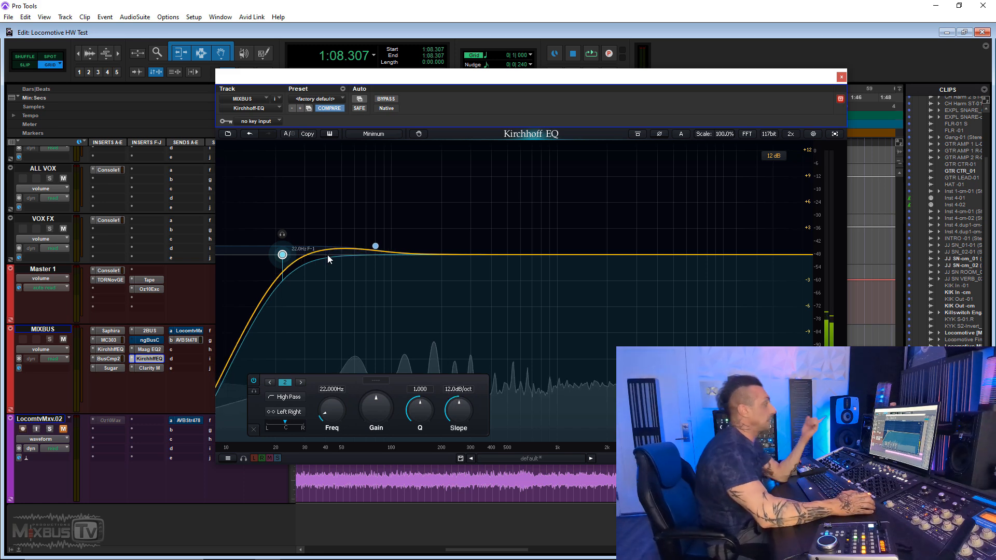
- Play the section and toggle the Kirchhoff EQ's bypass to judge the low shelf and high-pass together
{"action": "left_click", "coordinate": [158, 359], "text": "ctrl"}
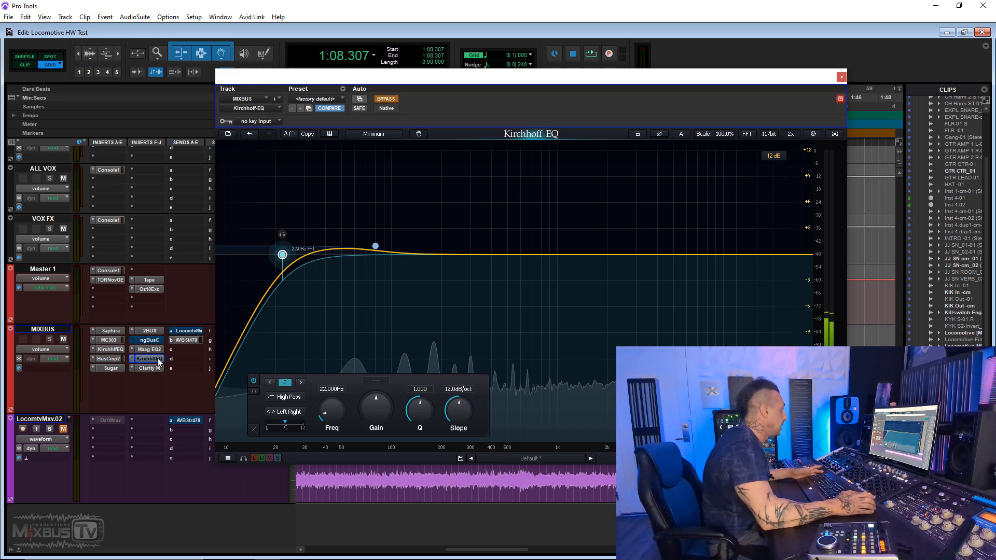
{"action": "key", "text": "space"}
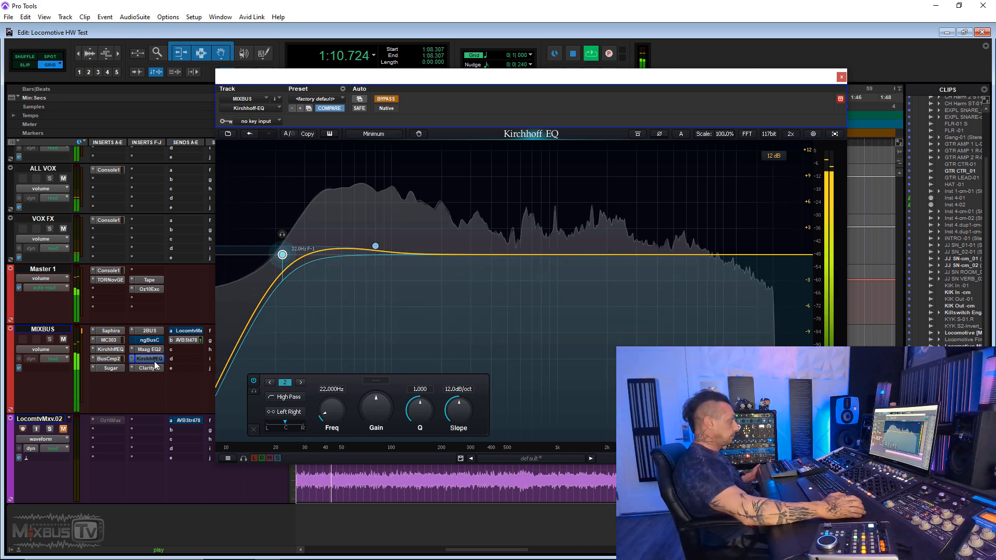
{"action": "left_click", "coordinate": [390, 102]}
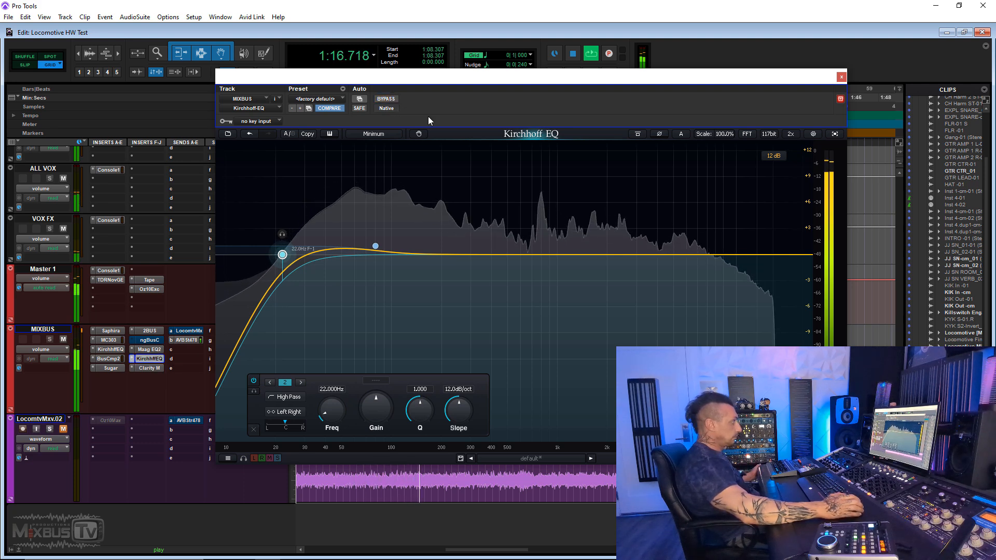
{"action": "left_click", "coordinate": [390, 100]}
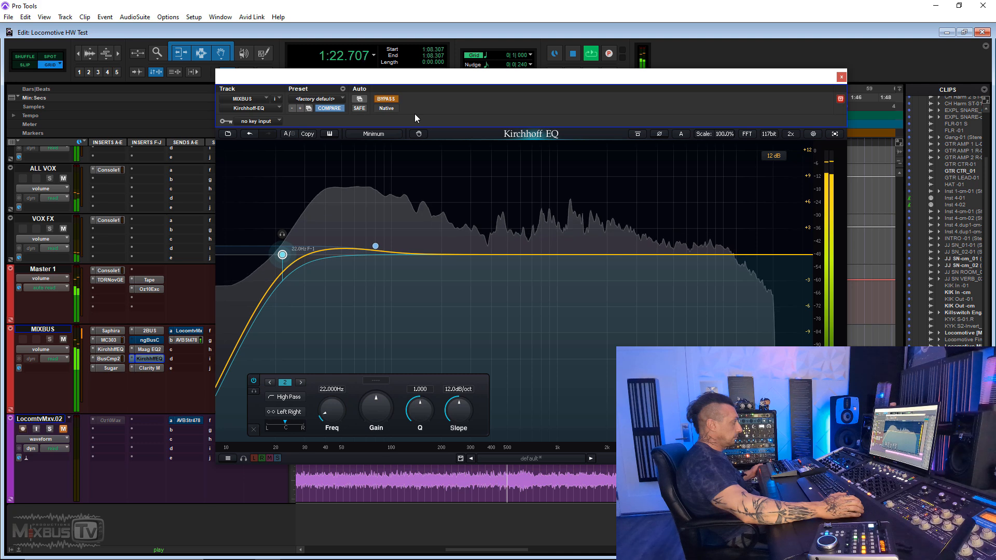
{"action": "left_click", "coordinate": [390, 99]}
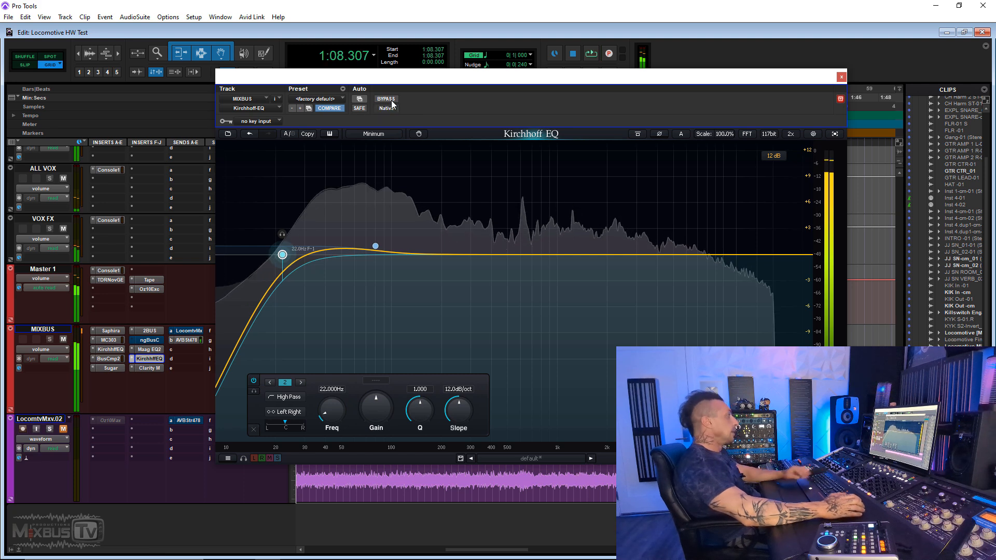
{"action": "key", "text": "space"}
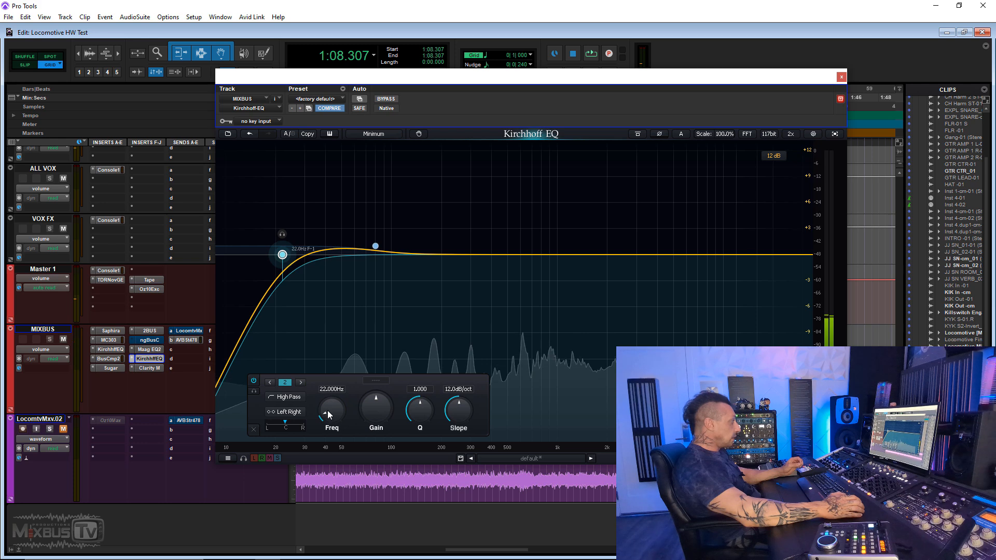
- Try a 1.2 dB gain on the Kirchhoff EQ's 80 Hz low shelf and set it back to 1 dB
{"action": "left_click", "coordinate": [376, 247]}
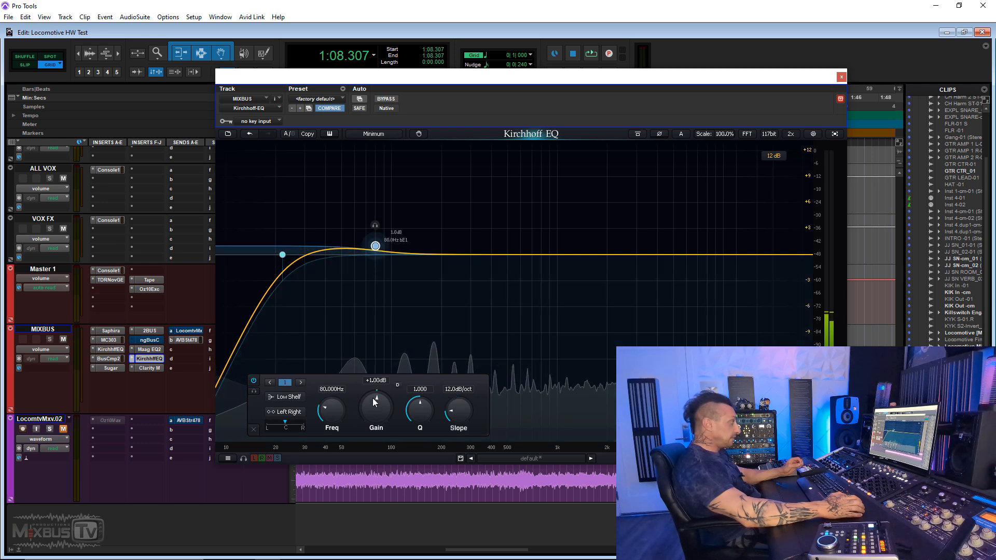
{"action": "double_click", "coordinate": [375, 381]}
{"action": "type", "text": "1"}
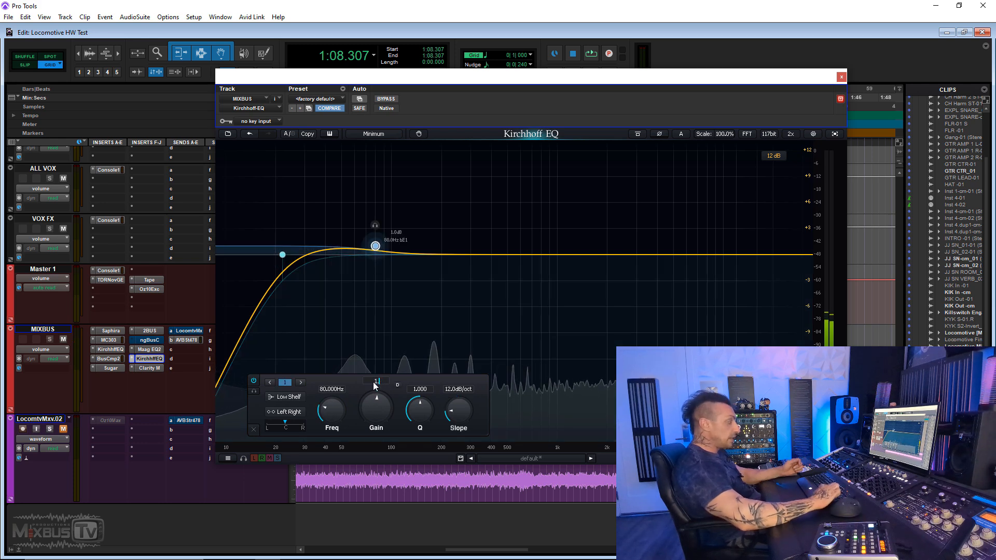
{"action": "type", "text": ".2"}
{"action": "key", "text": "Return"}
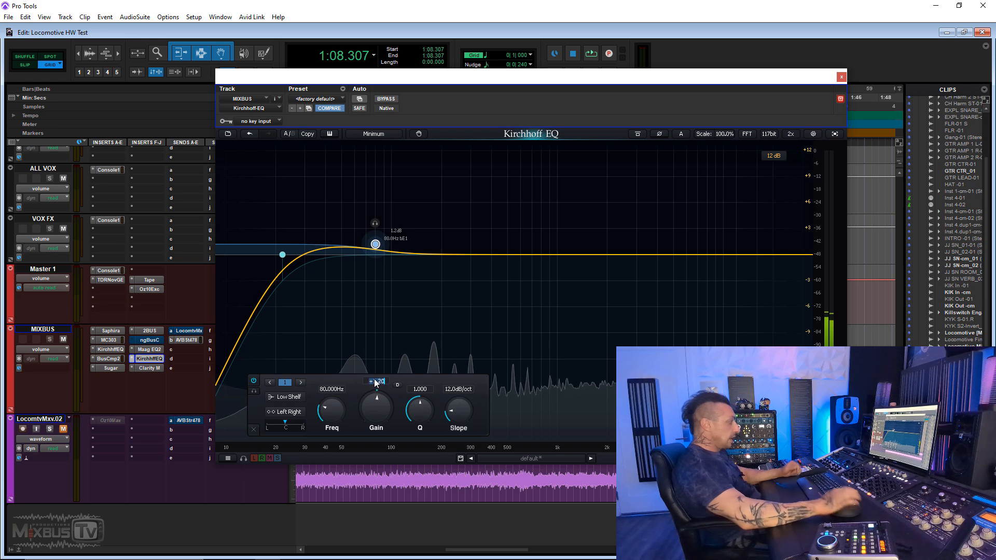
{"action": "type", "text": "1"}
{"action": "key", "text": "Return"}
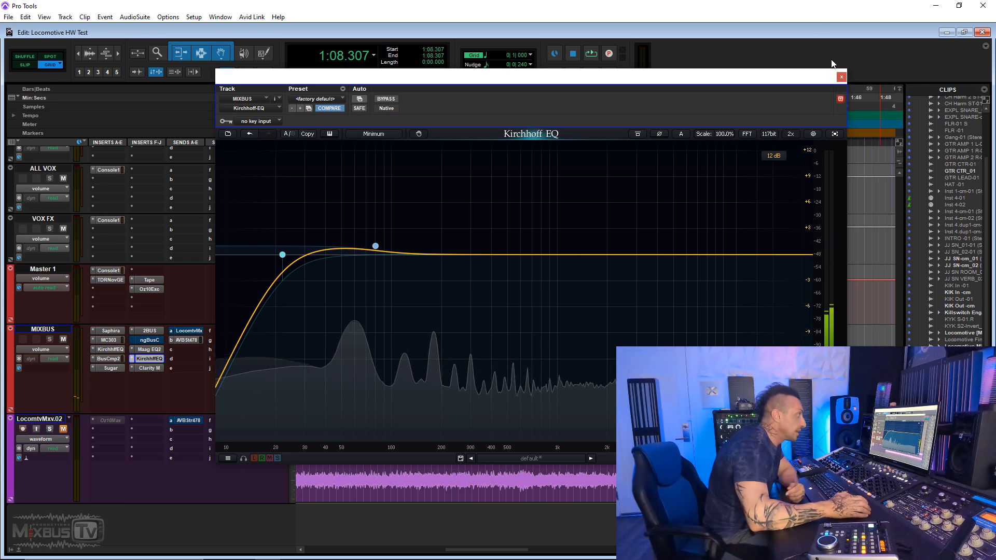
- Close the Kirchhoff EQ and move Saphira from MIXBUS to the Master 1 insert below Oz10Exc
{"action": "left_click", "coordinate": [841, 77]}
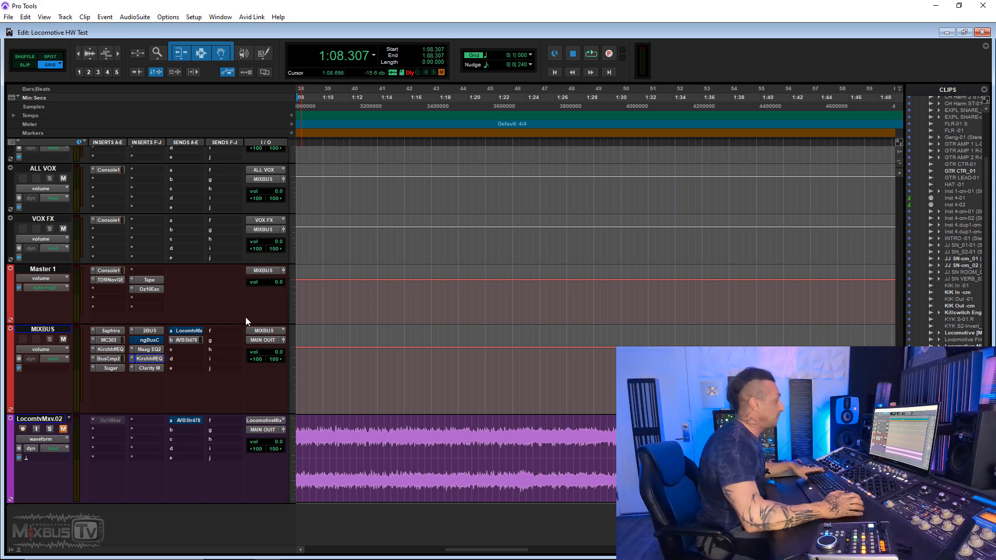
{"action": "left_click_drag", "start_coordinate": [146, 305], "coordinate": [143, 303]}
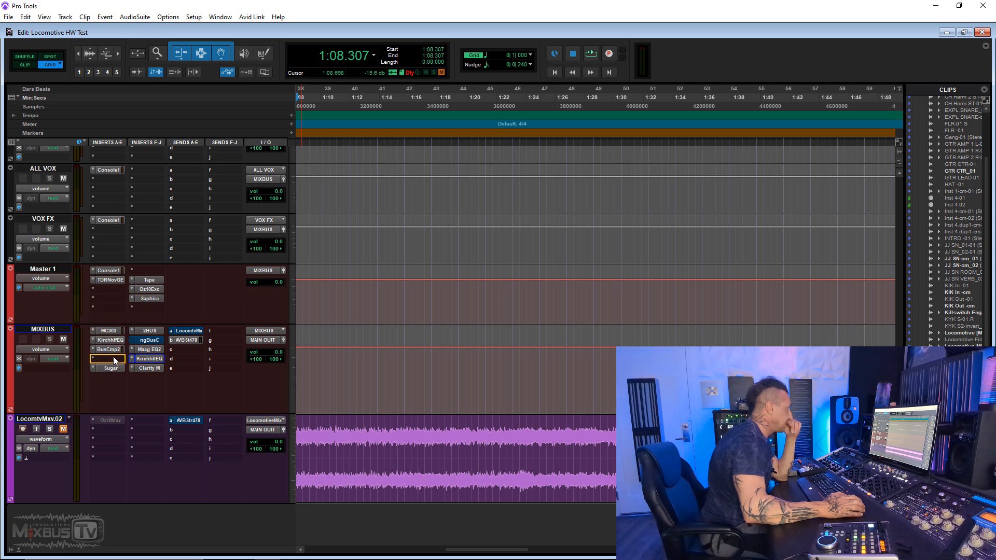
- Insert the Ozone 10 Imager in the empty MIXBUS slot between the second Kirchhoff-EQ and Clarity M
{"action": "left_click", "coordinate": [150, 357]}
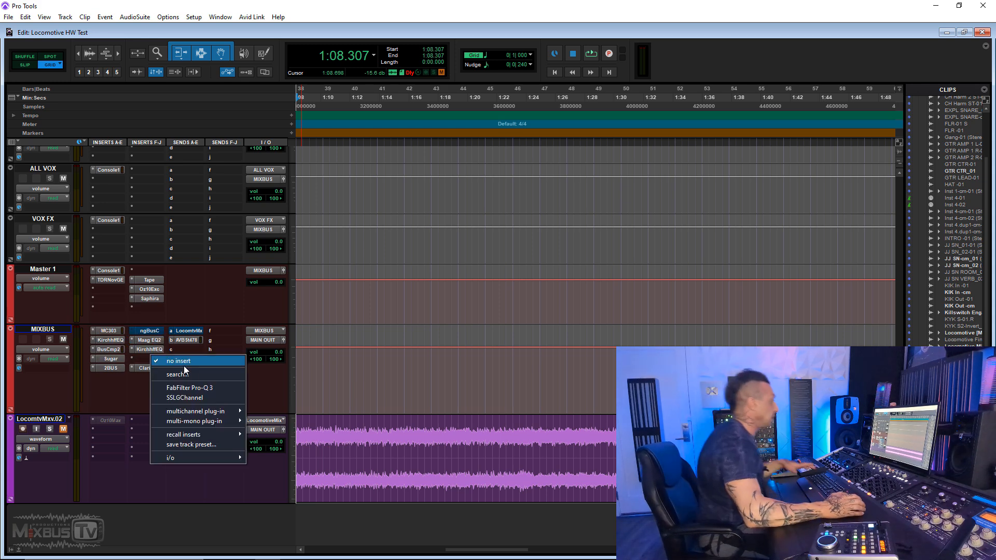
{"action": "left_click", "coordinate": [200, 375]}
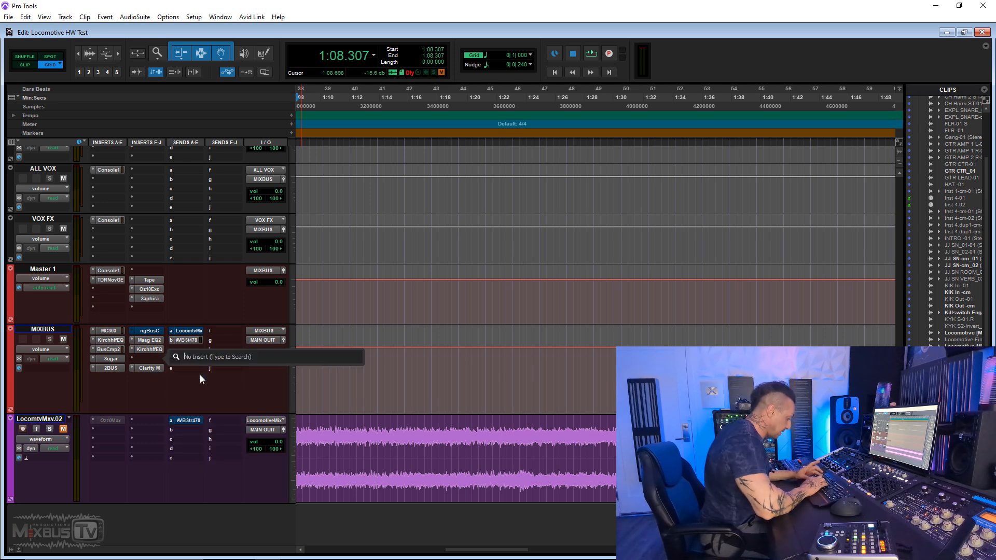
{"action": "type", "text": "ima"}
{"action": "key", "text": "Down"}
{"action": "key", "text": "Down"}
{"action": "key", "text": "Down"}
{"action": "key", "text": "Down"}
{"action": "key", "text": "Down"}
{"action": "key", "text": "Down"}
{"action": "key", "text": "Down"}
{"action": "key", "text": "Down"}
{"action": "key", "text": "Return"}
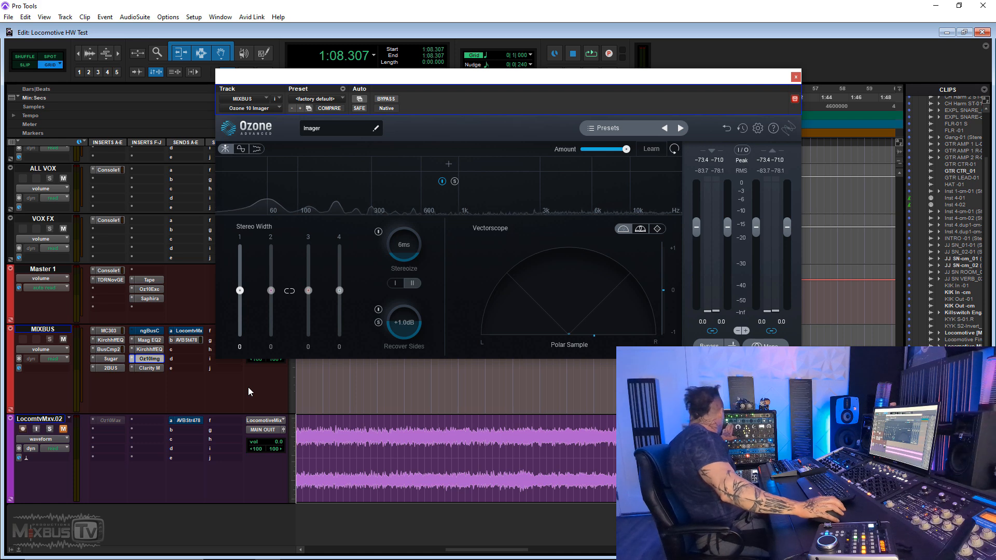
- Try a full-range stereo width of 15 on the Imager and compare it against bypass during playback
{"action": "key", "text": "space"}
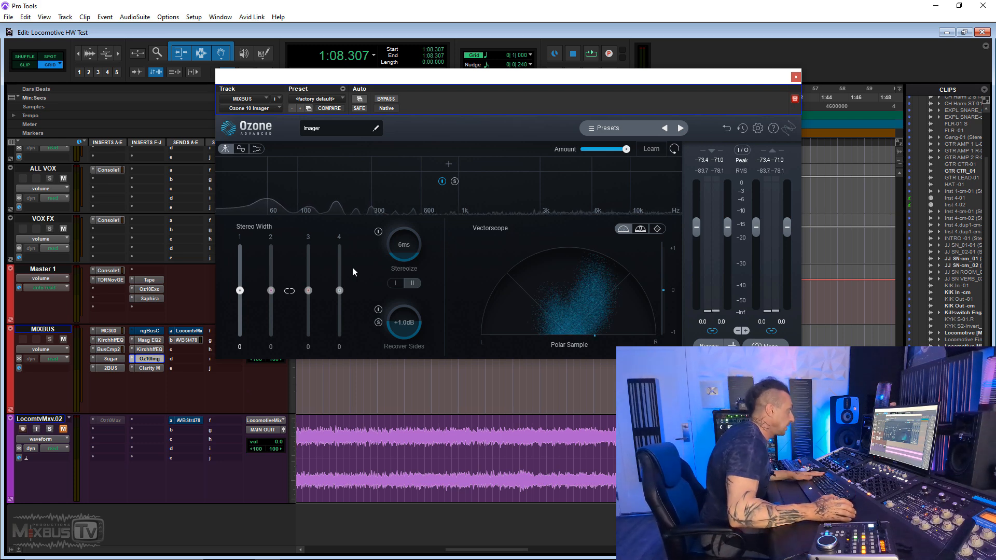
{"action": "left_click", "coordinate": [386, 98]}
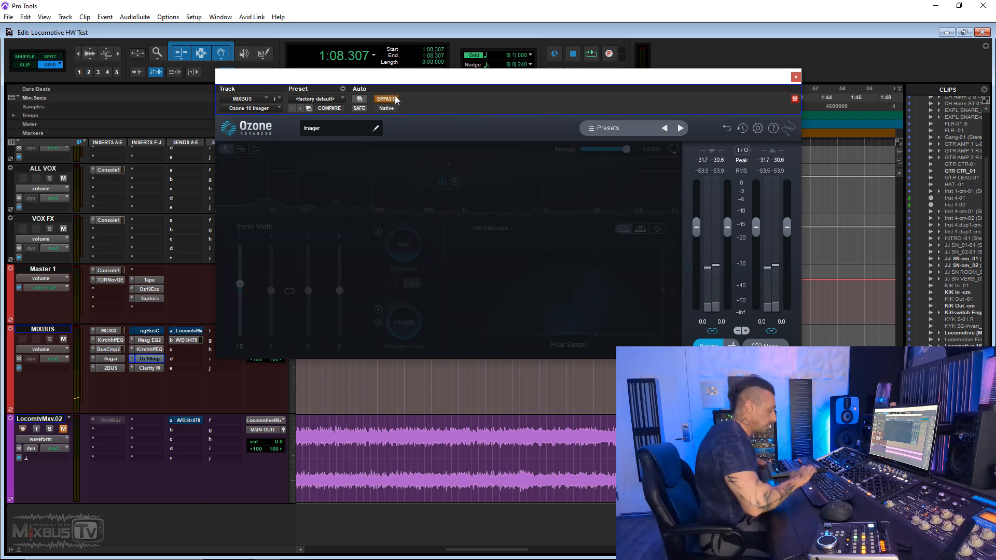
{"action": "key", "text": "space"}
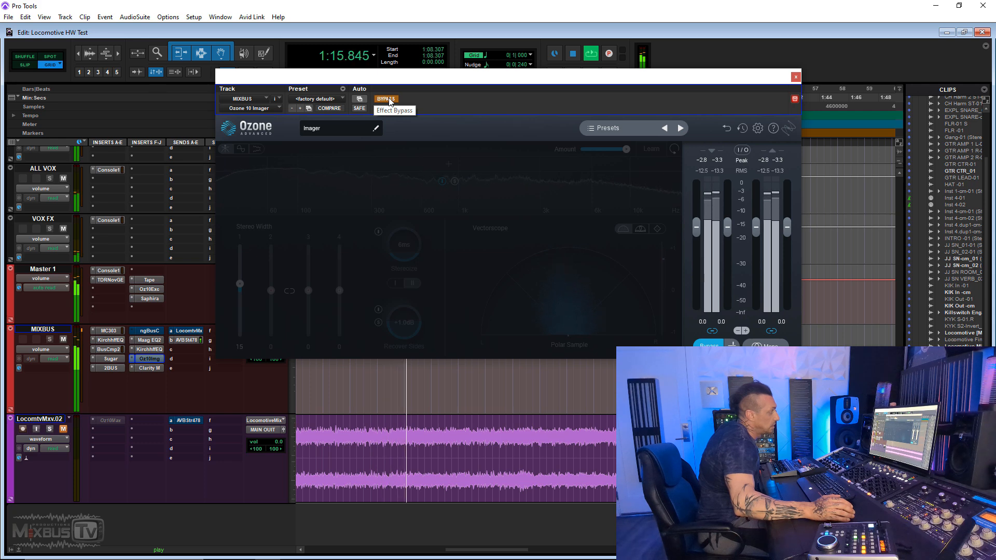
{"action": "left_click", "coordinate": [386, 99]}
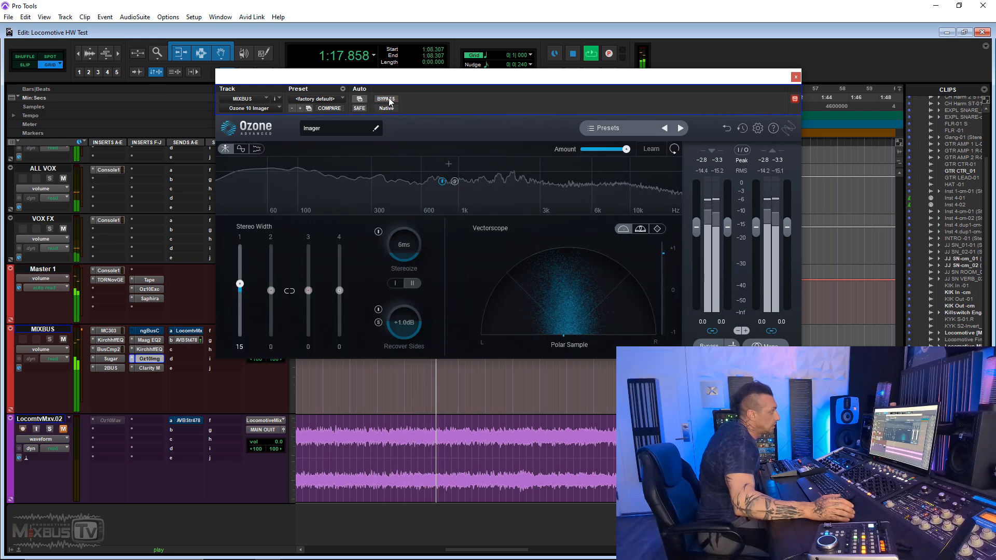
{"action": "left_click", "coordinate": [388, 98]}
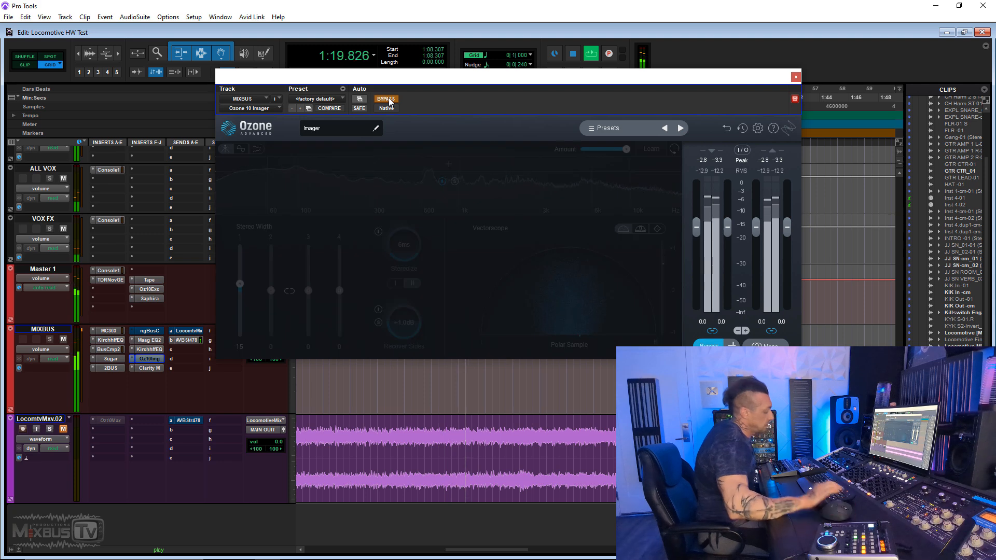
{"action": "key", "text": "space"}
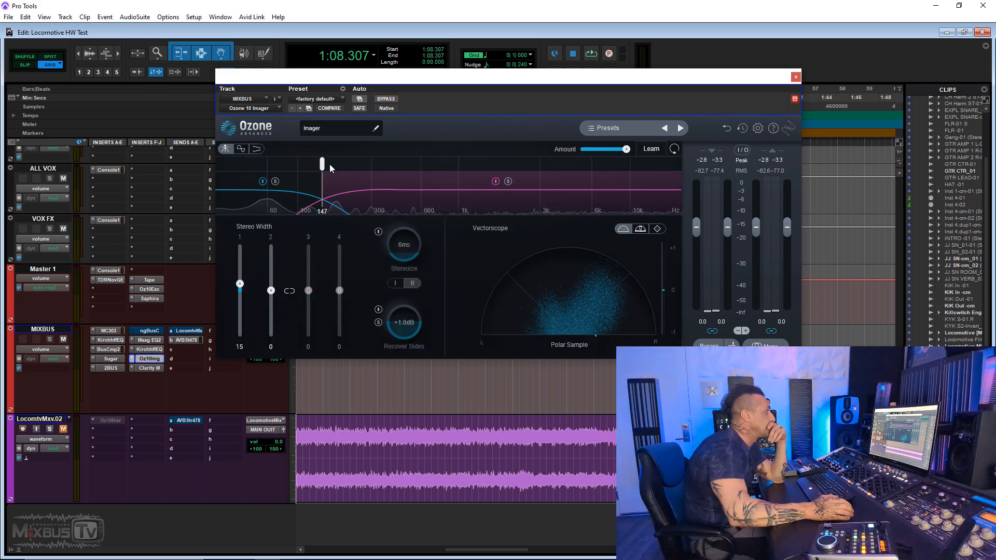
- Split the Imager into two bands just above 300 Hz, widen only band 2 to 20, and compare with bypass during playback
{"action": "left_click_drag", "start_coordinate": [328, 164], "coordinate": [391, 166]}
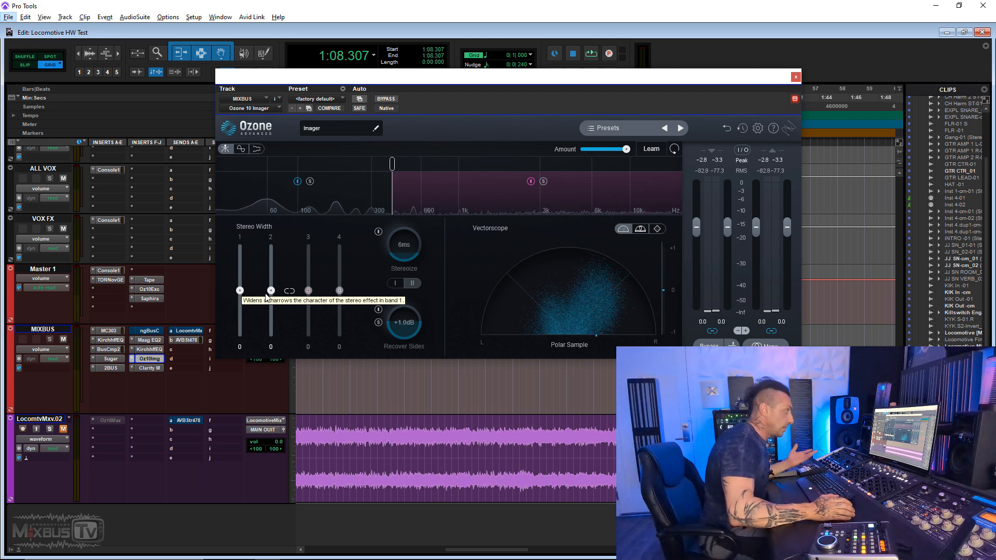
{"action": "left_click_drag", "start_coordinate": [273, 291], "coordinate": [274, 290]}
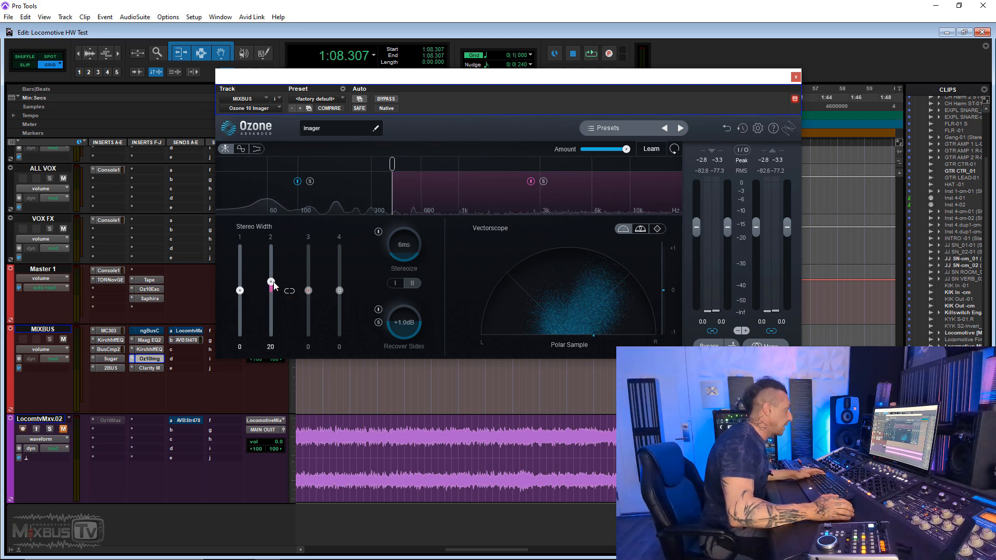
{"action": "left_click", "coordinate": [389, 100]}
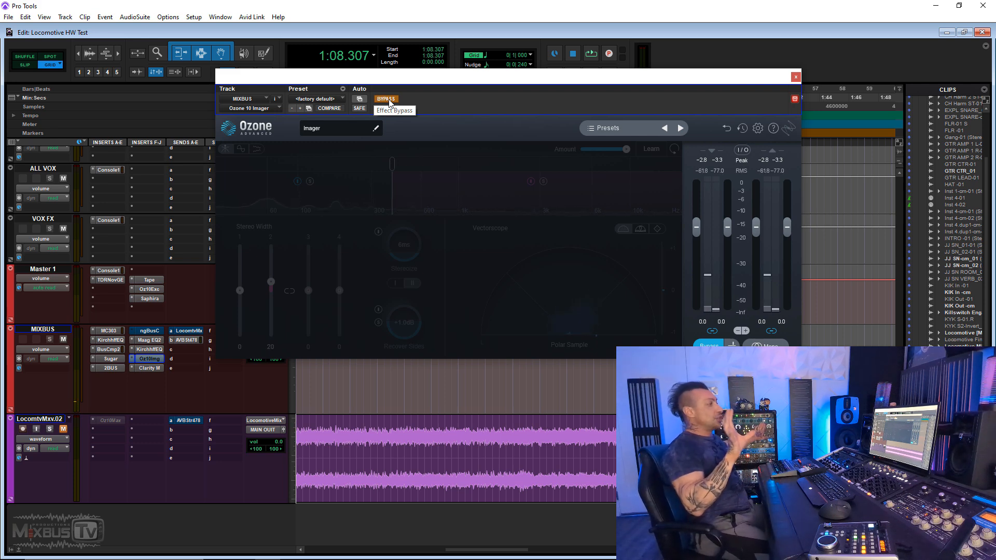
{"action": "key", "text": "space"}
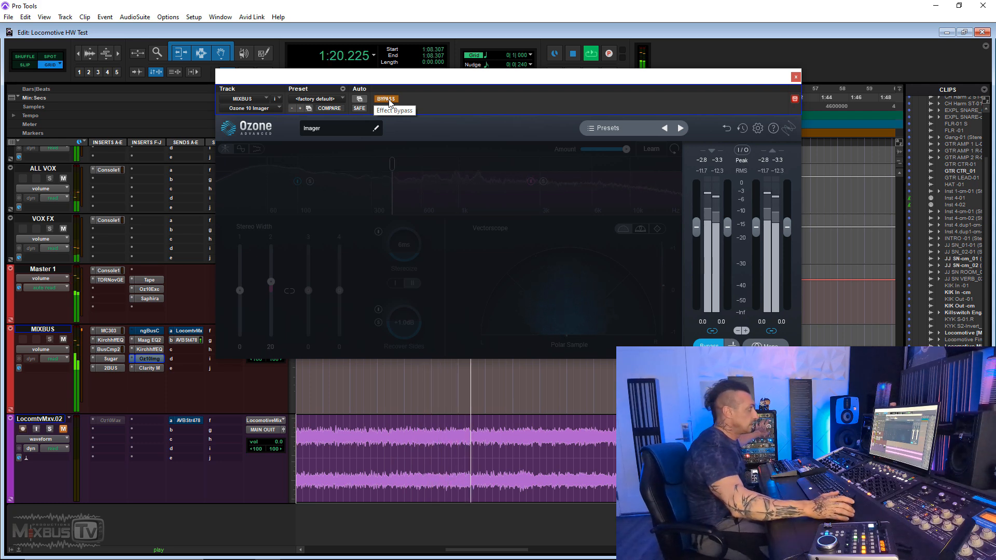
{"action": "left_click", "coordinate": [388, 99]}
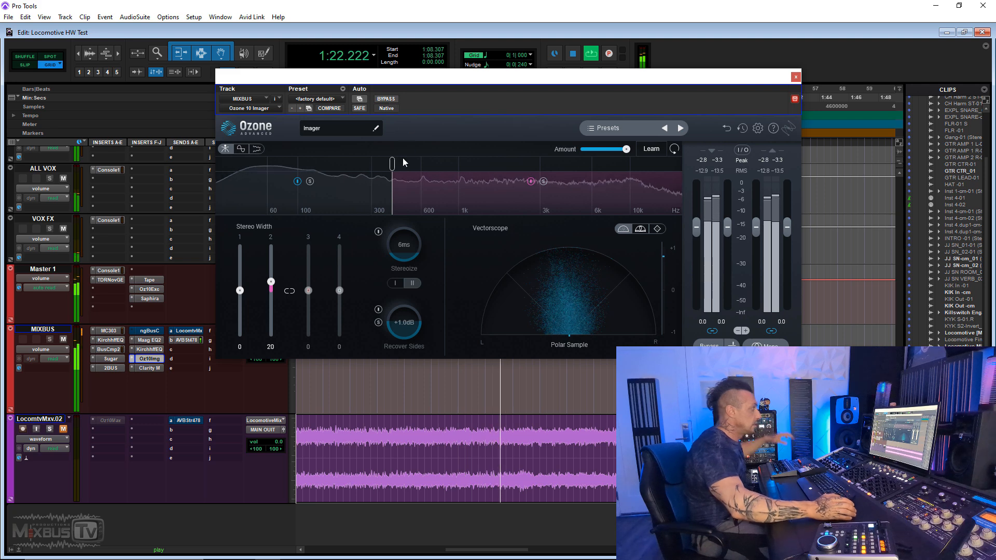
- Raise the Imager's crossover to about 500 Hz and set the stereo width to 2 on band 1 and 15 on band 2
{"action": "left_click_drag", "start_coordinate": [395, 169], "coordinate": [420, 166]}
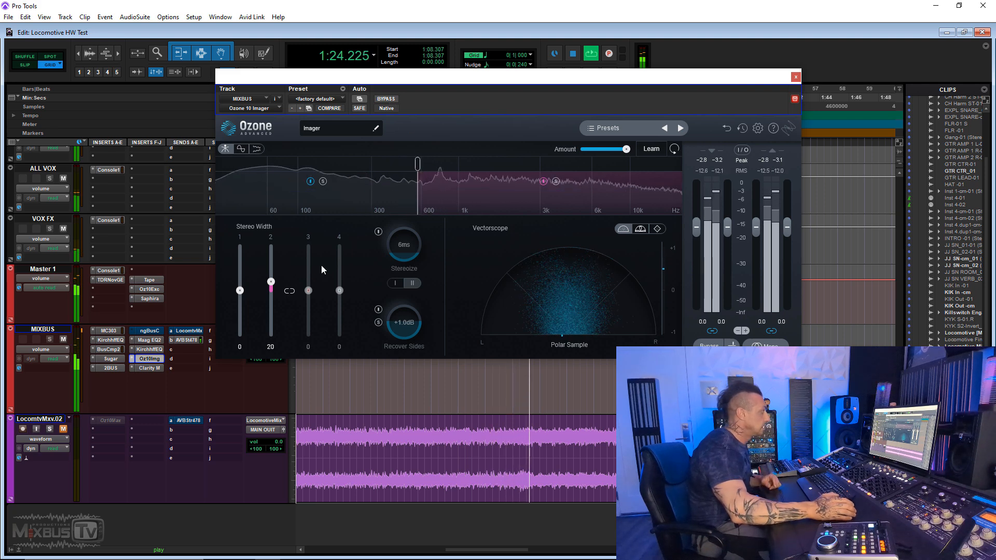
{"action": "left_click_drag", "start_coordinate": [244, 290], "coordinate": [271, 286]}
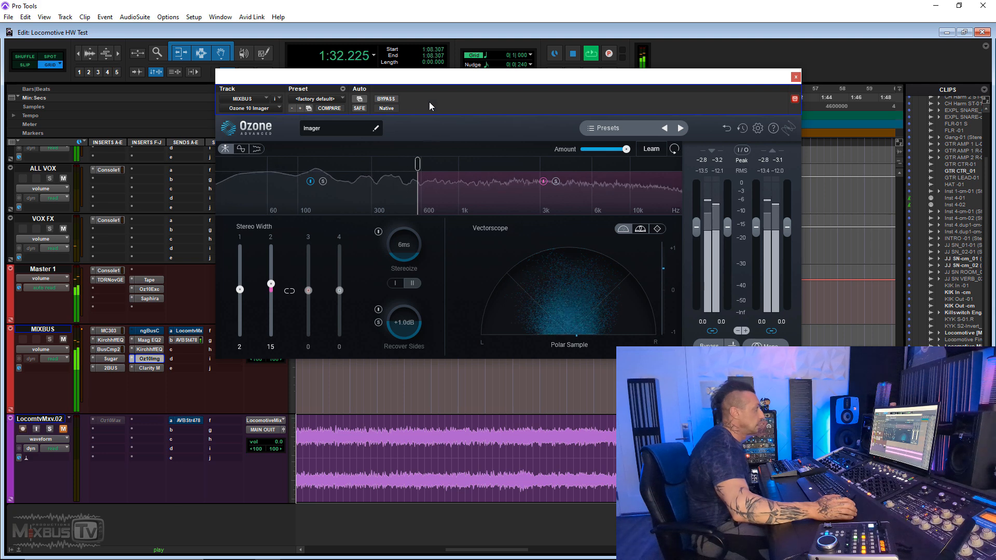
- Compare the two-band widening against bypass, leave the Imager active, then stop playback and close the plug-in
{"action": "left_click", "coordinate": [387, 99]}
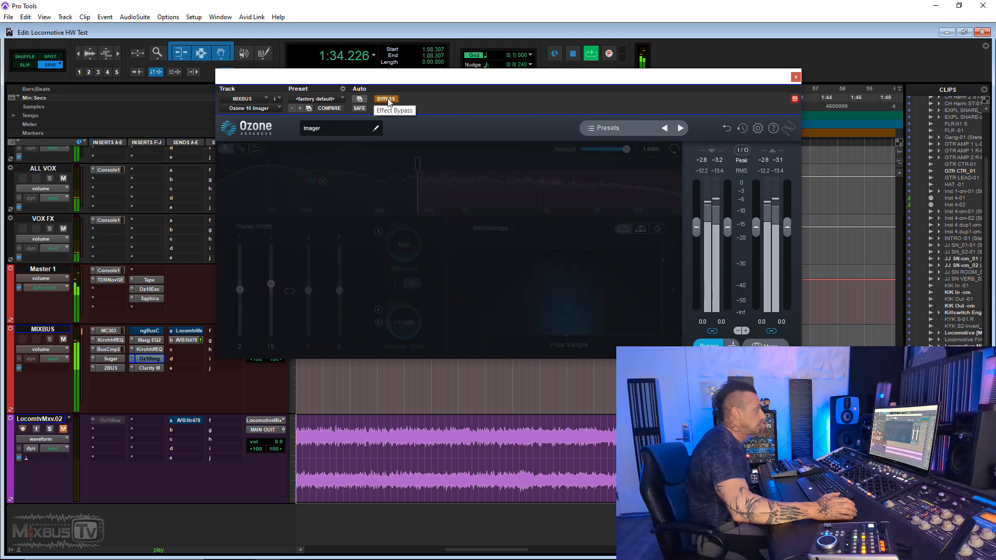
{"action": "left_click", "coordinate": [387, 99]}
{"action": "key", "text": "space"}
{"action": "left_click", "coordinate": [795, 77]}
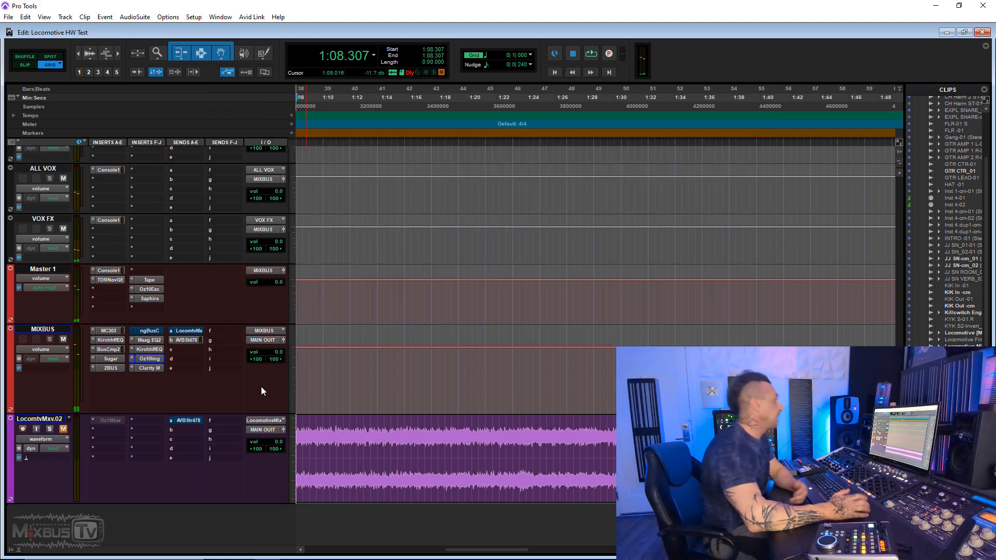